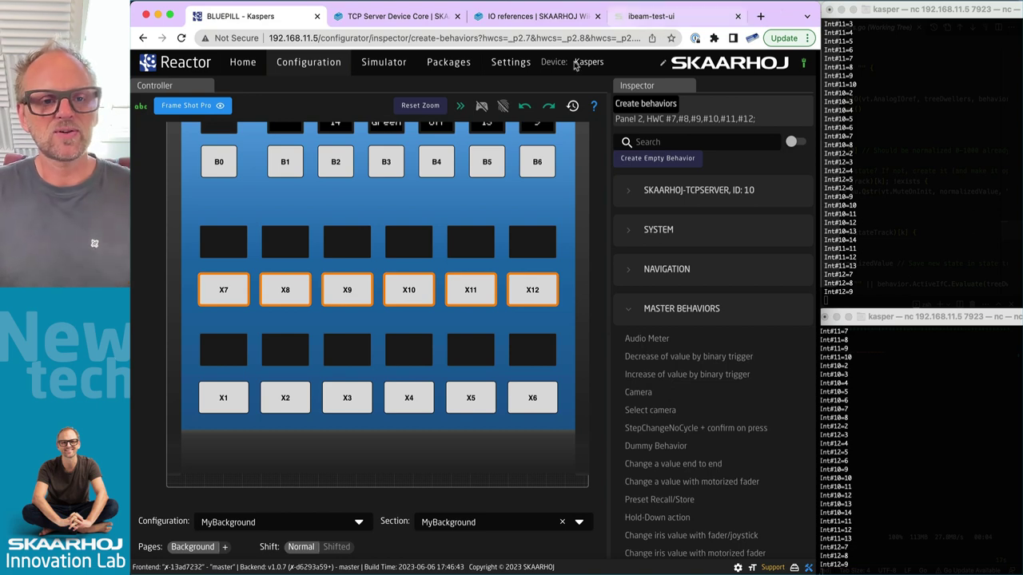
Step: Pan and zoom the controller canvas so the B1–B5 buttons and their displays fill the view
{"action": "left_click_drag", "start_coordinate": [417, 200], "coordinate": [410, 273]}
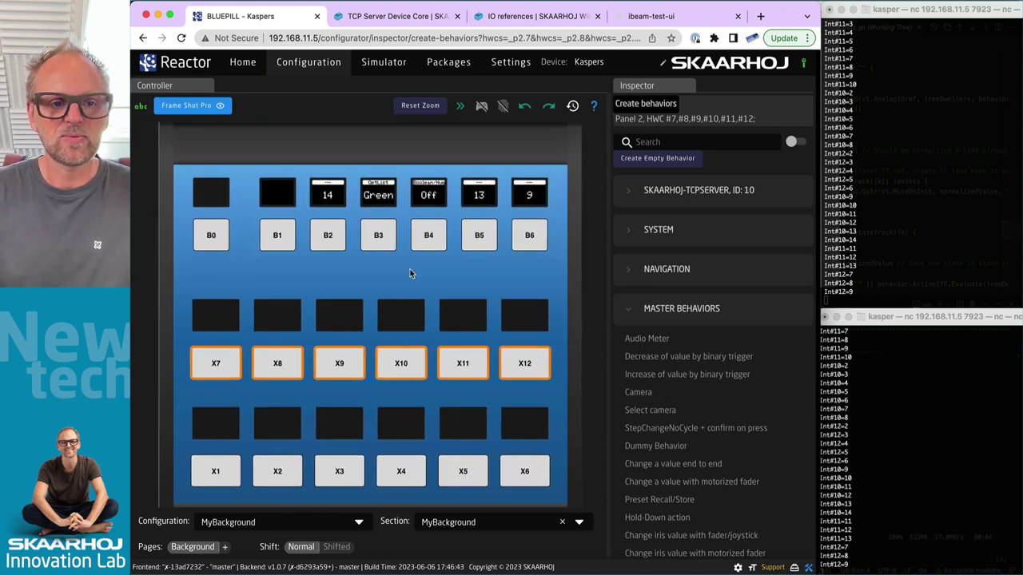
{"action": "scroll", "coordinate": [357, 205], "scroll_direction": "up", "scroll_amount": 5}
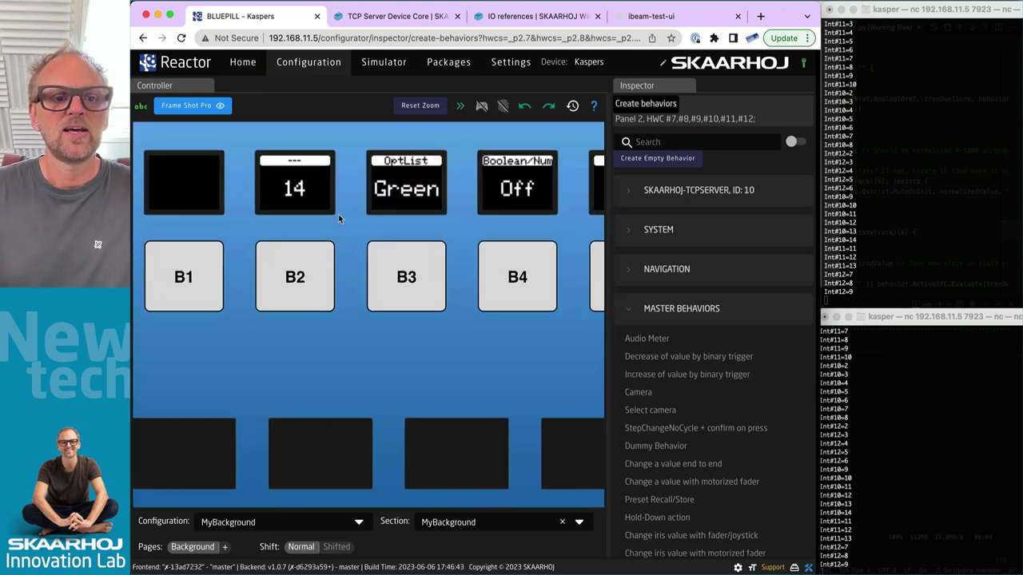
{"action": "left_click_drag", "start_coordinate": [338, 214], "coordinate": [265, 227]}
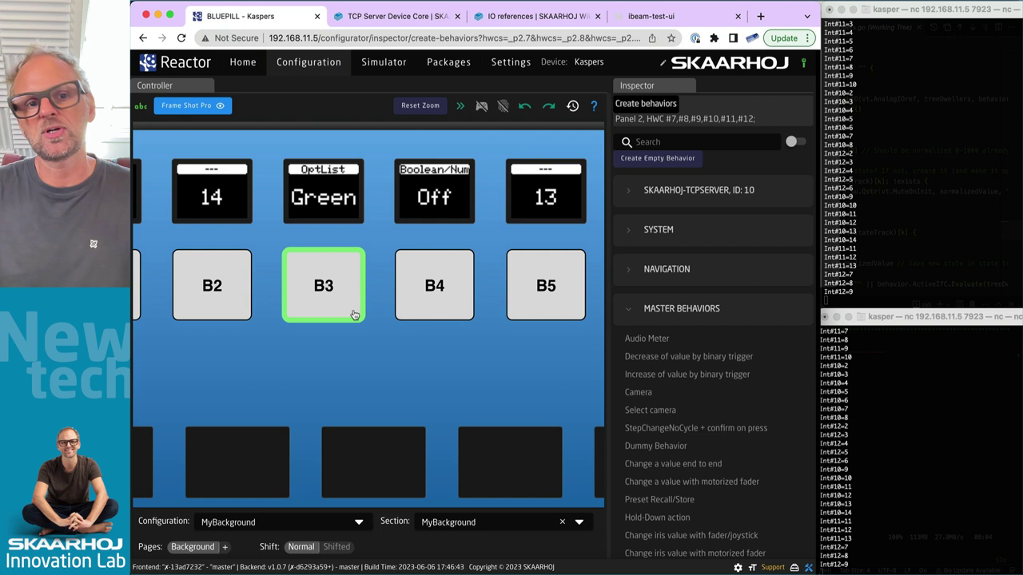
{"action": "scroll", "coordinate": [437, 304], "scroll_direction": "down", "scroll_amount": 2}
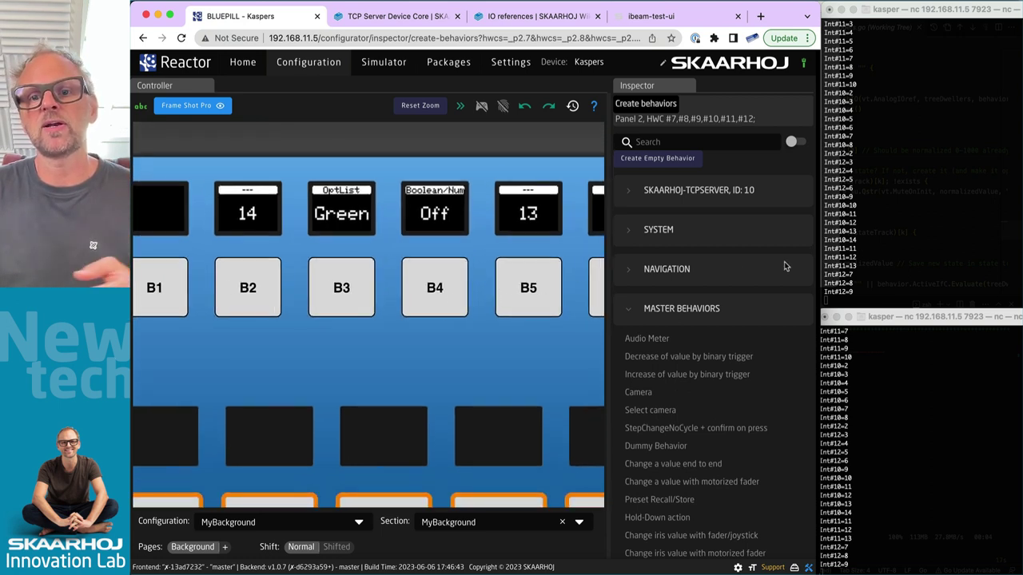
Step: Bring both terminal sessions forward and nudge the lower terminal window into place
{"action": "left_click", "coordinate": [892, 230]}
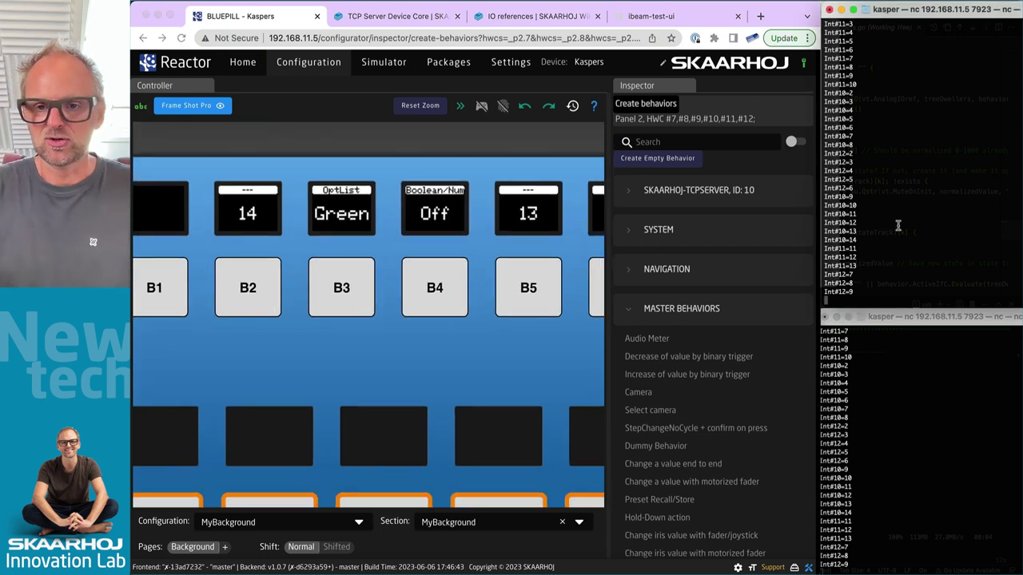
{"action": "left_click", "coordinate": [918, 358]}
{"action": "left_click_drag", "start_coordinate": [911, 320], "coordinate": [916, 320]}
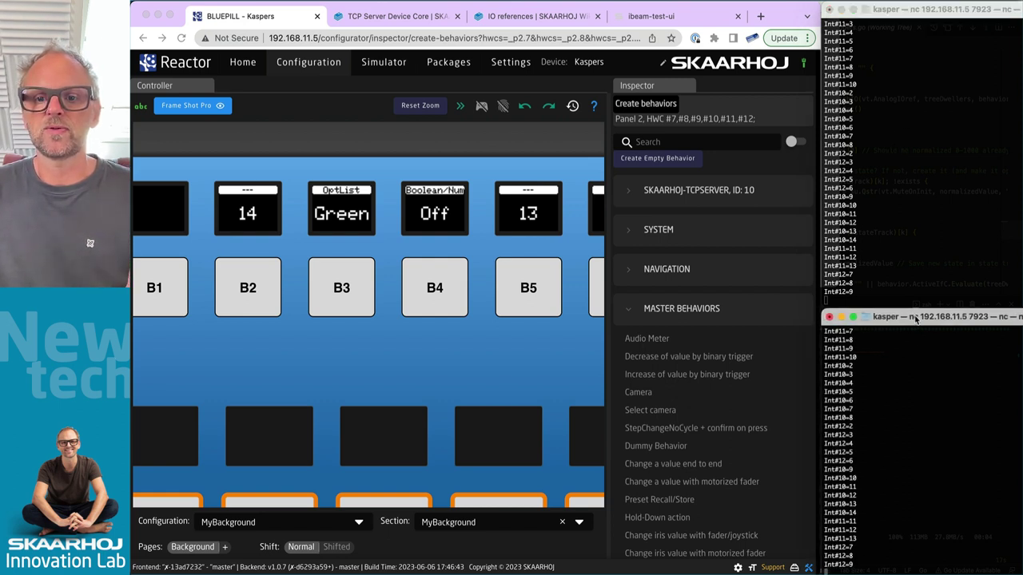
Step: Run help in the upper and lower nc sessions, then return focus to the controller
{"action": "left_click", "coordinate": [918, 236]}
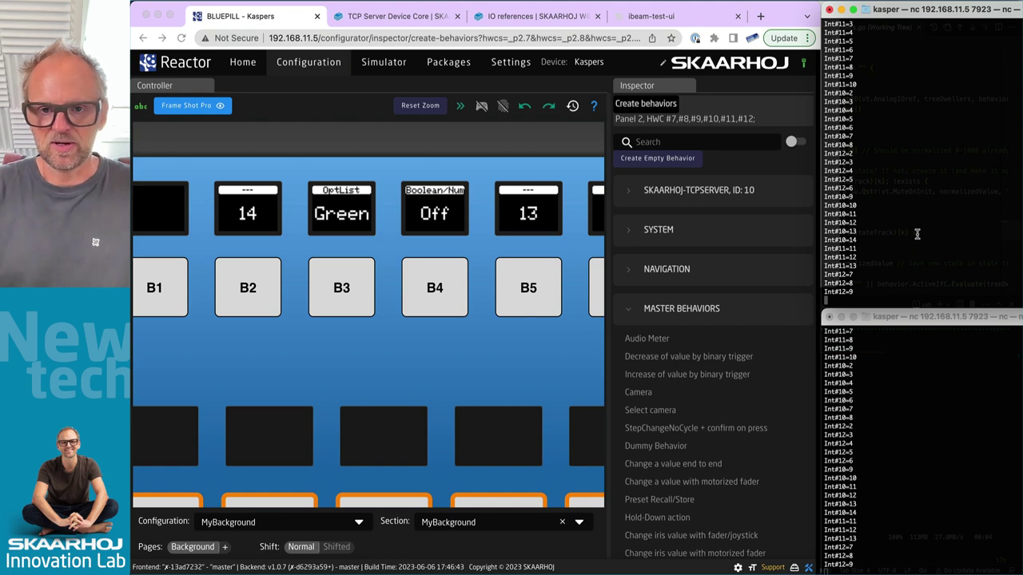
{"action": "type", "text": "help"}
{"action": "key", "text": "Return"}
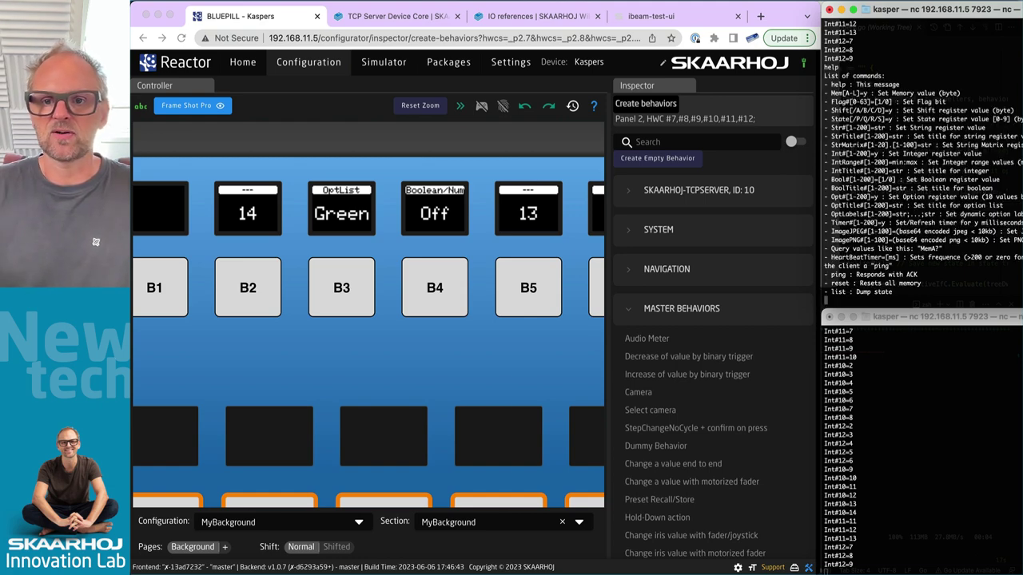
{"action": "left_click", "coordinate": [920, 436]}
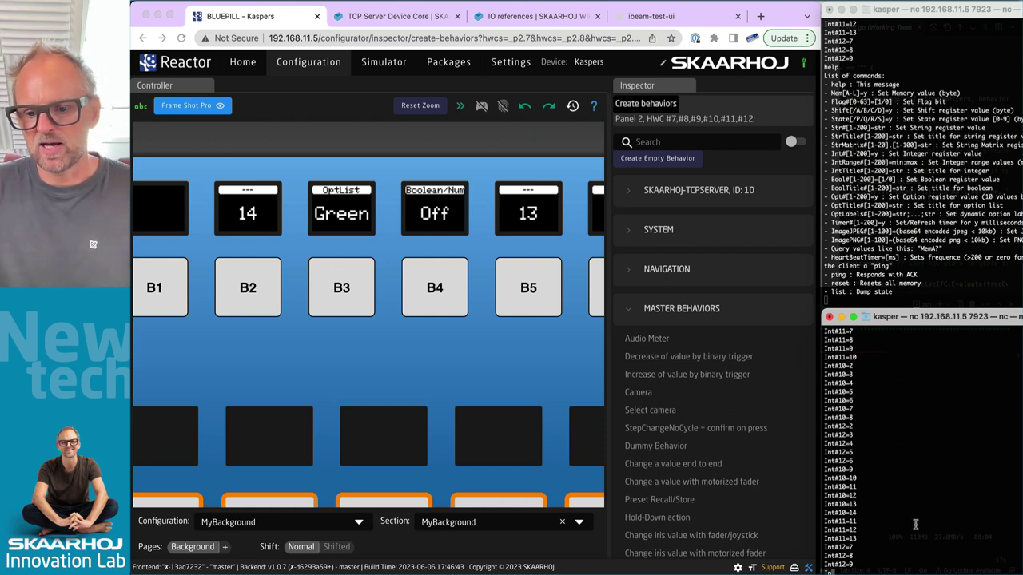
{"action": "type", "text": "help"}
{"action": "key", "text": "Return"}
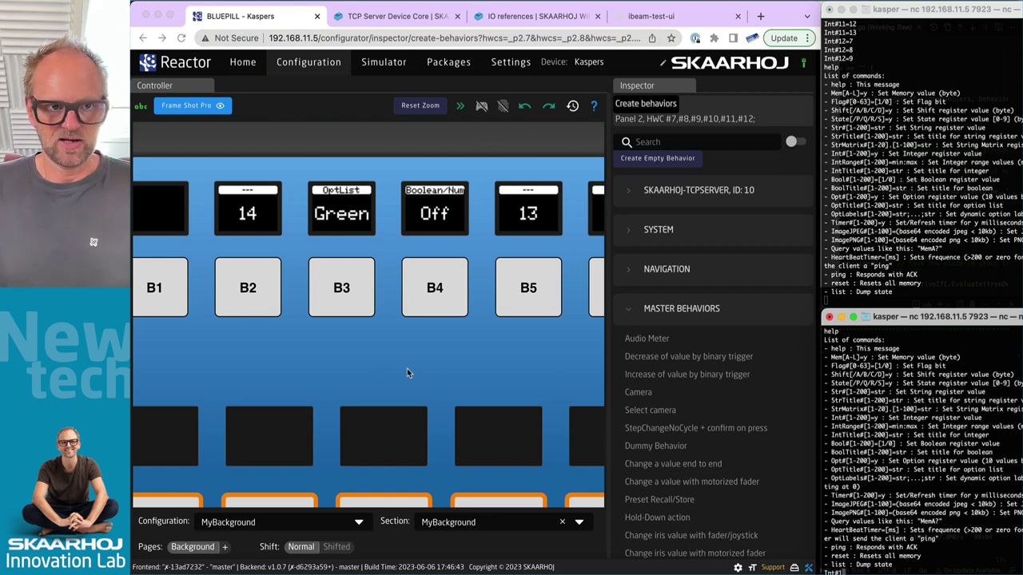
{"action": "left_click", "coordinate": [248, 297]}
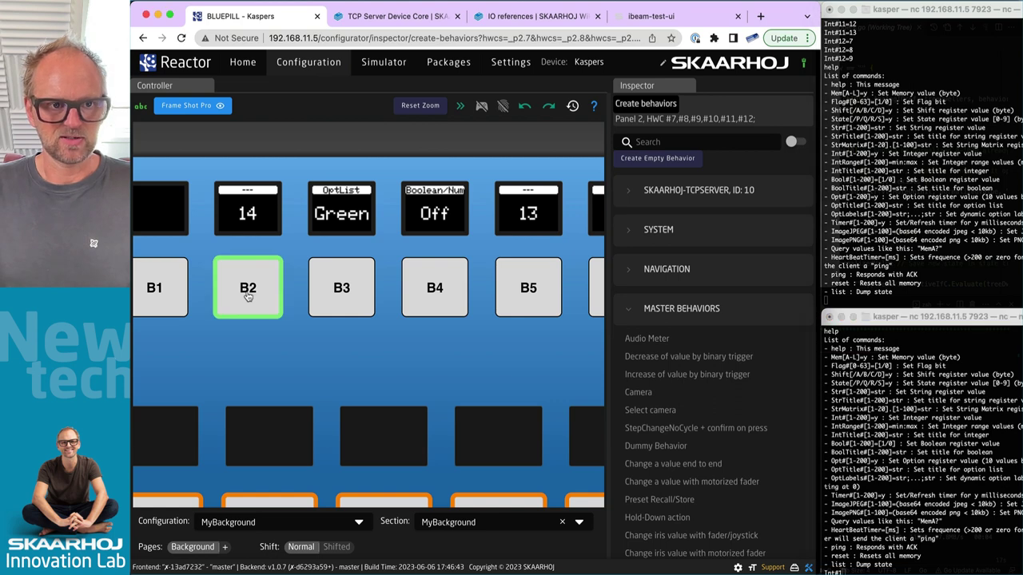
Step: Turn on simulation mode, hold B2, then send Int#10=250 from the lower terminal
{"action": "left_click", "coordinate": [481, 105]}
{"action": "left_click_drag", "start_coordinate": [247, 298], "coordinate": [245, 298]}
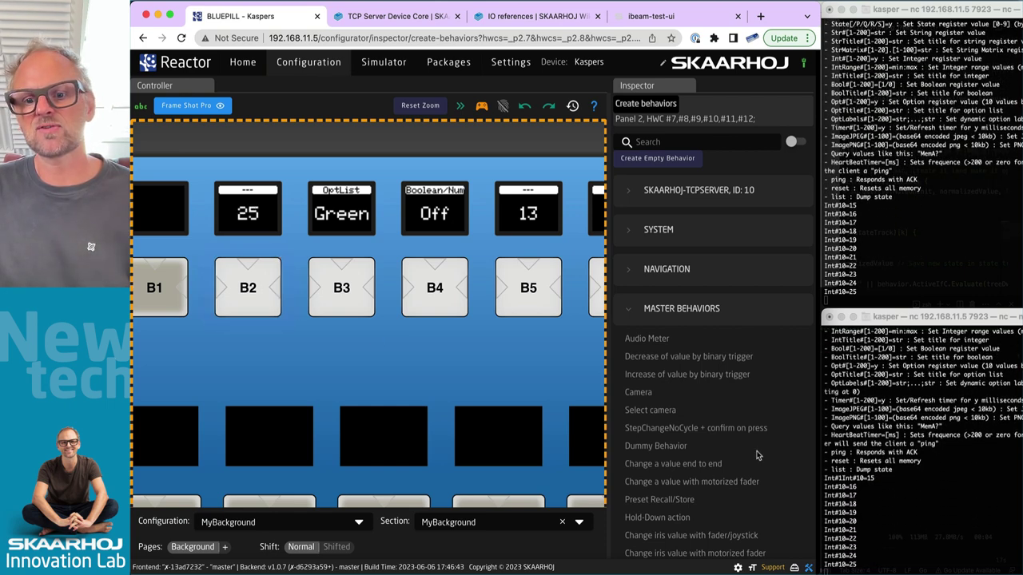
{"action": "left_click", "coordinate": [853, 564]}
{"action": "left_click_drag", "start_coordinate": [855, 564], "coordinate": [815, 565]}
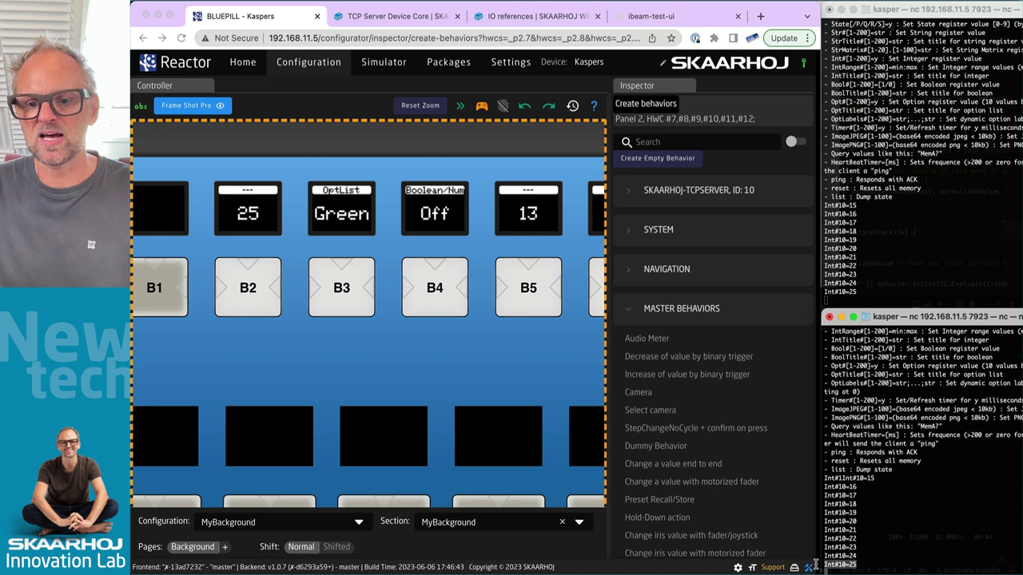
{"action": "type", "text": "Int#10=25"}
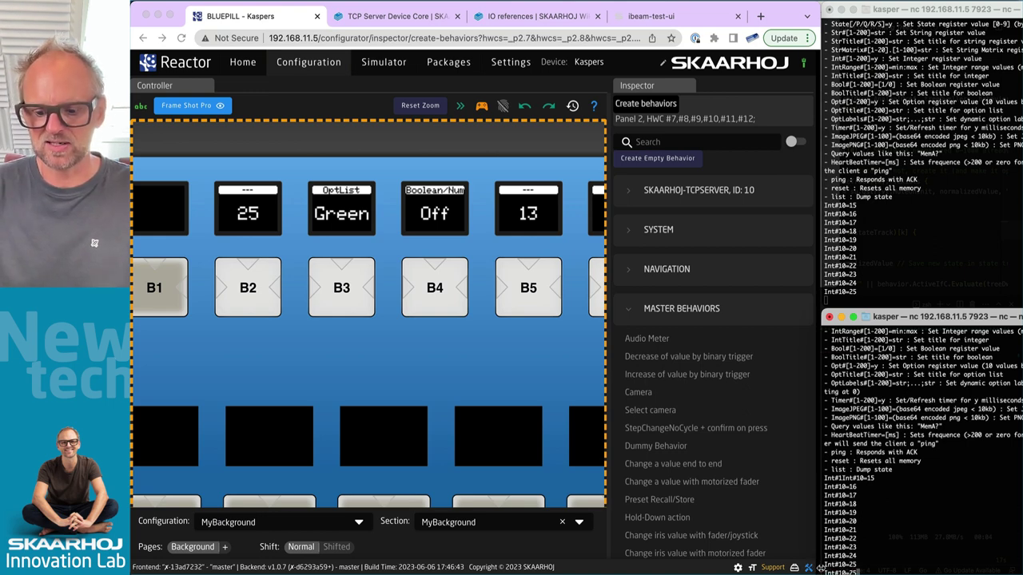
{"action": "mouse_move", "coordinate": [807, 569]}
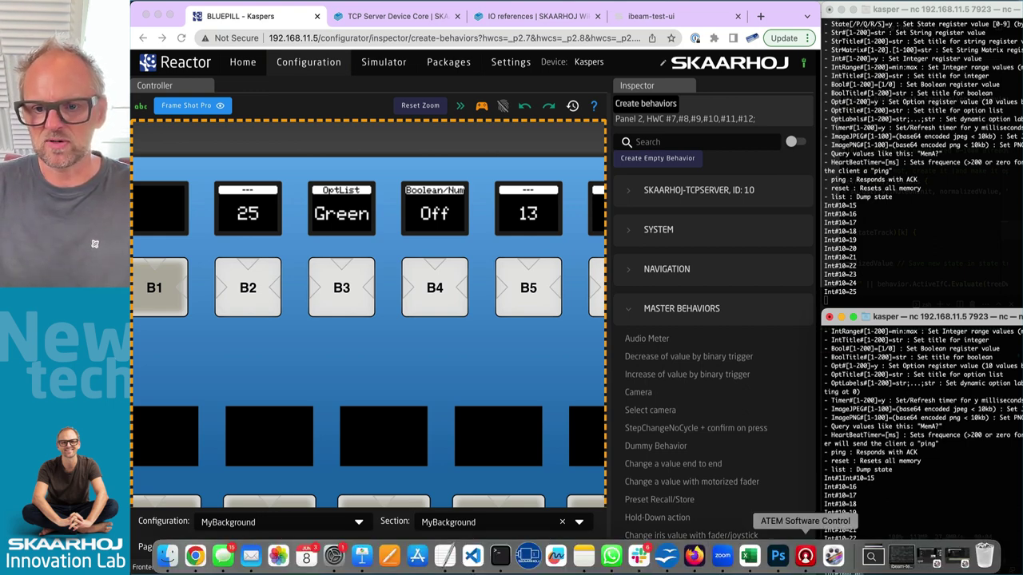
{"action": "key", "text": "Return"}
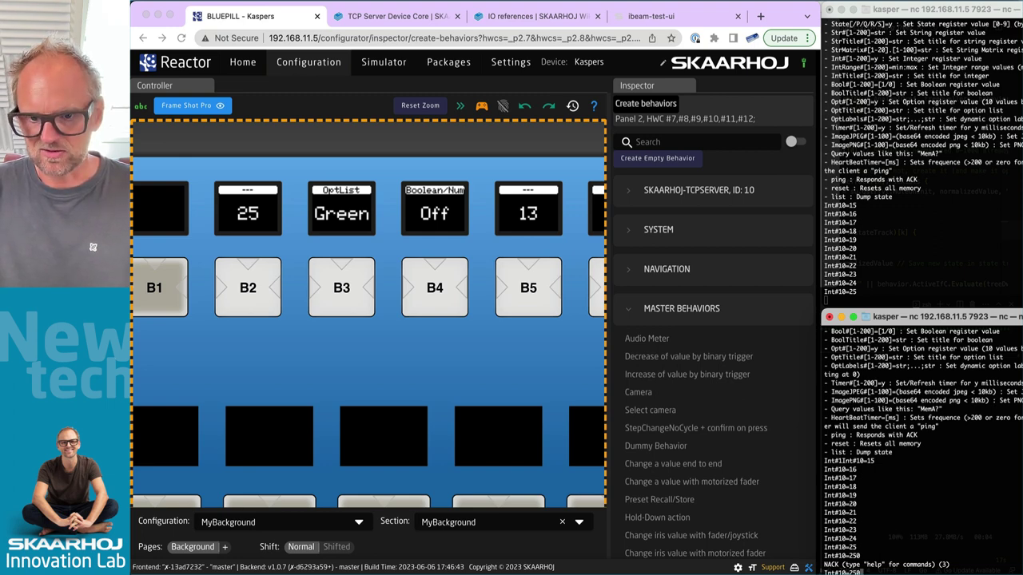
{"action": "key", "text": "Return"}
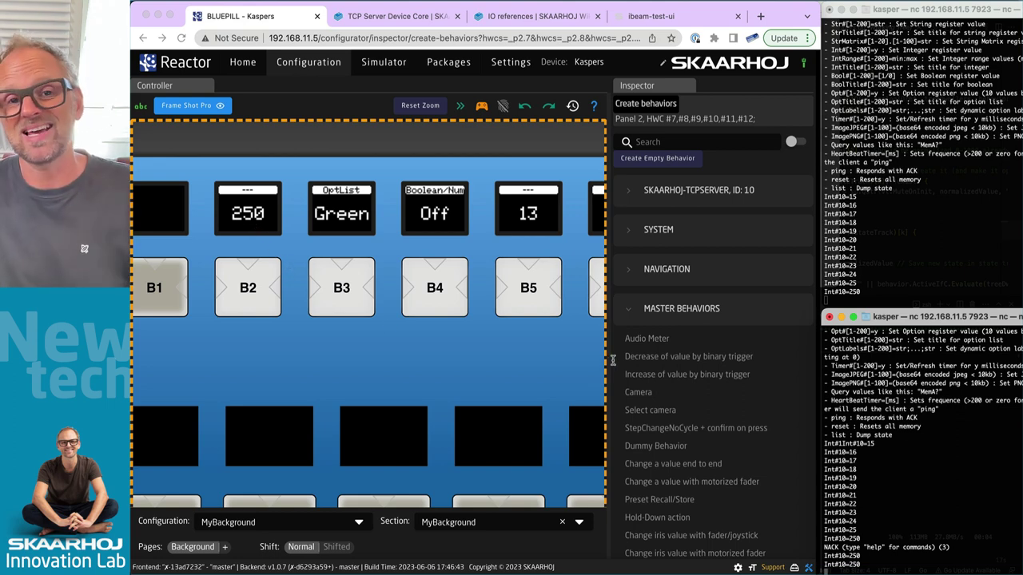
{"action": "mouse_move", "coordinate": [873, 559]}
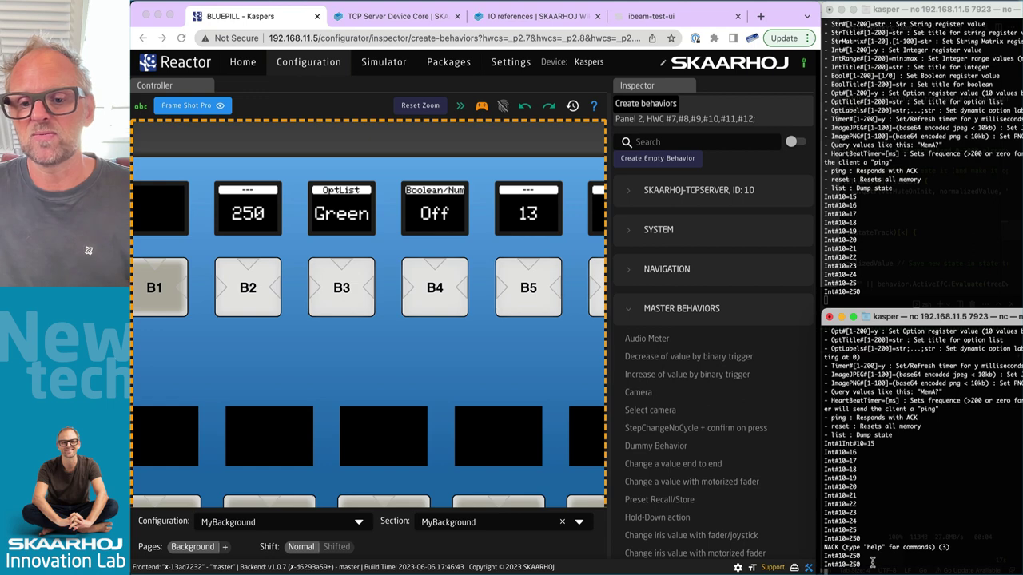
Step: Select the logged Int#10=250 line in the upper session and refocus the controller
{"action": "left_click", "coordinate": [858, 293]}
{"action": "left_click_drag", "start_coordinate": [860, 293], "coordinate": [816, 293]}
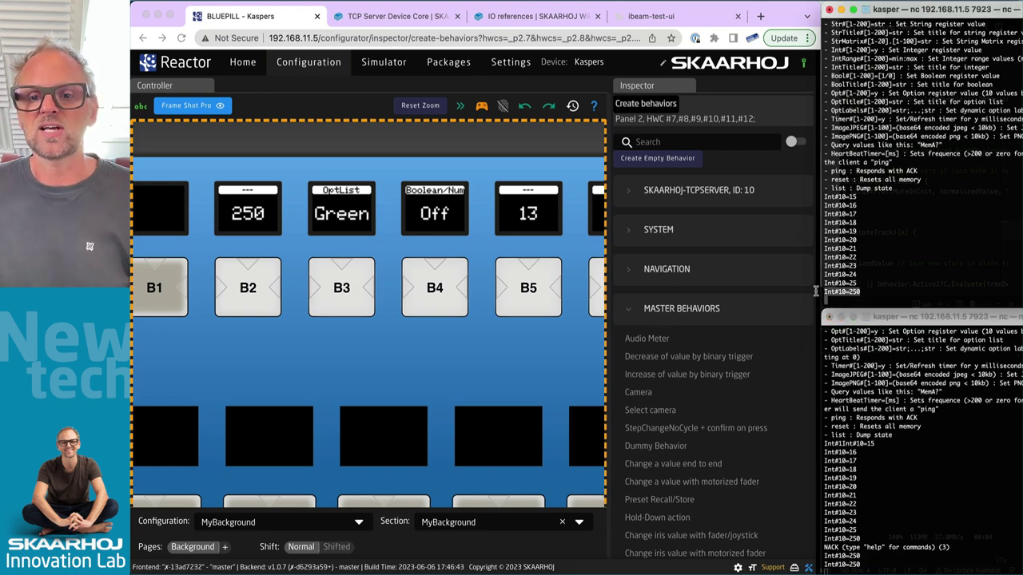
{"action": "left_click", "coordinate": [863, 565]}
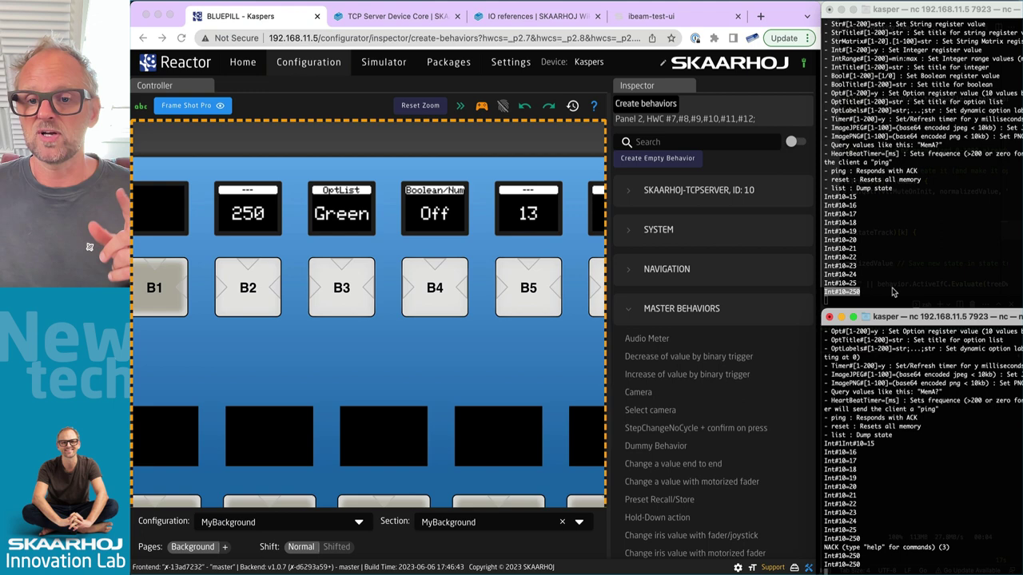
{"action": "left_click", "coordinate": [235, 288]}
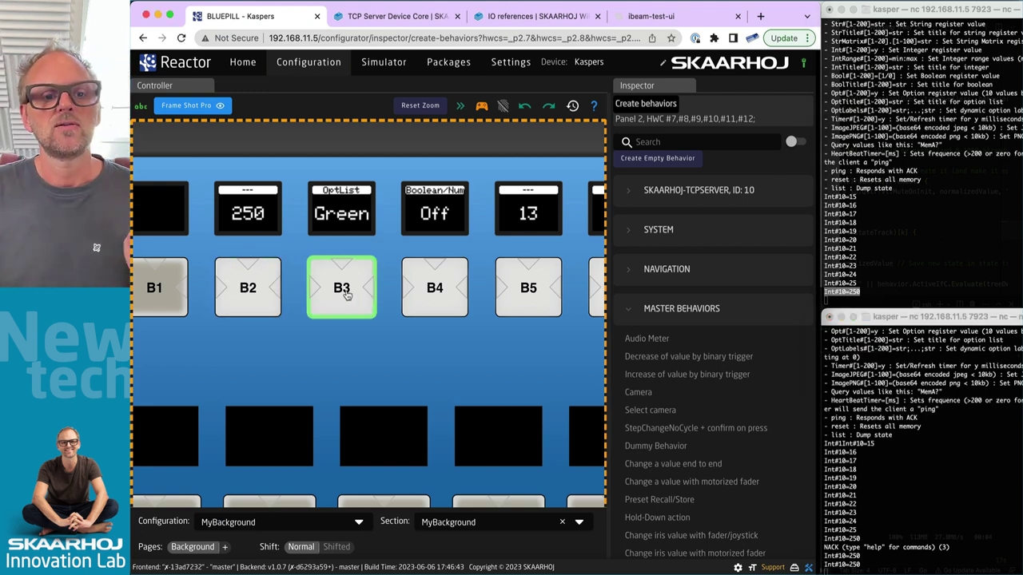
Step: Press B3 repeatedly to step its option label onward to Amber
{"action": "left_click", "coordinate": [344, 292]}
{"action": "left_click", "coordinate": [346, 296]}
{"action": "left_click", "coordinate": [346, 296]}
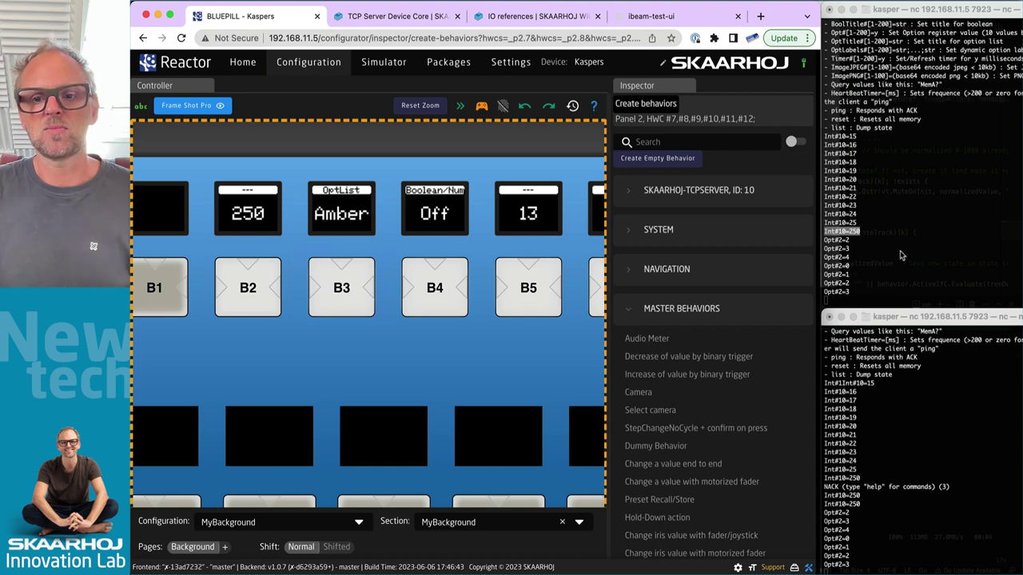
Step: Run list, then resend the OptLabels#2 line with ';Pink' appended
{"action": "left_click", "coordinate": [893, 538]}
{"action": "type", "text": "list"}
{"action": "key", "text": "Return"}
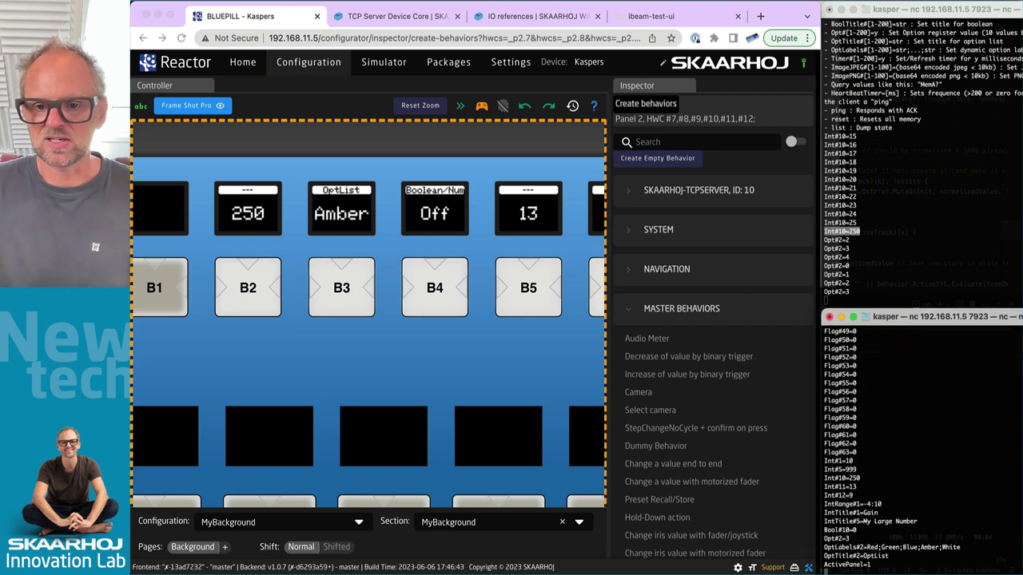
{"action": "left_click_drag", "start_coordinate": [825, 548], "coordinate": [971, 553]}
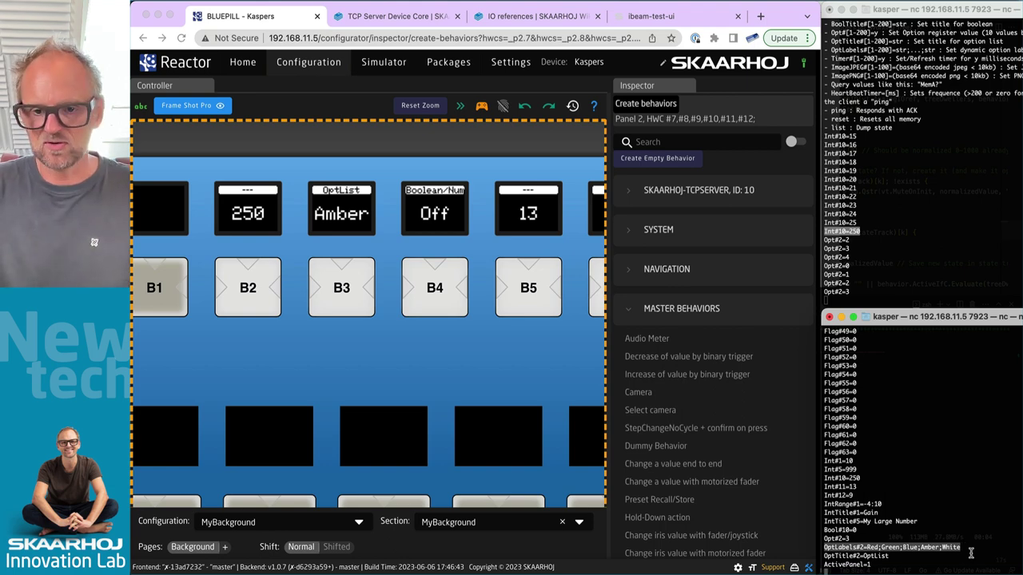
{"action": "key", "text": "super+c"}
{"action": "key", "text": "super+v"}
{"action": "type", "text": ";"}
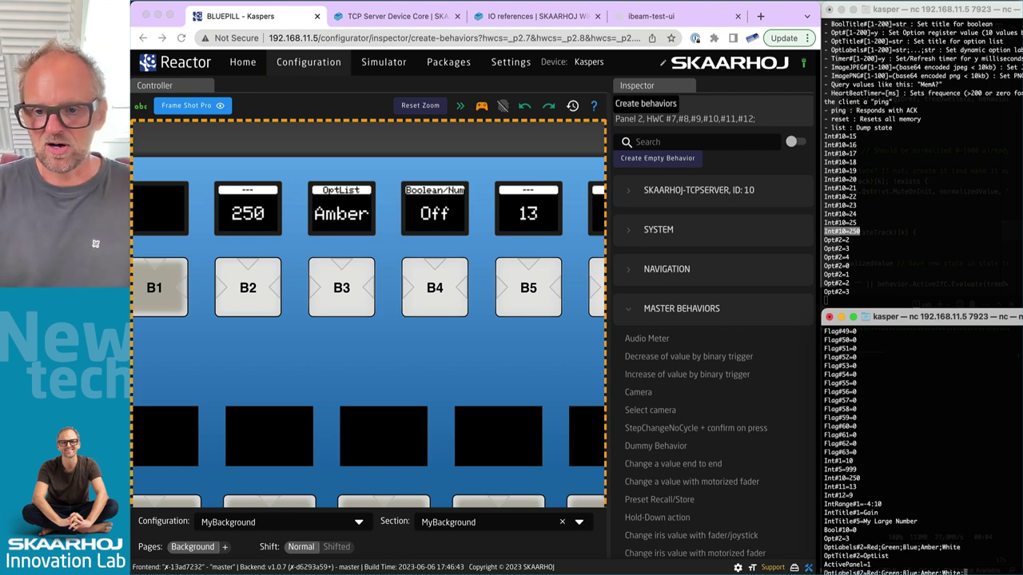
{"action": "type", "text": "Pink"}
{"action": "key", "text": "Return"}
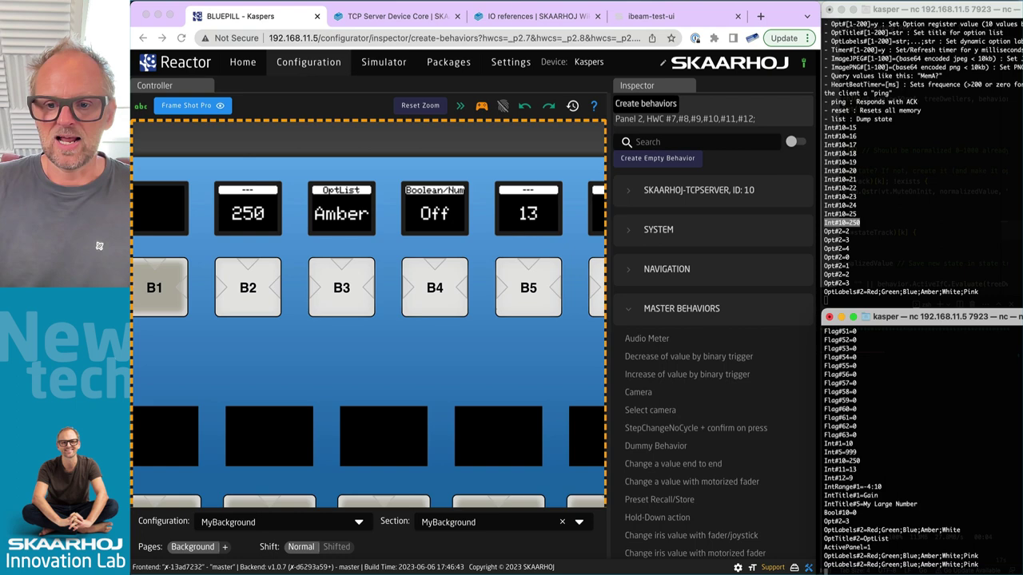
Step: Cycle B3 until its display shows Pink, then bring the X8–X11 row into view
{"action": "triple_click", "coordinate": [343, 290]}
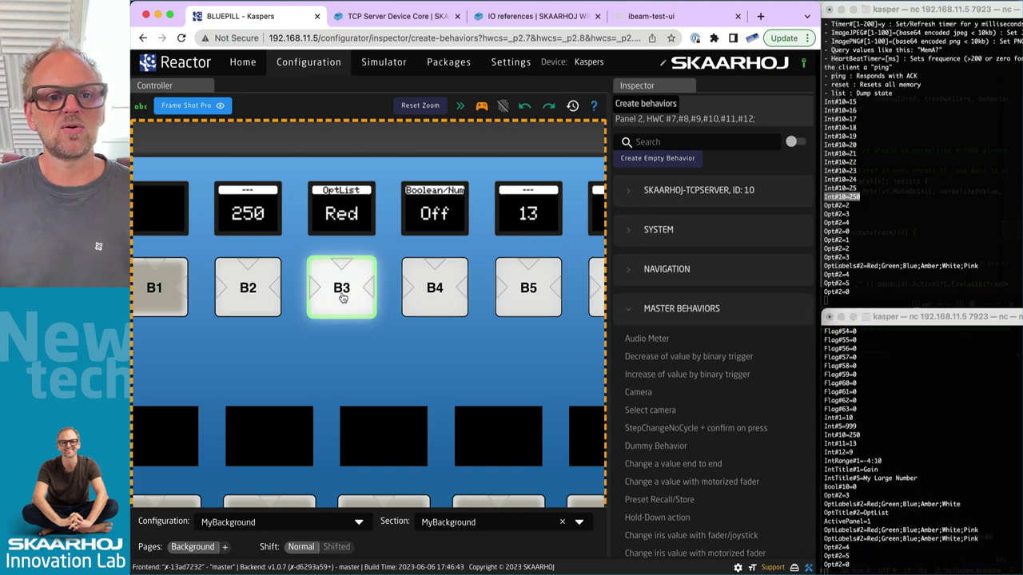
{"action": "triple_click", "coordinate": [344, 290]}
{"action": "left_click", "coordinate": [344, 289]}
{"action": "left_click", "coordinate": [343, 288]}
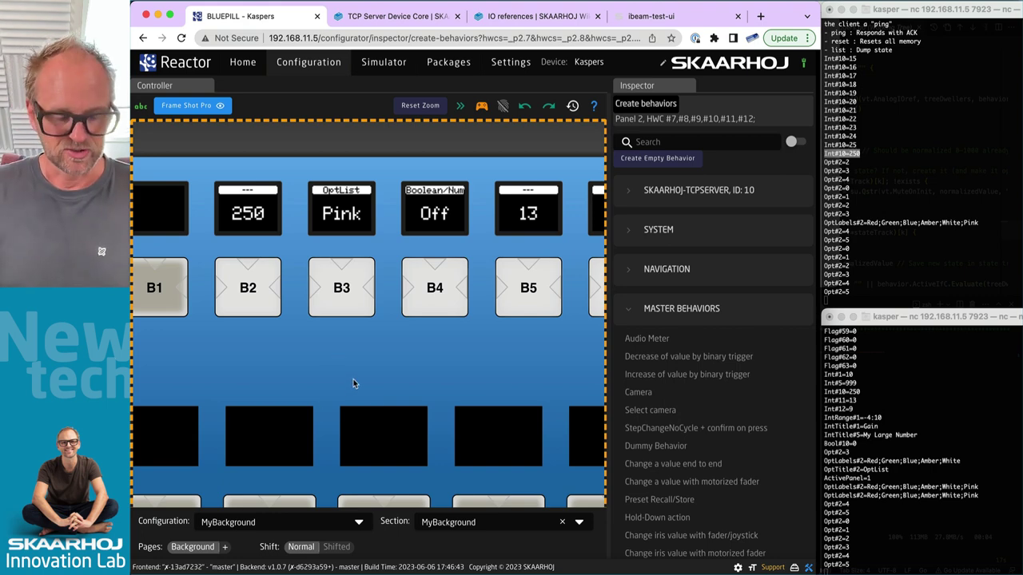
{"action": "left_click_drag", "start_coordinate": [354, 384], "coordinate": [392, 282]}
Step: With simulation off, select X9 alone and give it a SKAARHOJ-TCPSERVER IO Parameters (Advanced) behavior
{"action": "left_click", "coordinate": [330, 425]}
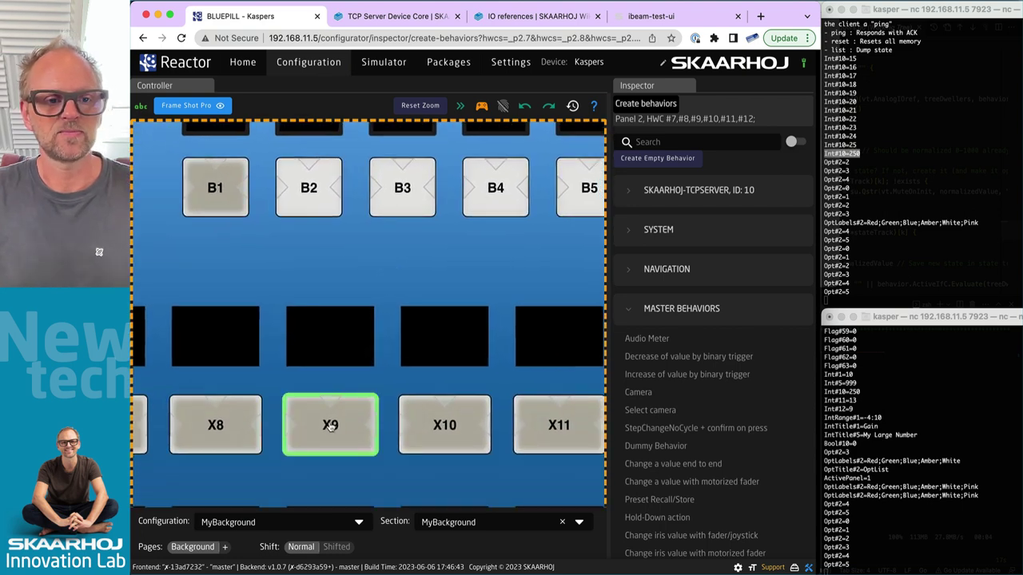
{"action": "left_click", "coordinate": [330, 425]}
{"action": "left_click", "coordinate": [482, 108]}
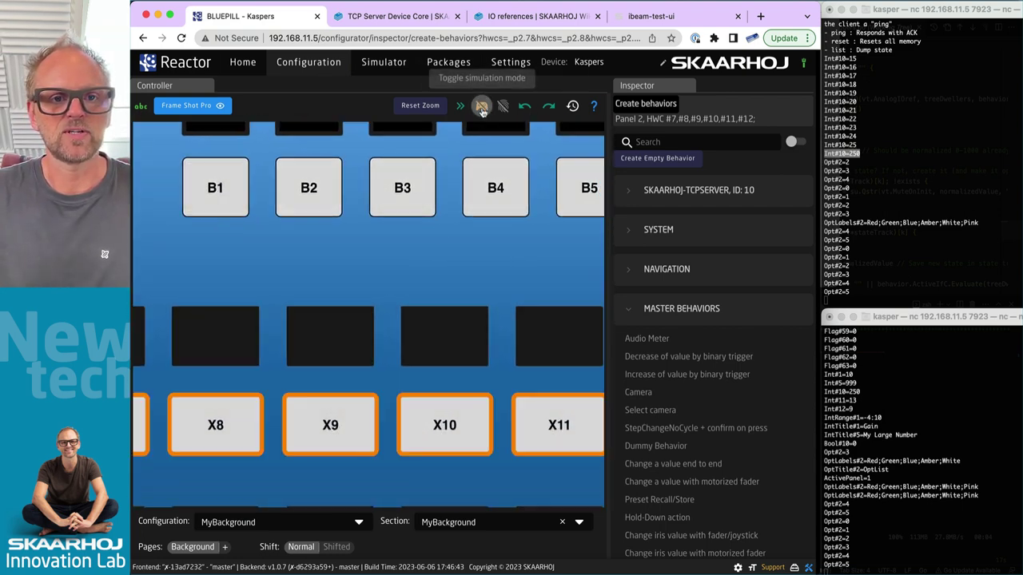
{"action": "scroll", "coordinate": [385, 303], "scroll_direction": "down", "scroll_amount": 5}
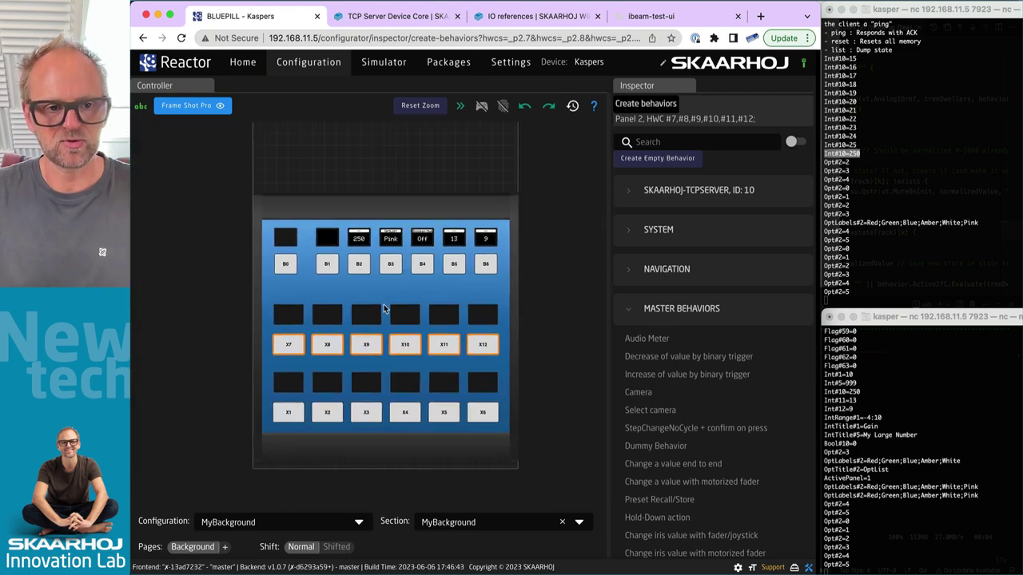
{"action": "left_click", "coordinate": [366, 345]}
{"action": "left_click", "coordinate": [365, 349]}
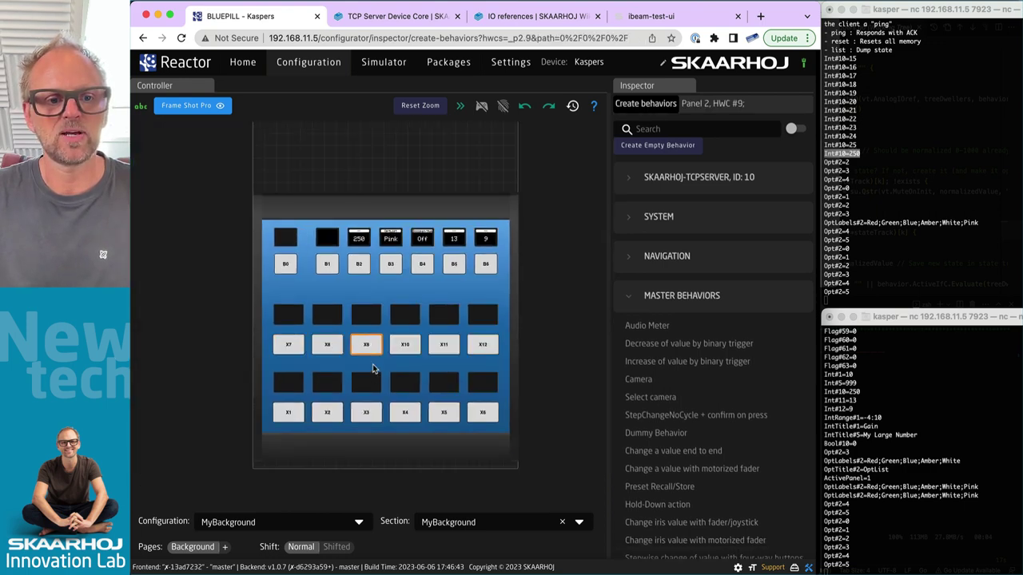
{"action": "scroll", "coordinate": [374, 352], "scroll_direction": "up", "scroll_amount": 5}
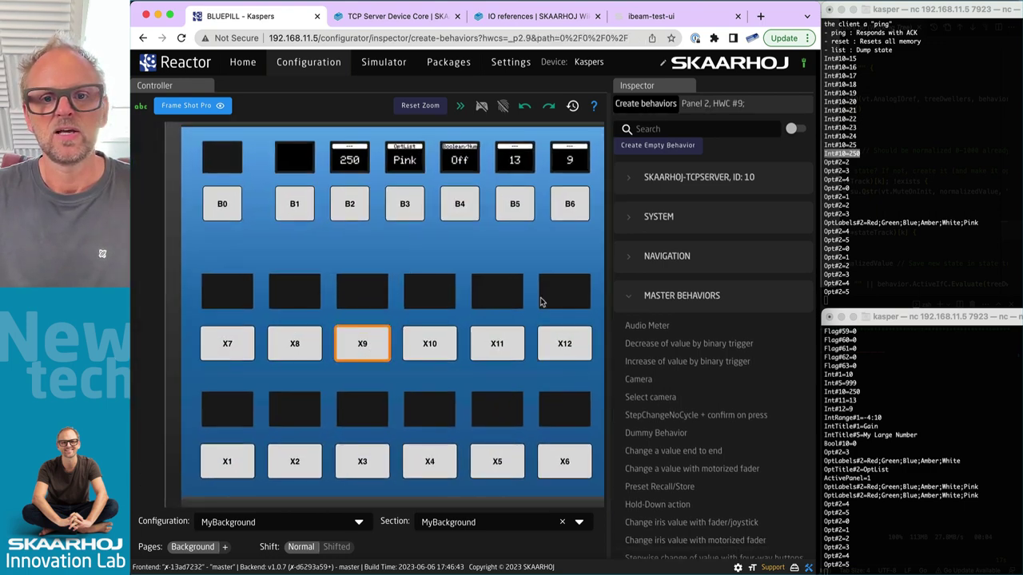
{"action": "left_click", "coordinate": [635, 178]}
{"action": "left_click", "coordinate": [664, 203]}
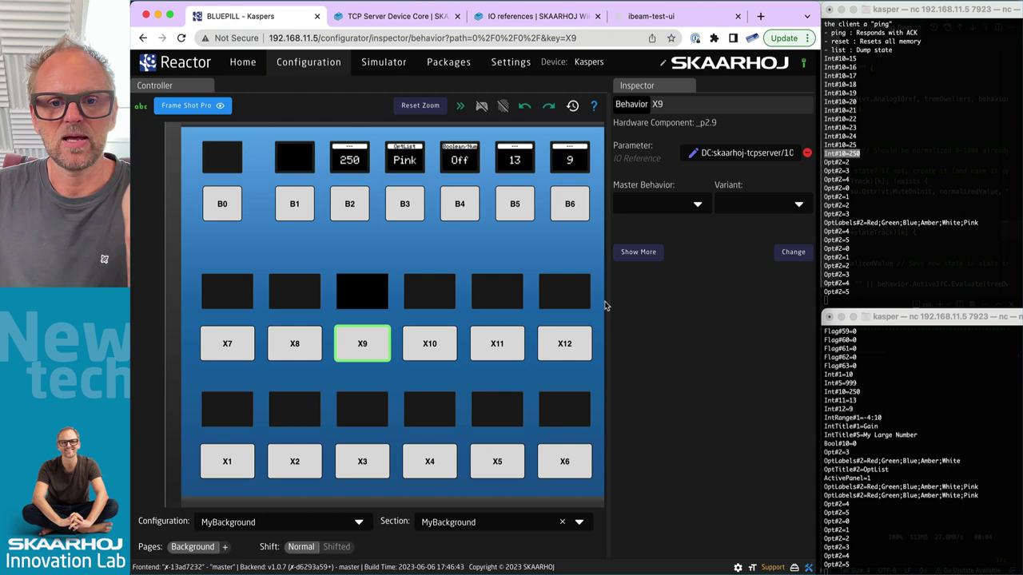
Step: Expand X9's Default Feedback settings, add a test title 'Hey!', then remove it again
{"action": "left_click", "coordinate": [638, 253]}
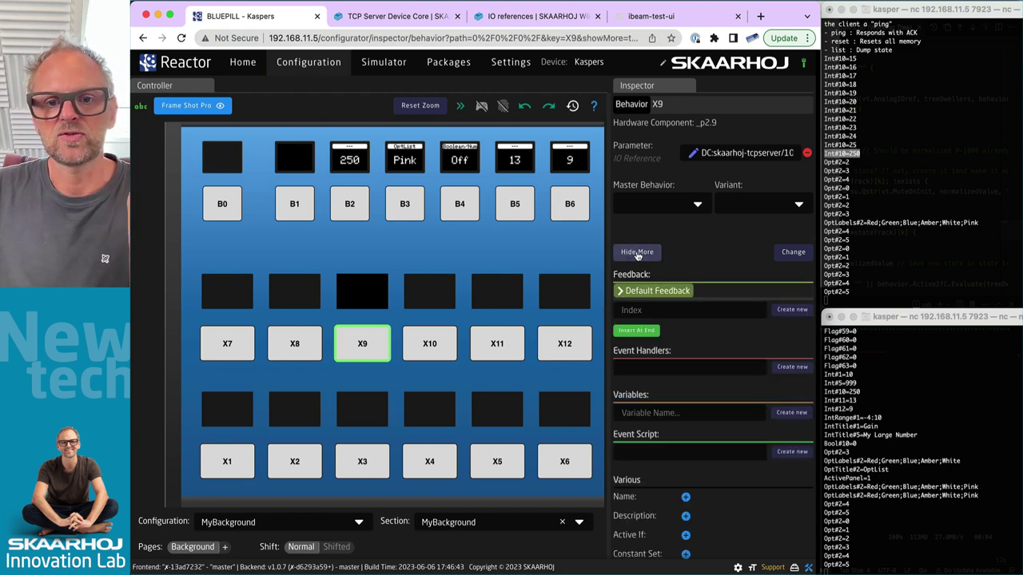
{"action": "left_click", "coordinate": [620, 293]}
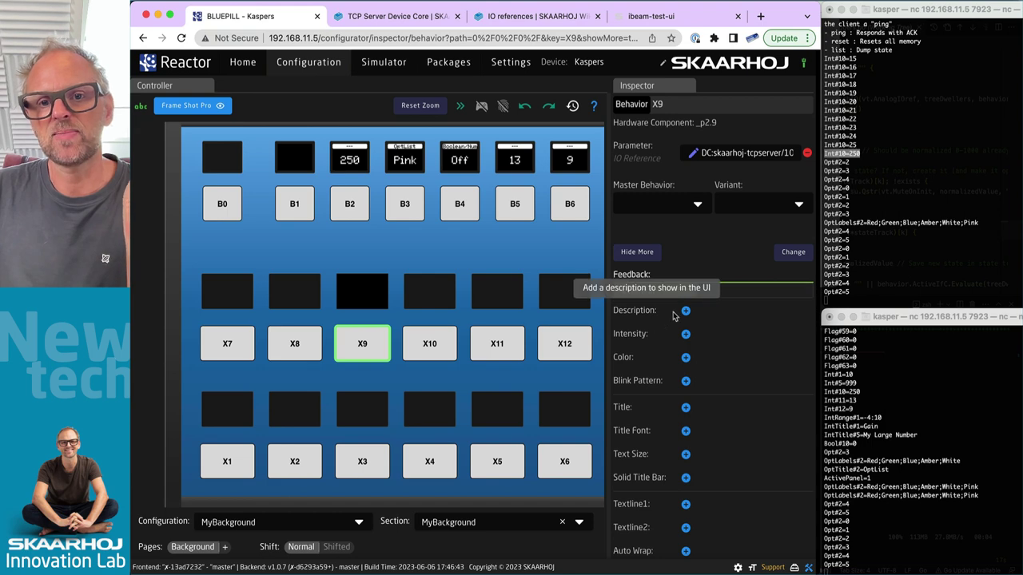
{"action": "left_click", "coordinate": [684, 409]}
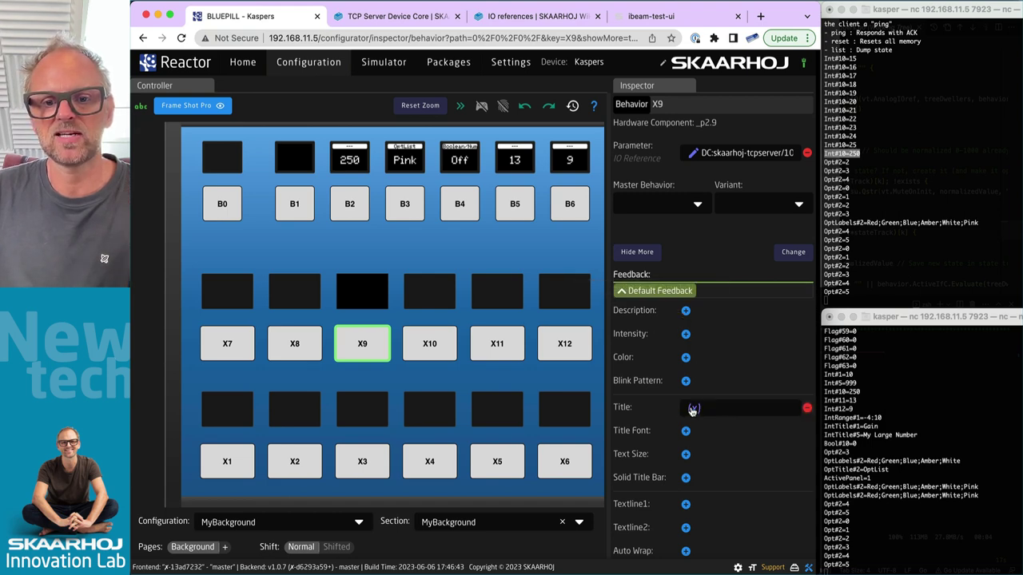
{"action": "type", "text": "Hey!"}
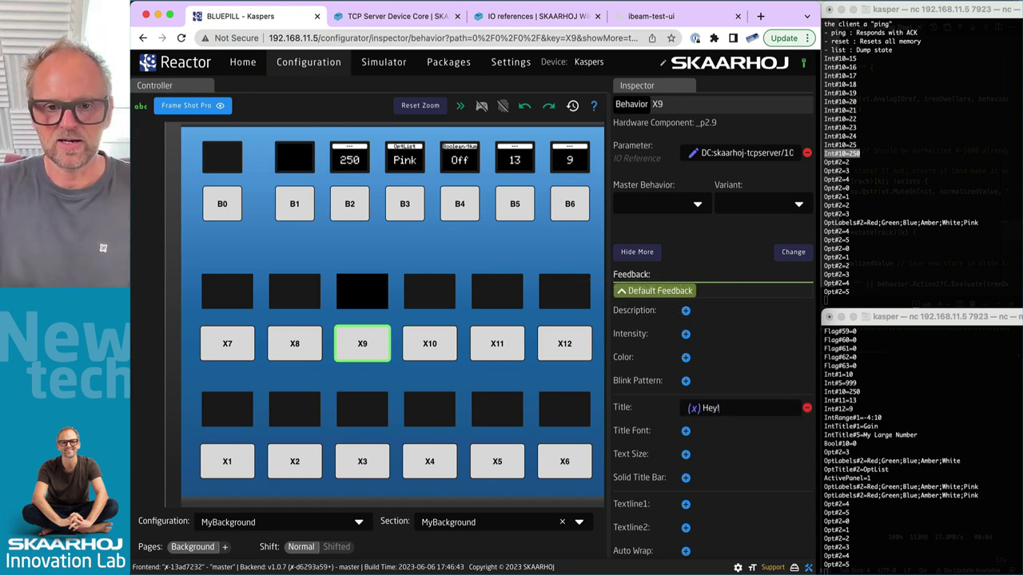
{"action": "scroll", "coordinate": [360, 291], "scroll_direction": "up", "scroll_amount": 3}
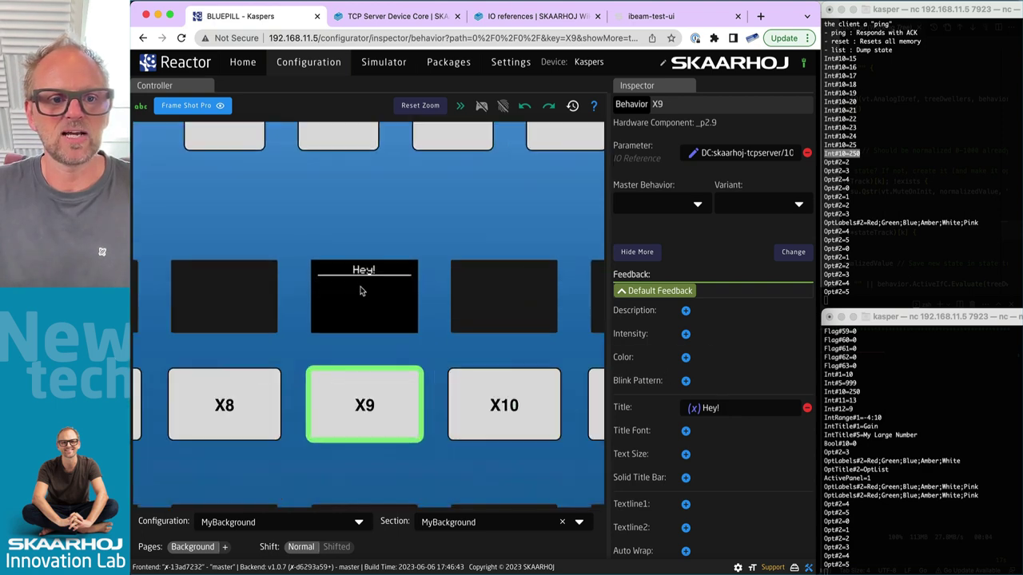
{"action": "left_click", "coordinate": [807, 409]}
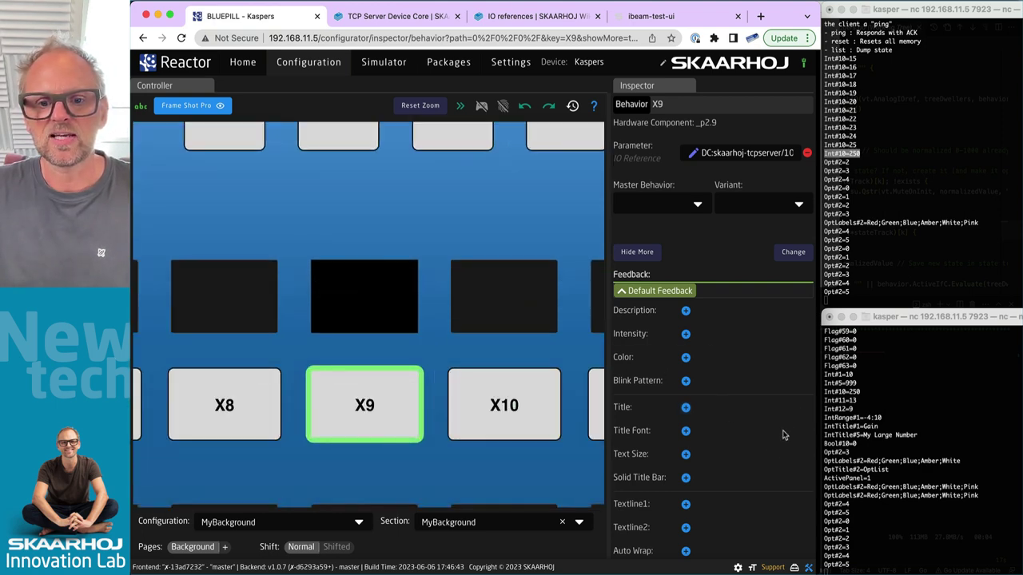
{"action": "scroll", "coordinate": [772, 455], "scroll_direction": "down", "scroll_amount": 5}
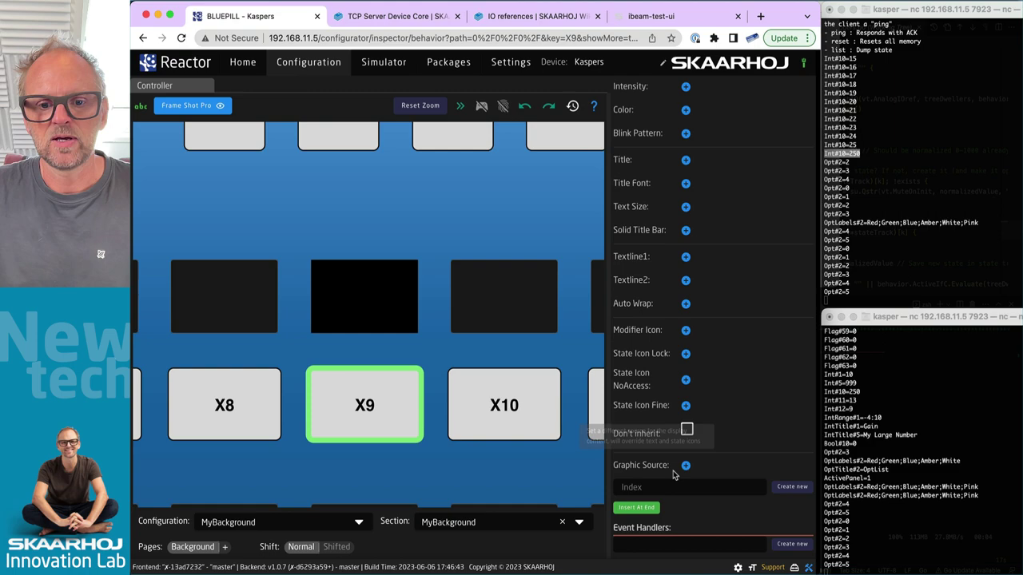
Step: Add an Icon graphic source to X9's feedback using the zoom icon
{"action": "left_click", "coordinate": [685, 466]}
{"action": "left_click", "coordinate": [748, 467]}
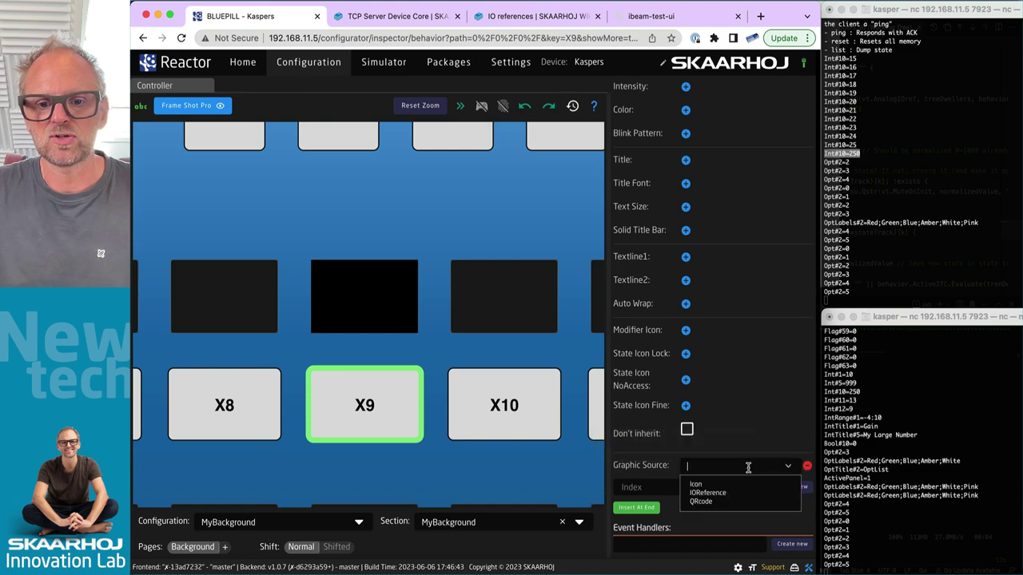
{"action": "left_click", "coordinate": [696, 484]}
{"action": "left_click", "coordinate": [695, 491]}
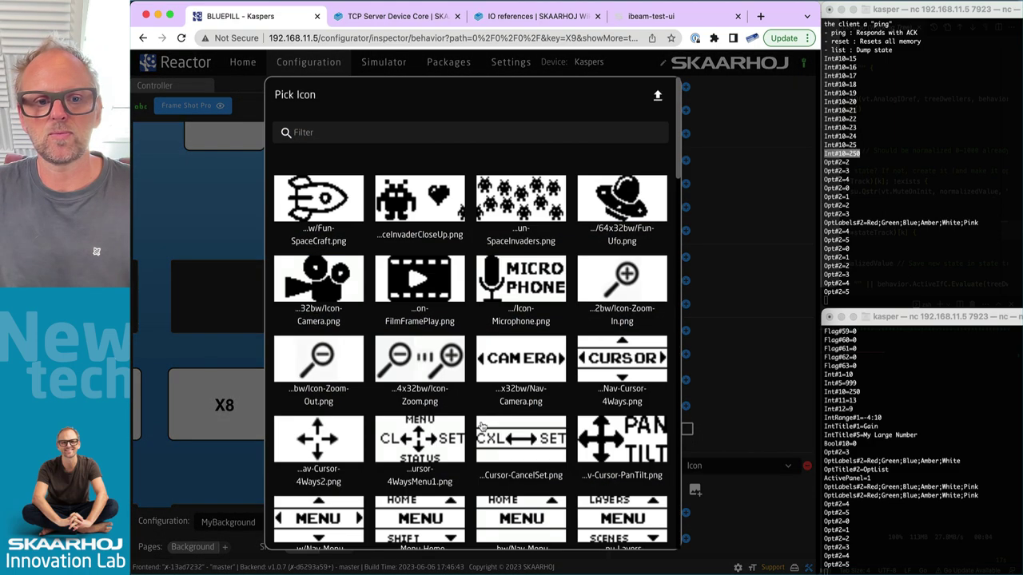
{"action": "left_click", "coordinate": [318, 418]}
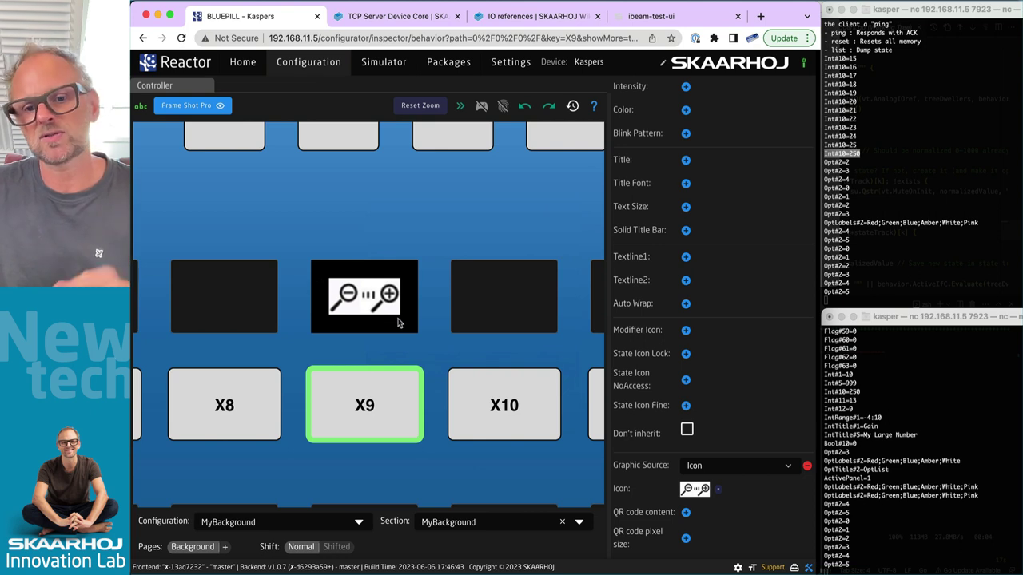
Step: Switch X9's graphic source to IOref and add a DataSource IOReference field
{"action": "left_click", "coordinate": [726, 468]}
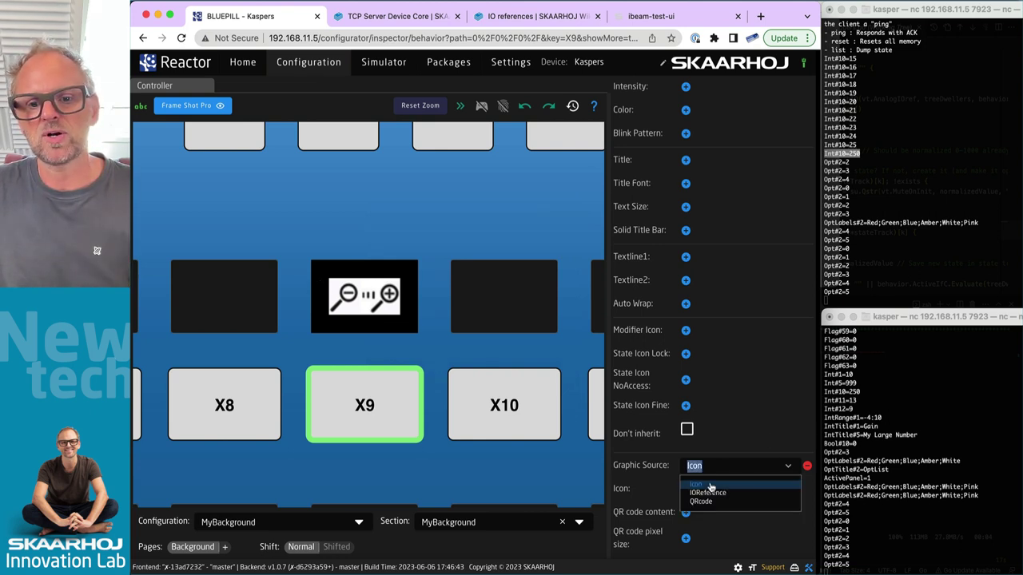
{"action": "left_click", "coordinate": [695, 492]}
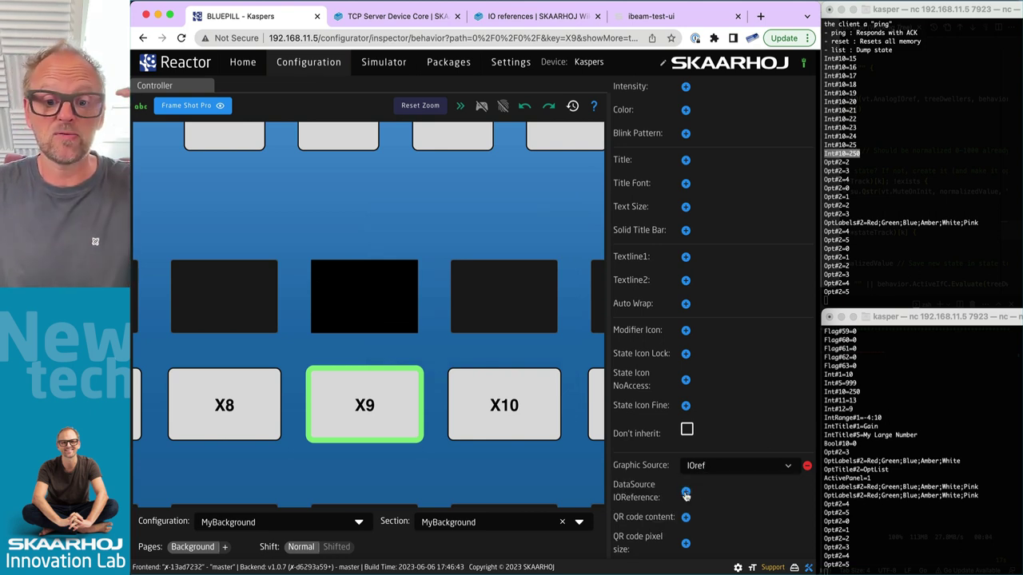
{"action": "left_click", "coordinate": [685, 493]}
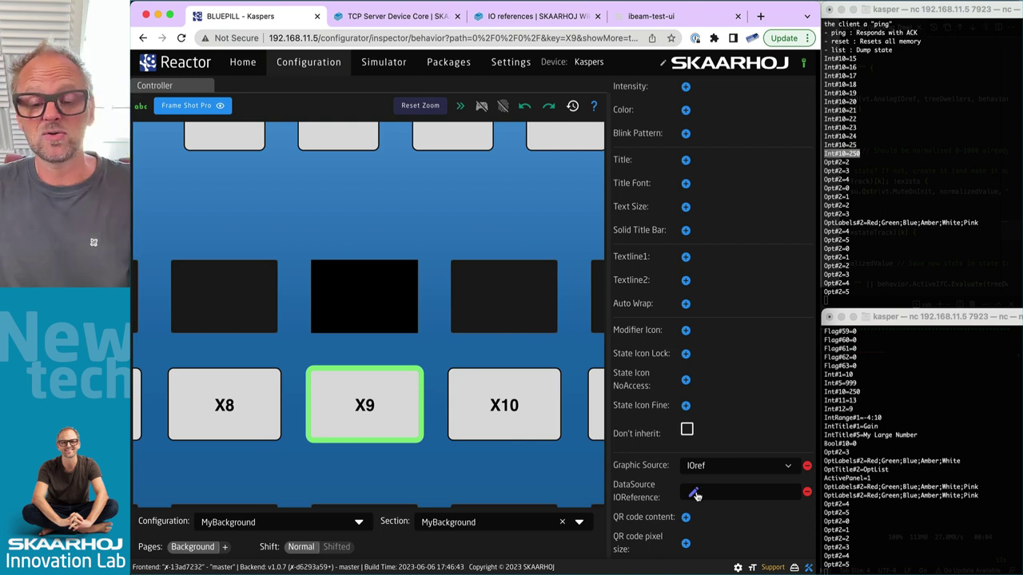
Step: Toggle the DataSource IOReference field off and on, and type then delete test text 'wer'
{"action": "left_click", "coordinate": [695, 494]}
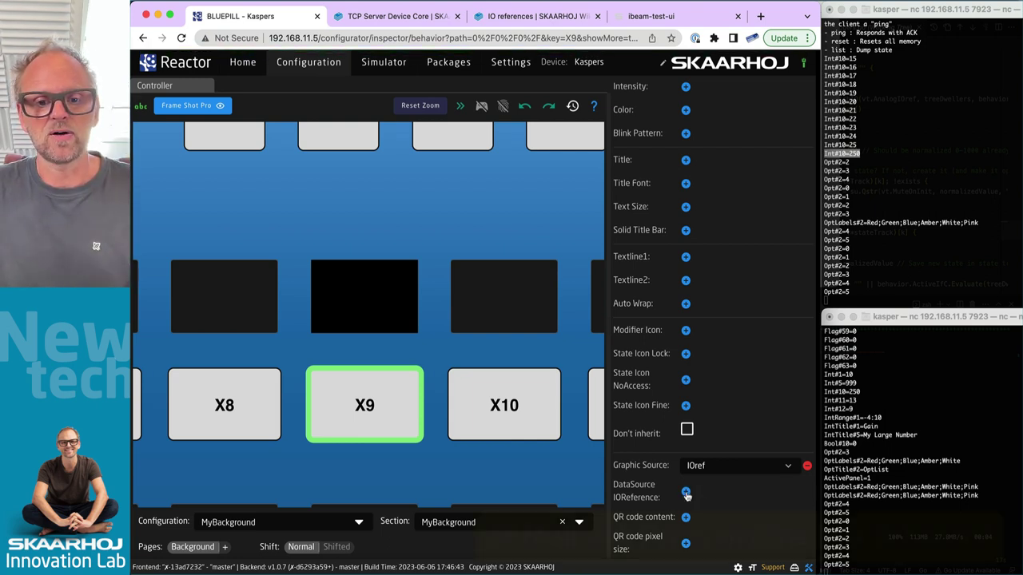
{"action": "left_click", "coordinate": [688, 493]}
{"action": "left_click", "coordinate": [694, 495]}
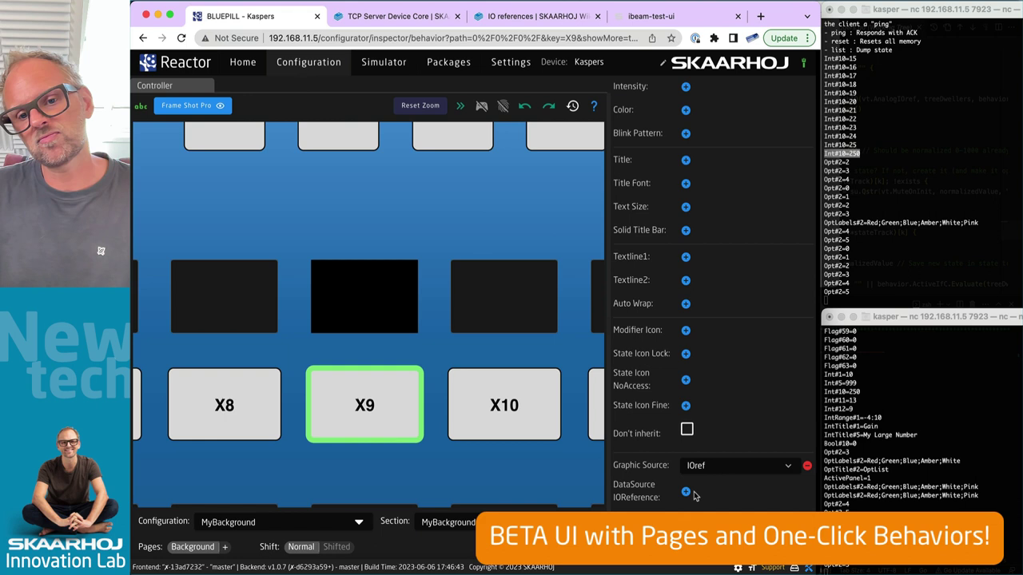
{"action": "scroll", "coordinate": [686, 495], "scroll_direction": "down", "scroll_amount": 3}
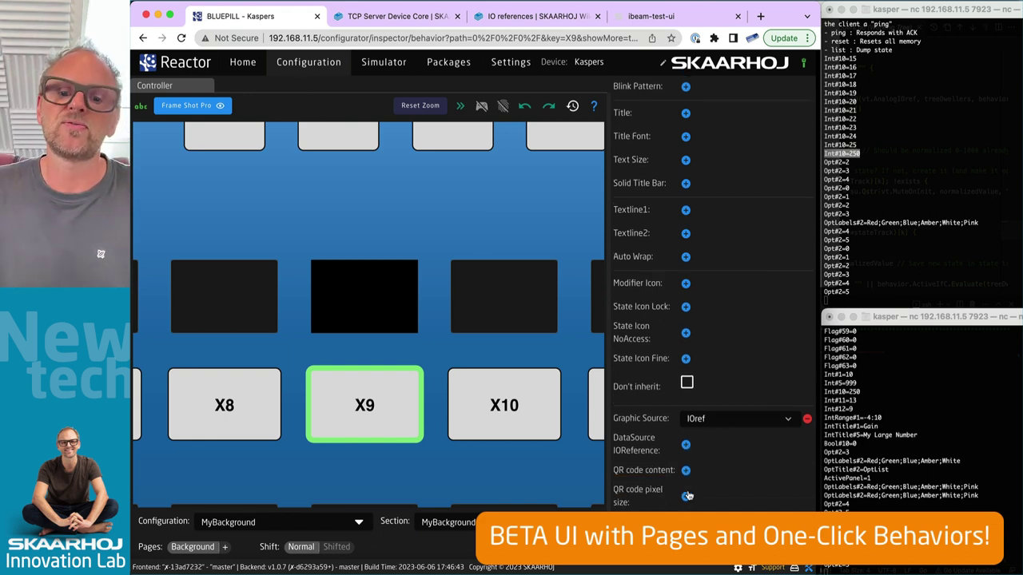
{"action": "left_click", "coordinate": [686, 355]}
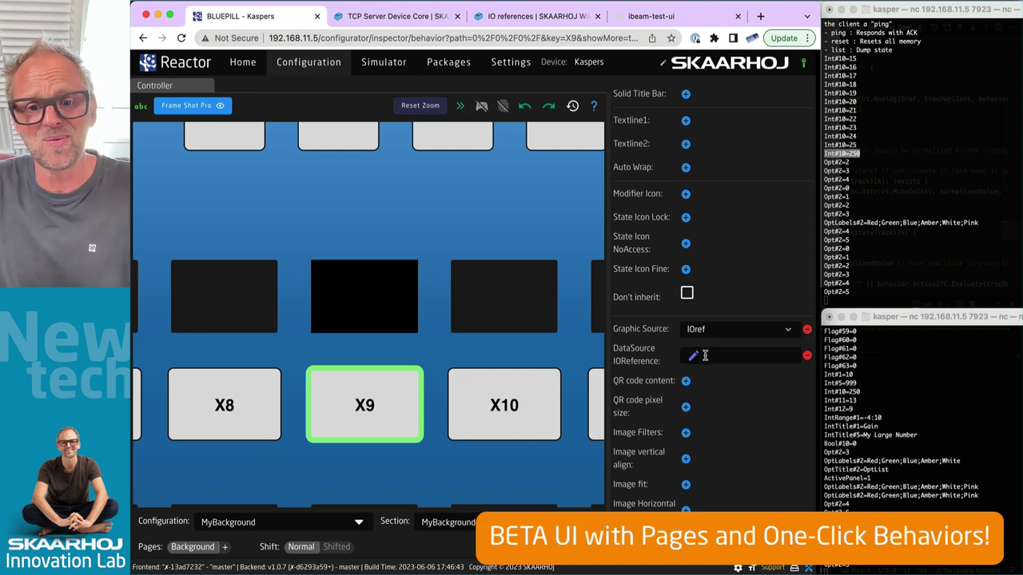
{"action": "type", "text": "wer"}
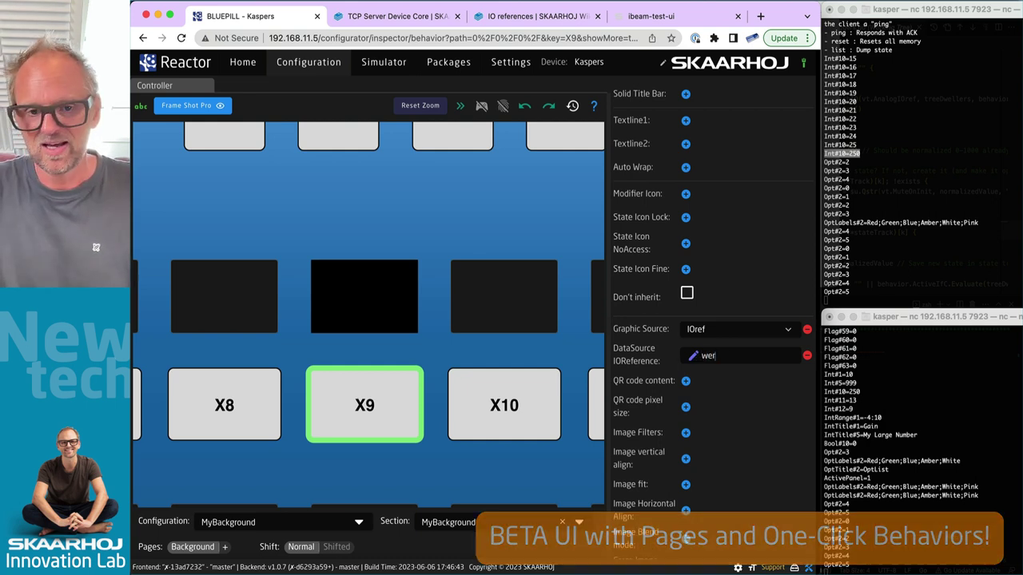
{"action": "key", "text": "BackSpace"}
{"action": "key", "text": "BackSpace"}
{"action": "key", "text": "BackSpace"}
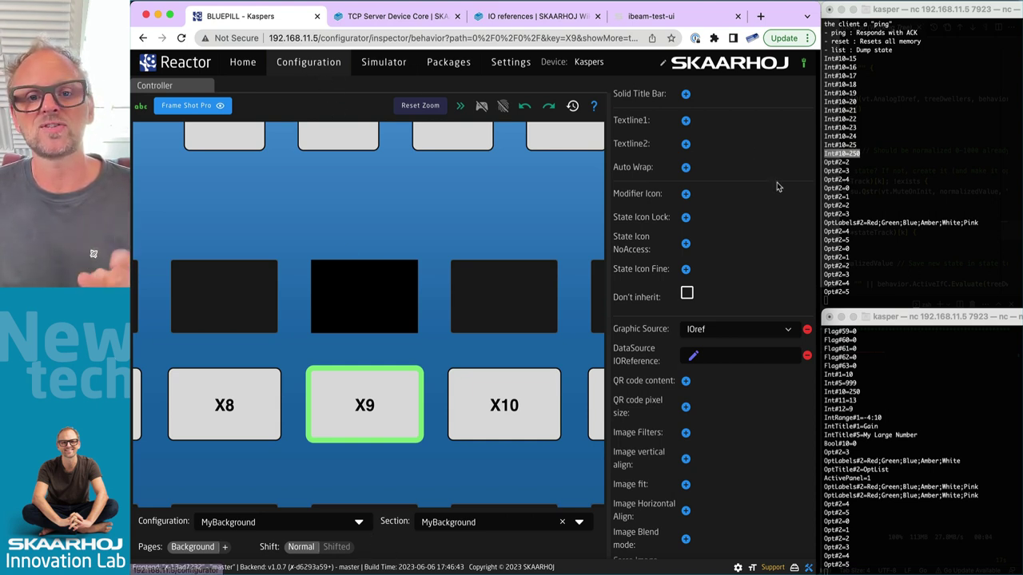
Step: Bring the TCP server nc terminal forward and widen it across the Inspector
{"action": "scroll", "coordinate": [772, 184], "scroll_direction": "up", "scroll_amount": 10}
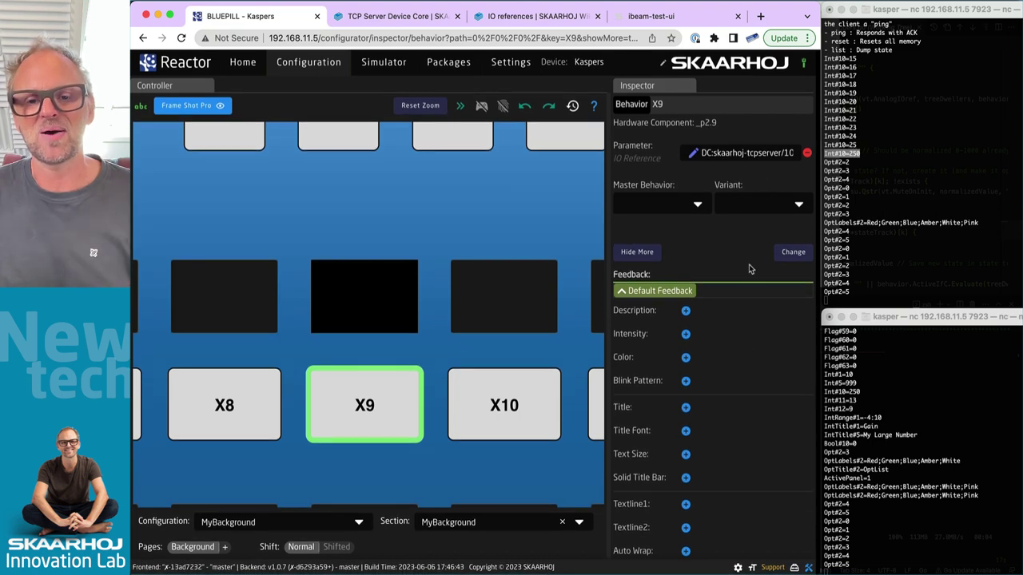
{"action": "scroll", "coordinate": [759, 359], "scroll_direction": "down", "scroll_amount": 15}
{"action": "scroll", "coordinate": [757, 356], "scroll_direction": "down", "scroll_amount": 5}
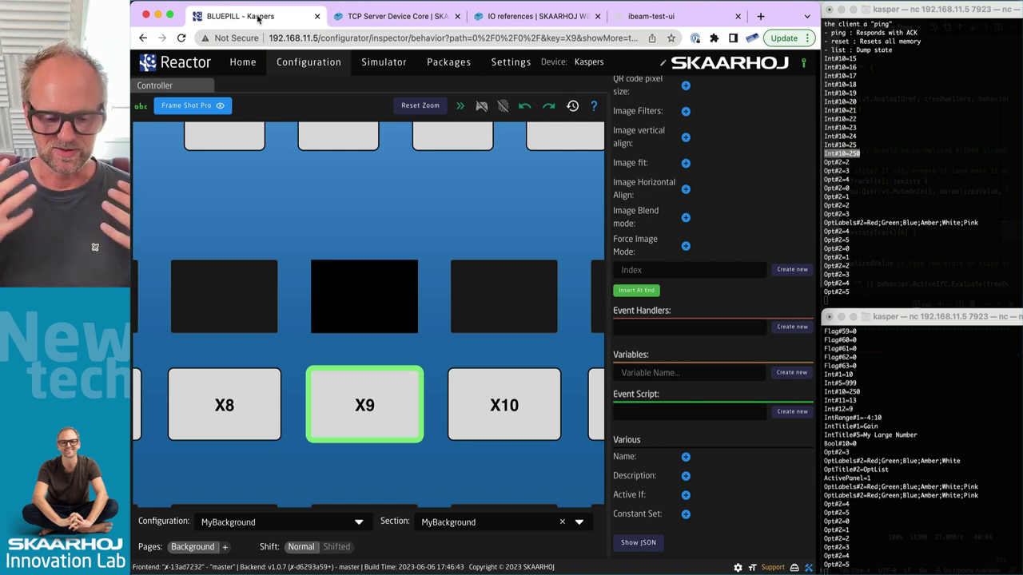
{"action": "left_click", "coordinate": [874, 245]}
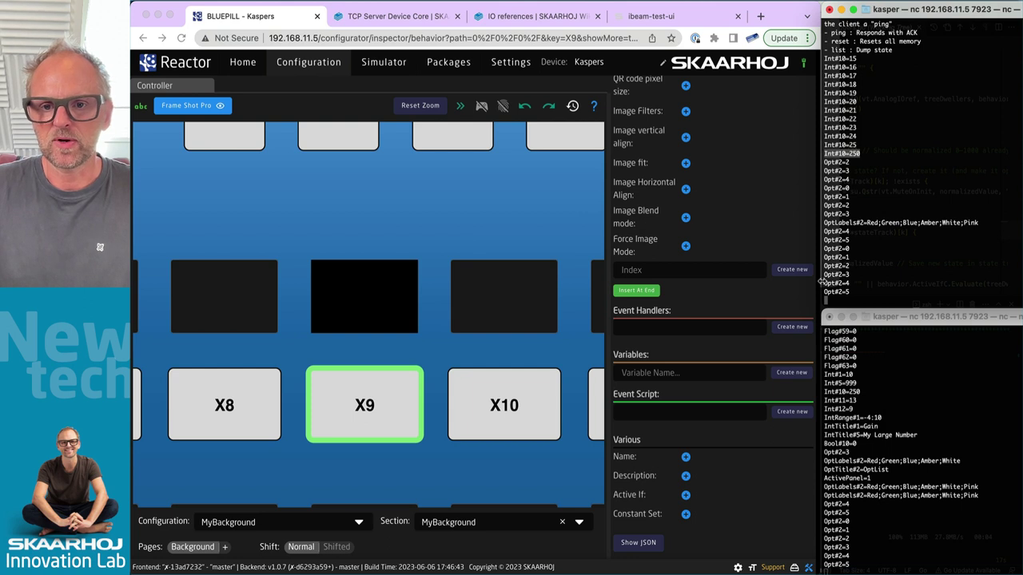
{"action": "left_click_drag", "start_coordinate": [821, 281], "coordinate": [566, 281]}
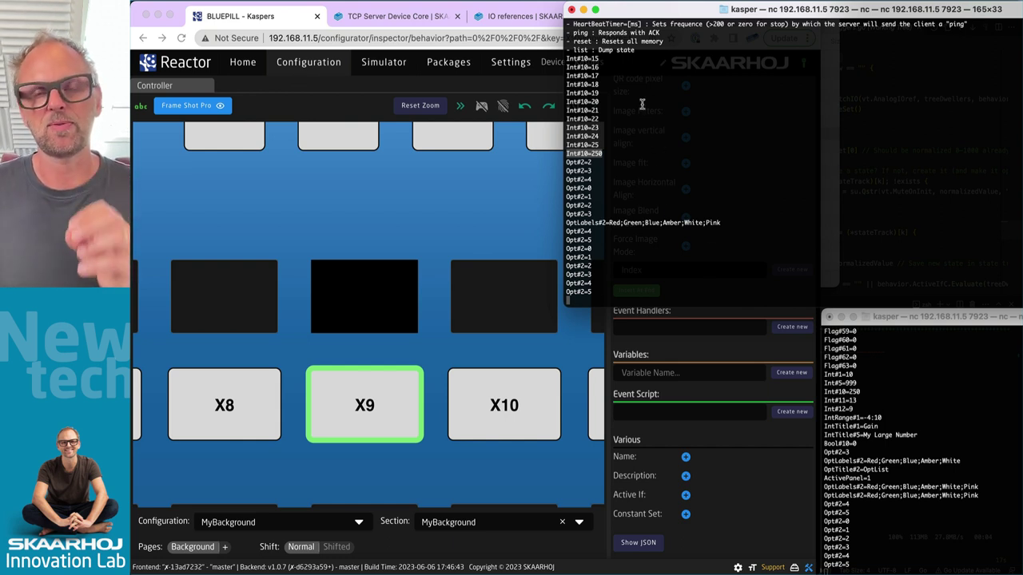
Step: Run help in the upper nc session and pick out the ImagePNG command name
{"action": "type", "text": "help"}
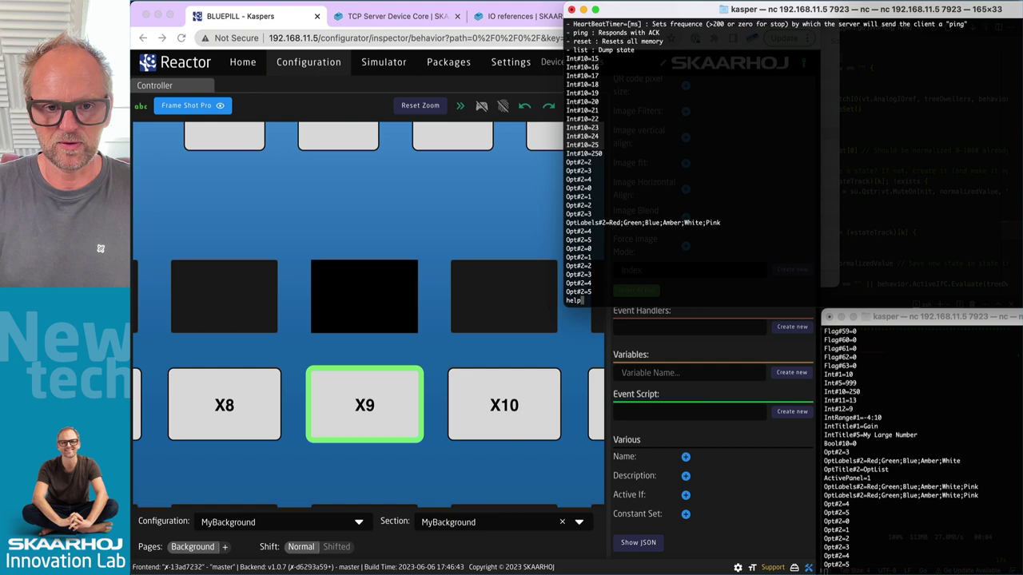
{"action": "key", "text": "Return"}
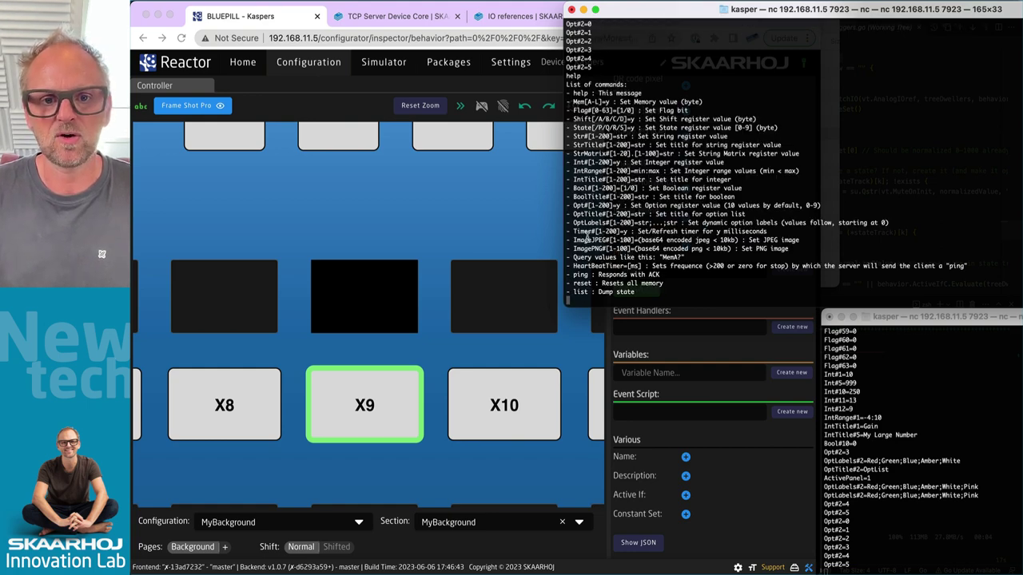
{"action": "double_click", "coordinate": [588, 238]}
{"action": "double_click", "coordinate": [595, 249]}
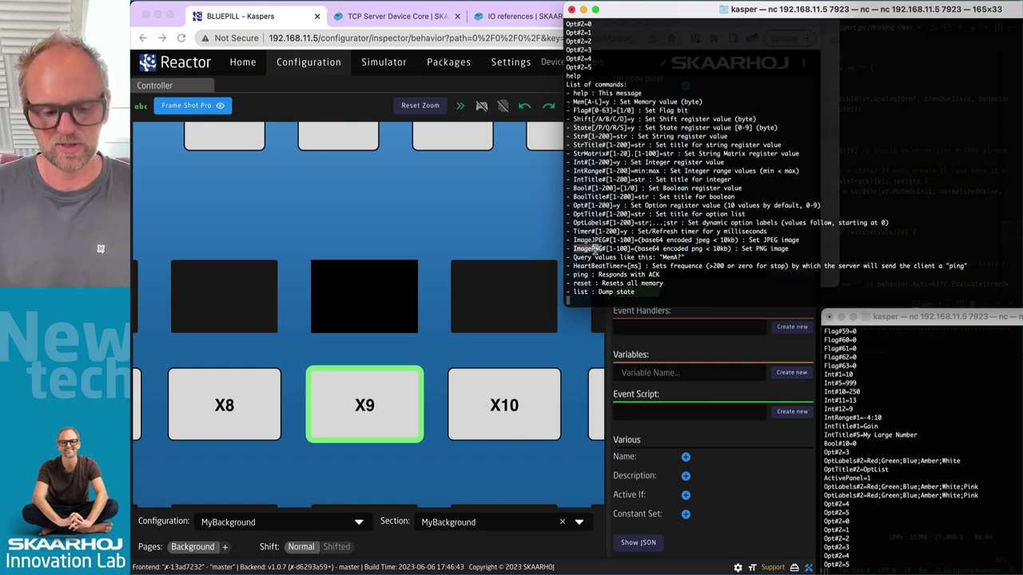
Step: Start an ImagePNG#1= command, erase it, and quit nc with Ctrl+C
{"action": "type", "text": "ImagePNG"}
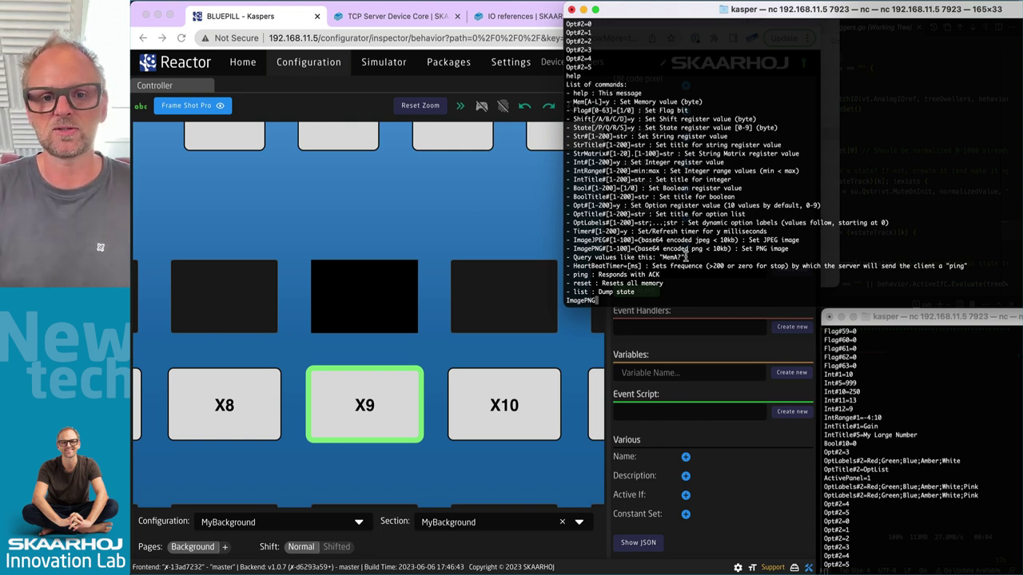
{"action": "type", "text": "#"}
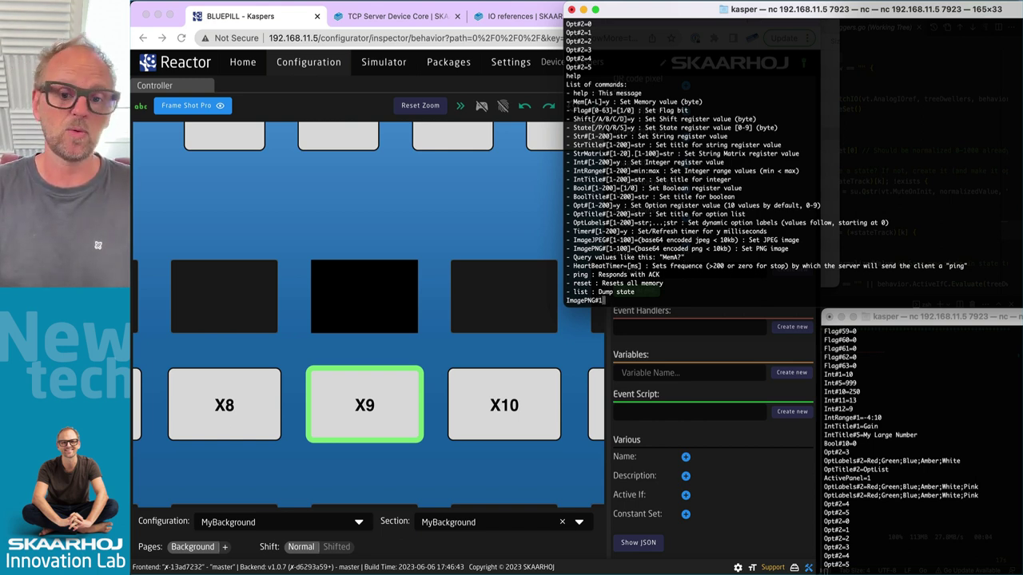
{"action": "type", "text": "1="}
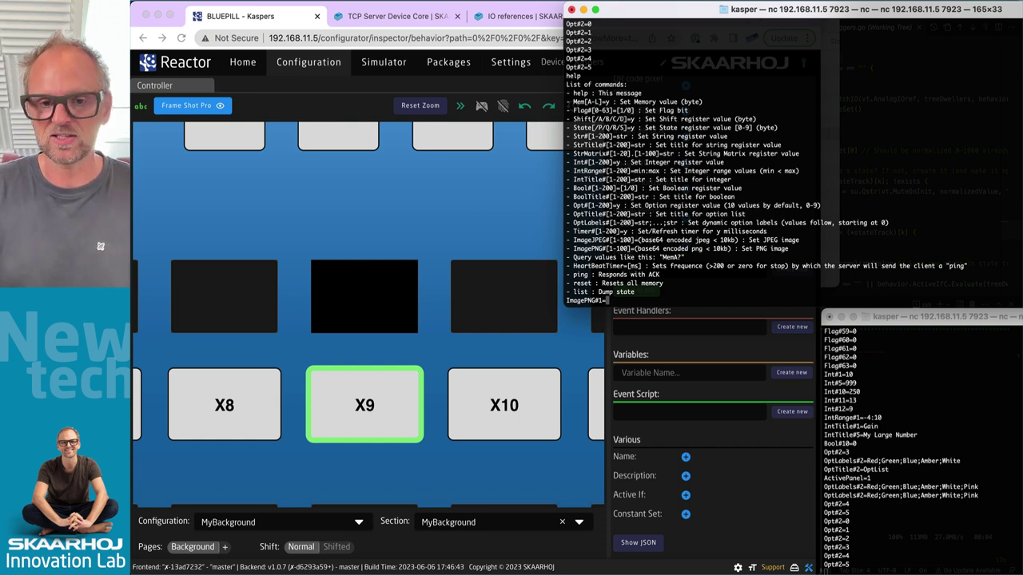
{"action": "key", "text": "BackSpace"}
{"action": "key", "text": "BackSpace"}
{"action": "key", "text": "BackSpace"}
{"action": "key", "text": "BackSpace"}
{"action": "key", "text": "BackSpace"}
{"action": "key", "text": "BackSpace"}
{"action": "key", "text": "BackSpace"}
{"action": "key", "text": "BackSpace"}
{"action": "key", "text": "BackSpace"}
{"action": "key", "text": "BackSpace"}
{"action": "key", "text": "BackSpace"}
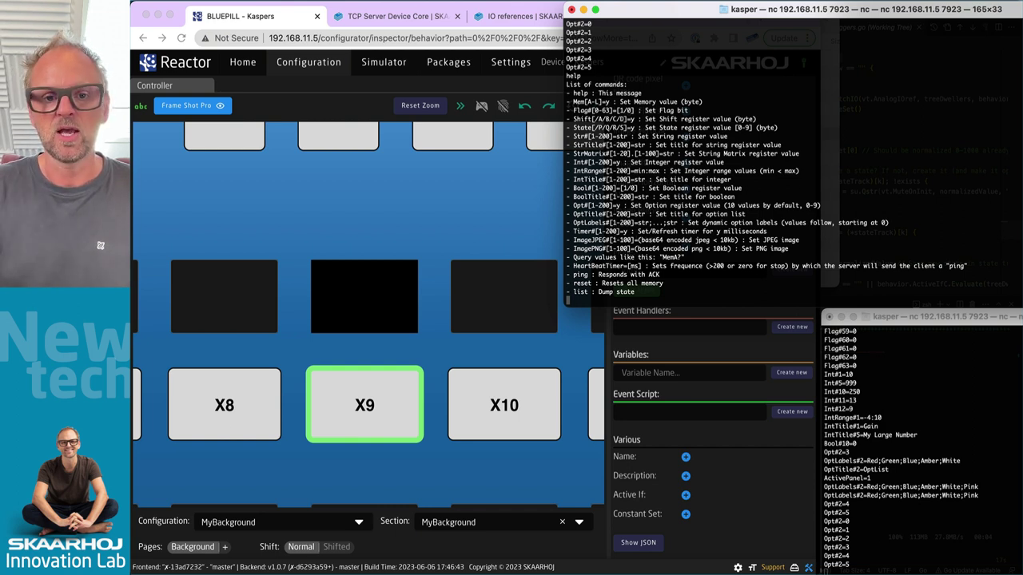
{"action": "key", "text": "ctrl+c"}
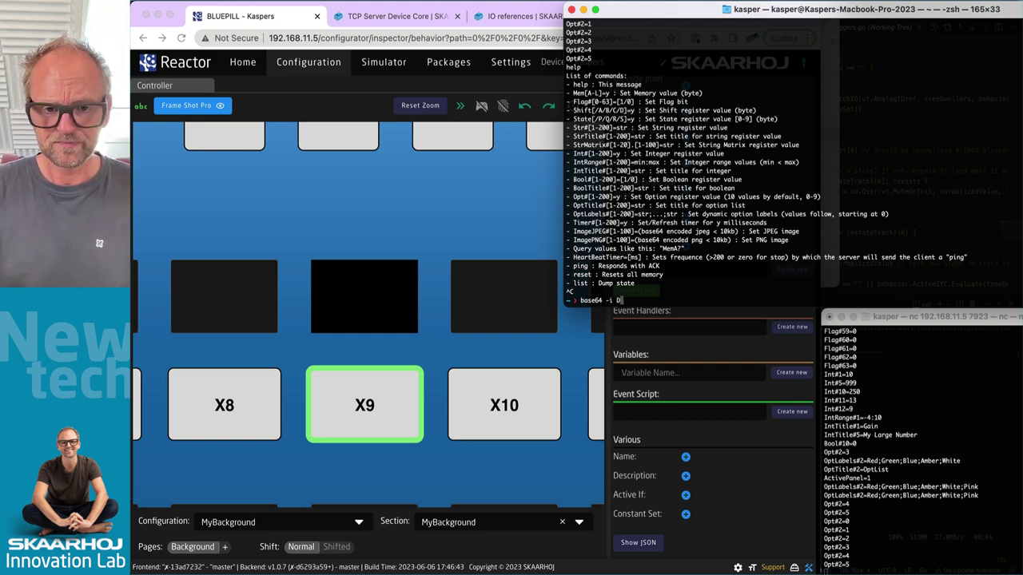
Step: Base64-encode Downloads/tinylogo2.png and select the encoded output
{"action": "key", "text": "Tab"}
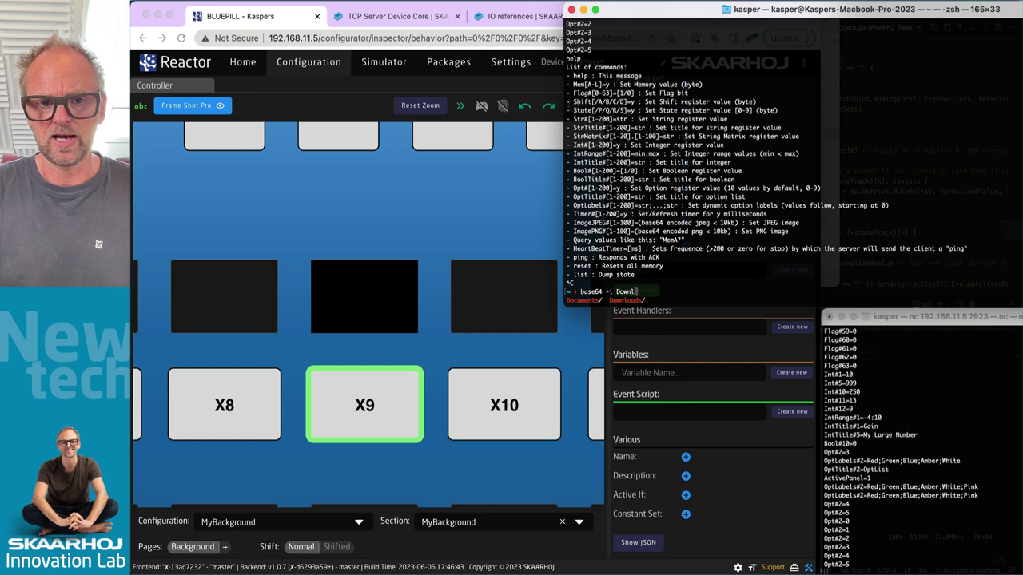
{"action": "type", "text": "wnl"}
{"action": "key", "text": "Tab"}
{"action": "type", "text": "tiny"}
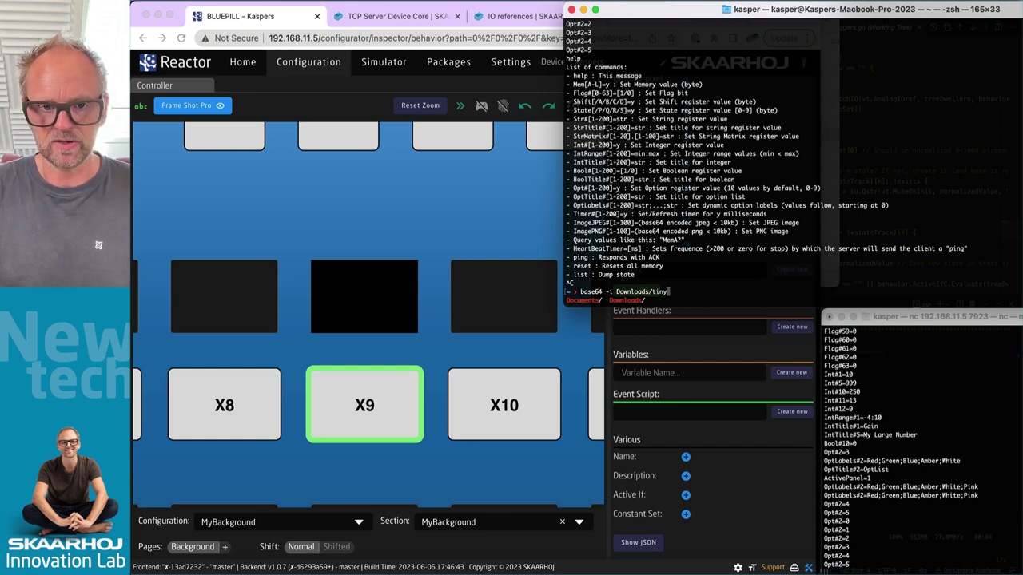
{"action": "type", "text": "logo"}
{"action": "key", "text": "Tab"}
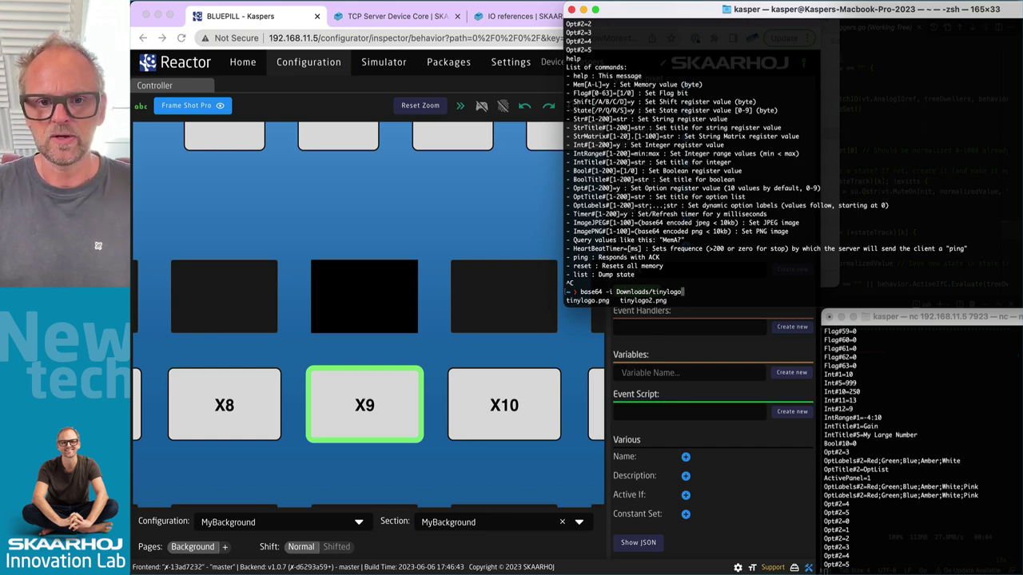
{"action": "key", "text": "Return"}
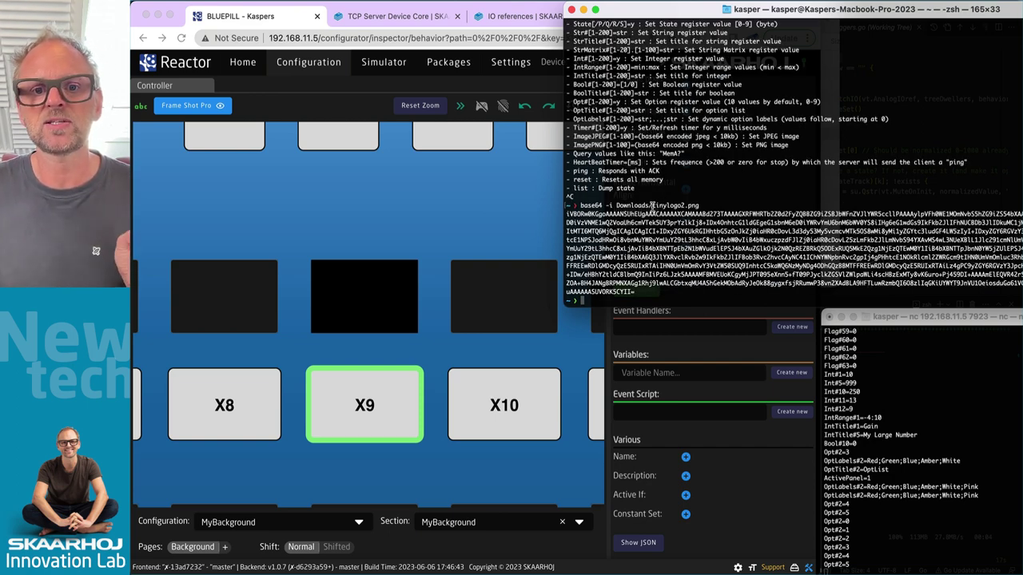
{"action": "left_click_drag", "start_coordinate": [652, 206], "coordinate": [701, 206]}
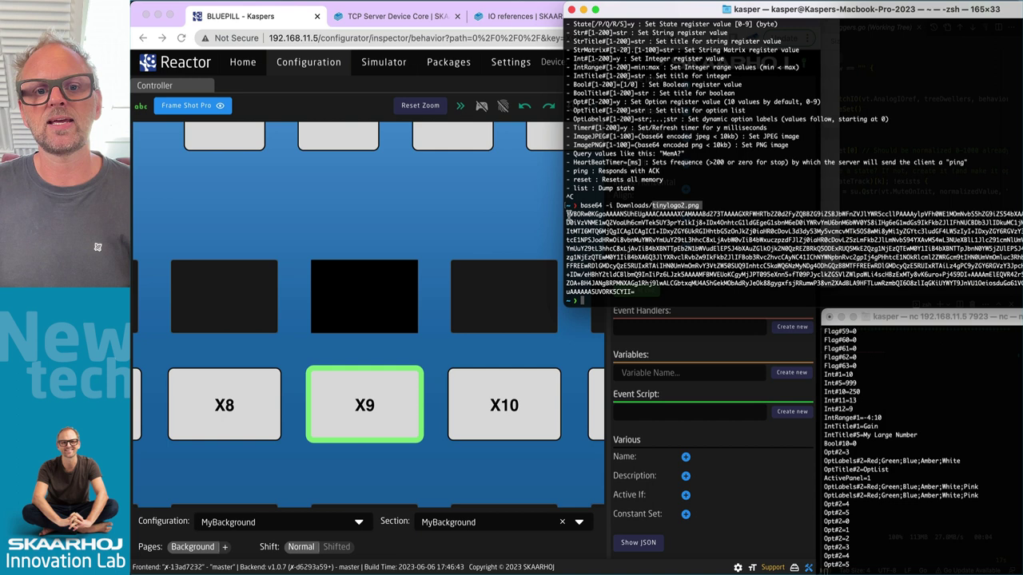
{"action": "left_click_drag", "start_coordinate": [567, 214], "coordinate": [637, 292]}
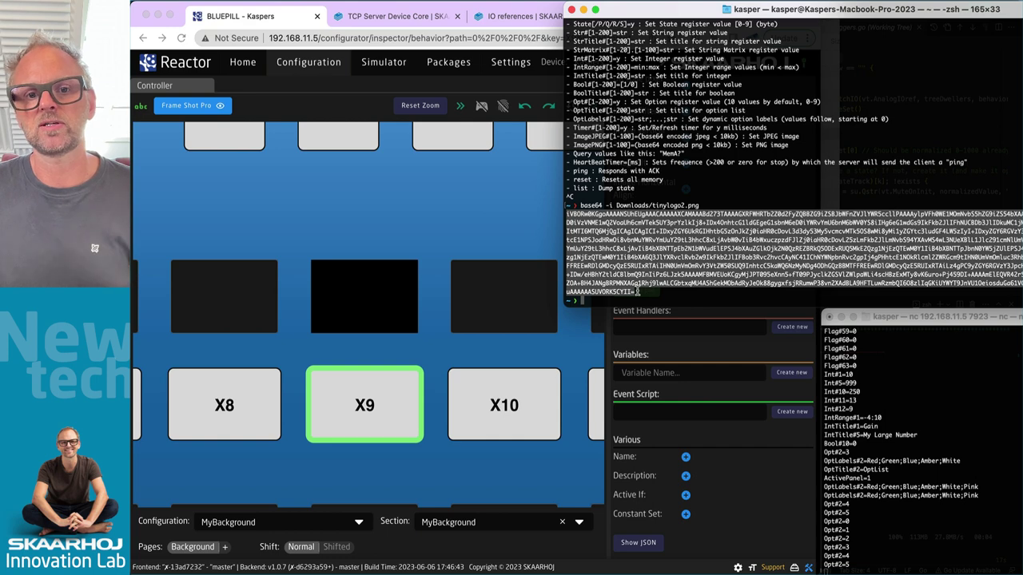
{"action": "left_click", "coordinate": [639, 284]}
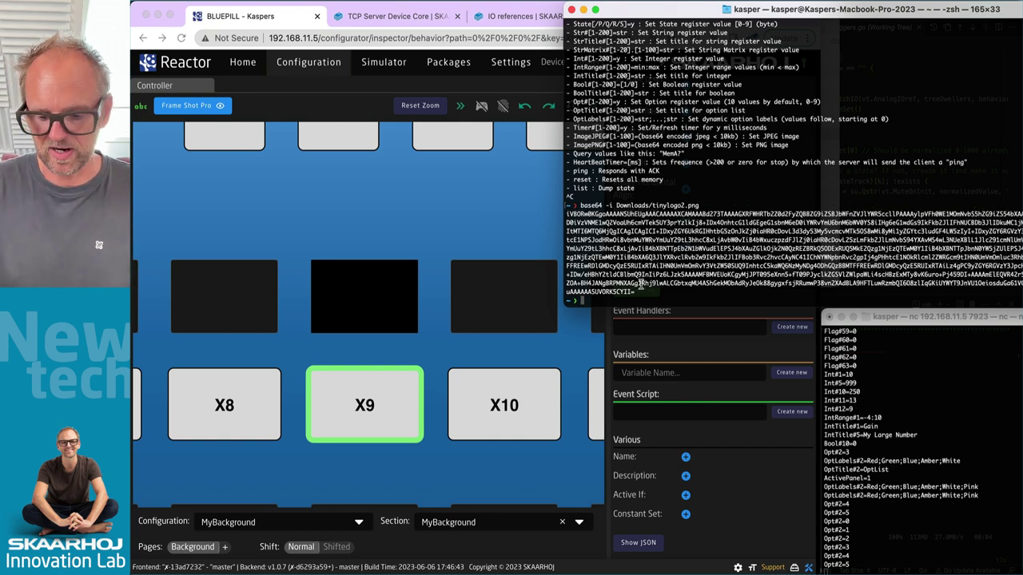
Step: Re-encode the image, reconnect to 192.168.11.5 port 7923, paste it as ImagePNG#1, then disconnect
{"action": "key", "text": "Up"}
{"action": "key", "text": "Return"}
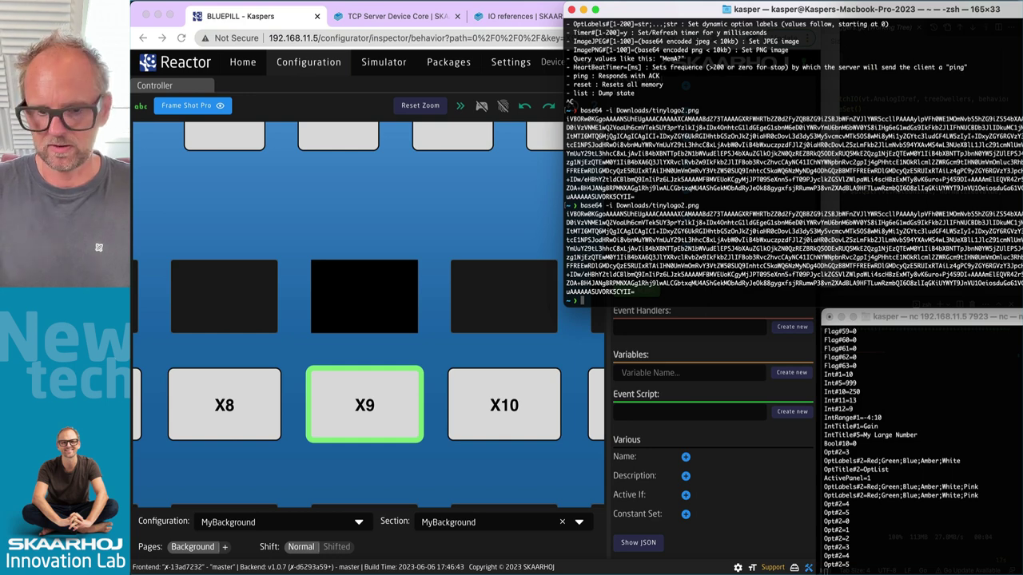
{"action": "key", "text": "Up"}
{"action": "key", "text": "Up"}
{"action": "key", "text": "Return"}
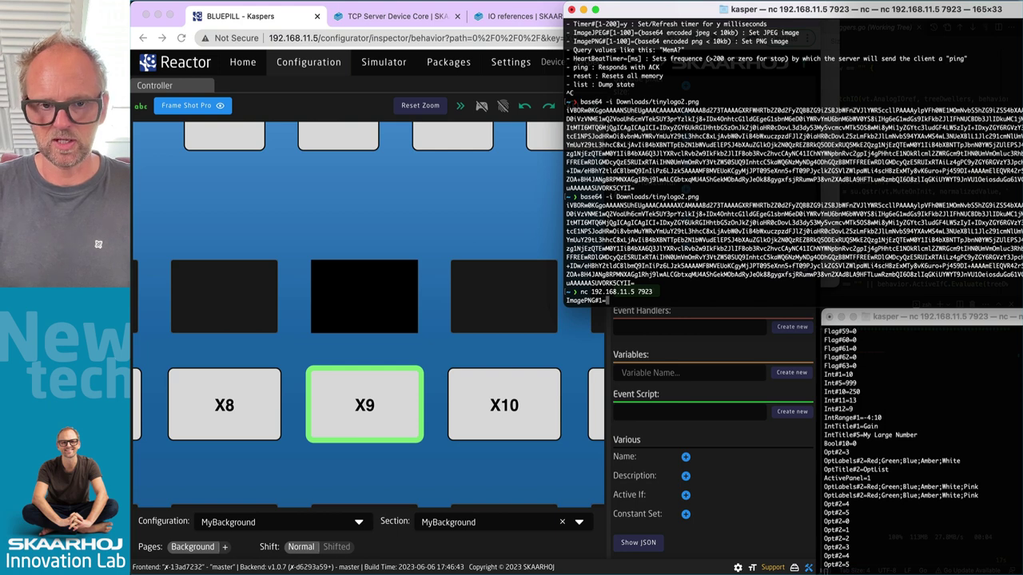
{"action": "key", "text": "super+v"}
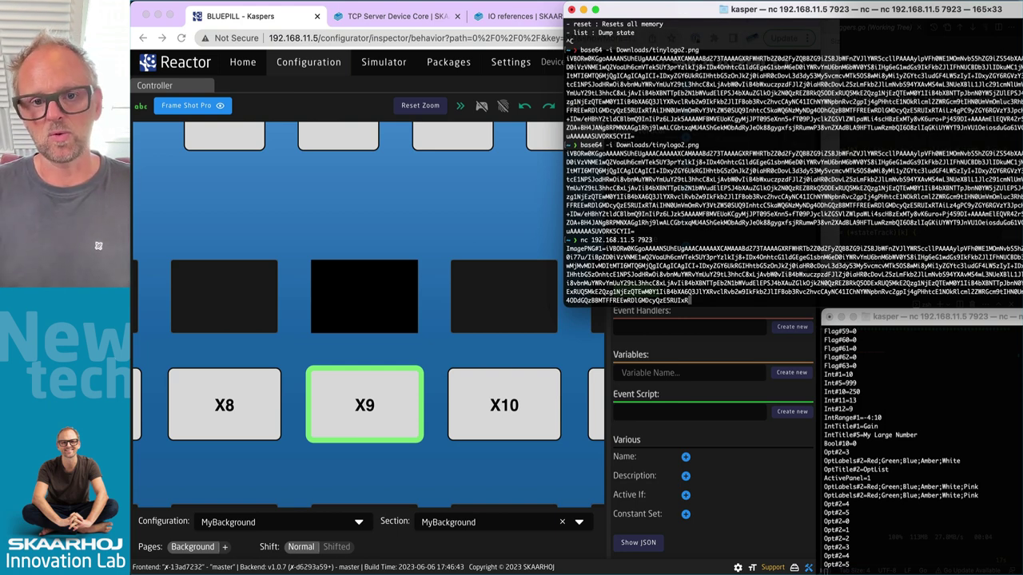
{"action": "key", "text": "ctrl+c"}
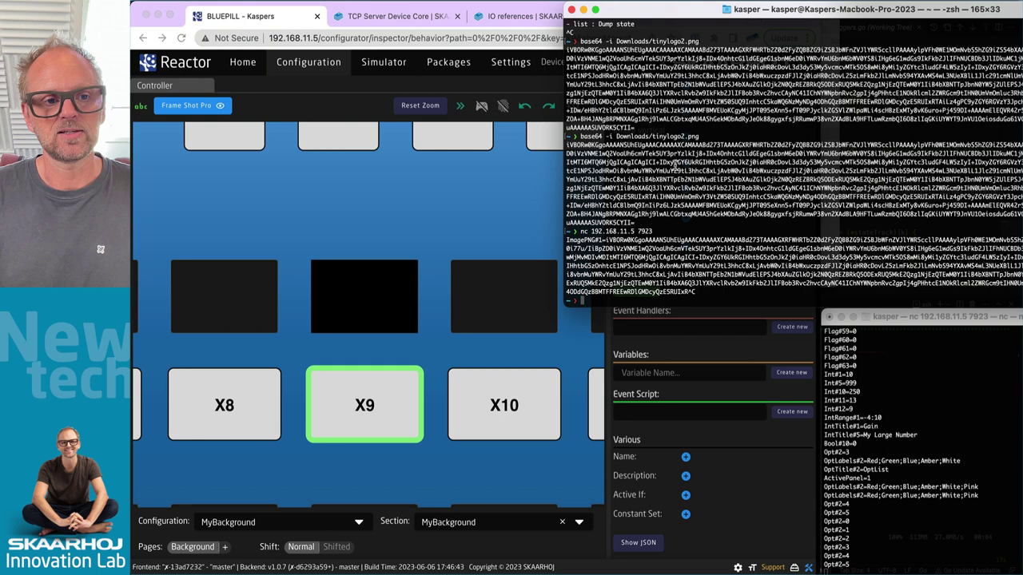
Step: Bring up testTCPserverDeviceCore.go in the ibeam-canvas Visual Studio Code window
{"action": "key", "text": "super+Tab"}
{"action": "key", "text": "super+Tab"}
{"action": "key", "text": "super+Tab"}
{"action": "key", "text": "super+Tab"}
{"action": "key", "text": "super+Tab"}
{"action": "key", "text": "super+Tab"}
{"action": "key", "text": "super+Tab"}
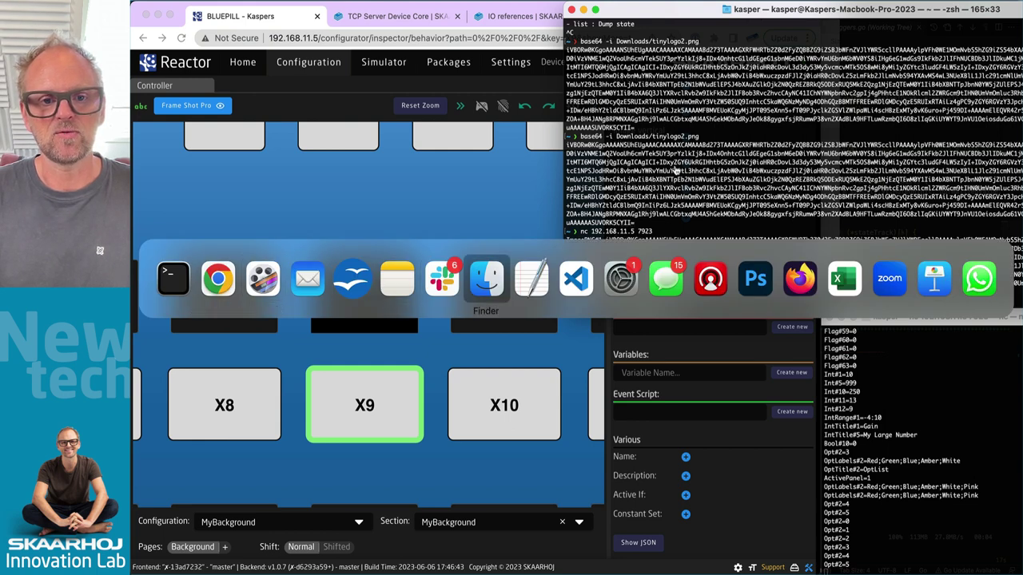
{"action": "key", "text": "super+Tab"}
{"action": "key", "text": "super+Tab"}
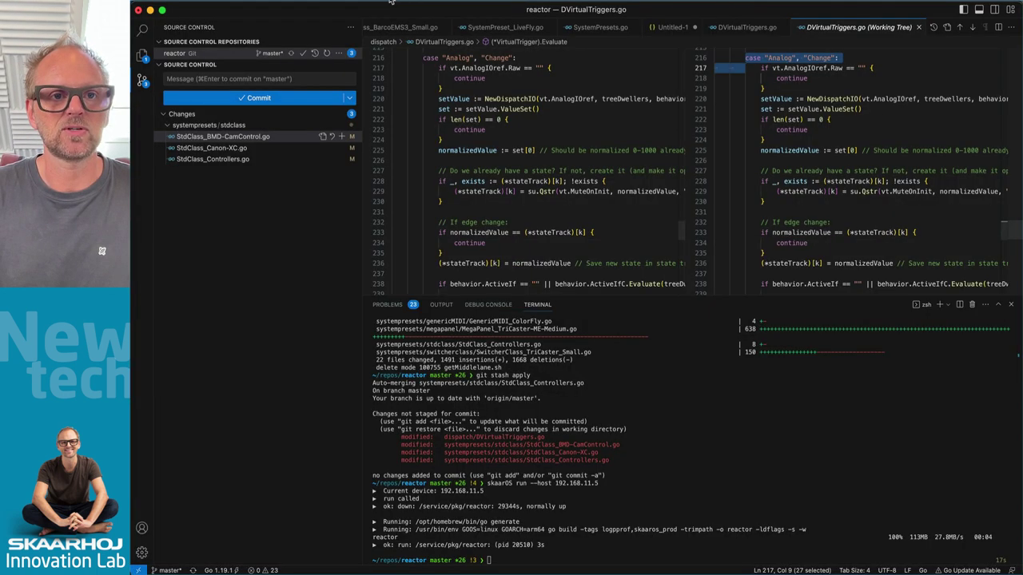
{"action": "left_click", "coordinate": [418, 6]}
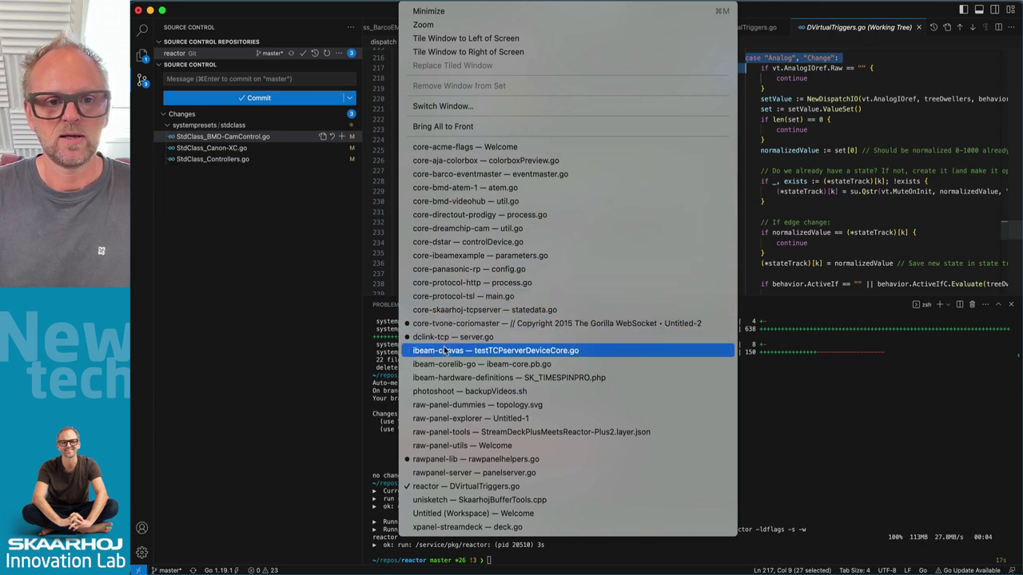
{"action": "left_click", "coordinate": [444, 352]}
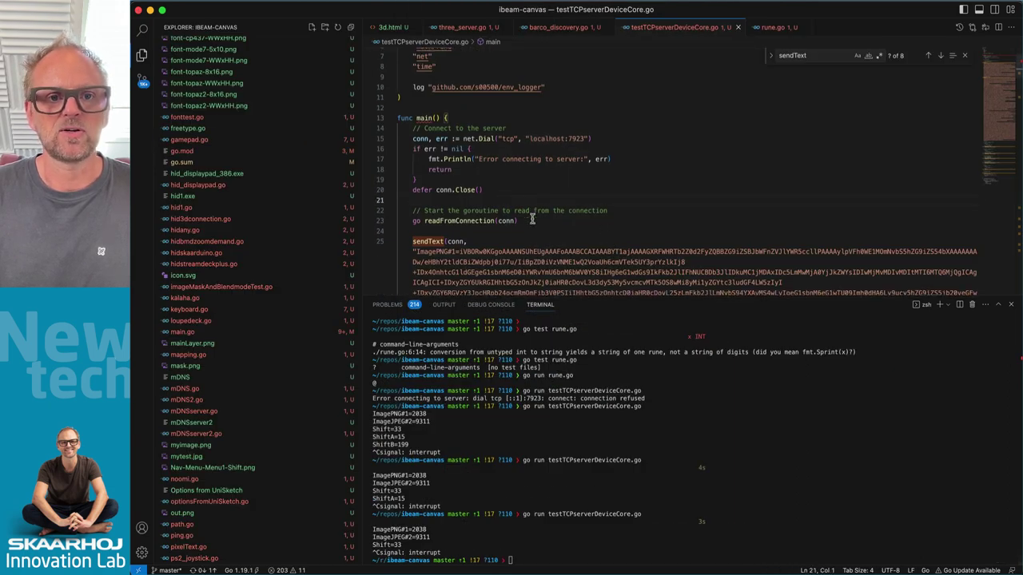
{"action": "scroll", "coordinate": [532, 219], "scroll_direction": "down", "scroll_amount": 2}
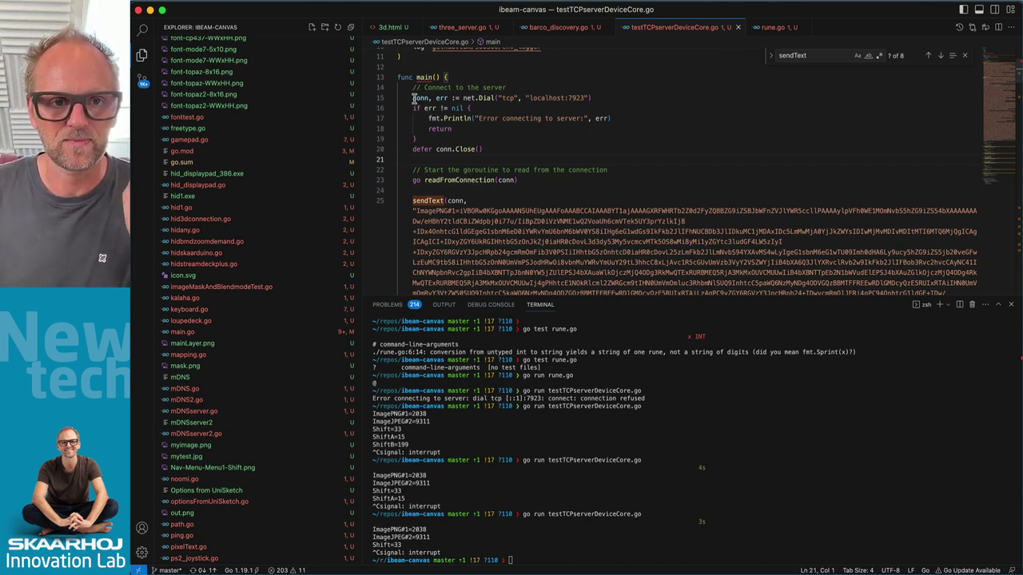
Step: Change the net.Dial server address from localhost to 192.168.11.5
{"action": "left_click_drag", "start_coordinate": [412, 98], "coordinate": [599, 101]}
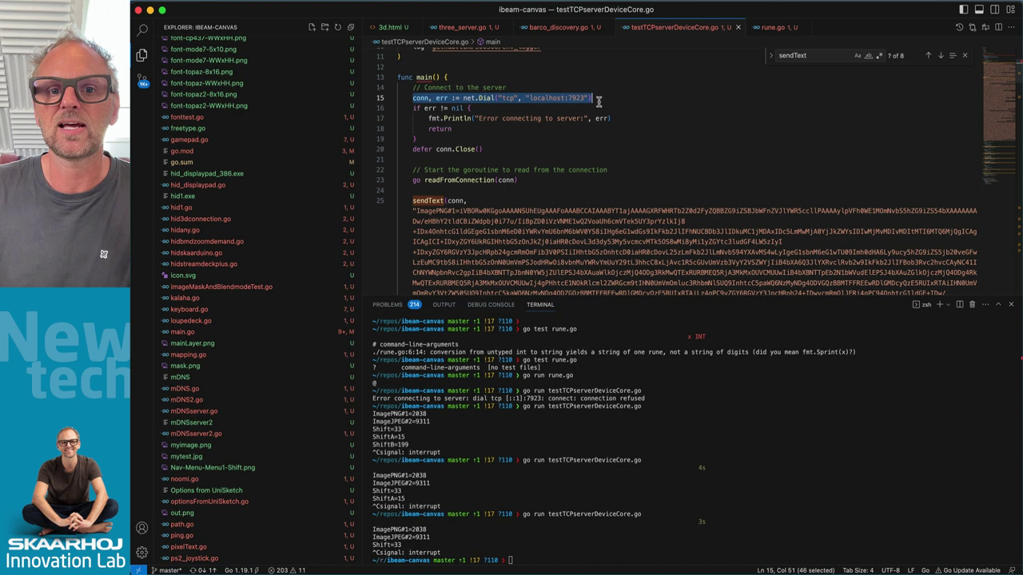
{"action": "double_click", "coordinate": [542, 98]}
{"action": "type", "text": "192.168.11.5"}
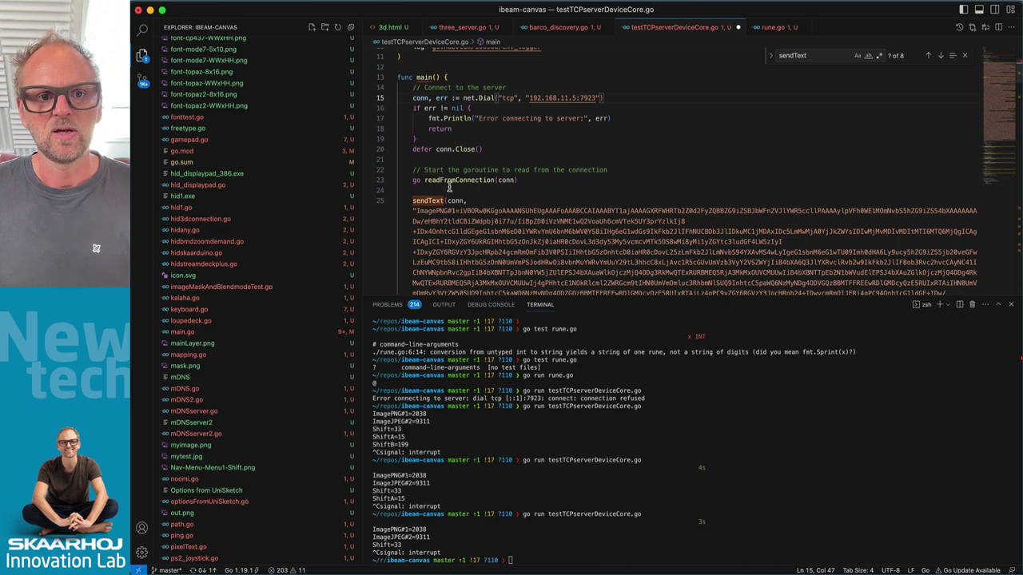
Step: Select the old base64 image string in the sendText call
{"action": "scroll", "coordinate": [450, 185], "scroll_direction": "down", "scroll_amount": 3}
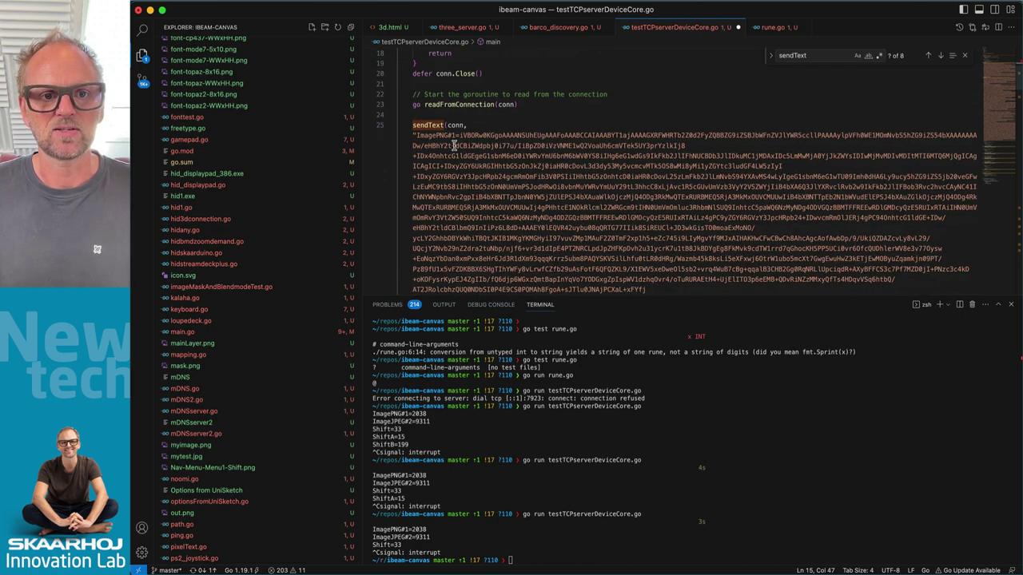
{"action": "double_click", "coordinate": [429, 124]}
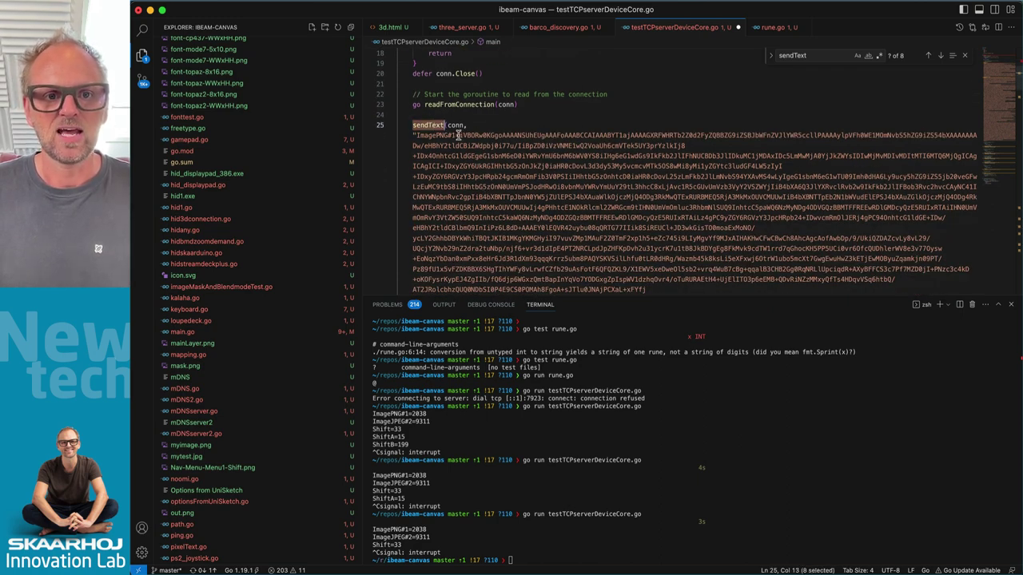
{"action": "left_click_drag", "start_coordinate": [458, 136], "coordinate": [552, 198]}
{"action": "scroll", "coordinate": [573, 209], "scroll_direction": "down", "scroll_amount": 3}
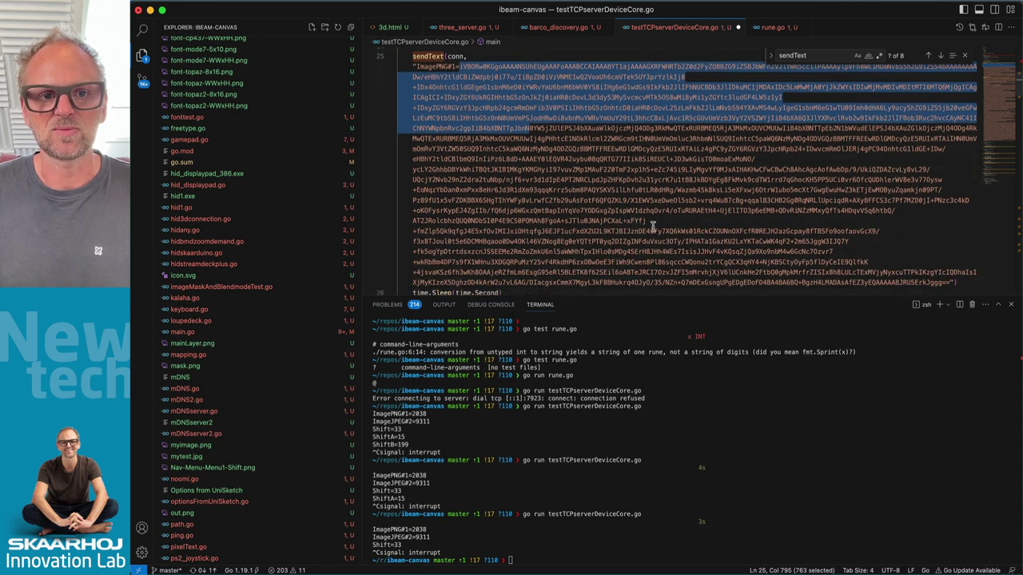
{"action": "scroll", "coordinate": [879, 190], "scroll_direction": "down", "scroll_amount": 4}
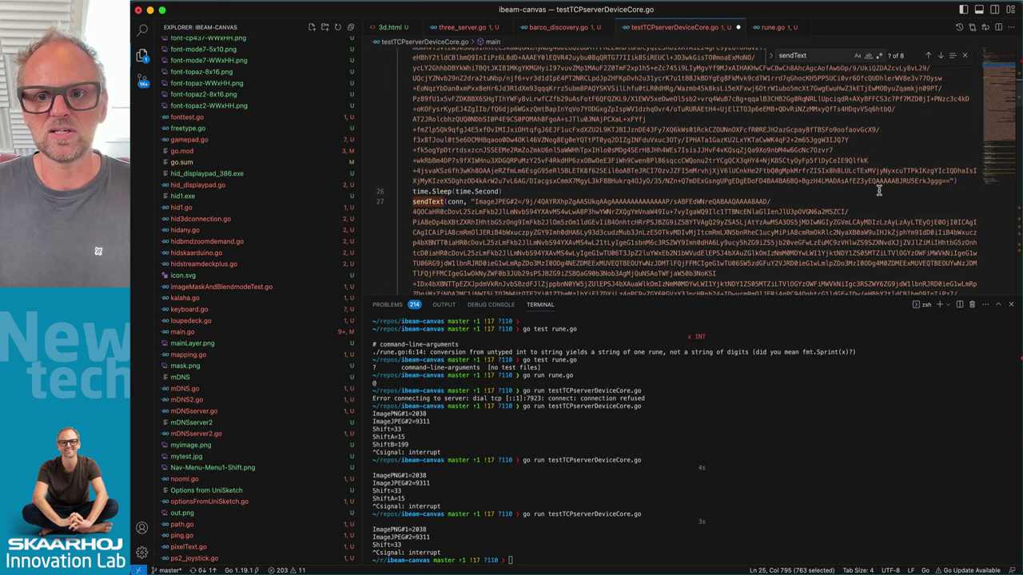
Step: Replace the old base64 data after ImagePNG#1= with the new PNG data
{"action": "left_click", "coordinate": [949, 181], "text": "shift"}
{"action": "key", "text": "BackSpace"}
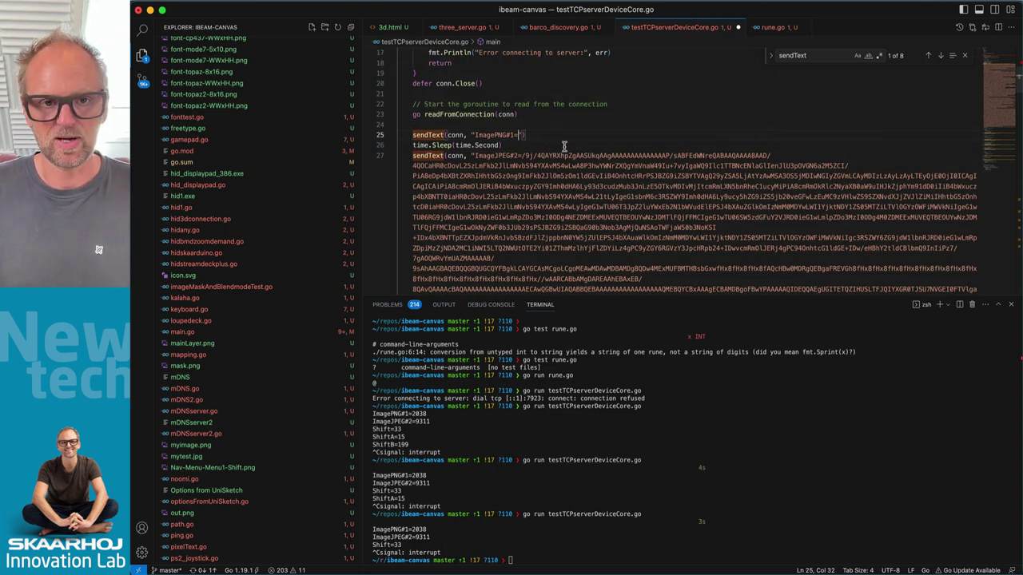
{"action": "key", "text": "super+v"}
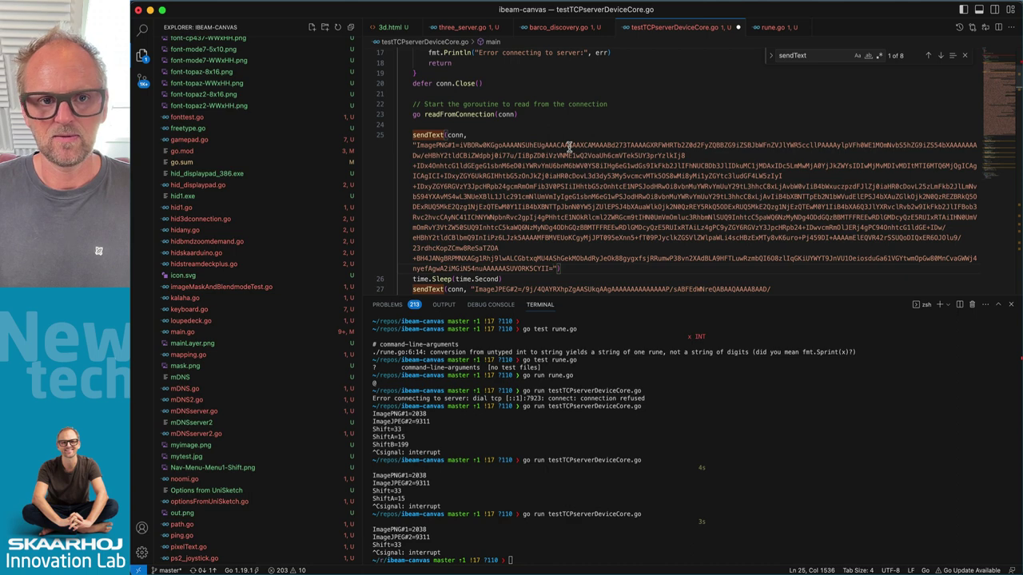
Step: Run 'go run testTCPserverDeviceCore.go' in the terminal, stop it, and return to the browser
{"action": "scroll", "coordinate": [494, 196], "scroll_direction": "down", "scroll_amount": 3}
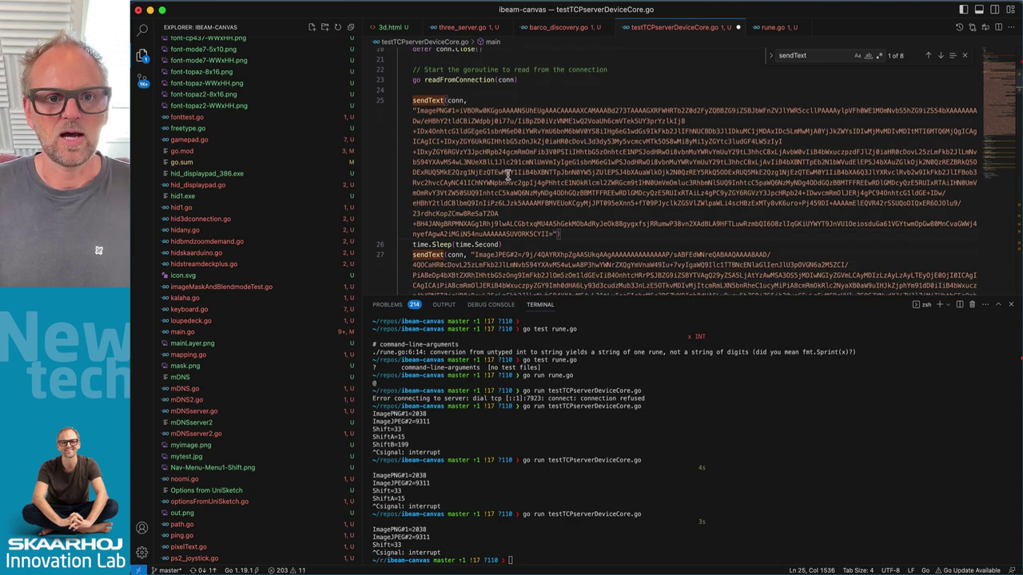
{"action": "scroll", "coordinate": [487, 224], "scroll_direction": "down", "scroll_amount": 3}
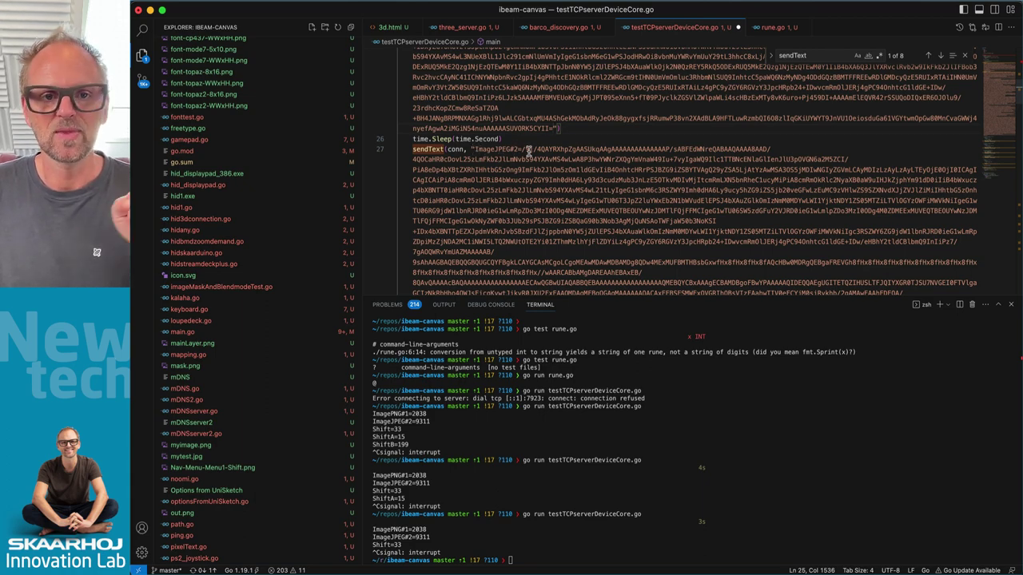
{"action": "scroll", "coordinate": [586, 226], "scroll_direction": "down", "scroll_amount": 5}
{"action": "scroll", "coordinate": [586, 226], "scroll_direction": "down", "scroll_amount": 10}
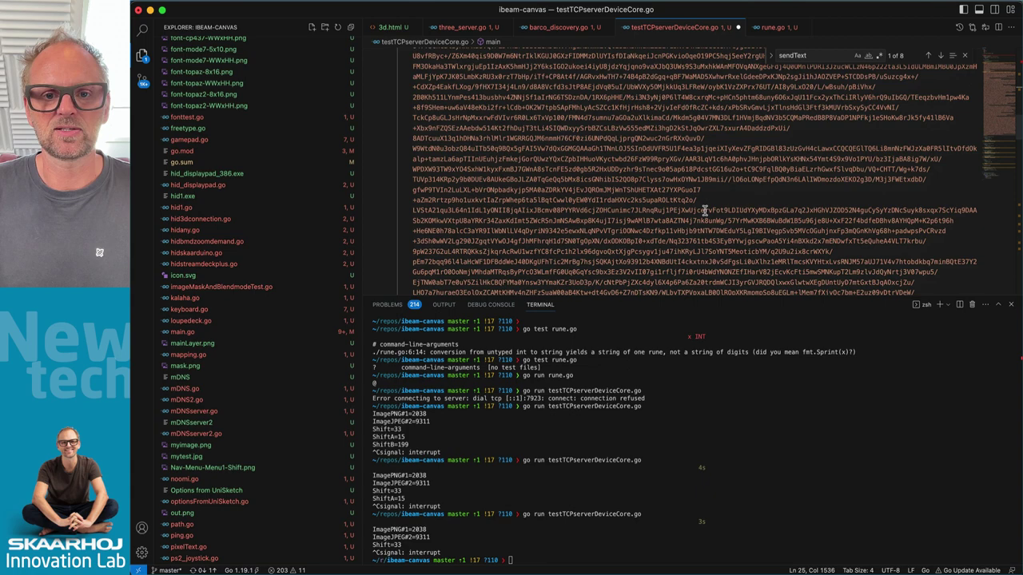
{"action": "scroll", "coordinate": [704, 211], "scroll_direction": "down", "scroll_amount": 10}
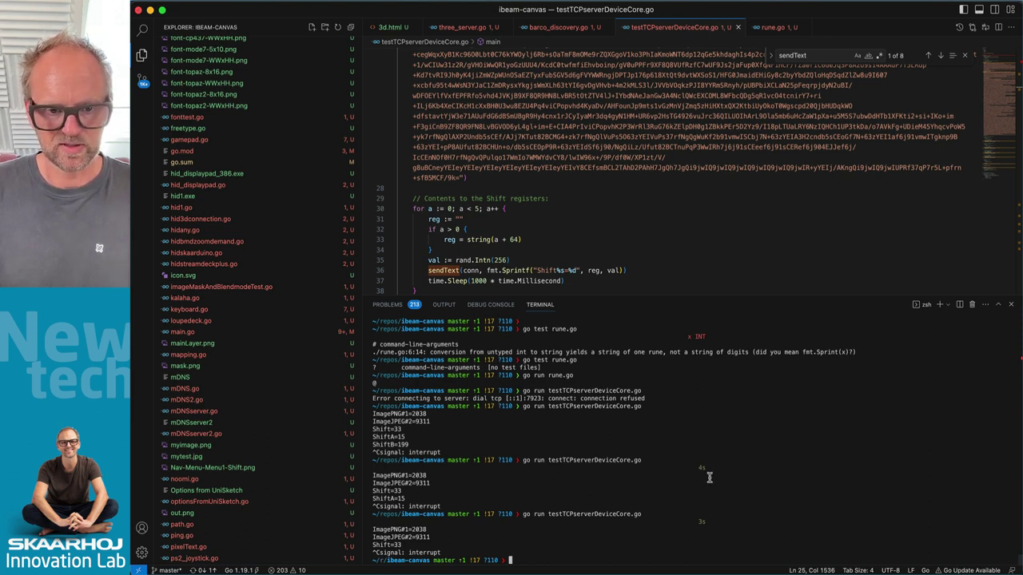
{"action": "type", "text": "go run te"}
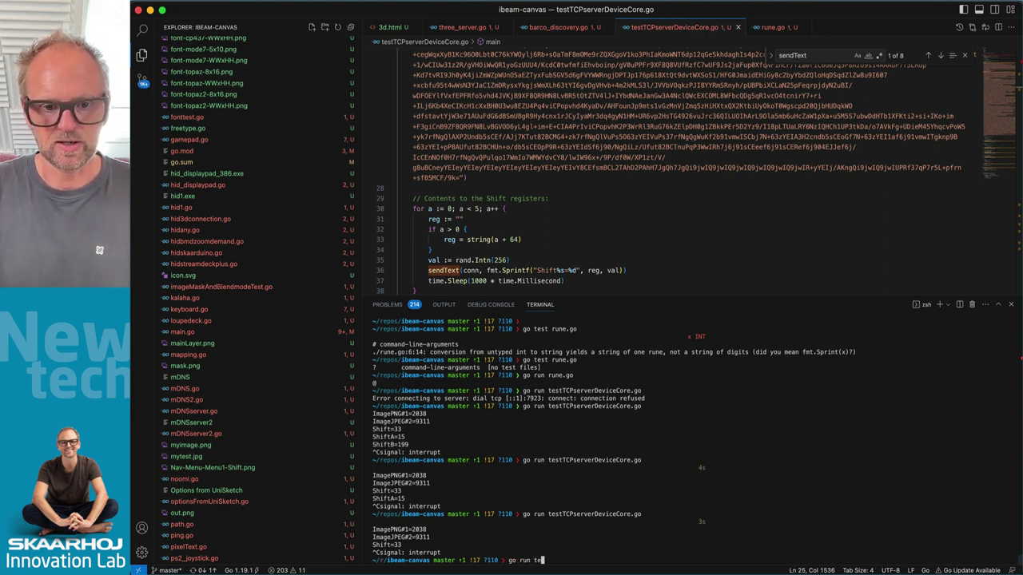
{"action": "type", "text": "st"}
{"action": "key", "text": "Tab"}
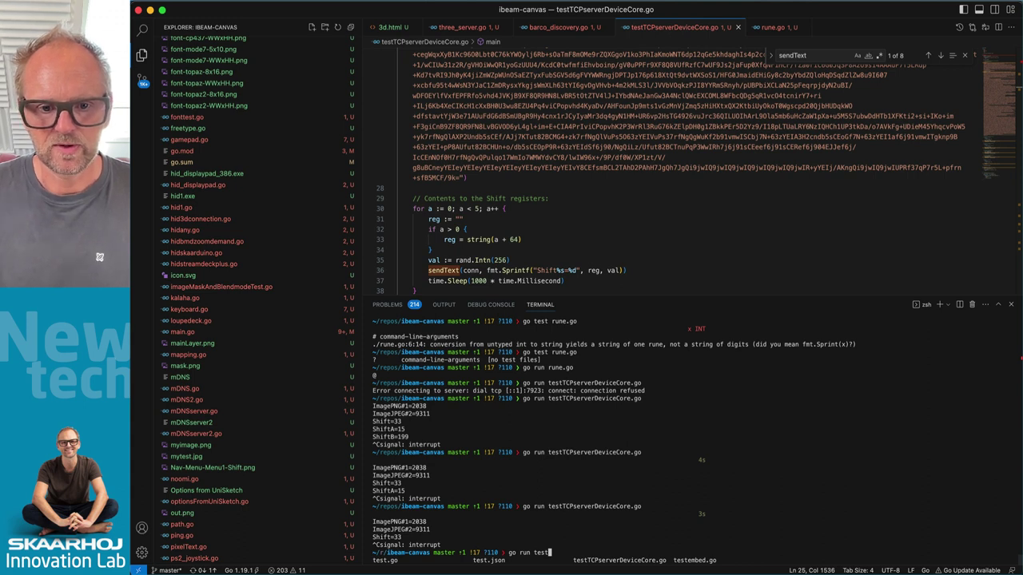
{"action": "type", "text": "T"}
{"action": "key", "text": "Tab"}
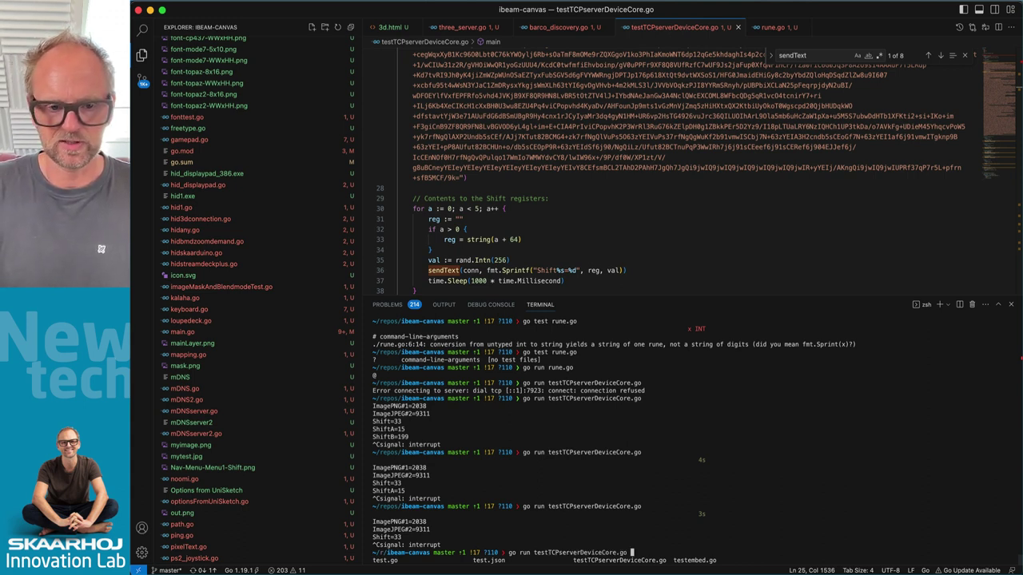
{"action": "key", "text": "Return"}
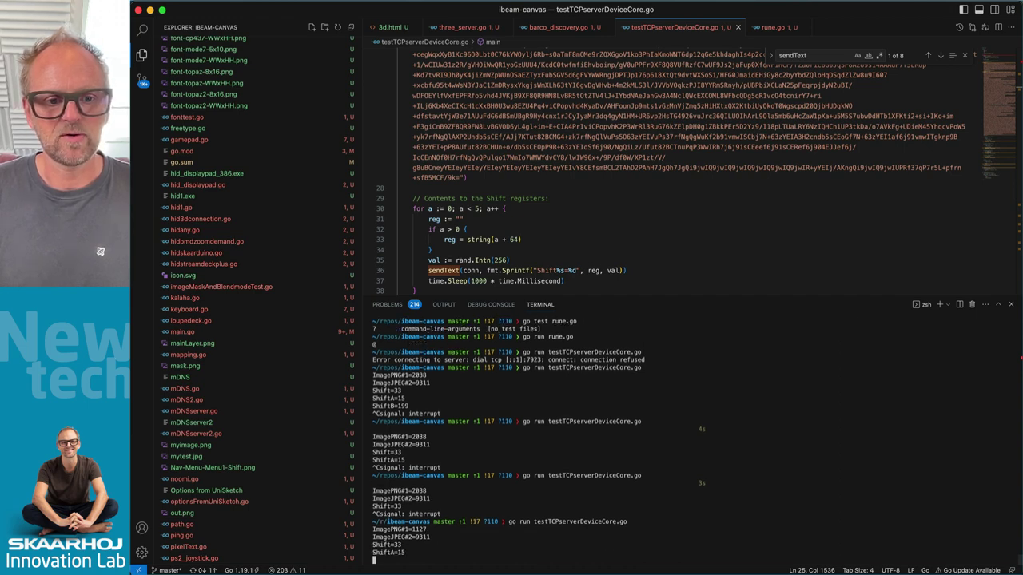
{"action": "key", "text": "ctrl+c"}
{"action": "key", "text": "super+Tab"}
{"action": "key", "text": "super+Tab"}
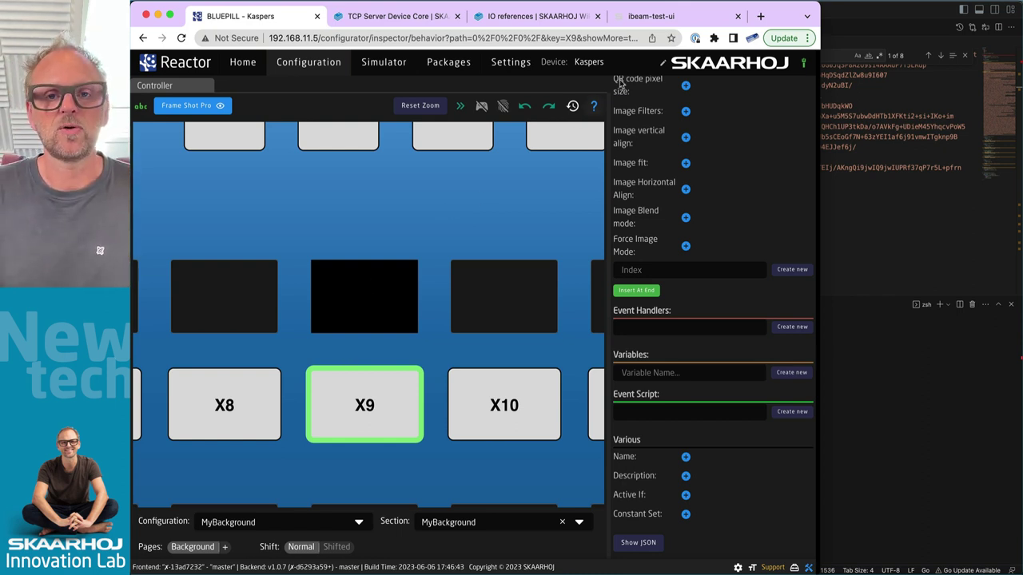
Step: Stop the ibeam-testtube terminal process and relaunch './ibeam-testtube -o -e 192.168.11.5'
{"action": "key", "text": "super+Tab"}
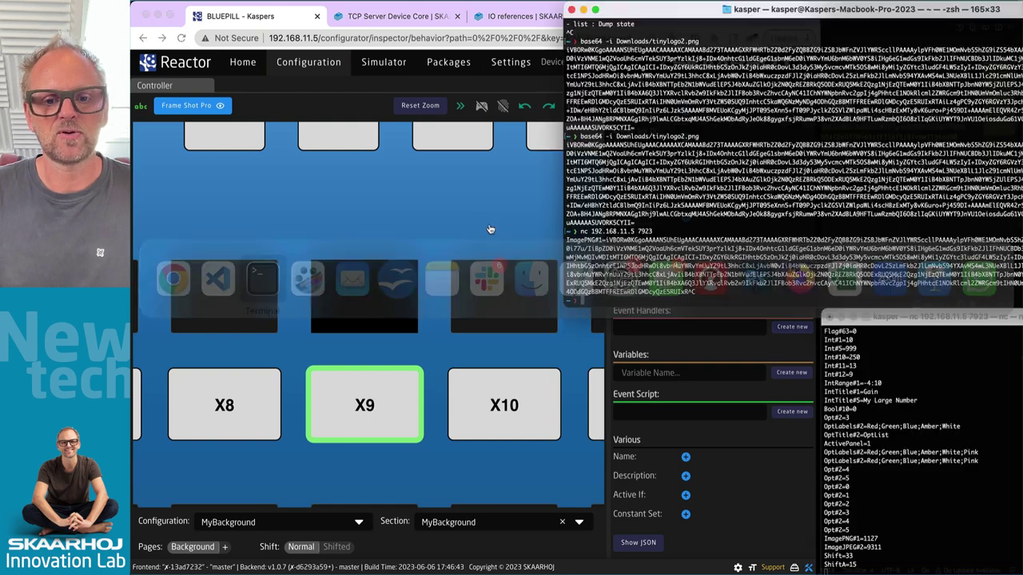
{"action": "mouse_move", "coordinate": [901, 559]}
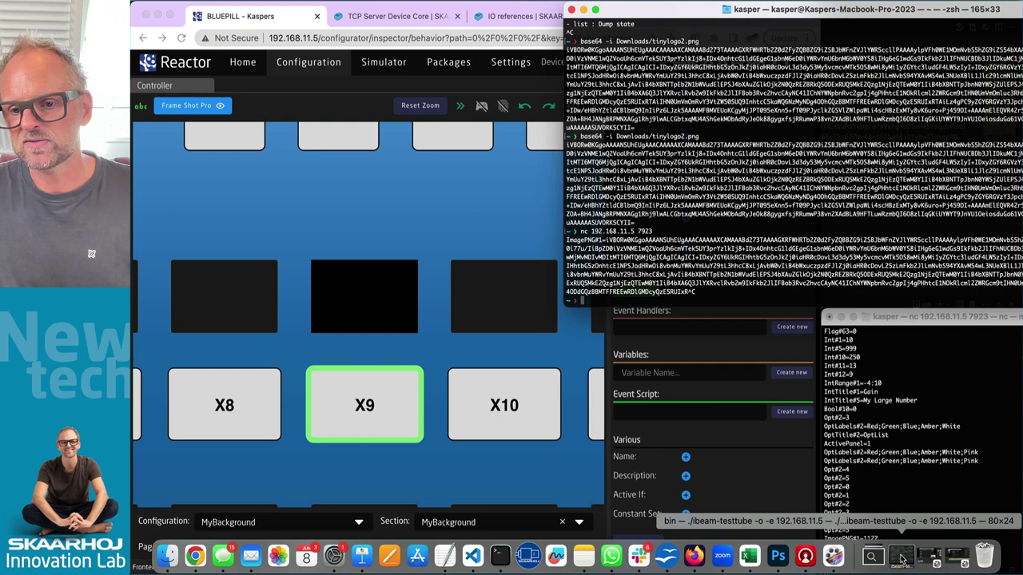
{"action": "left_click", "coordinate": [900, 558]}
{"action": "key", "text": "ctrl+c"}
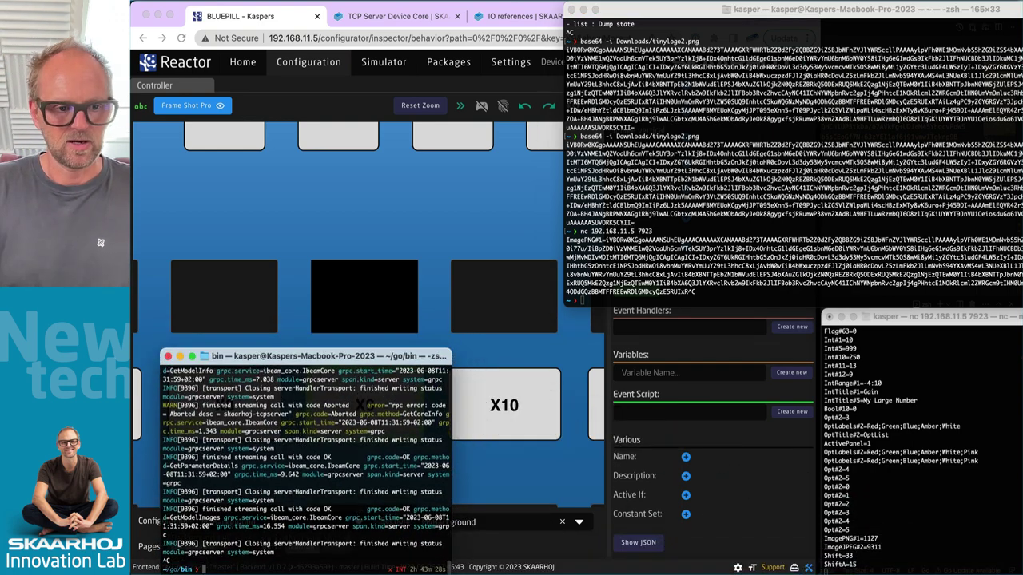
{"action": "left_click_drag", "start_coordinate": [275, 358], "coordinate": [285, 231]}
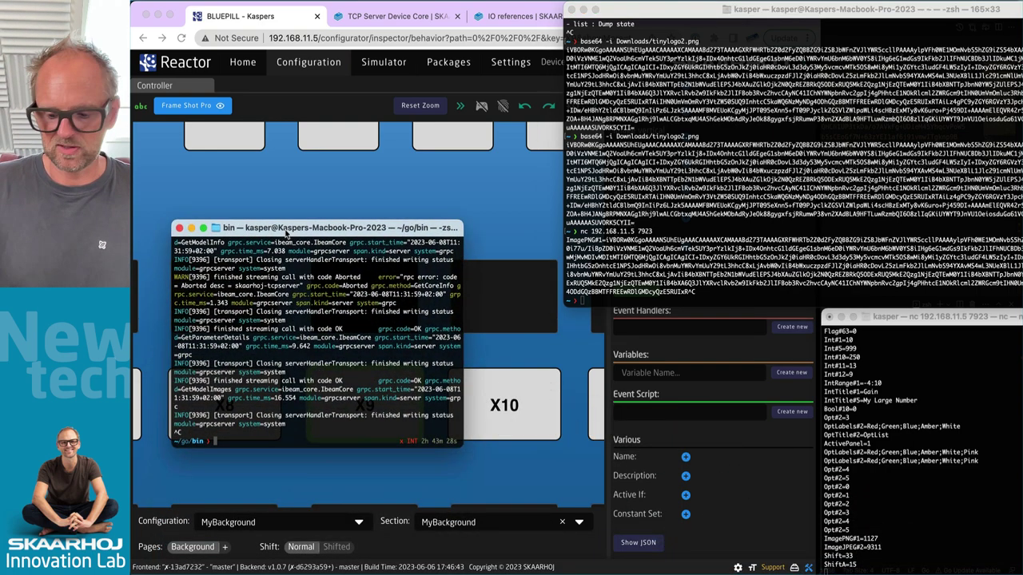
{"action": "key", "text": "Up"}
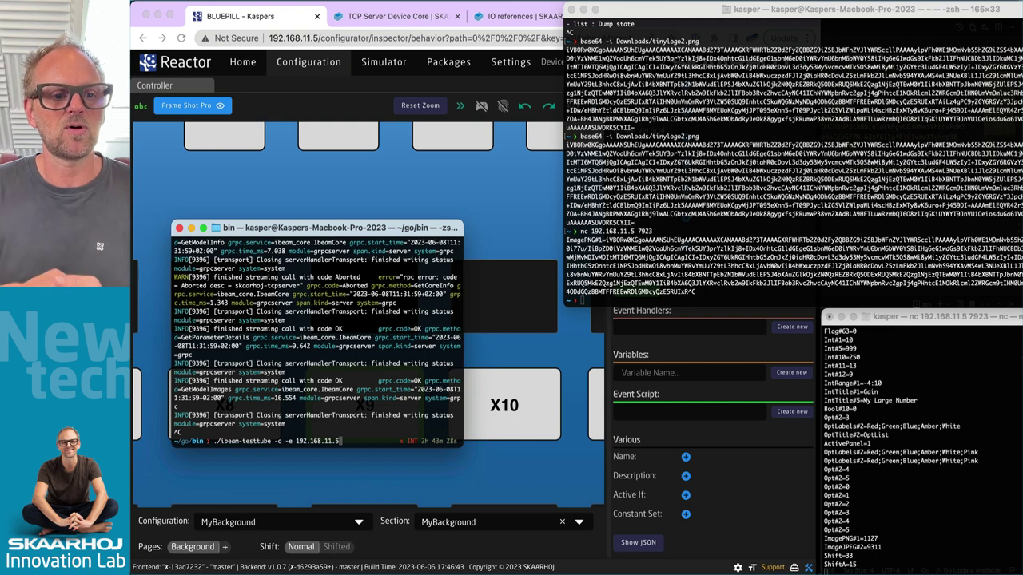
{"action": "key", "text": "Return"}
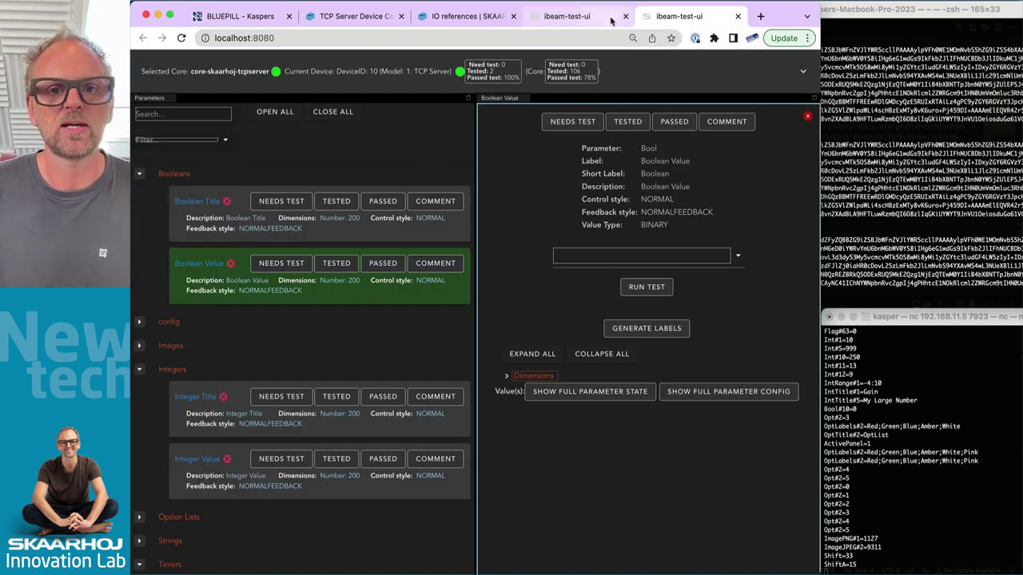
Step: Close the duplicate ibeam-test-ui tab and collapse the Booleans, Integers and Timers sections
{"action": "left_click", "coordinate": [625, 18]}
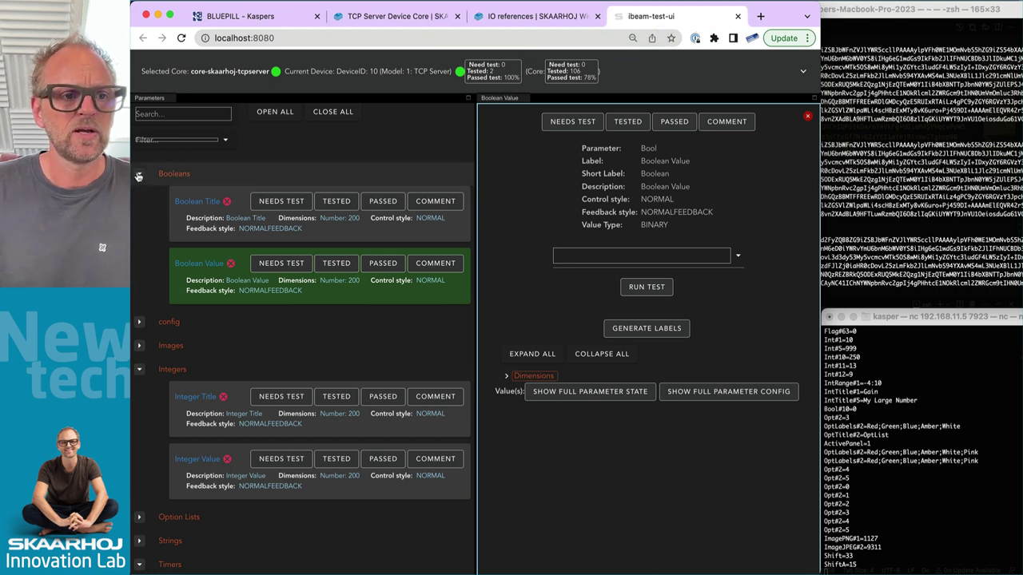
{"action": "left_click", "coordinate": [139, 173]}
{"action": "left_click", "coordinate": [140, 244]}
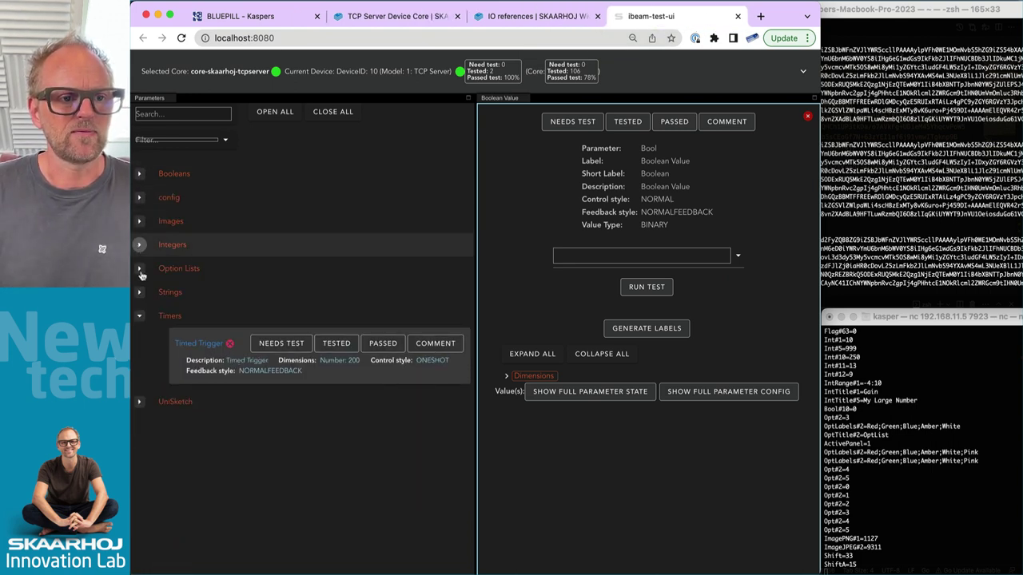
{"action": "left_click", "coordinate": [140, 317]}
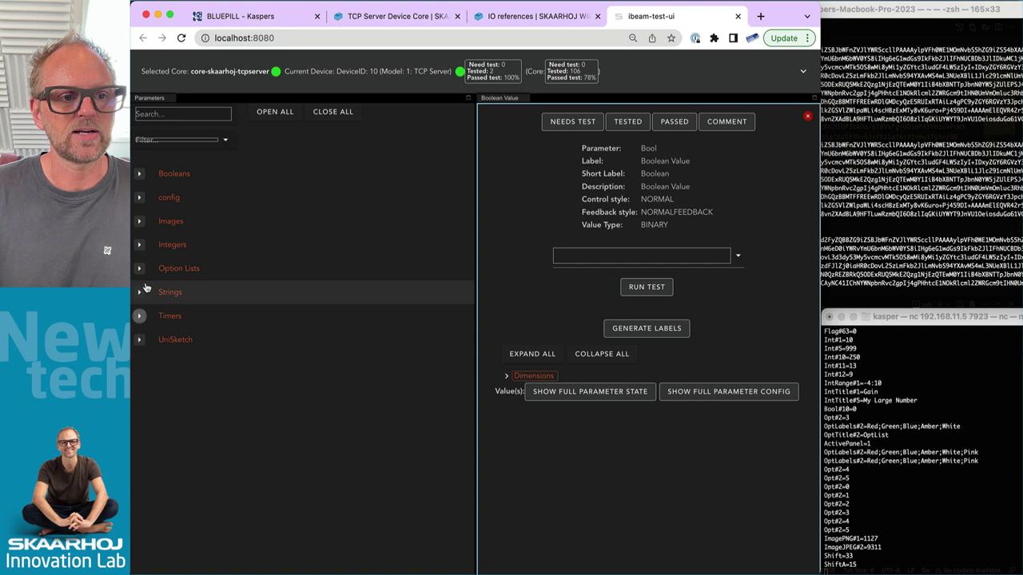
{"action": "left_click", "coordinate": [140, 175]}
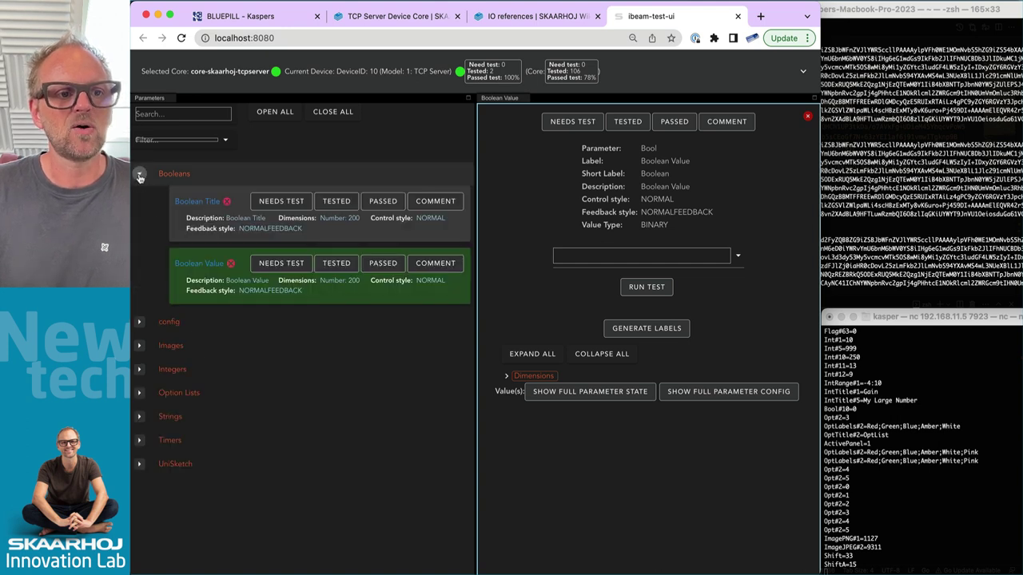
{"action": "left_click", "coordinate": [139, 174]}
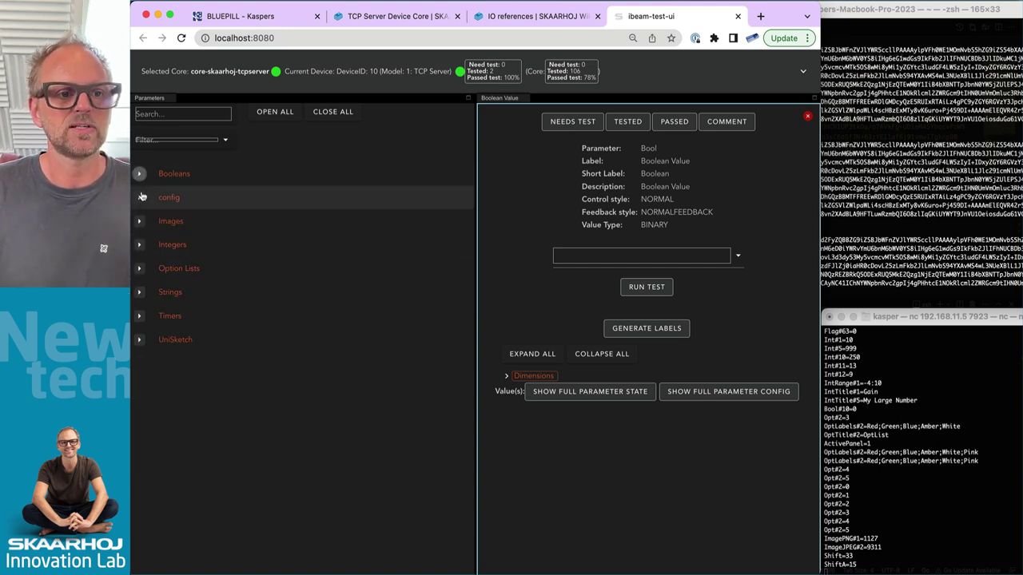
Step: Inspect Integer Value's dimensions (10 and 999), then return to the Reactor configurator
{"action": "left_click", "coordinate": [139, 245]}
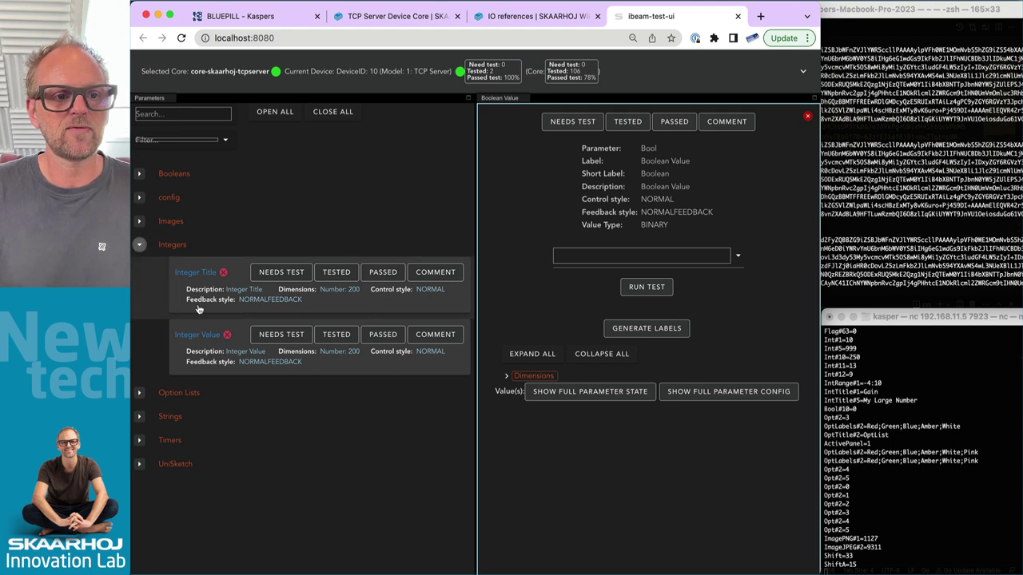
{"action": "left_click", "coordinate": [240, 352]}
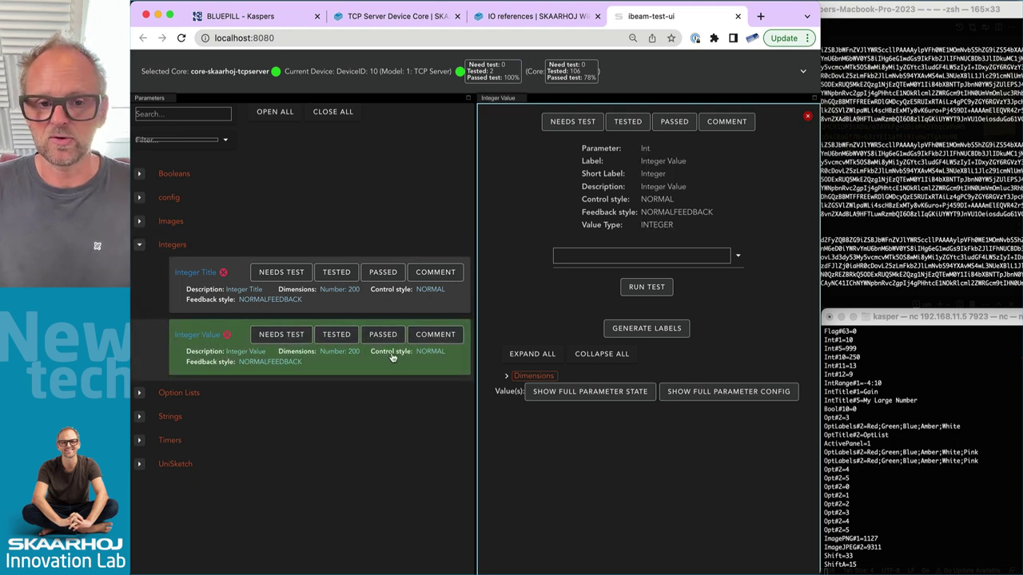
{"action": "left_click", "coordinate": [506, 377]}
{"action": "scroll", "coordinate": [561, 423], "scroll_direction": "down", "scroll_amount": 5}
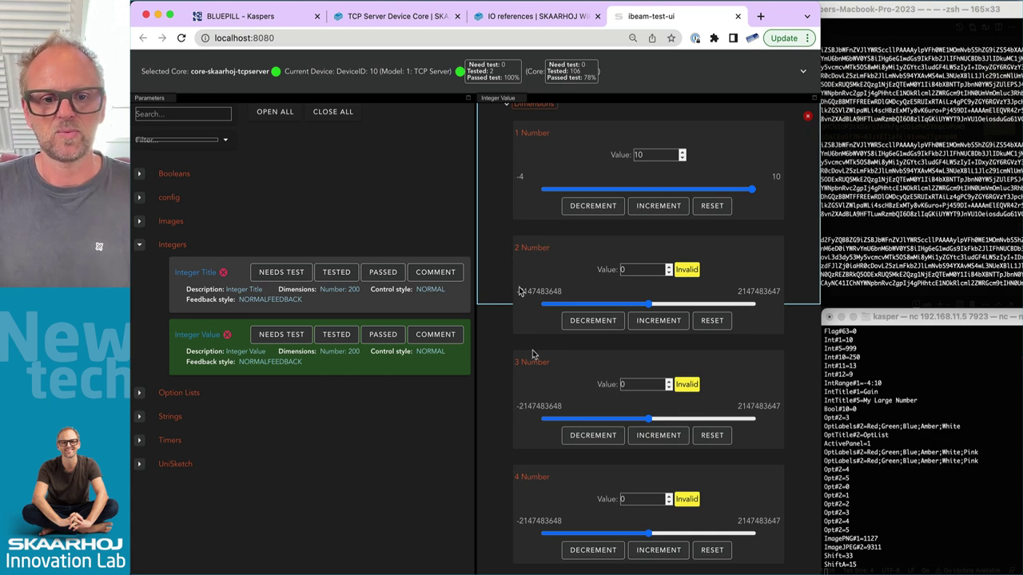
{"action": "scroll", "coordinate": [562, 472], "scroll_direction": "down", "scroll_amount": 3}
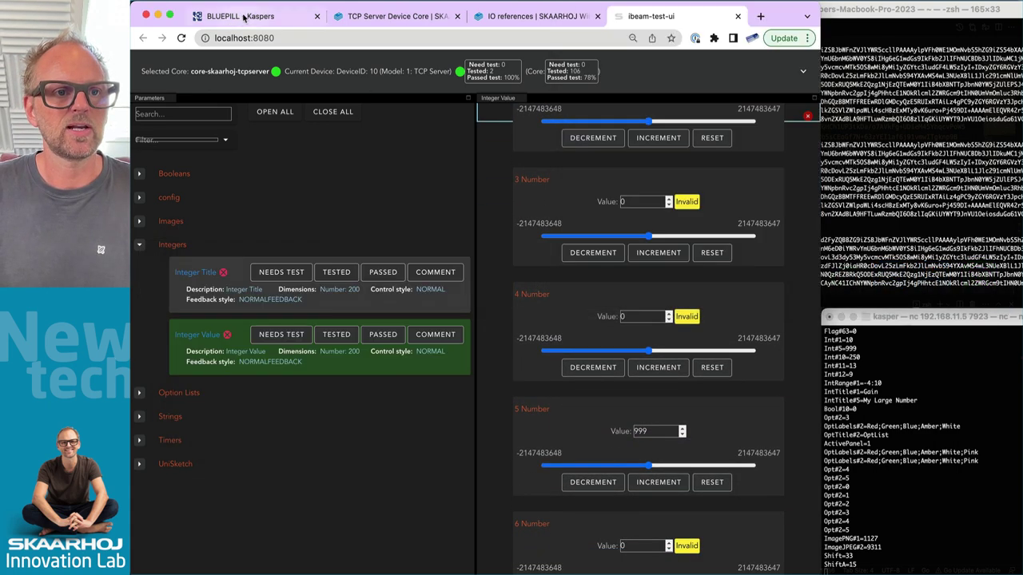
{"action": "left_click", "coordinate": [244, 16]}
Step: Select button B2, turn on simulation mode, and simulate pressing B2
{"action": "left_click_drag", "start_coordinate": [276, 211], "coordinate": [311, 357]}
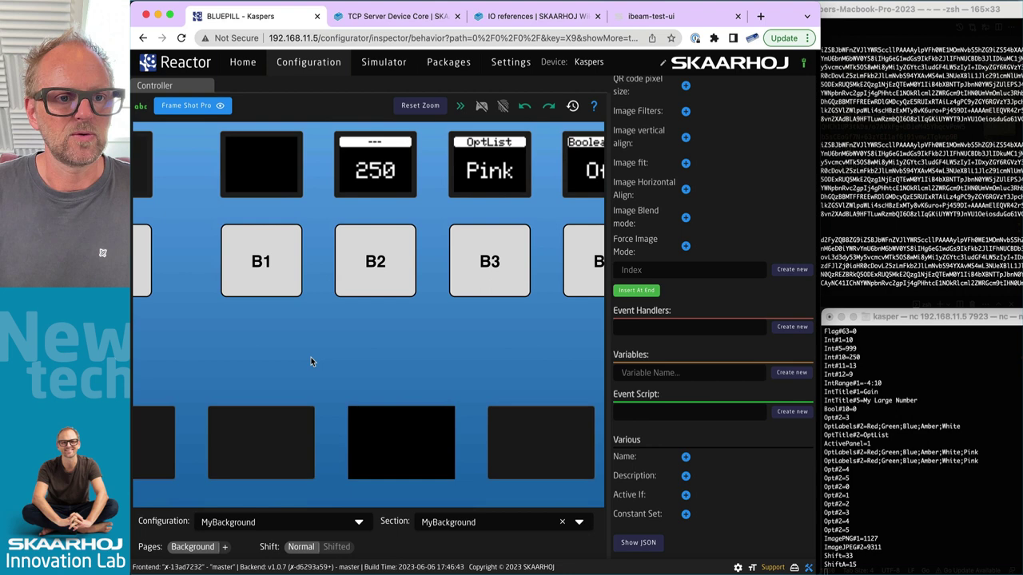
{"action": "scroll", "coordinate": [311, 359], "scroll_direction": "up", "scroll_amount": 2}
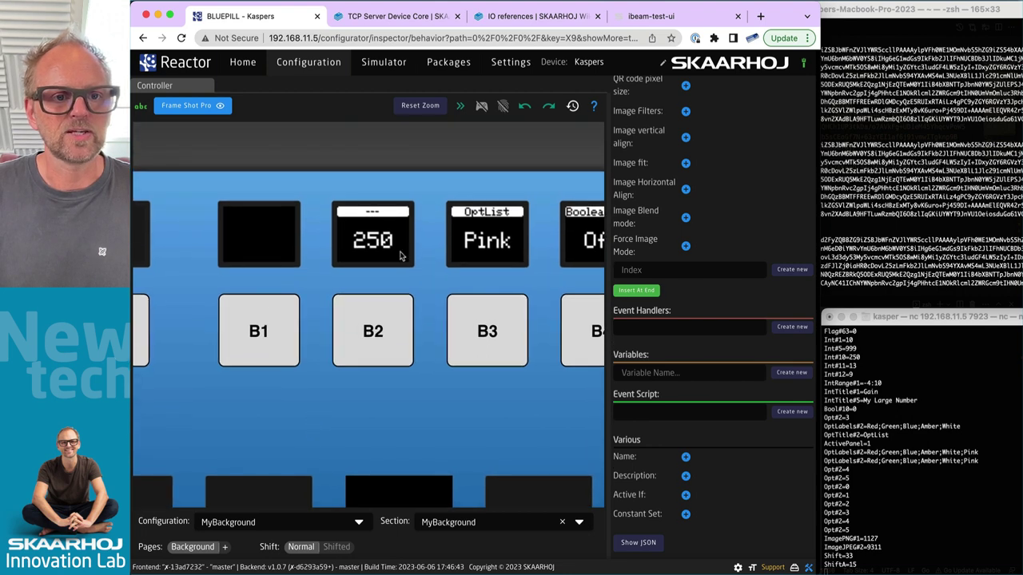
{"action": "left_click", "coordinate": [376, 332]}
{"action": "left_click", "coordinate": [492, 106]}
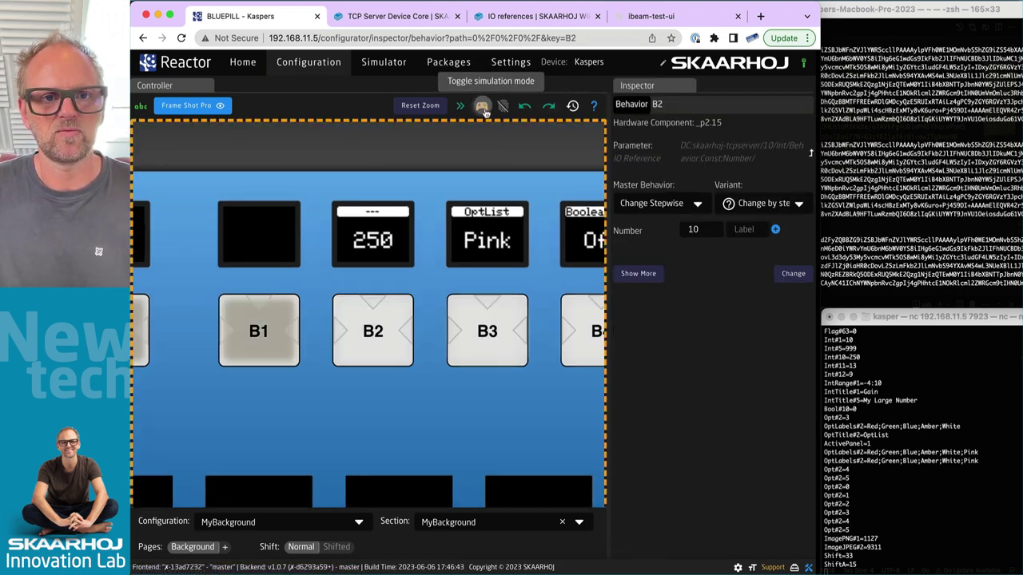
{"action": "left_click", "coordinate": [372, 331]}
{"action": "left_click", "coordinate": [372, 331]}
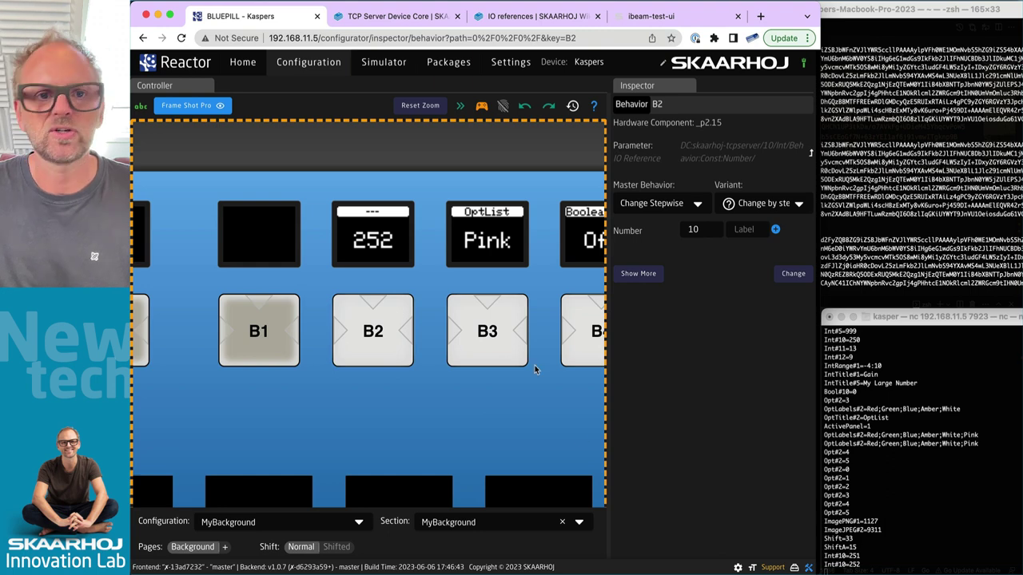
Step: Set the 10 Number value to 258 in ibeam-test-ui and confirm it on Reactor
{"action": "left_click", "coordinate": [651, 16]}
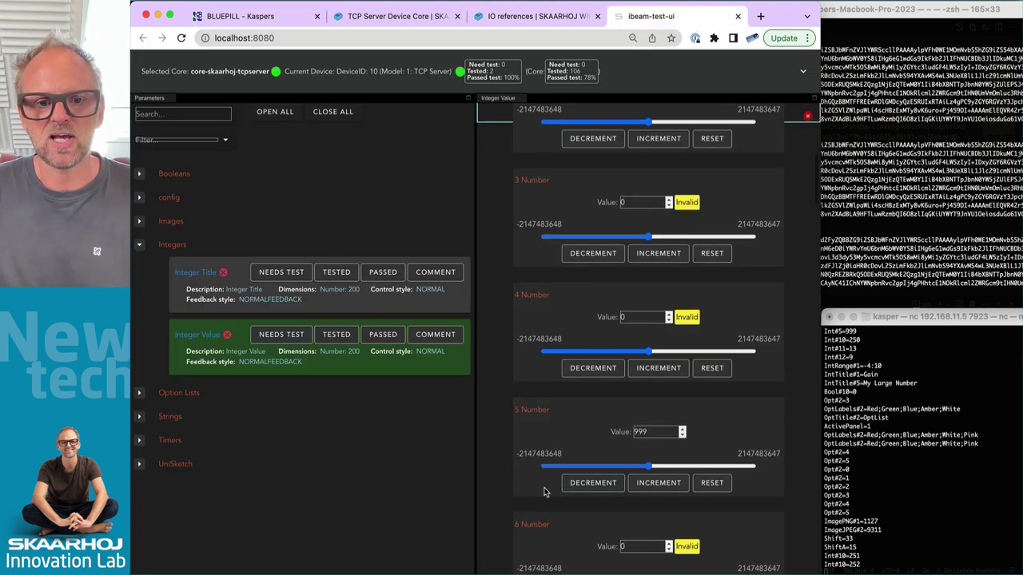
{"action": "scroll", "coordinate": [548, 487], "scroll_direction": "down", "scroll_amount": 7}
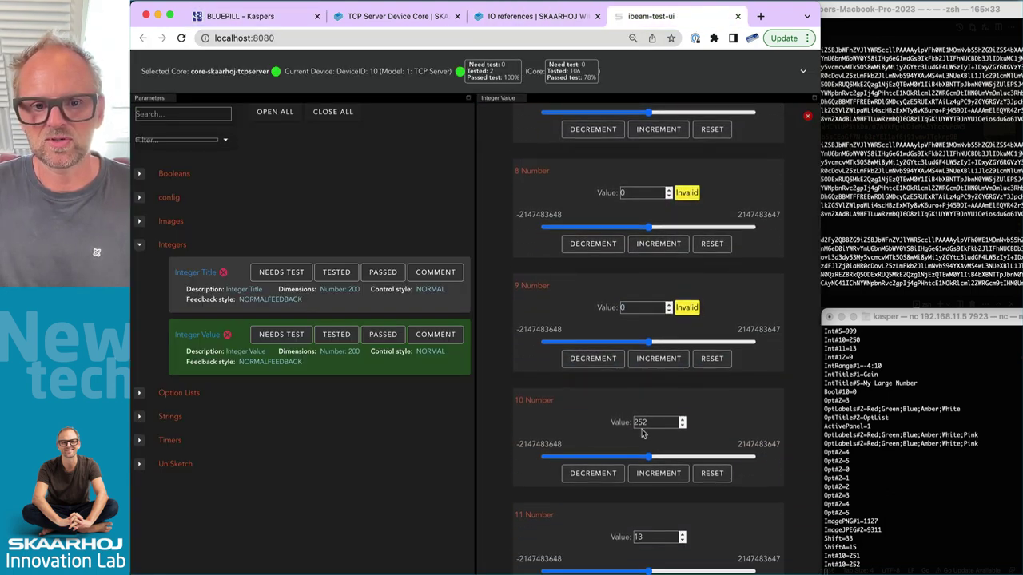
{"action": "double_click", "coordinate": [682, 420]}
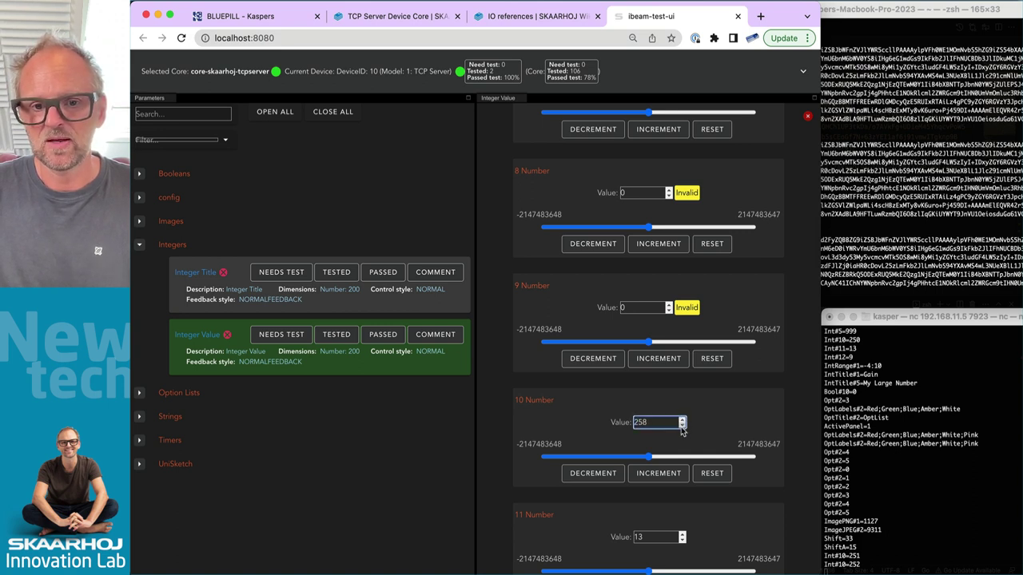
{"action": "key", "text": "Return"}
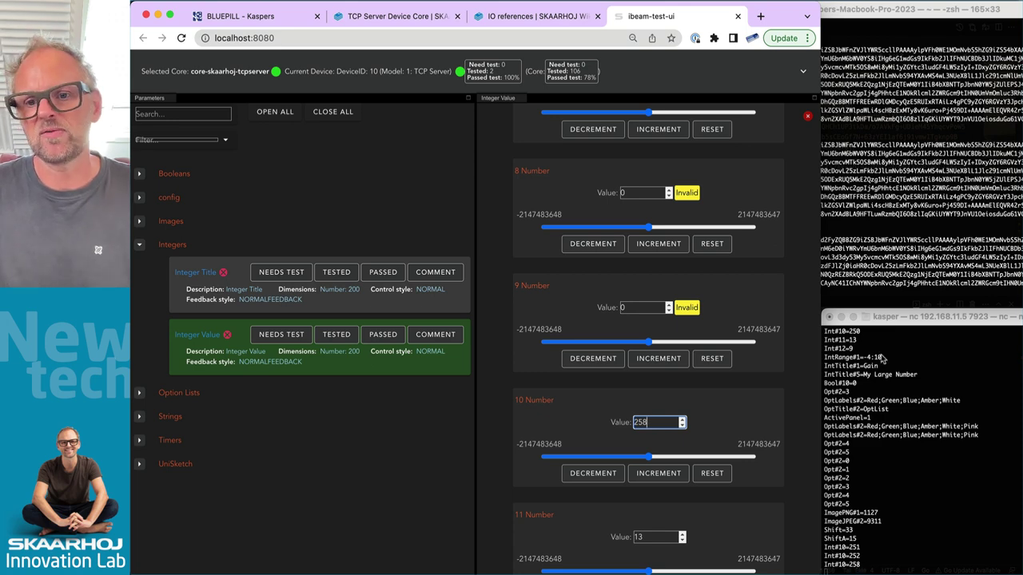
{"action": "left_click", "coordinate": [303, 16]}
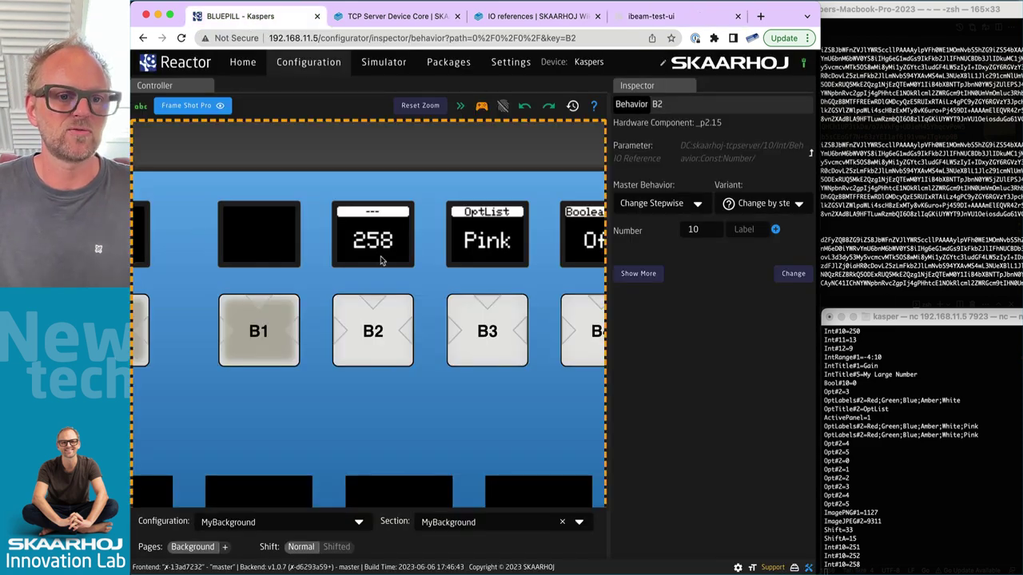
{"action": "left_click", "coordinate": [668, 19]}
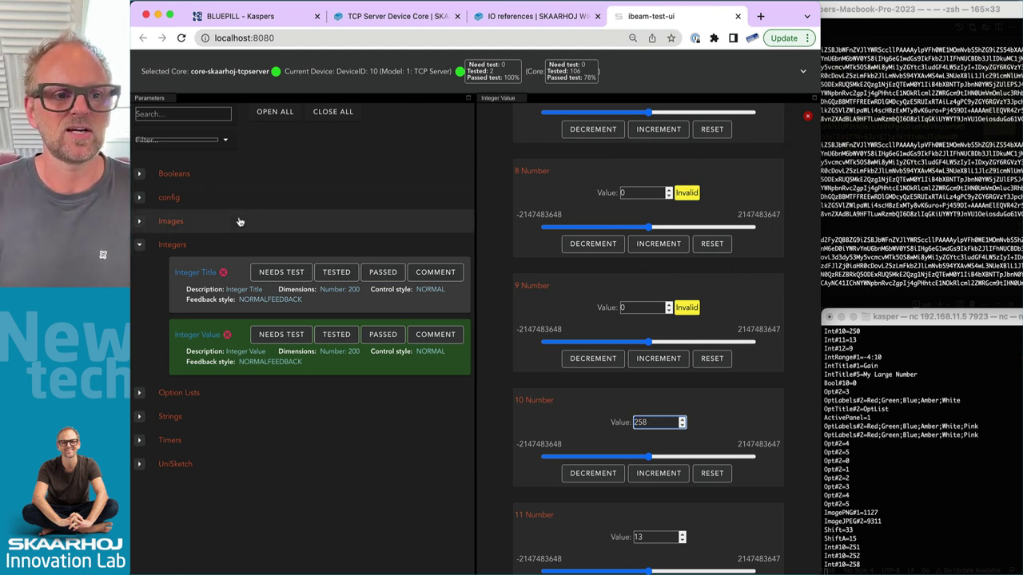
Step: Expand Images and view PNG Image 1 (magnifier icon) and JPEG Image 2 (controller photo)
{"action": "left_click", "coordinate": [139, 245]}
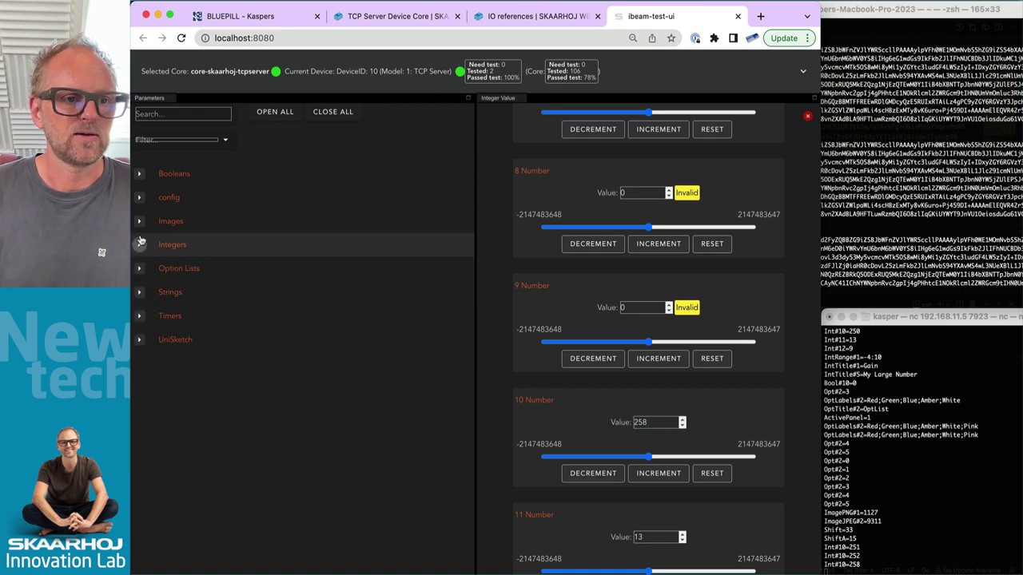
{"action": "left_click", "coordinate": [139, 222]}
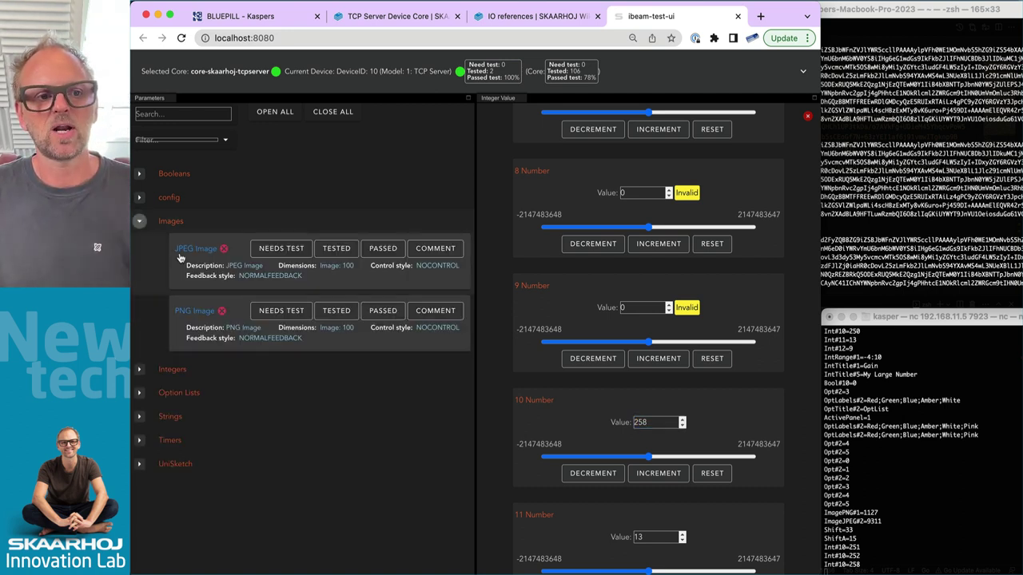
{"action": "left_click", "coordinate": [200, 323]}
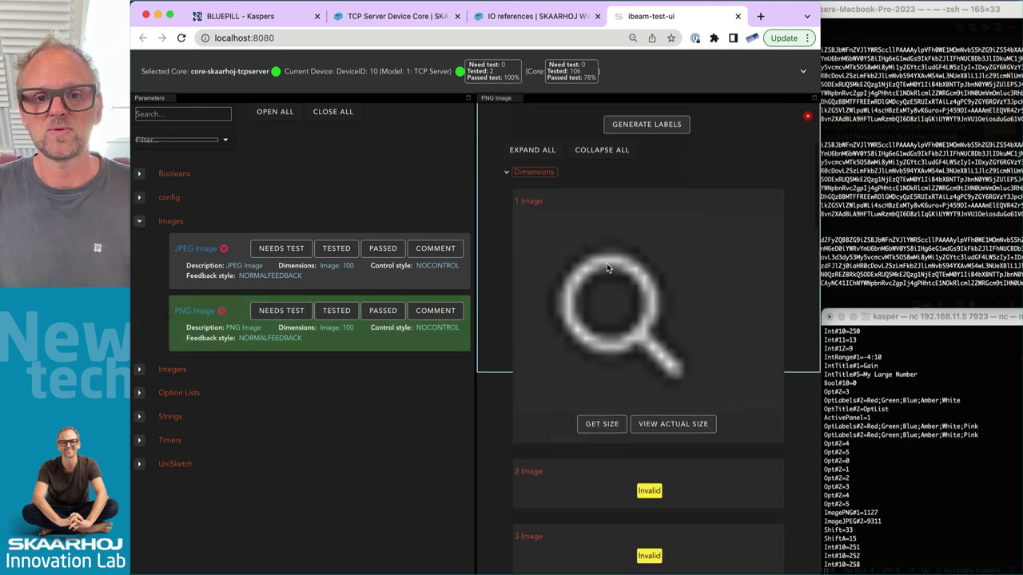
{"action": "scroll", "coordinate": [589, 320], "scroll_direction": "up", "scroll_amount": 4}
{"action": "scroll", "coordinate": [551, 335], "scroll_direction": "down", "scroll_amount": 3}
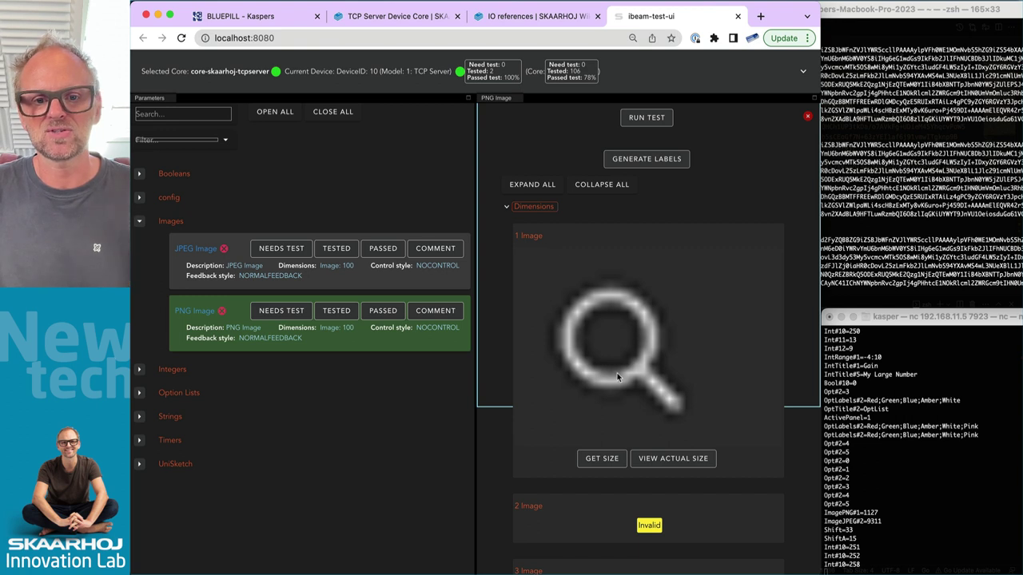
{"action": "left_click", "coordinate": [190, 257]}
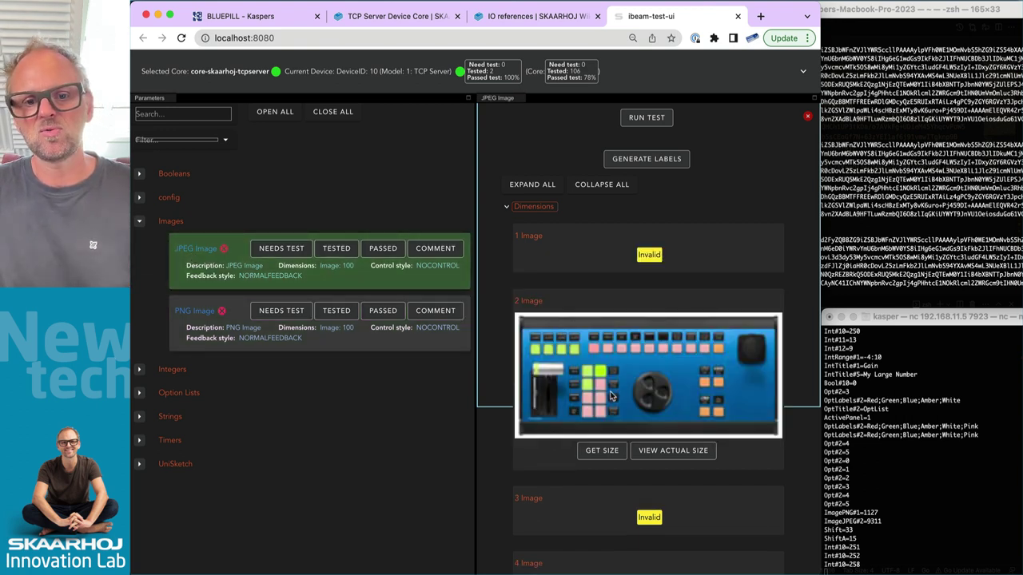
{"action": "key", "text": "super+Tab"}
{"action": "key", "text": "super+Tab"}
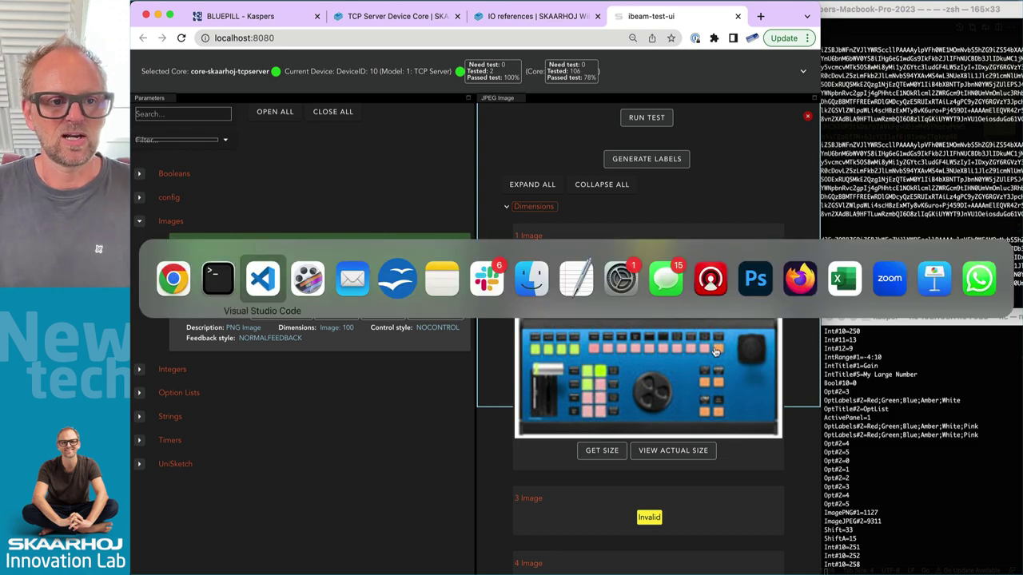
Step: Rerun testTCPserverDeviceCore.go, logging ImagePNG#1=1127 and ImageJPEG#2=9311, then stop it
{"action": "scroll", "coordinate": [472, 156], "scroll_direction": "up", "scroll_amount": 5}
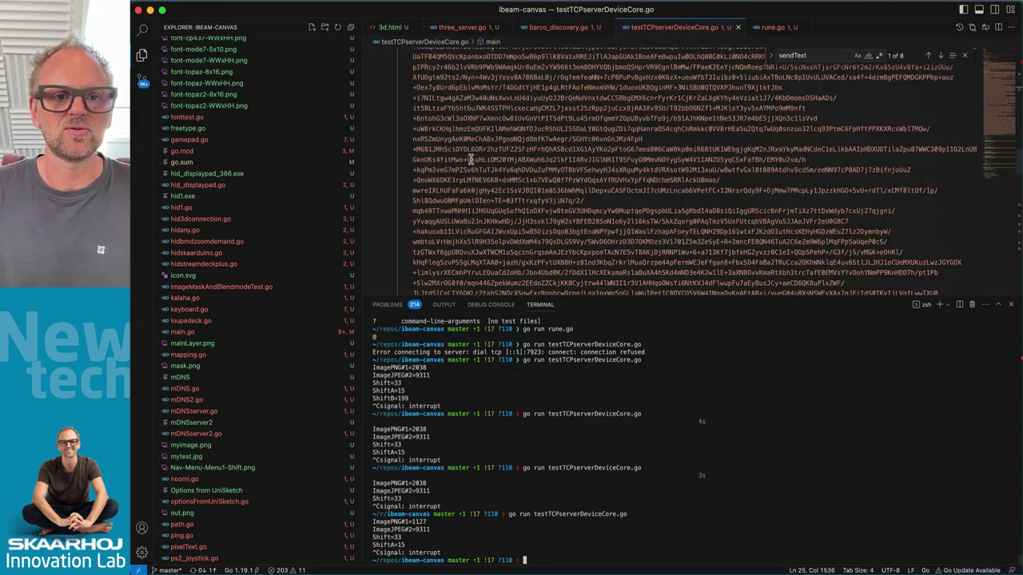
{"action": "scroll", "coordinate": [472, 156], "scroll_direction": "up", "scroll_amount": 5}
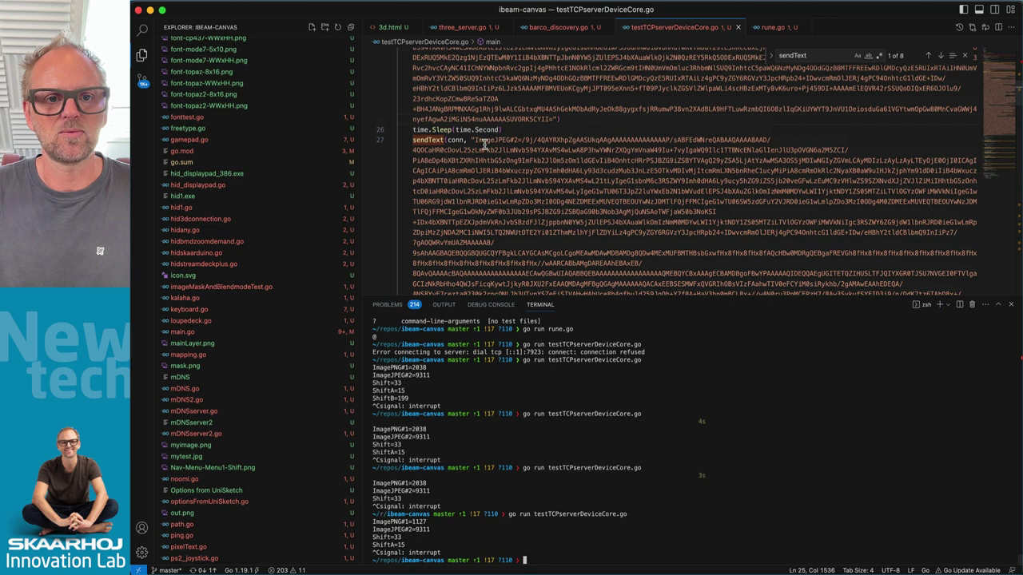
{"action": "left_click", "coordinate": [514, 140]}
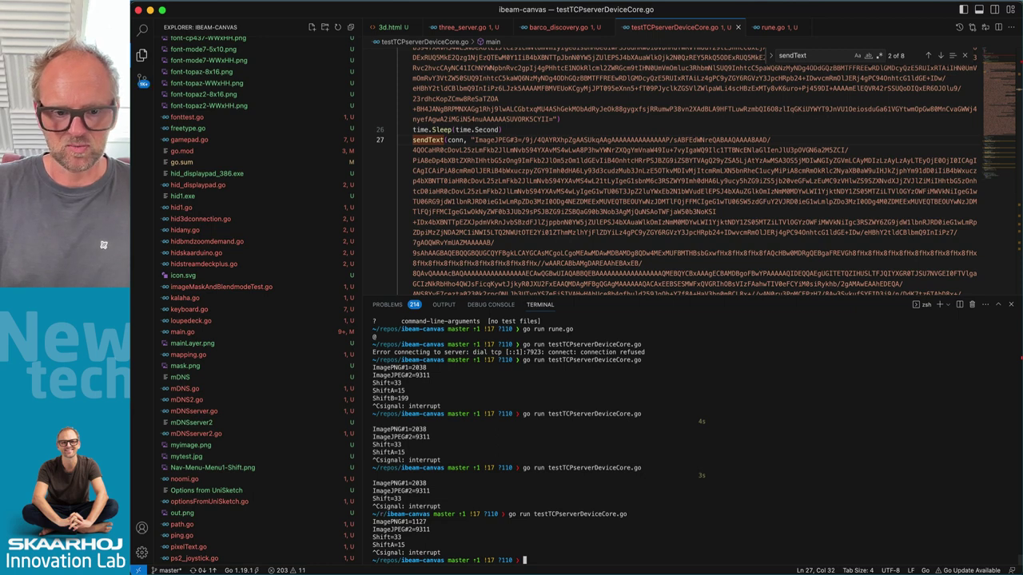
{"action": "key", "text": "Up"}
{"action": "key", "text": "Return"}
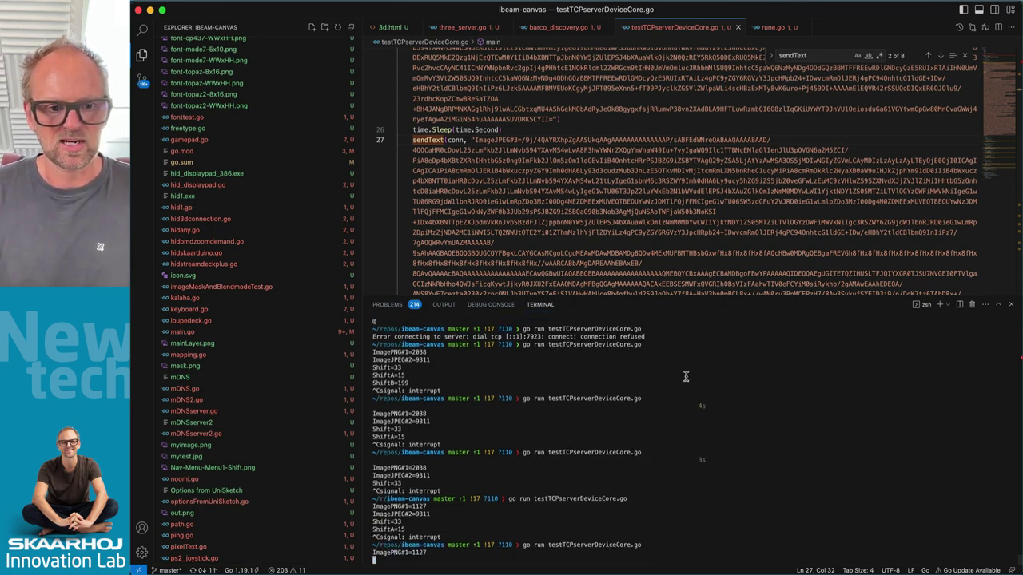
{"action": "key", "text": "ctrl+c"}
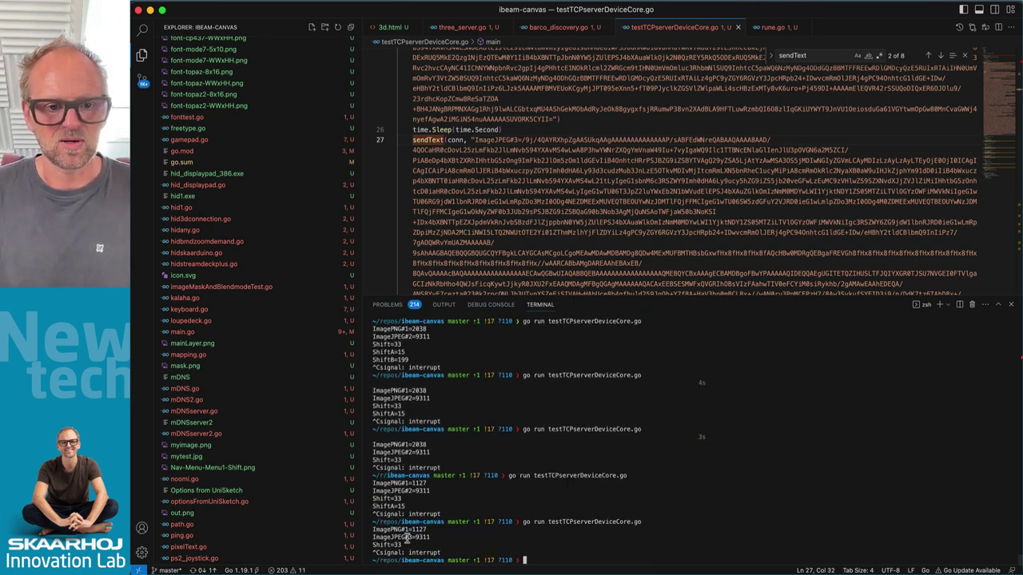
Step: Return to the browser and scroll the JPEG Image view to check image 3
{"action": "key", "text": "super+Tab"}
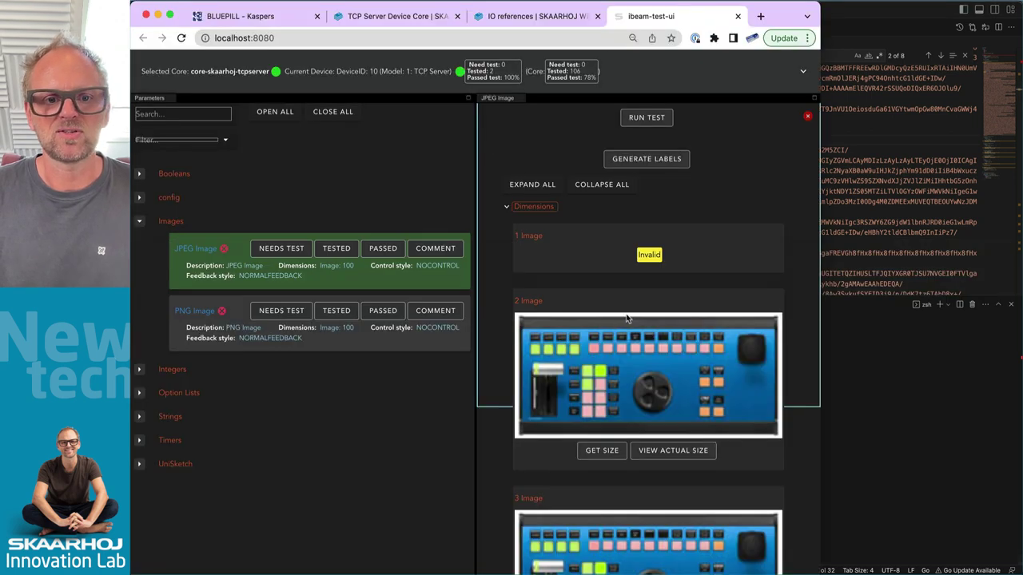
{"action": "scroll", "coordinate": [628, 319], "scroll_direction": "down", "scroll_amount": 5}
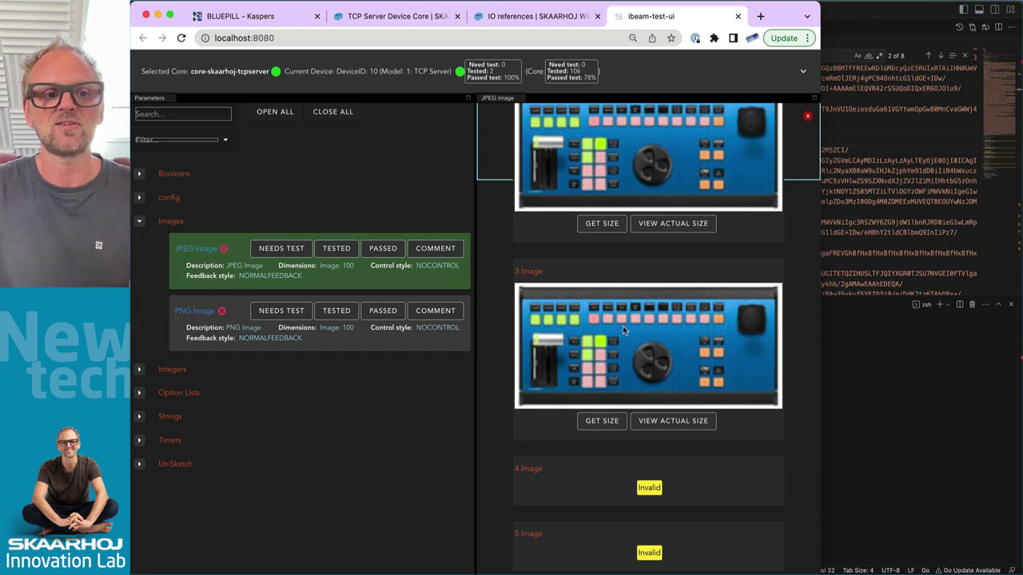
Step: Turn off simulation, select button X9, and expand its Default Feedback settings
{"action": "left_click", "coordinate": [253, 17]}
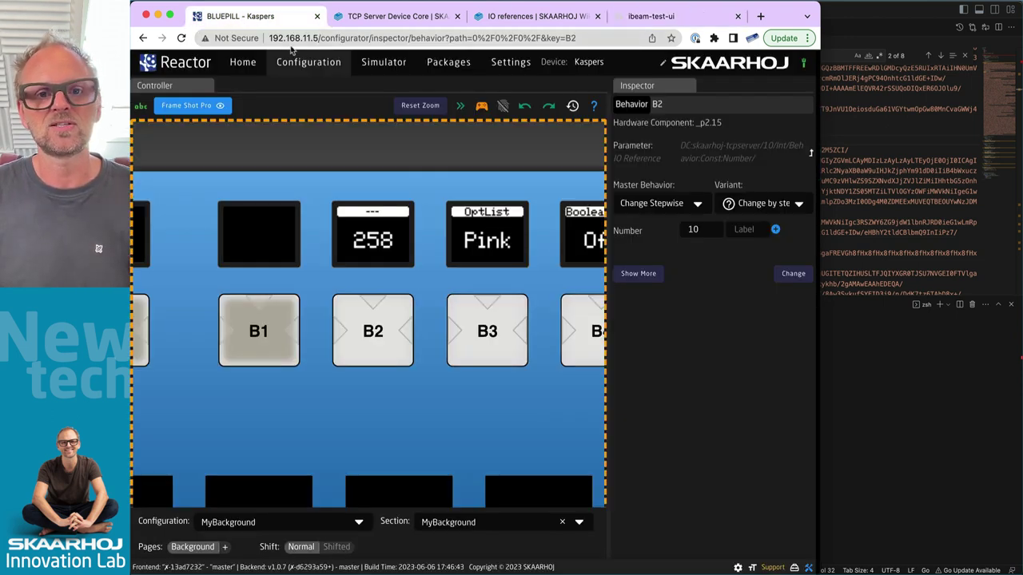
{"action": "left_click_drag", "start_coordinate": [348, 446], "coordinate": [394, 237]}
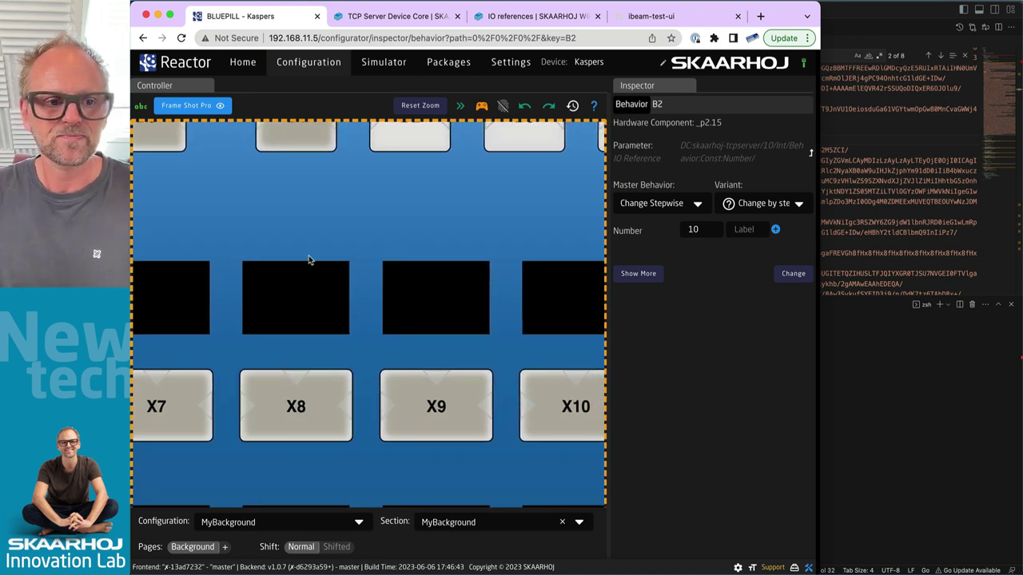
{"action": "left_click_drag", "start_coordinate": [363, 357], "coordinate": [475, 349]}
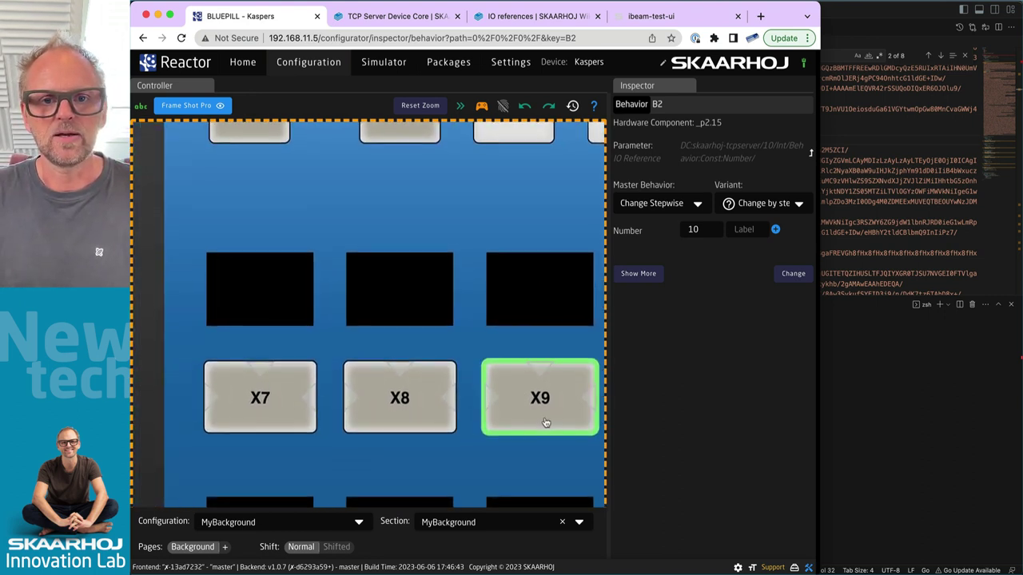
{"action": "left_click", "coordinate": [481, 106]}
{"action": "left_click", "coordinate": [411, 392]}
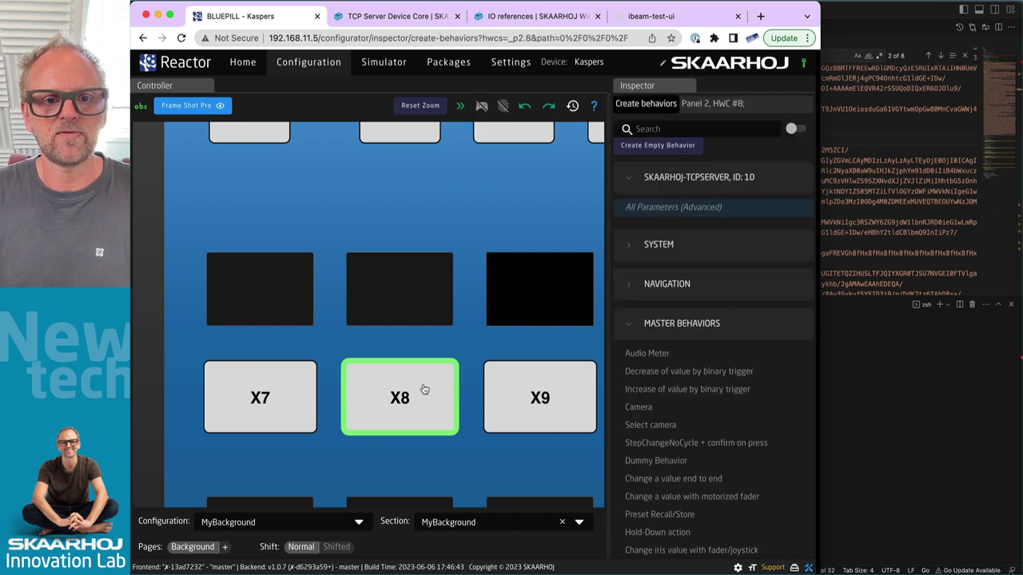
{"action": "left_click", "coordinate": [561, 419]}
{"action": "left_click_drag", "start_coordinate": [558, 323], "coordinate": [261, 321]}
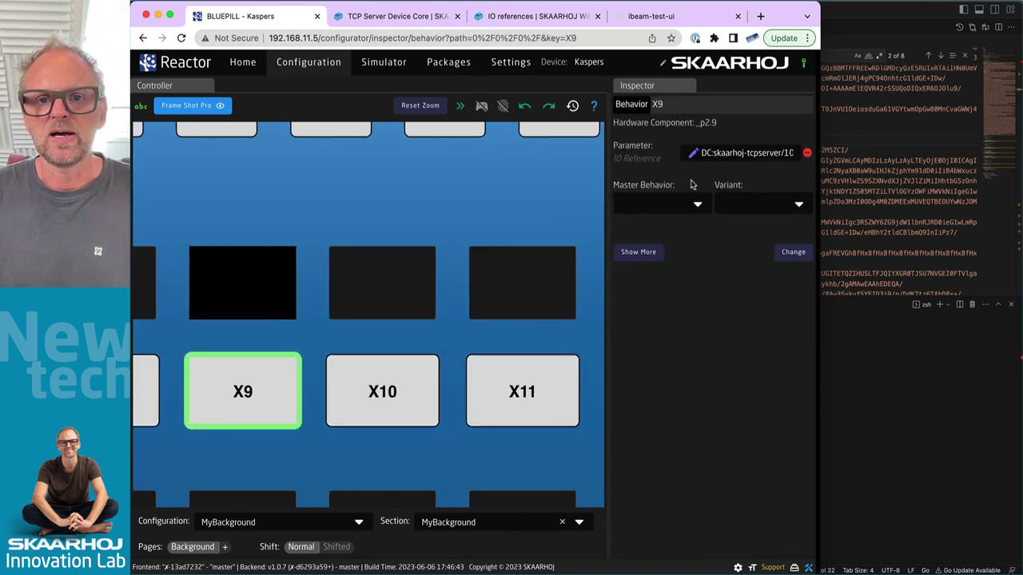
{"action": "left_click", "coordinate": [642, 253]}
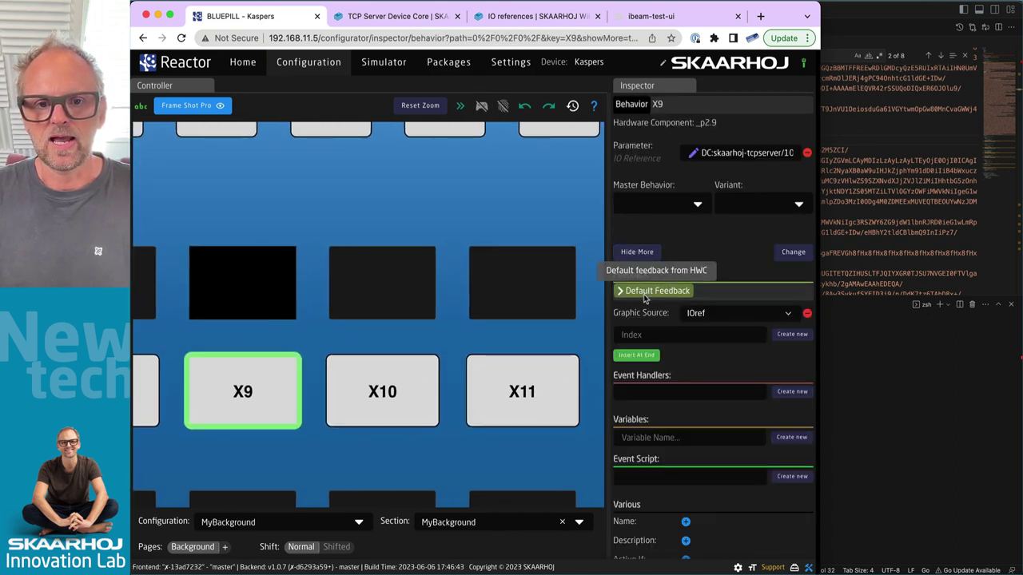
{"action": "left_click", "coordinate": [657, 291]}
{"action": "scroll", "coordinate": [684, 390], "scroll_direction": "down", "scroll_amount": 10}
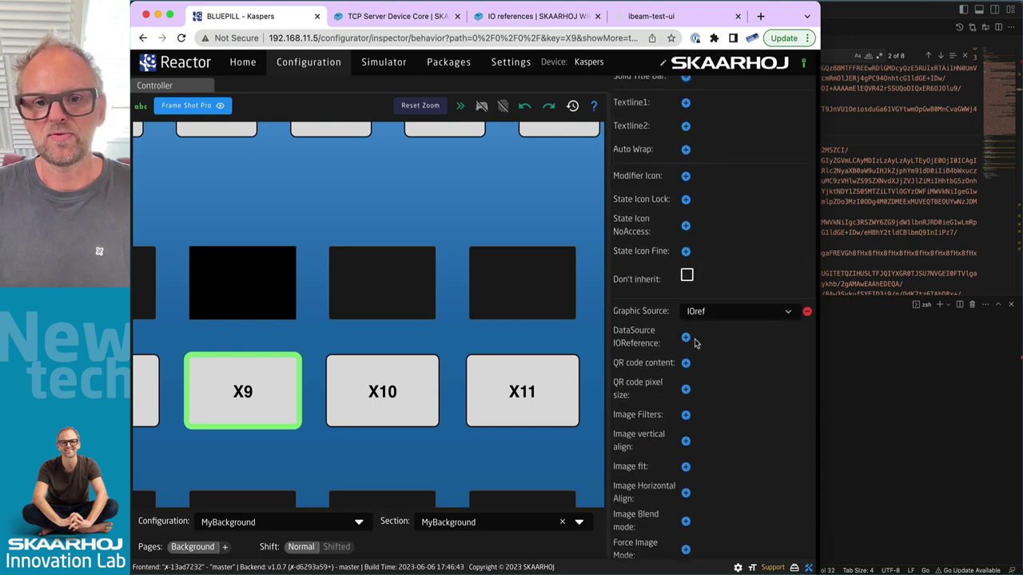
Step: Add a DataSource IOReference entry to X9 and show the behavior's JSON
{"action": "left_click", "coordinate": [686, 339]}
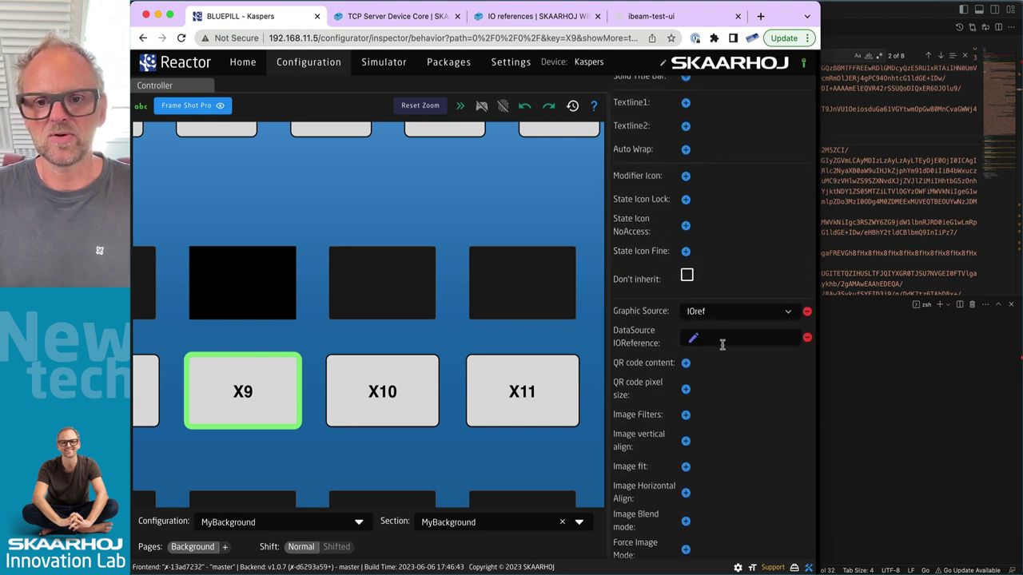
{"action": "scroll", "coordinate": [726, 389], "scroll_direction": "down", "scroll_amount": 6}
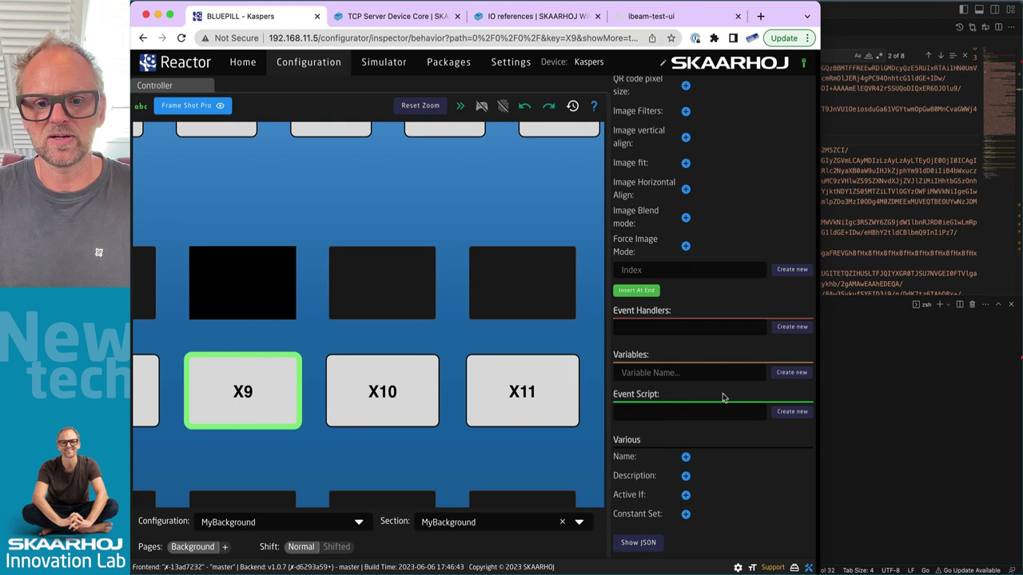
{"action": "left_click", "coordinate": [639, 543]}
{"action": "scroll", "coordinate": [749, 381], "scroll_direction": "down", "scroll_amount": 4}
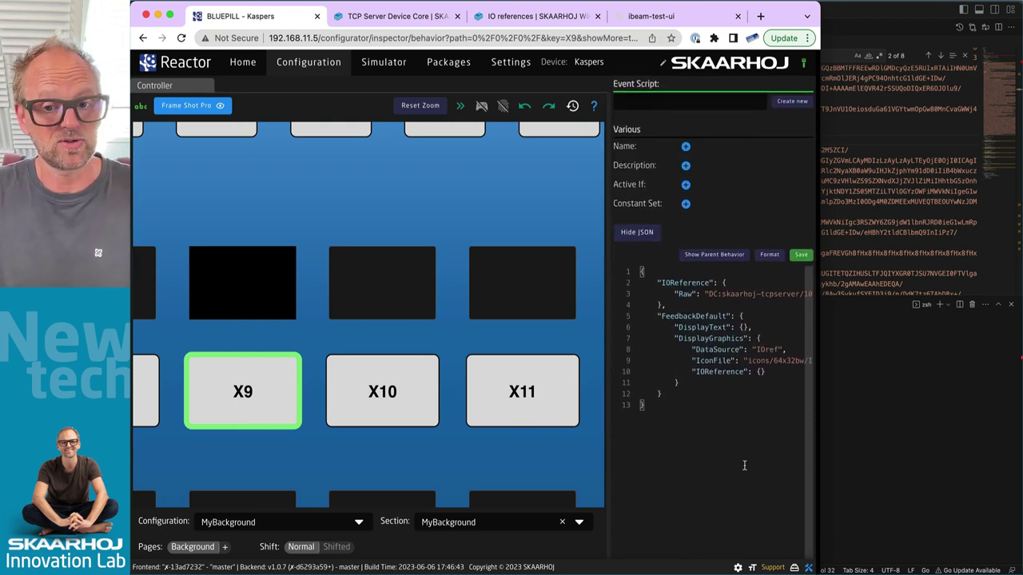
{"action": "left_click_drag", "start_coordinate": [612, 368], "coordinate": [419, 343]}
Step: Delete the IconFile entry and add a Raw key inside the graphics IOReference
{"action": "left_click", "coordinate": [590, 321]}
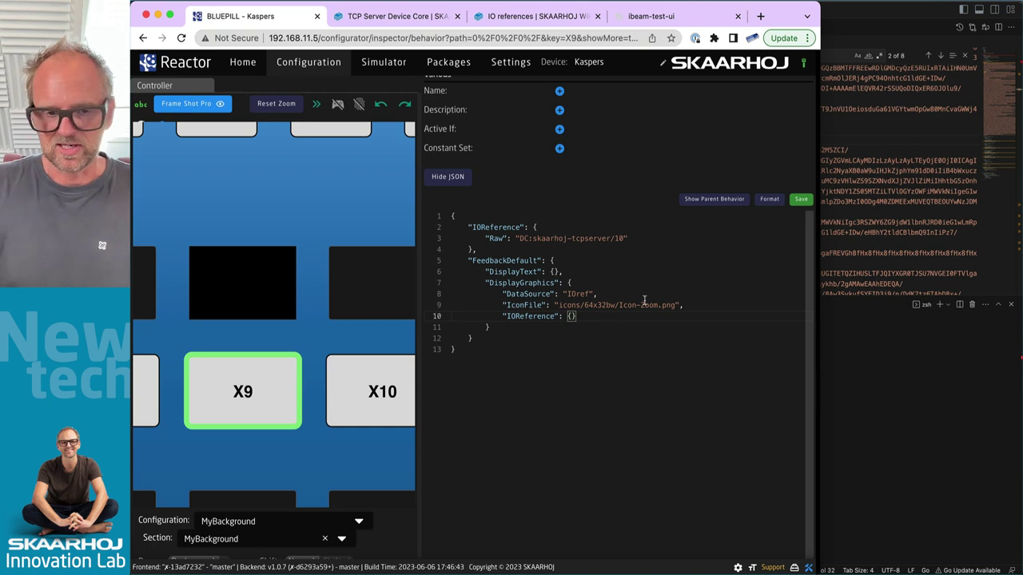
{"action": "double_click", "coordinate": [581, 294]}
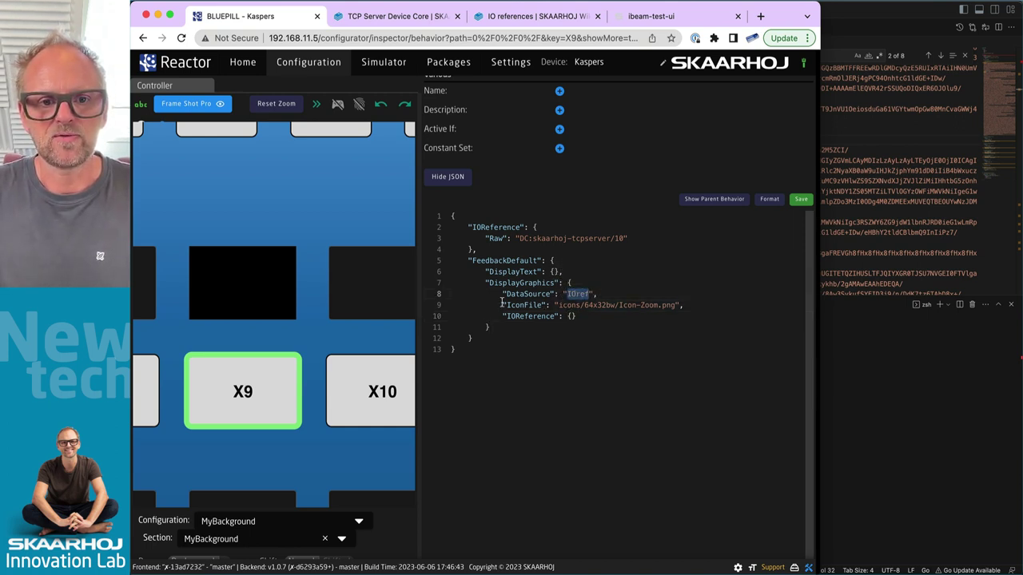
{"action": "left_click_drag", "start_coordinate": [502, 303], "coordinate": [729, 304]}
{"action": "key", "text": "BackSpace"}
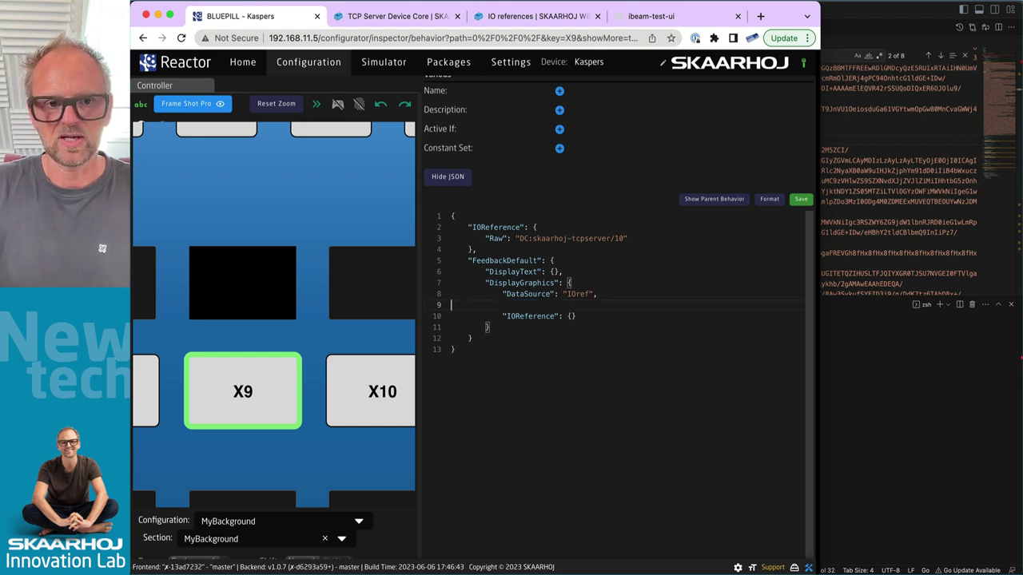
{"action": "key", "text": "BackSpace"}
{"action": "key", "text": "BackSpace"}
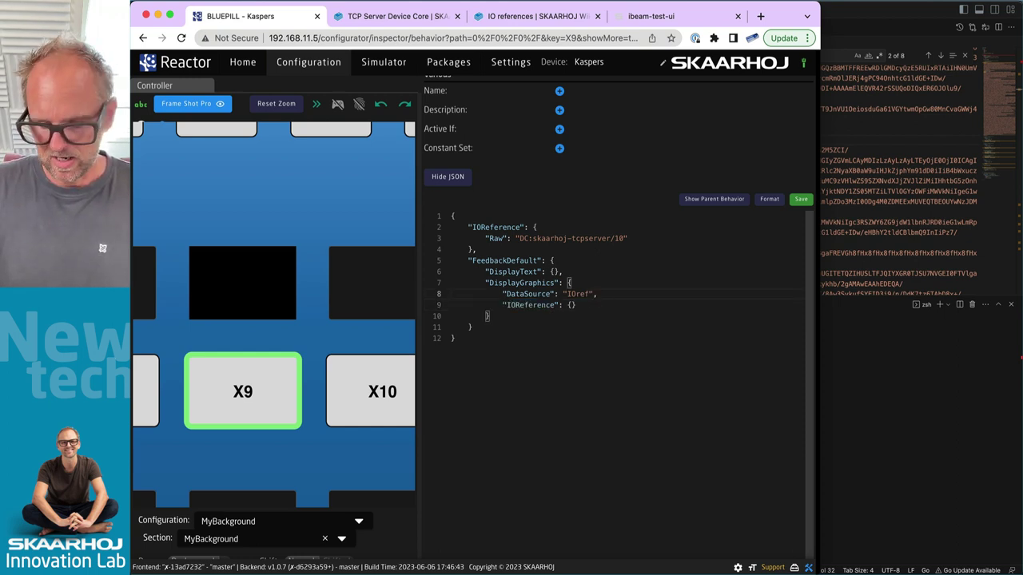
{"action": "left_click", "coordinate": [571, 305]}
{"action": "key", "text": "Return"}
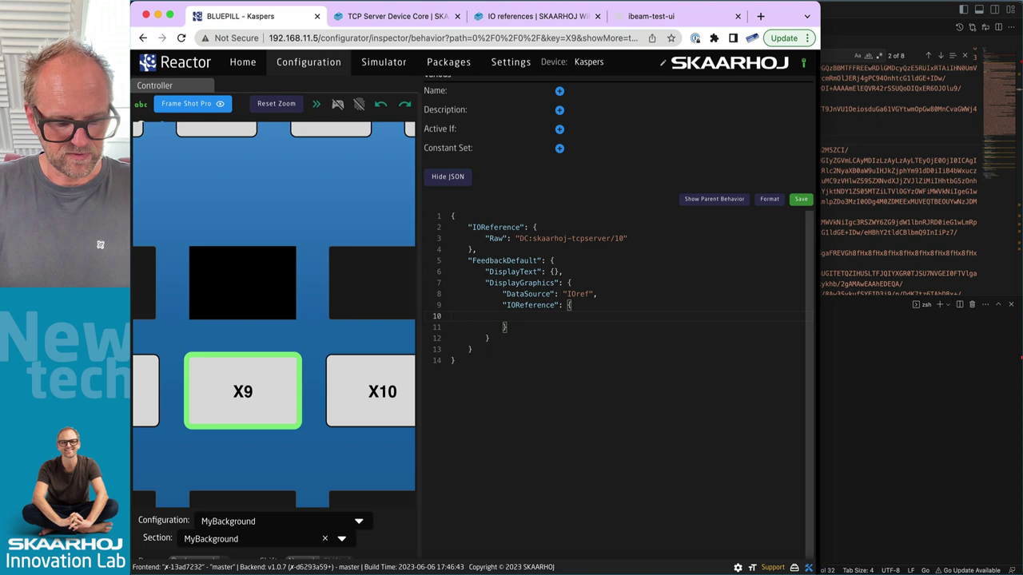
{"action": "key", "text": "ctrl+space"}
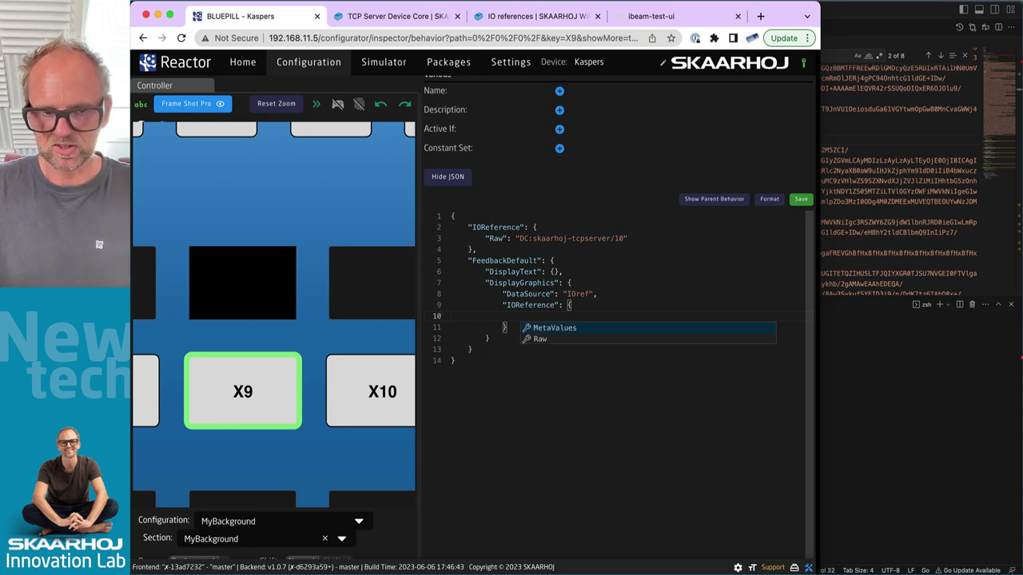
{"action": "key", "text": "Return"}
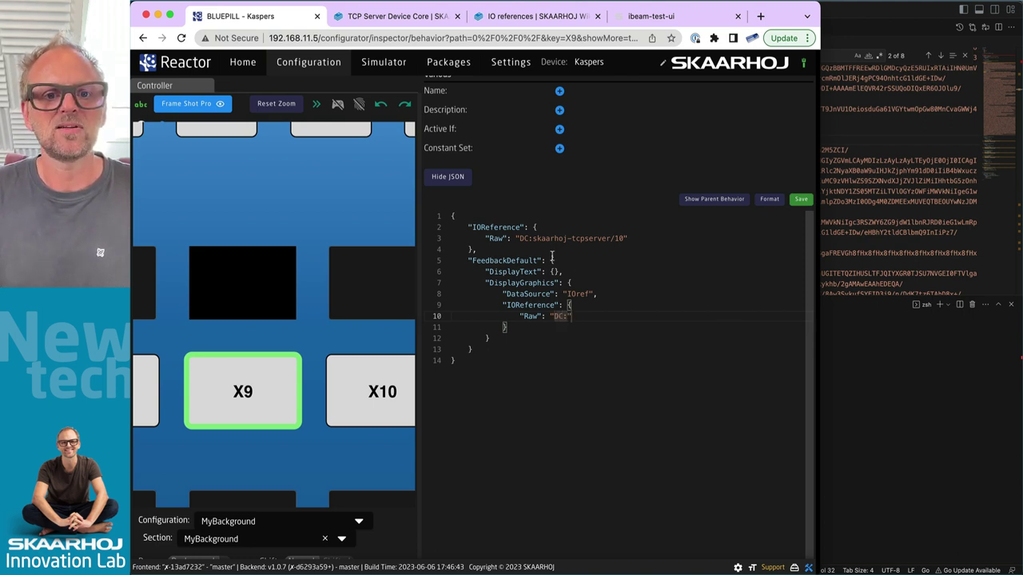
Step: Remove the top-level IOReference block and paste DC:skaarhoj-tcpserver/10 into the Raw value
{"action": "left_click_drag", "start_coordinate": [519, 239], "coordinate": [611, 238]}
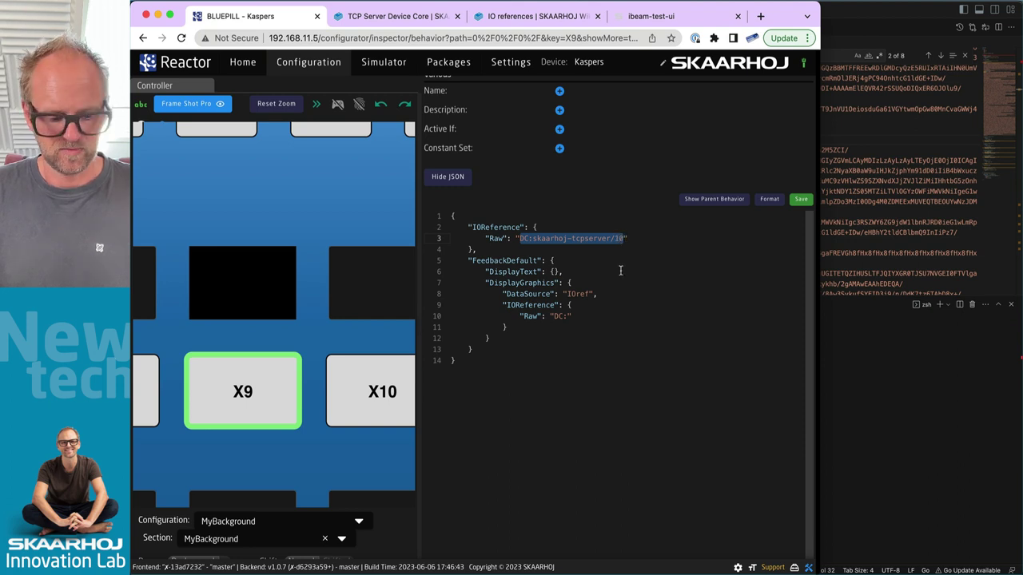
{"action": "left_click_drag", "start_coordinate": [476, 250], "coordinate": [428, 227]}
{"action": "key", "text": "BackSpace"}
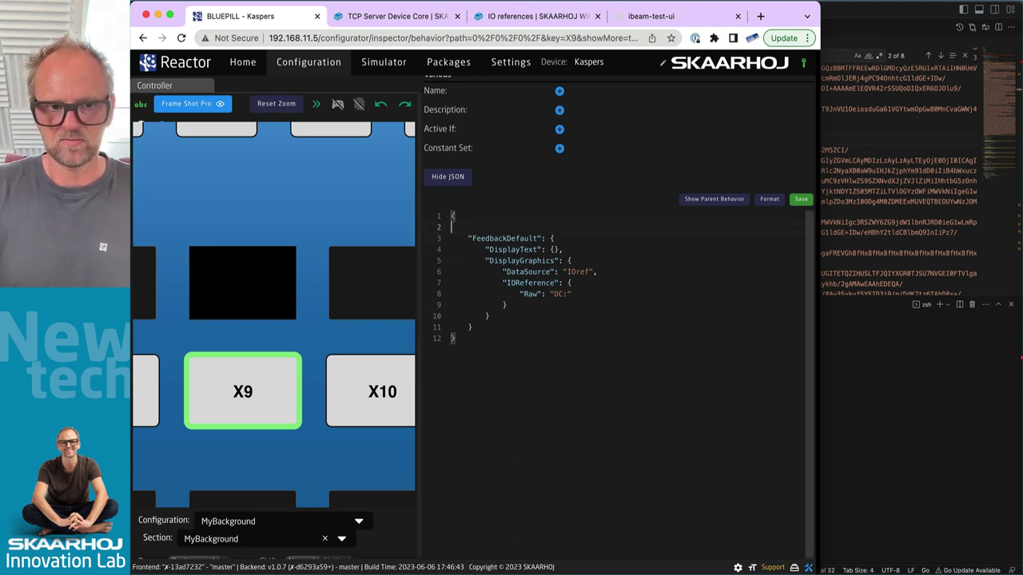
{"action": "key", "text": "BackSpace"}
{"action": "left_click", "coordinate": [559, 282]}
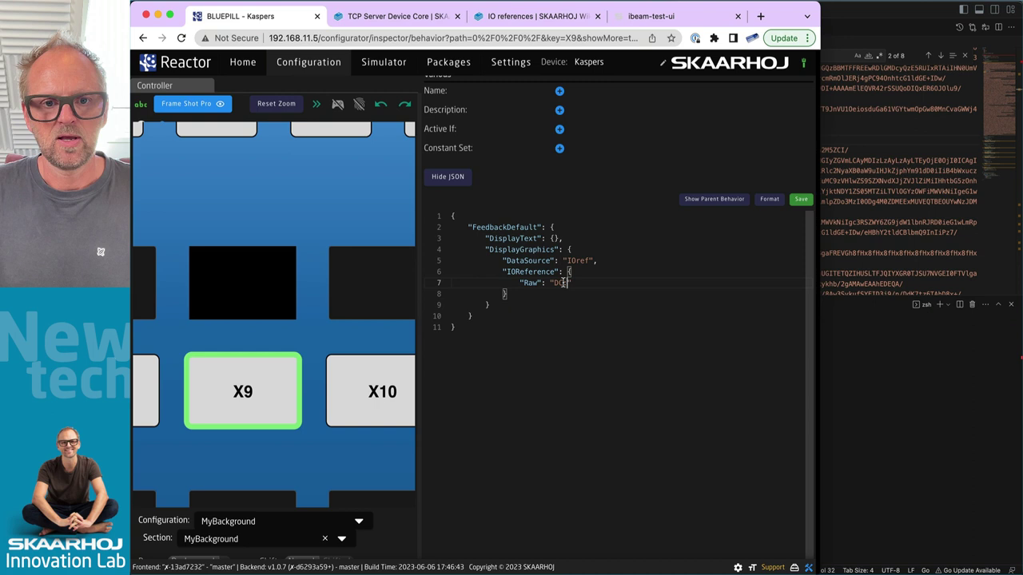
{"action": "key", "text": "super+v"}
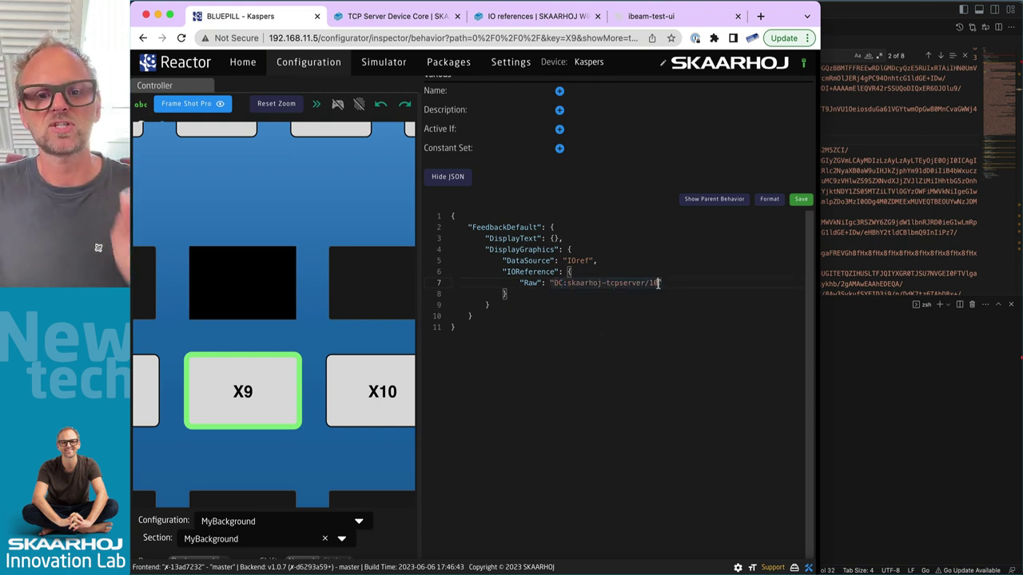
Step: Open the JPEG Image parameter in the test UI and select its name, ImageJPEG
{"action": "type", "text": "/"}
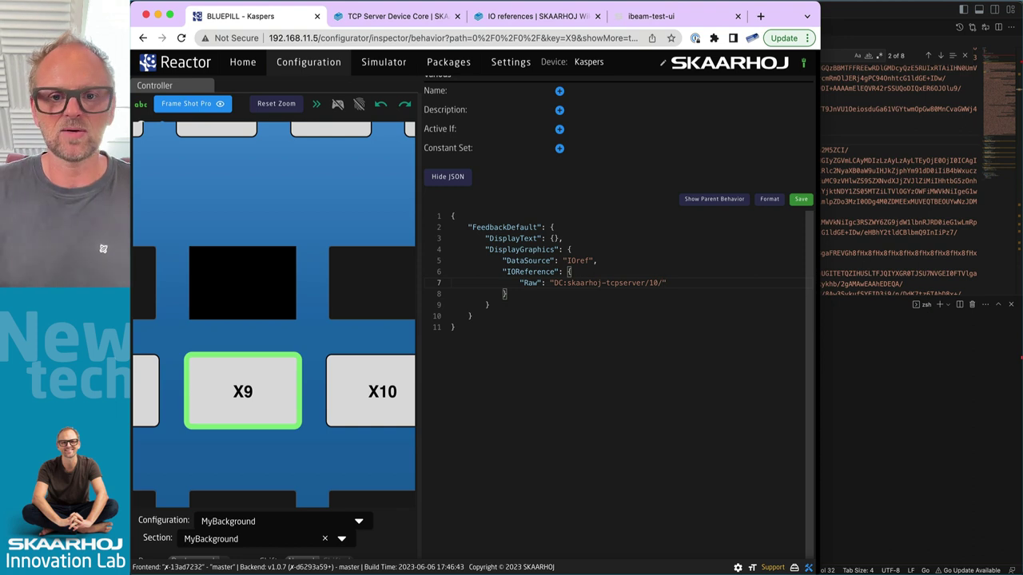
{"action": "left_click", "coordinate": [689, 15]}
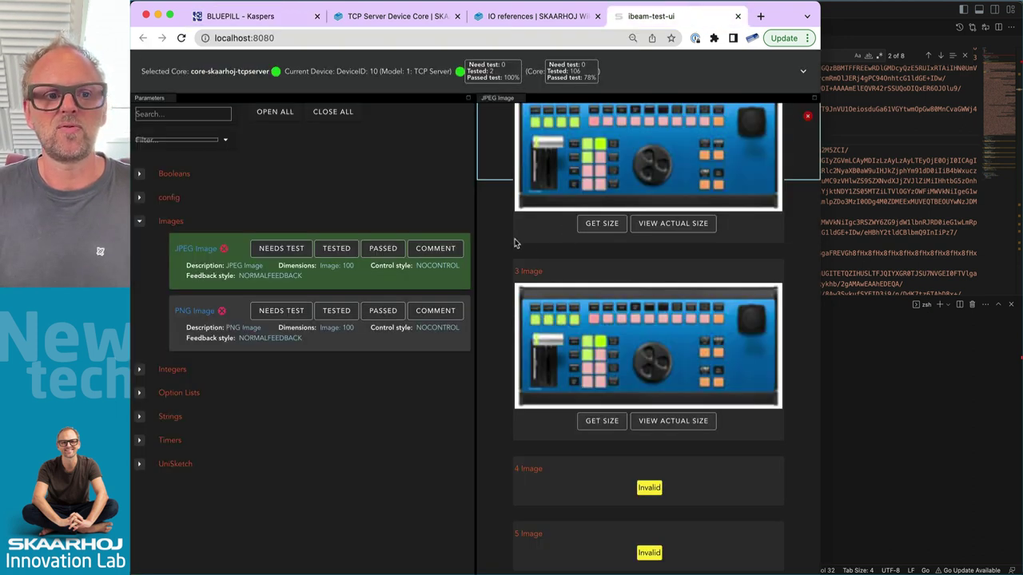
{"action": "left_click", "coordinate": [205, 267]}
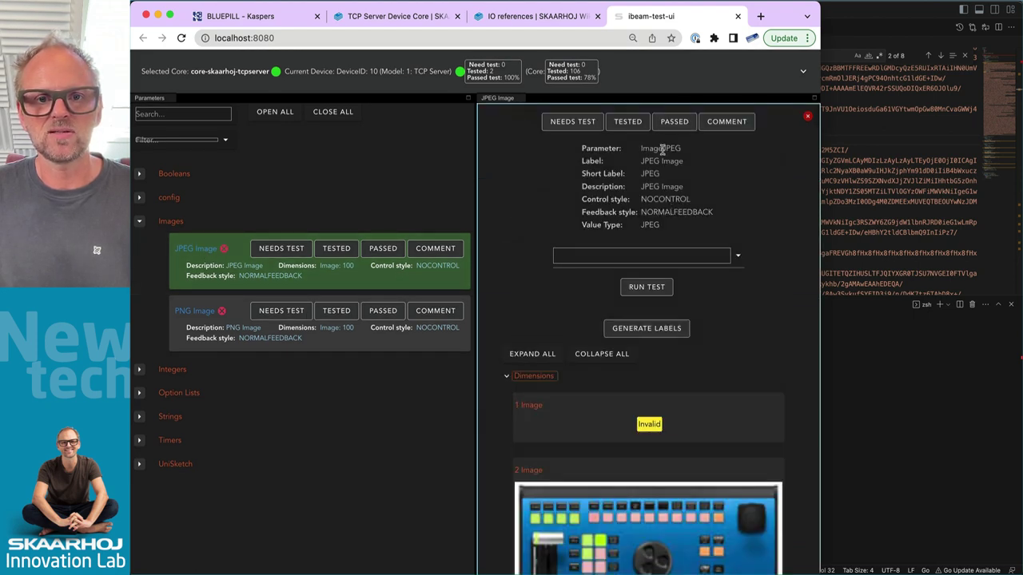
{"action": "double_click", "coordinate": [662, 148]}
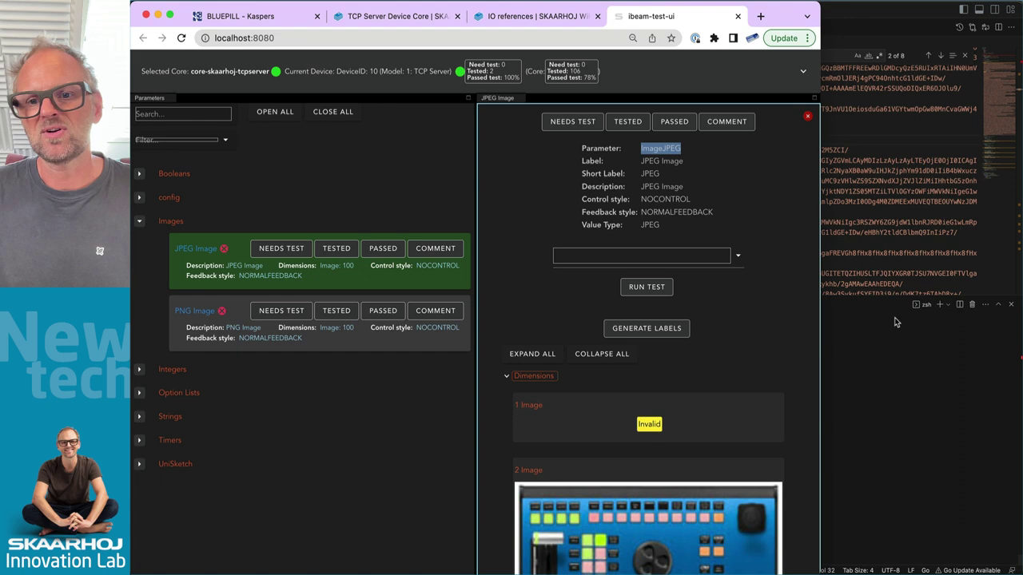
Step: Highlight the ImageJPEG#3 line in the nc server output
{"action": "key", "text": "super+Tab"}
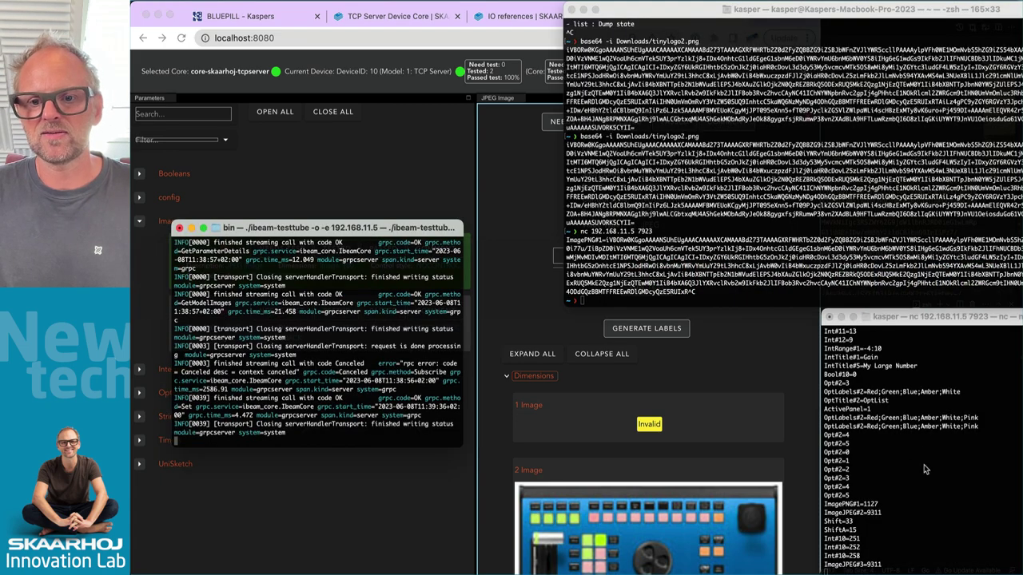
{"action": "left_click", "coordinate": [852, 568]}
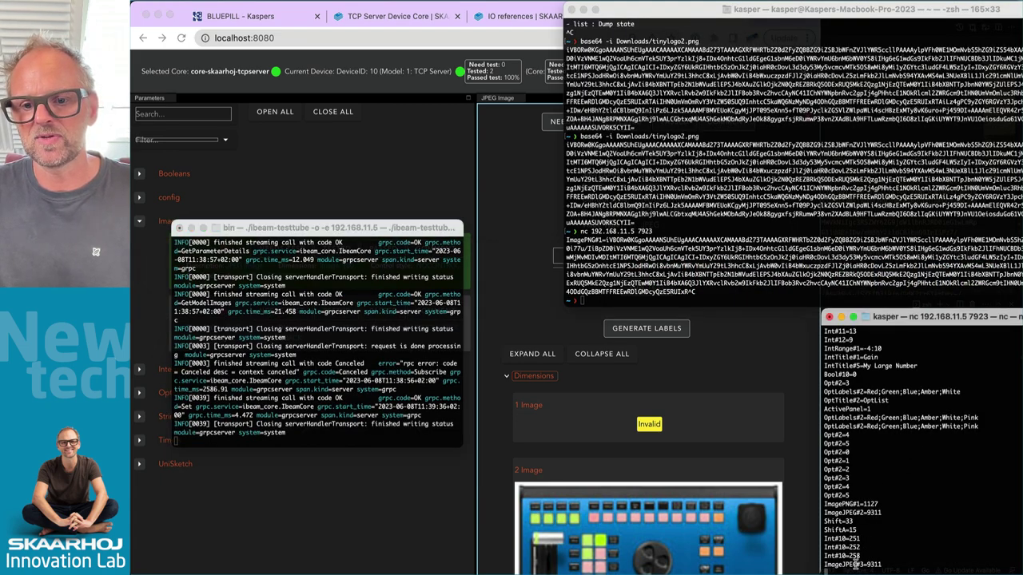
{"action": "left_click_drag", "start_coordinate": [857, 564], "coordinate": [824, 564]}
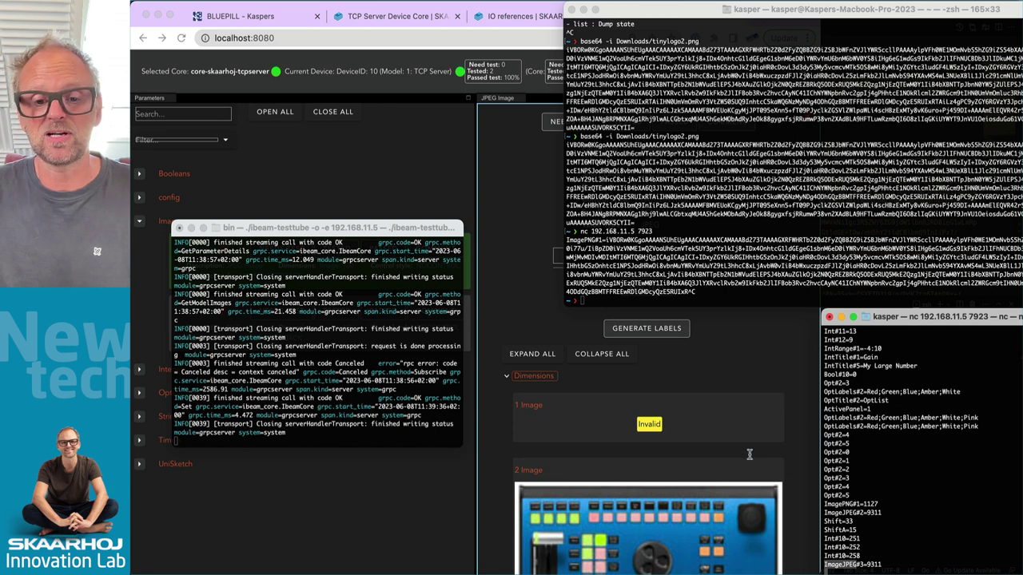
{"action": "left_click", "coordinate": [505, 160]}
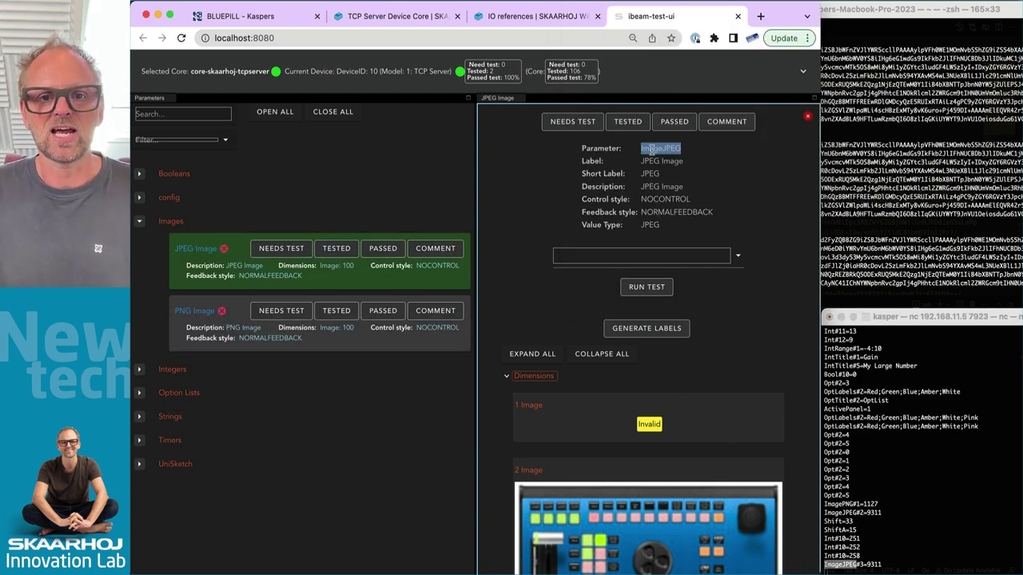
Step: Extend X9's Raw reference to DC:skaarhoj-tcpserver/10/ImageJPEG/3/ and save it
{"action": "left_click", "coordinate": [300, 18]}
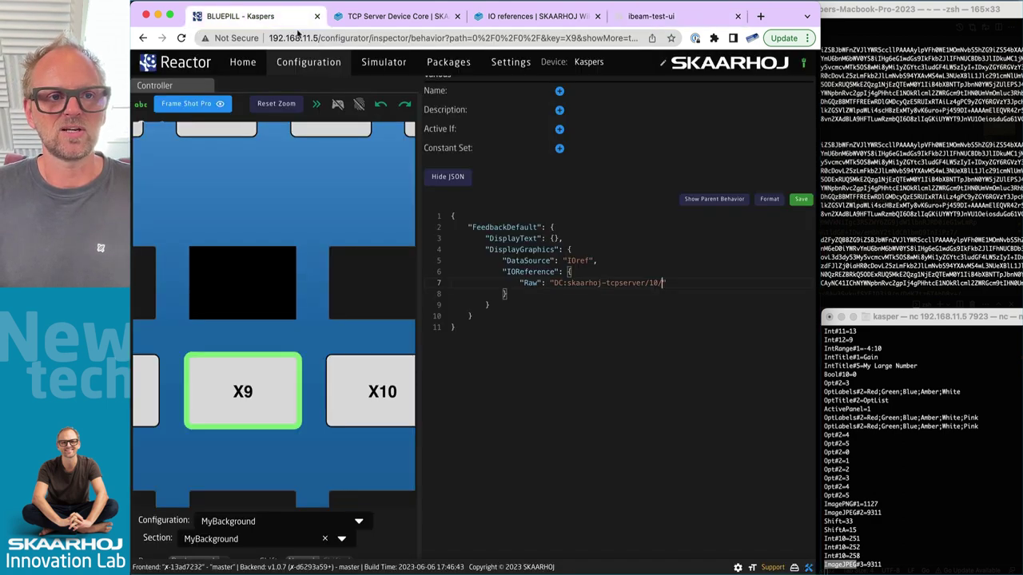
{"action": "type", "text": "ImageJPEG/"}
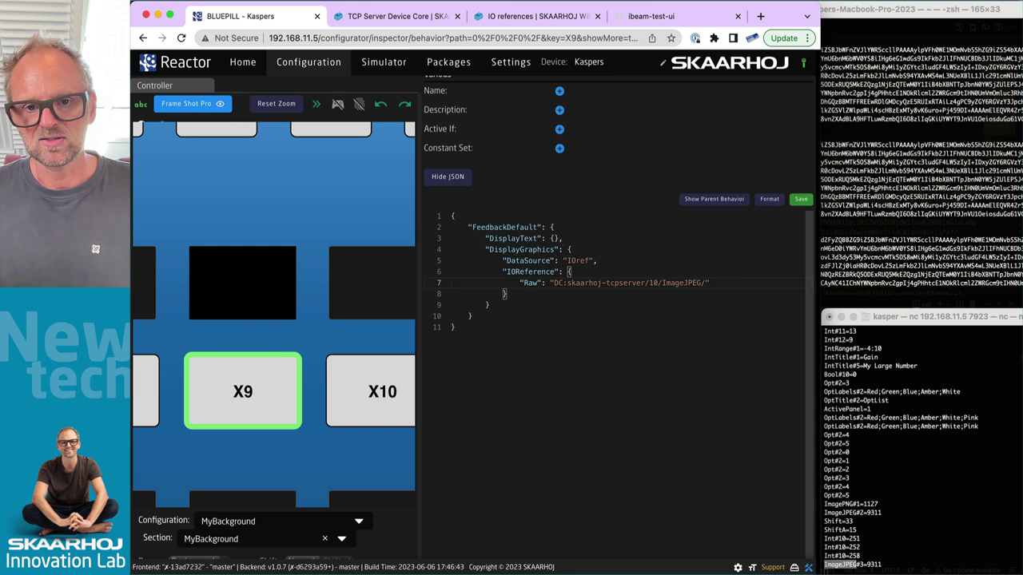
{"action": "left_click", "coordinate": [676, 24]}
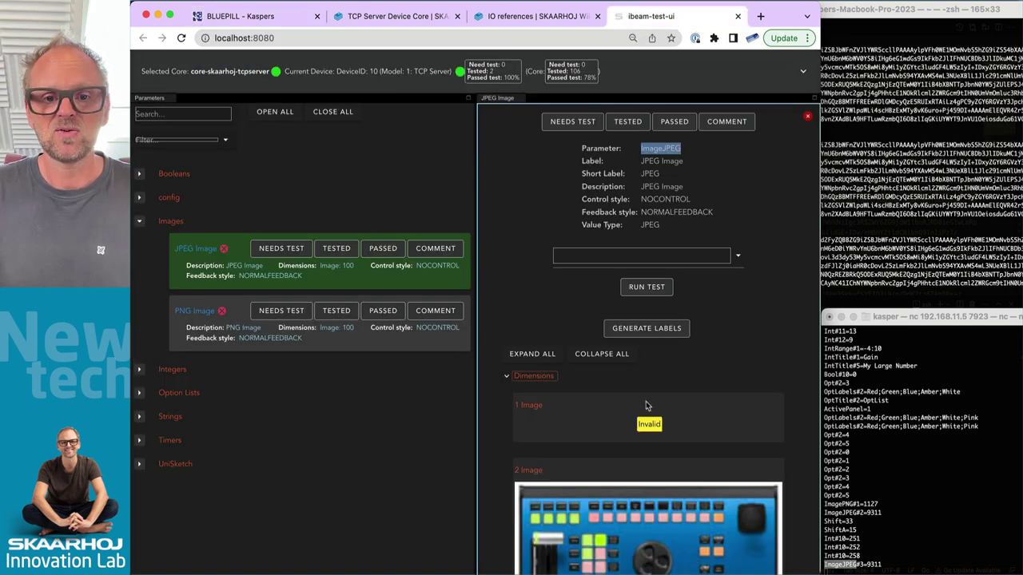
{"action": "scroll", "coordinate": [547, 400], "scroll_direction": "down", "scroll_amount": 4}
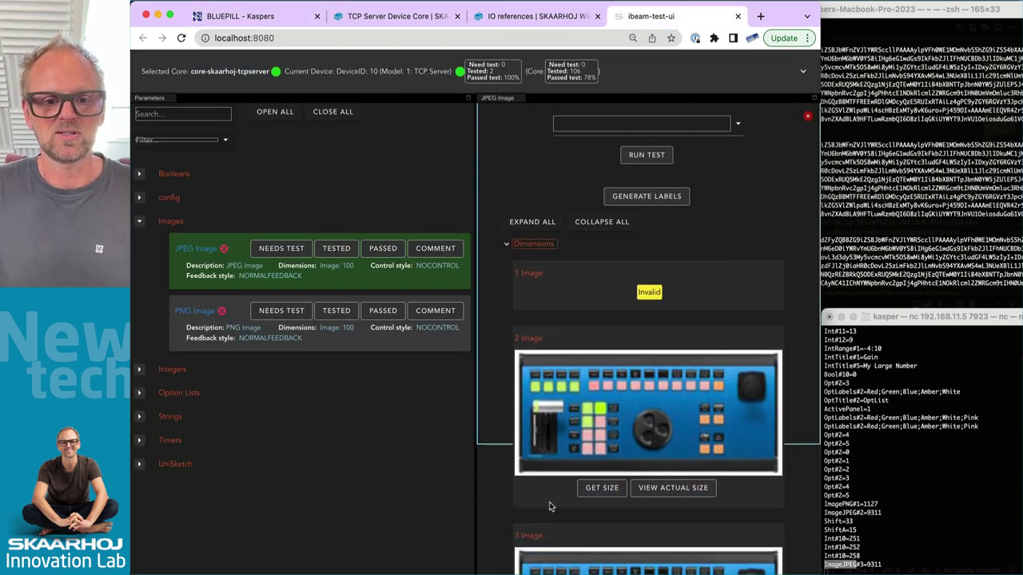
{"action": "left_click", "coordinate": [240, 16]}
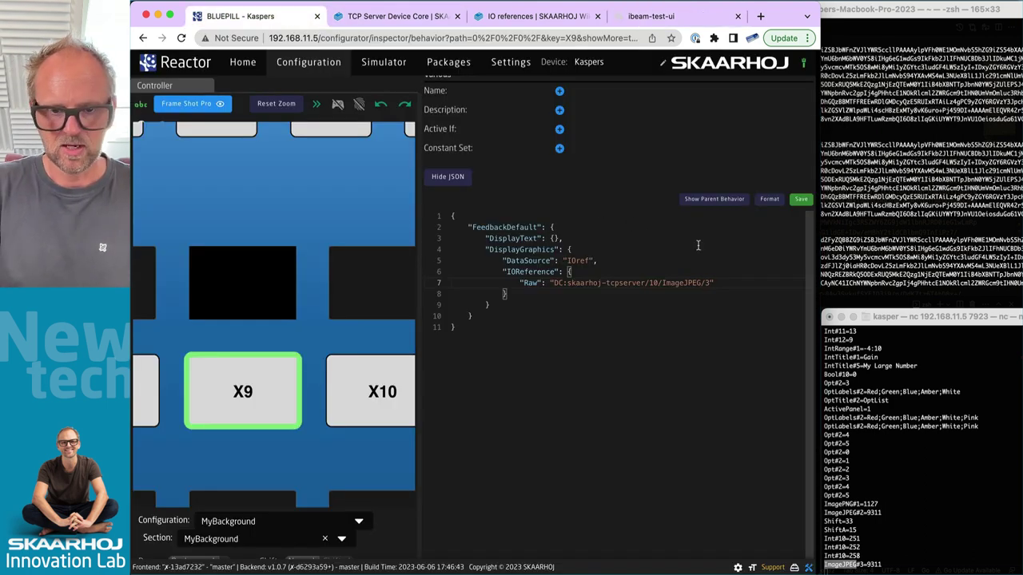
{"action": "type", "text": "/"}
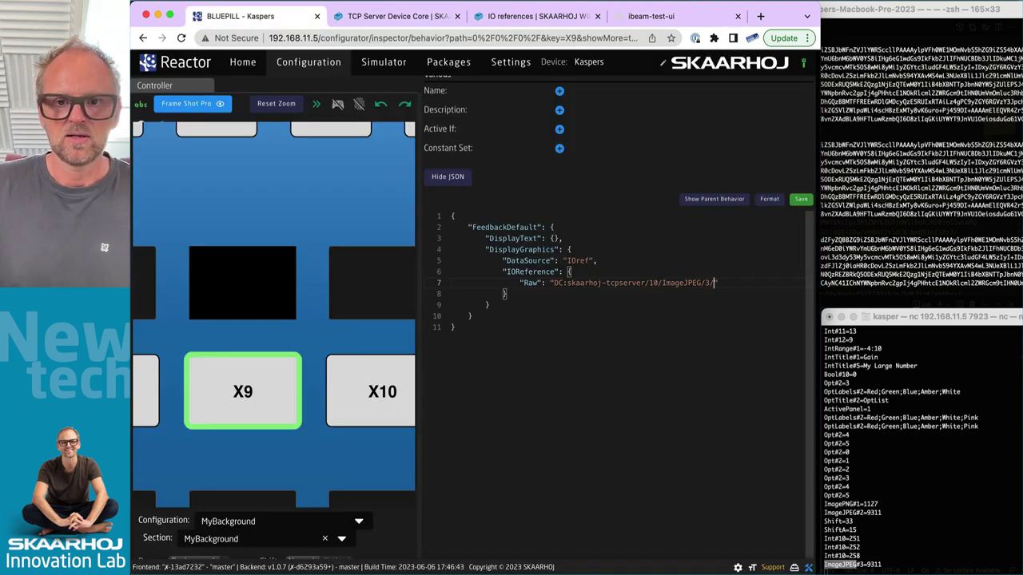
{"action": "left_click", "coordinate": [802, 201]}
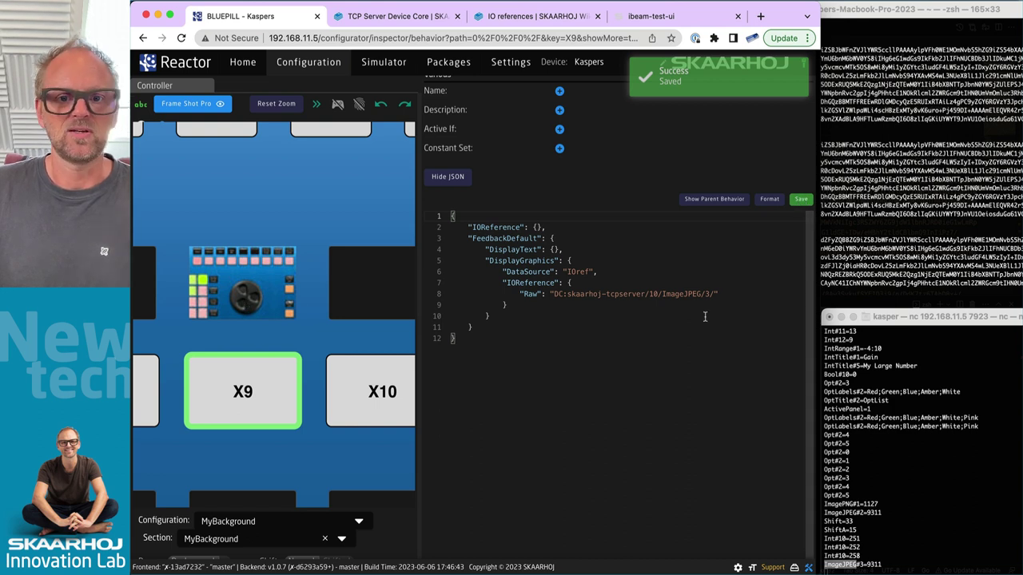
Step: Add an ImageFitting property set to Fit after the IOReference object and save
{"action": "left_click", "coordinate": [656, 307]}
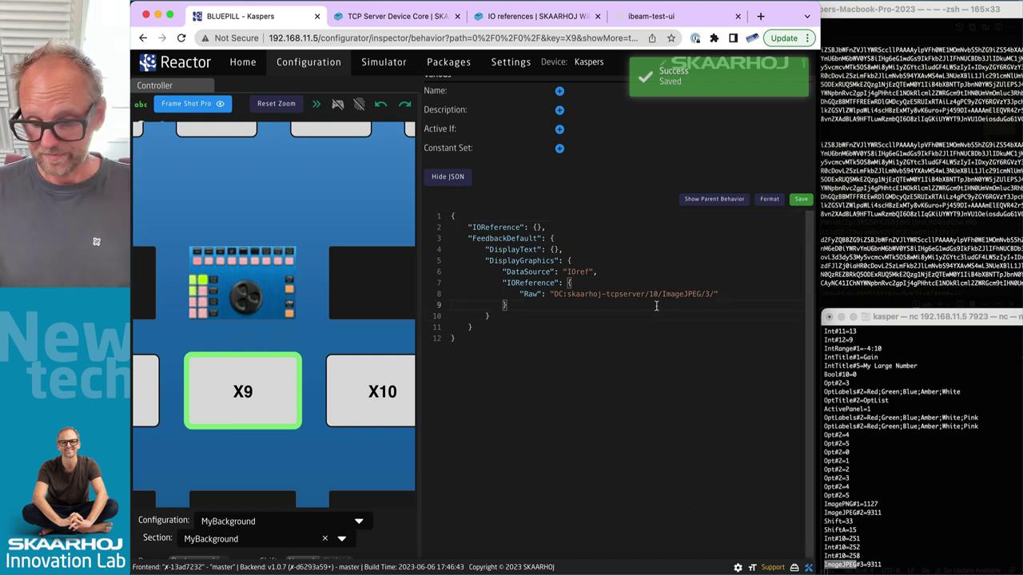
{"action": "type", "text": ","}
{"action": "key", "text": "Return"}
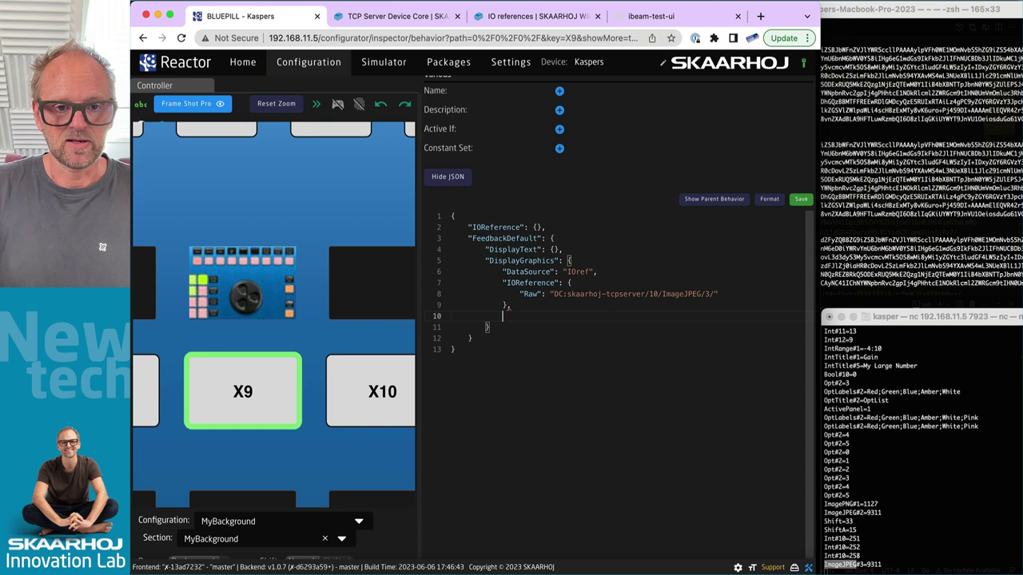
{"action": "key", "text": "ctrl+space"}
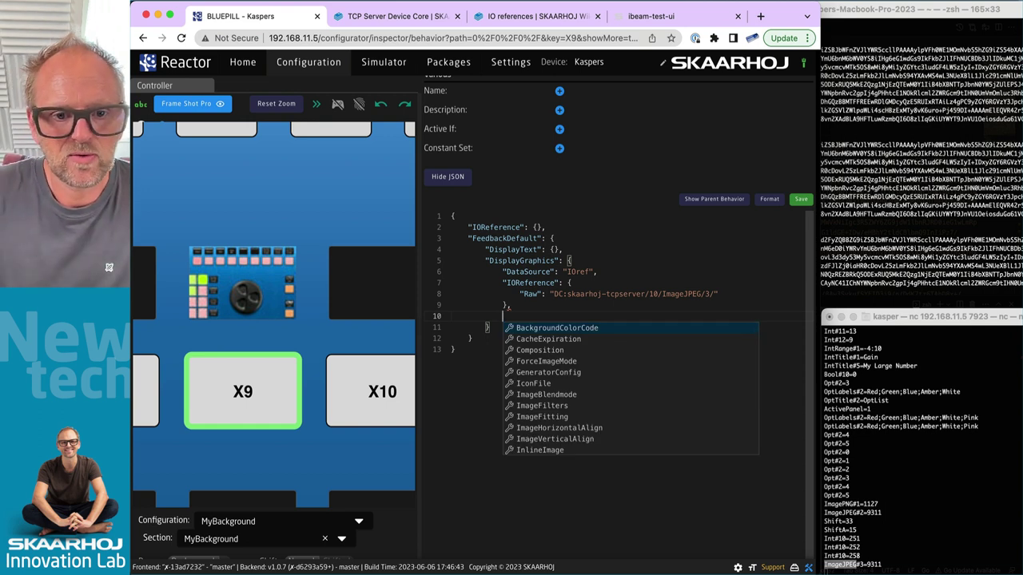
{"action": "left_click", "coordinate": [538, 416]}
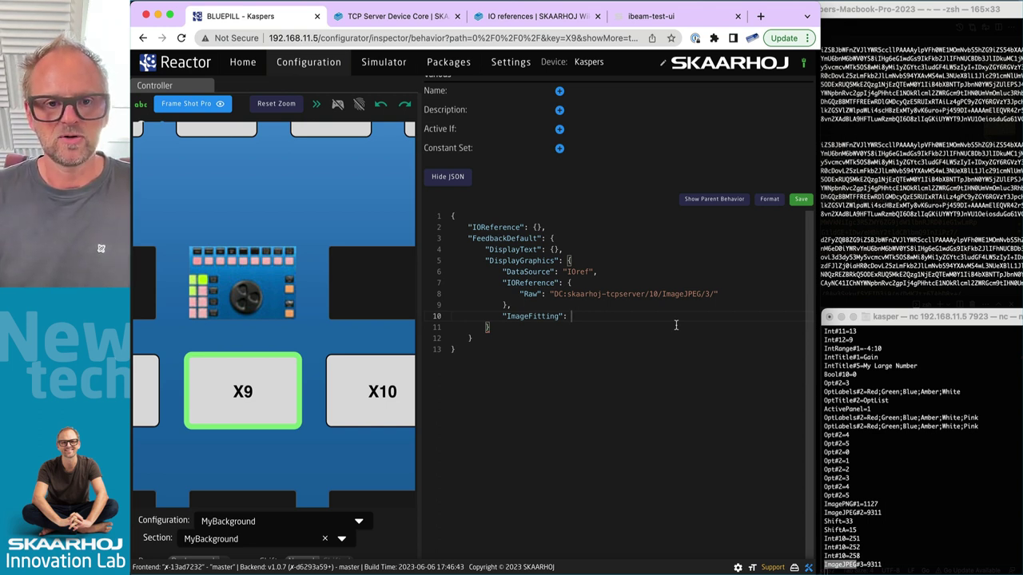
{"action": "key", "text": "ctrl+space"}
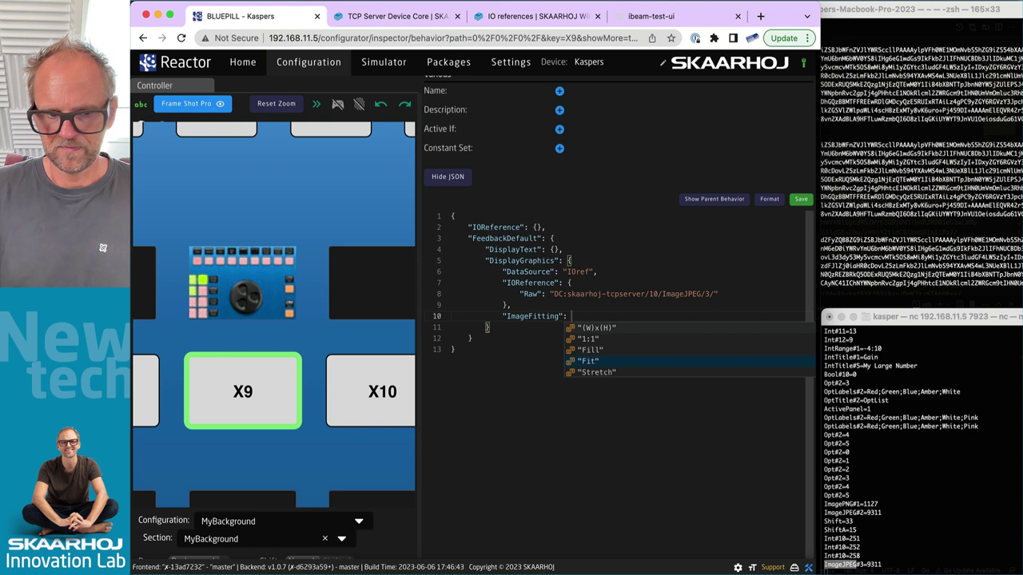
{"action": "key", "text": "Return"}
{"action": "left_click", "coordinate": [801, 199]}
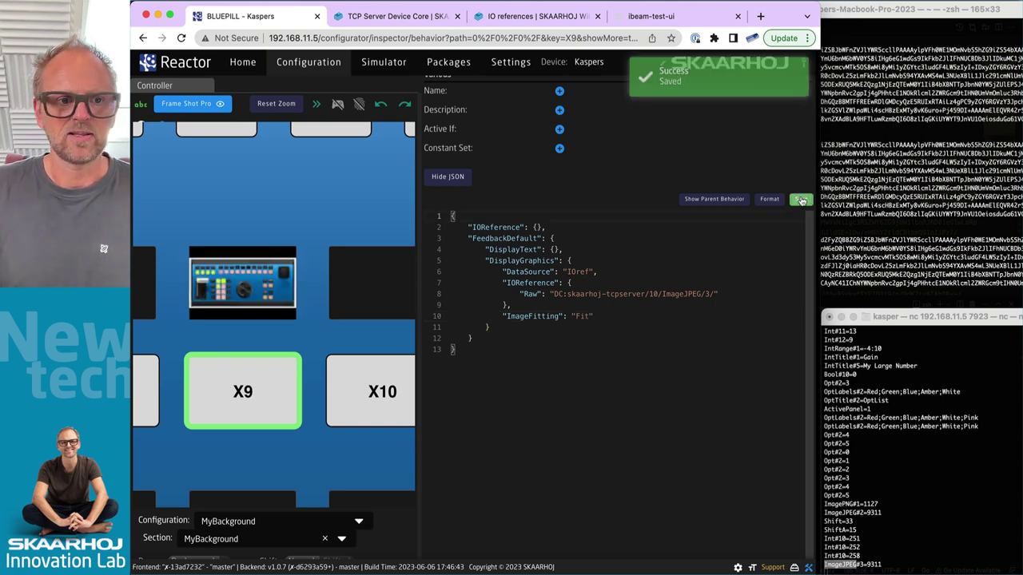
Step: Try ImageFitting Fill, then Stretch, saving after each change
{"action": "double_click", "coordinate": [584, 316]}
{"action": "type", "text": "Fill"}
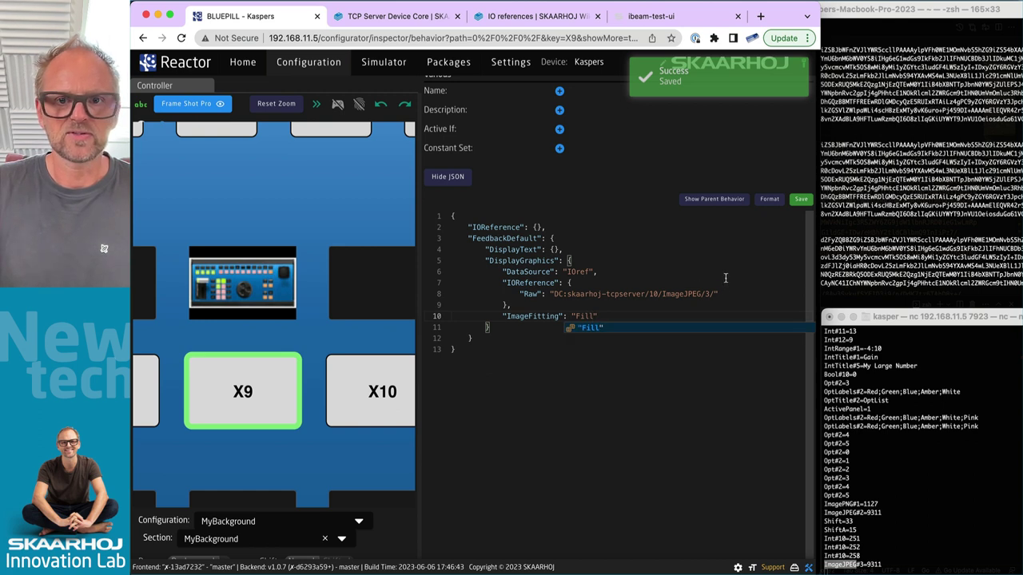
{"action": "left_click", "coordinate": [800, 200]}
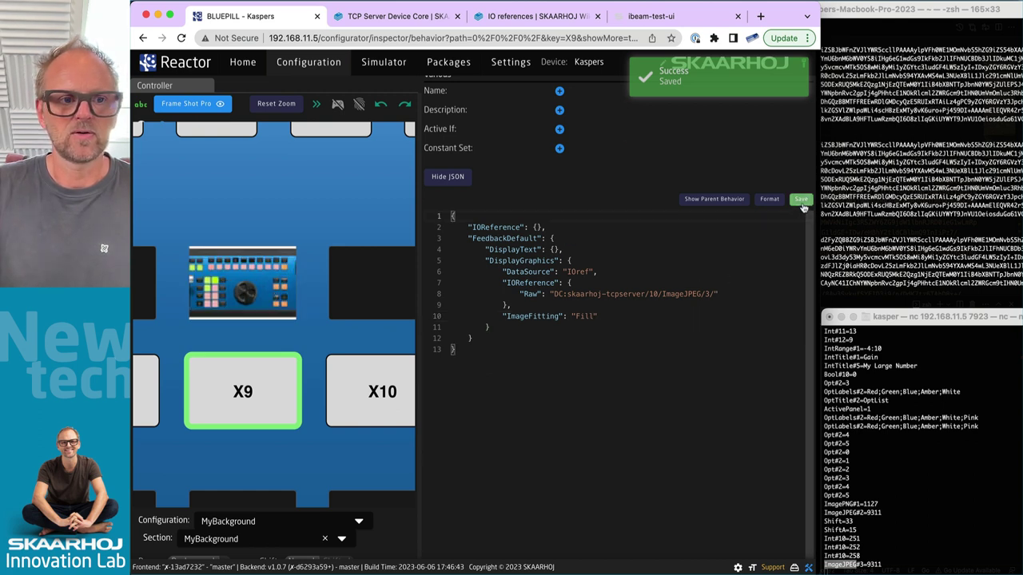
{"action": "double_click", "coordinate": [585, 316]}
{"action": "type", "text": "Str"}
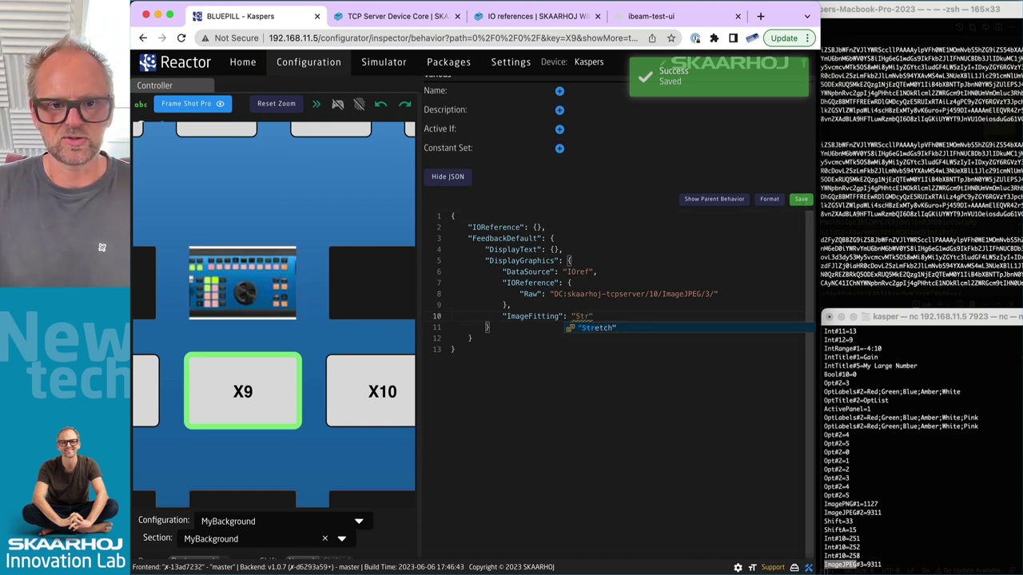
{"action": "key", "text": "Return"}
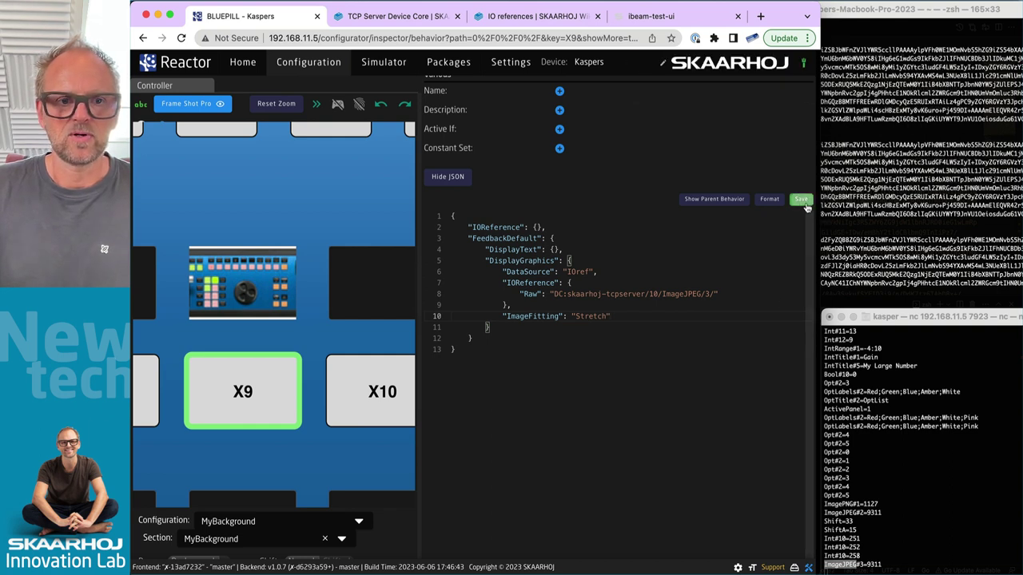
{"action": "left_click", "coordinate": [801, 199]}
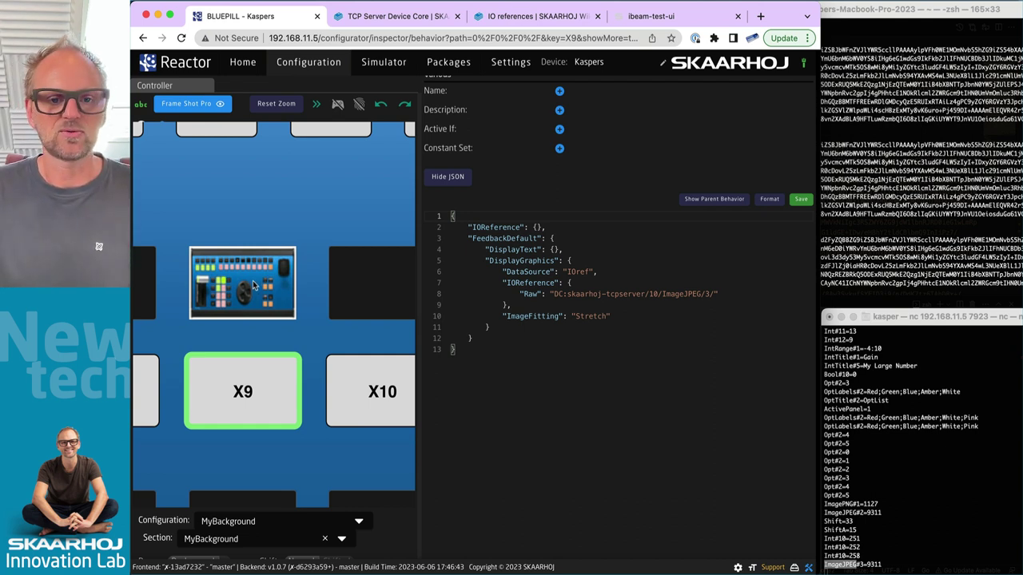
Step: Select button B1 and open its behavior's All Parameters (Advanced) editor
{"action": "scroll", "coordinate": [260, 209], "scroll_direction": "up", "scroll_amount": 5}
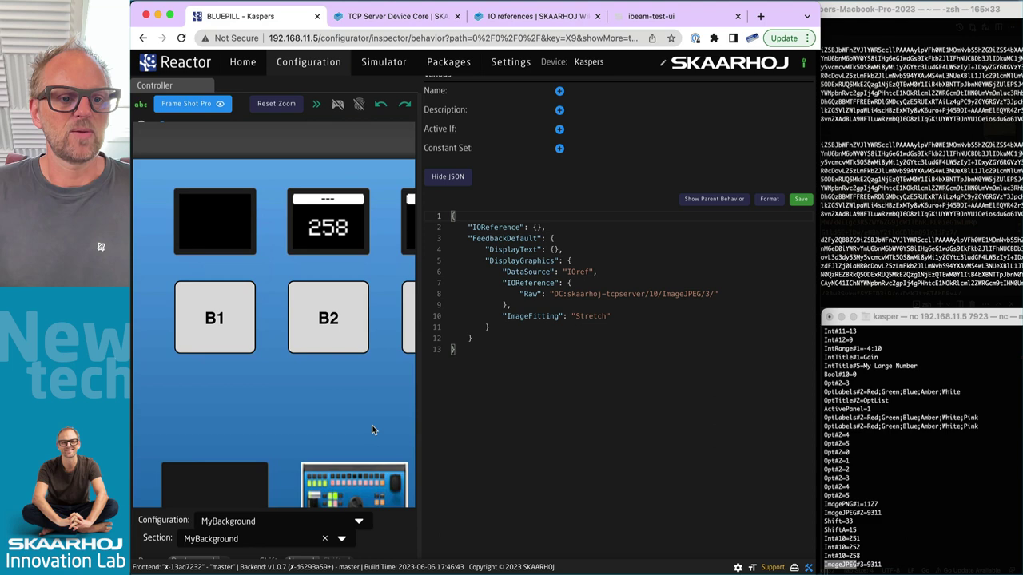
{"action": "left_click", "coordinate": [231, 319]}
{"action": "left_click", "coordinate": [217, 320]}
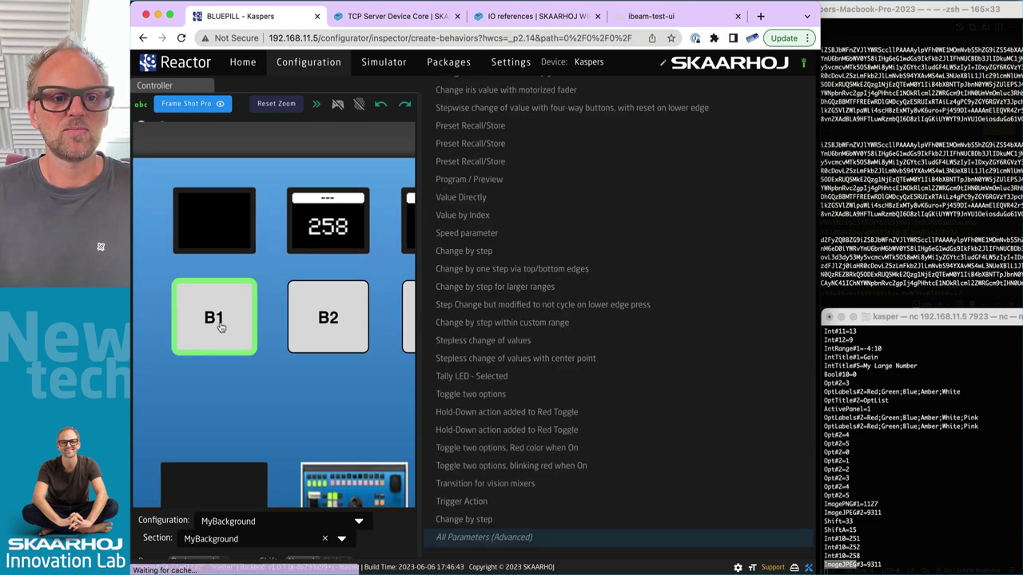
{"action": "scroll", "coordinate": [540, 214], "scroll_direction": "up", "scroll_amount": 10}
{"action": "left_click", "coordinate": [477, 195]}
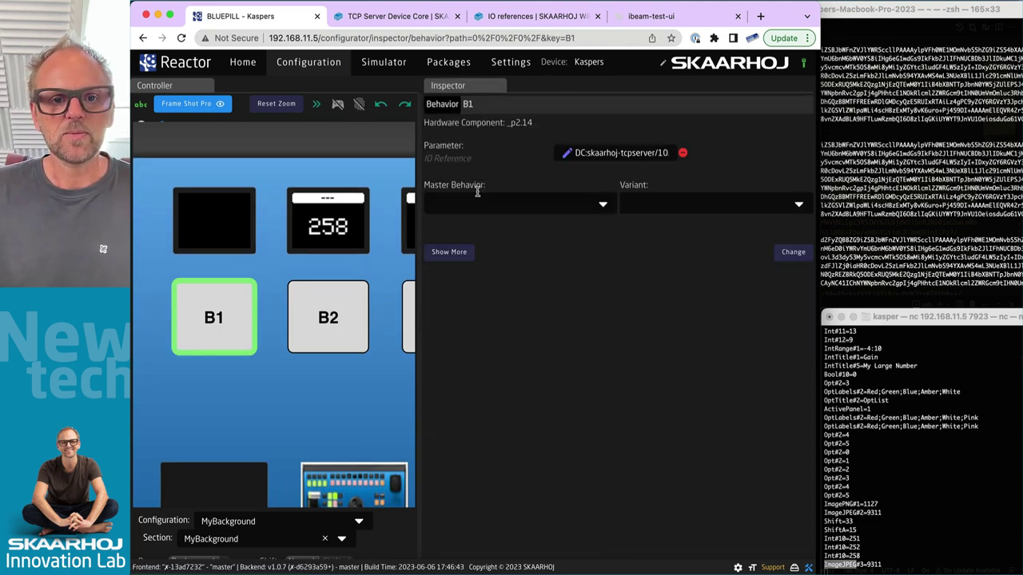
Step: Expand Default Feedback and set its Graphic Source to IO Reference
{"action": "left_click", "coordinate": [450, 252]}
{"action": "scroll", "coordinate": [616, 413], "scroll_direction": "down", "scroll_amount": 1}
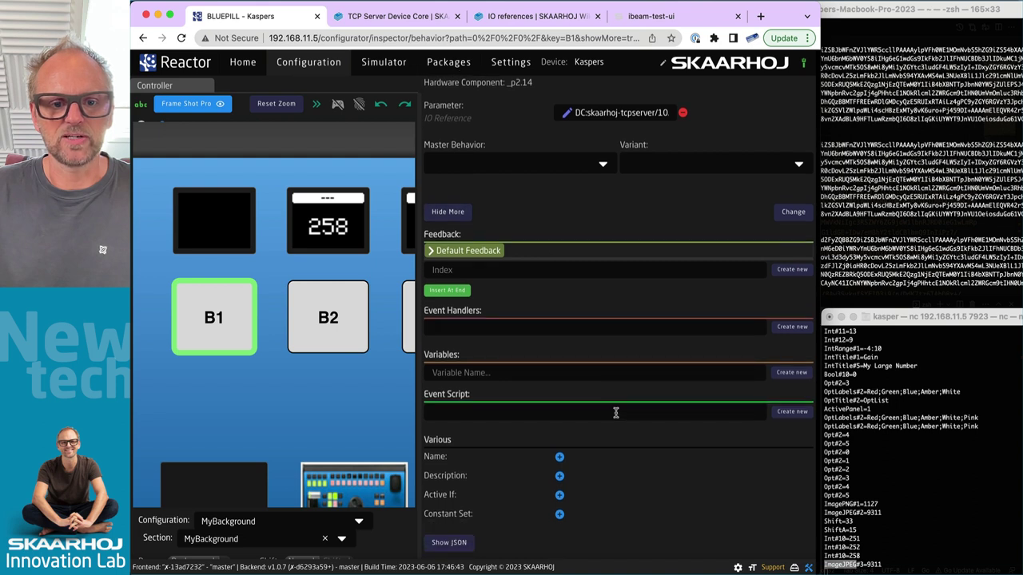
{"action": "left_click", "coordinate": [435, 251]}
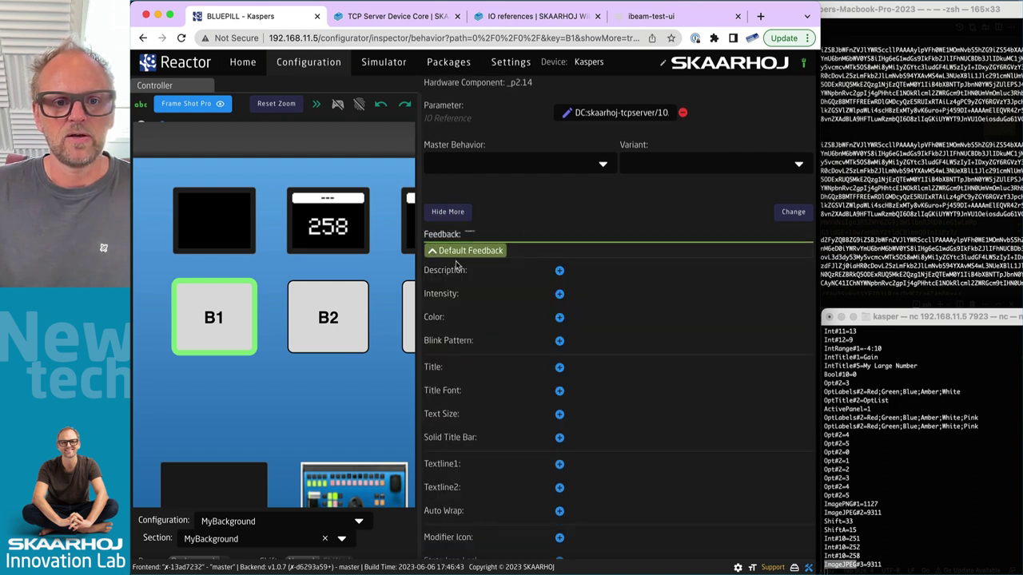
{"action": "scroll", "coordinate": [515, 349], "scroll_direction": "down", "scroll_amount": 8}
{"action": "left_click", "coordinate": [560, 340]}
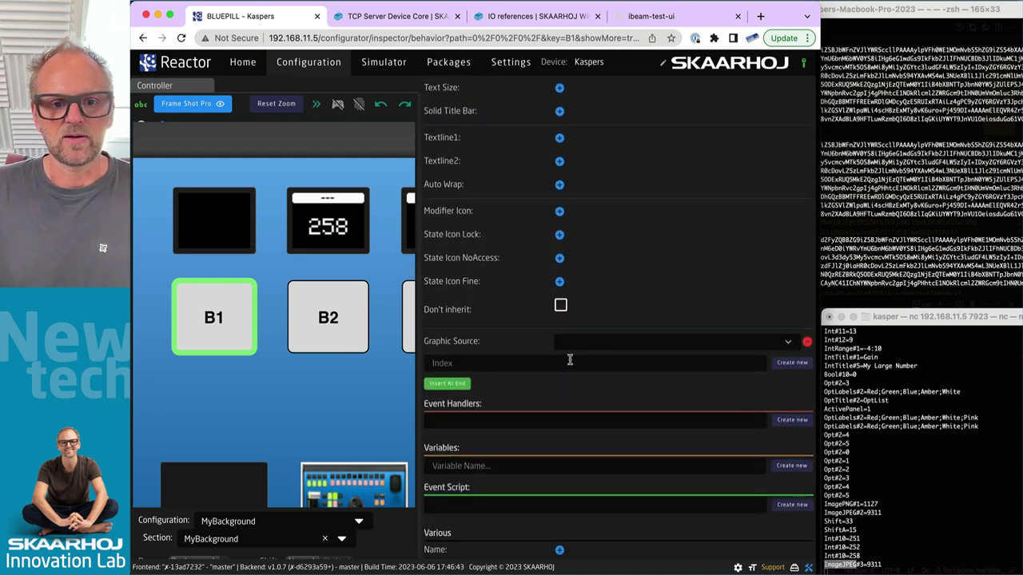
{"action": "left_click", "coordinate": [612, 341]}
{"action": "left_click", "coordinate": [575, 369]}
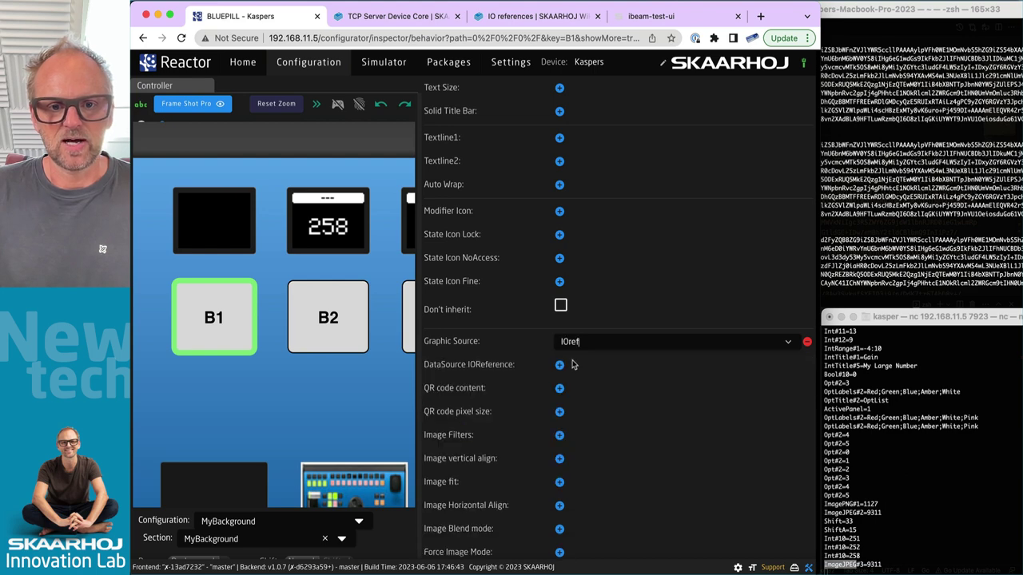
Step: In the JSON view, set the IOReference Raw to DC:skaarhoj-tcpserver/10/ImagePNG/1/
{"action": "scroll", "coordinate": [631, 412], "scroll_direction": "down", "scroll_amount": 8}
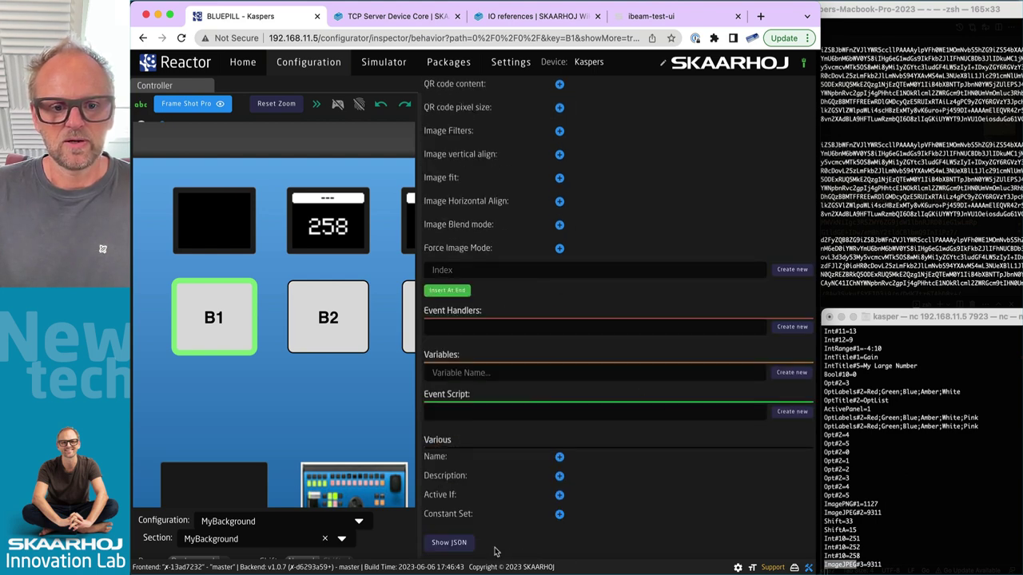
{"action": "left_click", "coordinate": [449, 543]}
{"action": "scroll", "coordinate": [596, 322], "scroll_direction": "down", "scroll_amount": 12}
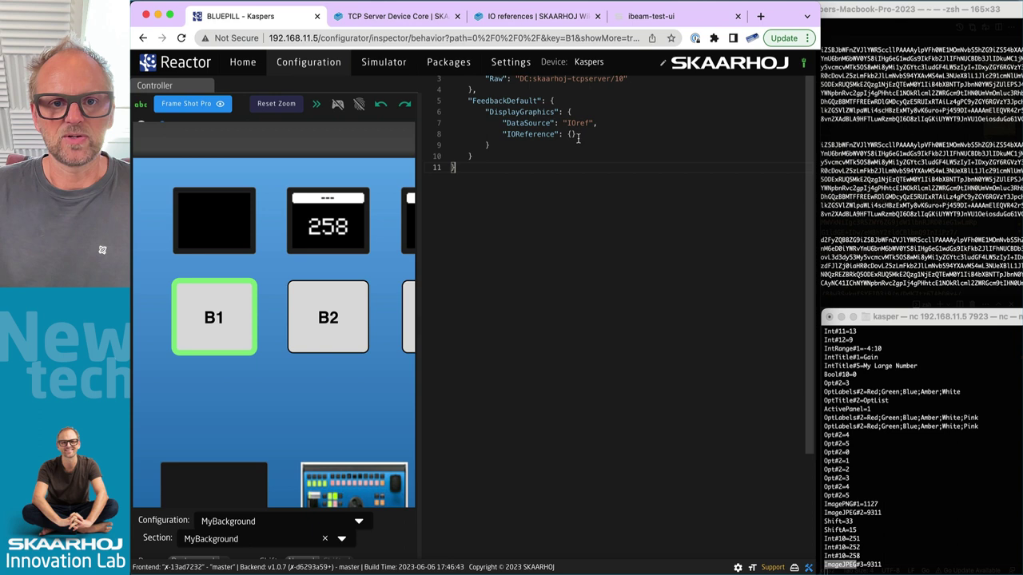
{"action": "left_click", "coordinate": [573, 134]}
{"action": "key", "text": "Return"}
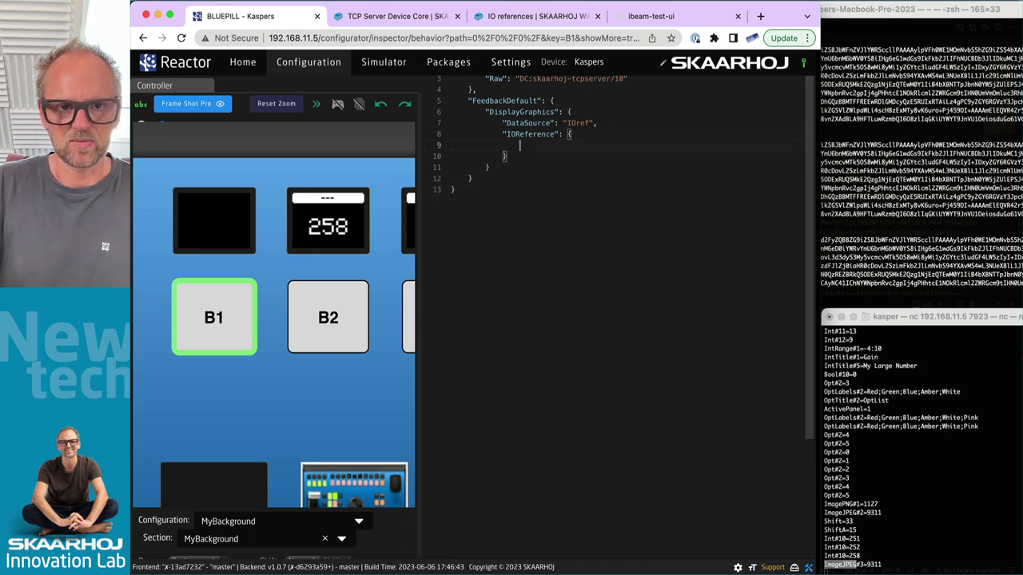
{"action": "type", "text": "R"}
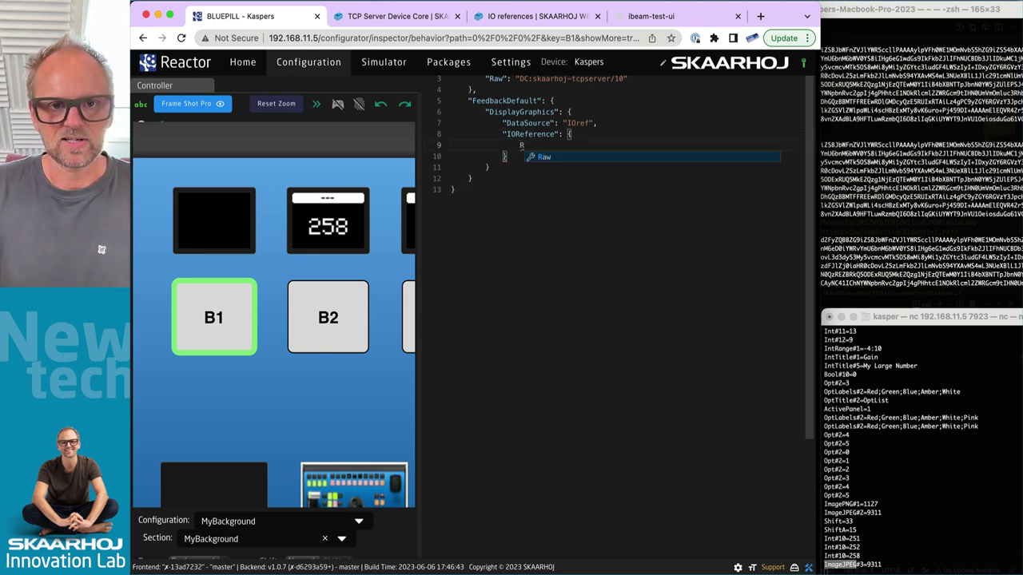
{"action": "key", "text": "Return"}
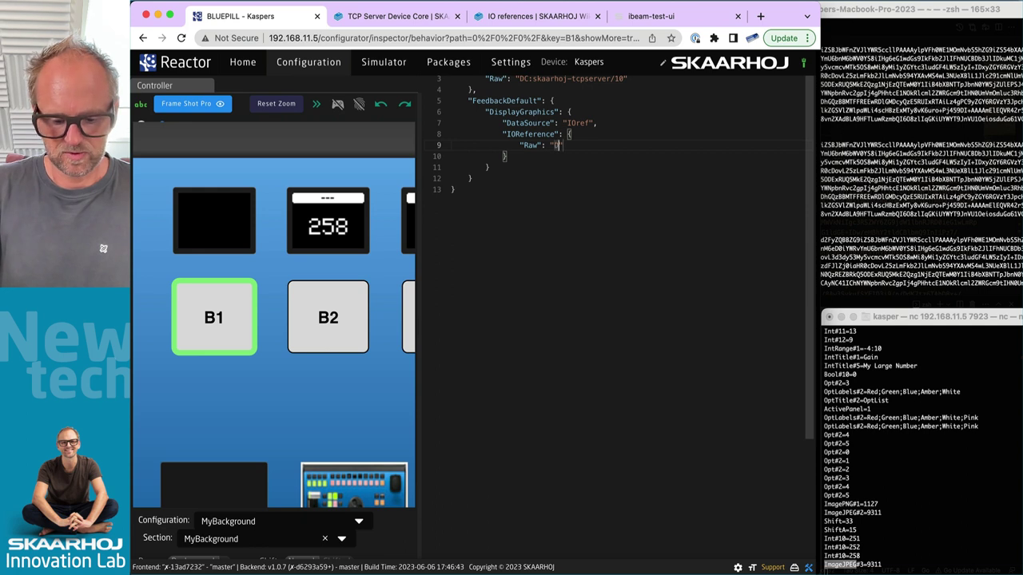
{"action": "type", "text": "DC:"}
{"action": "type", "text": "ImageJPEG"}
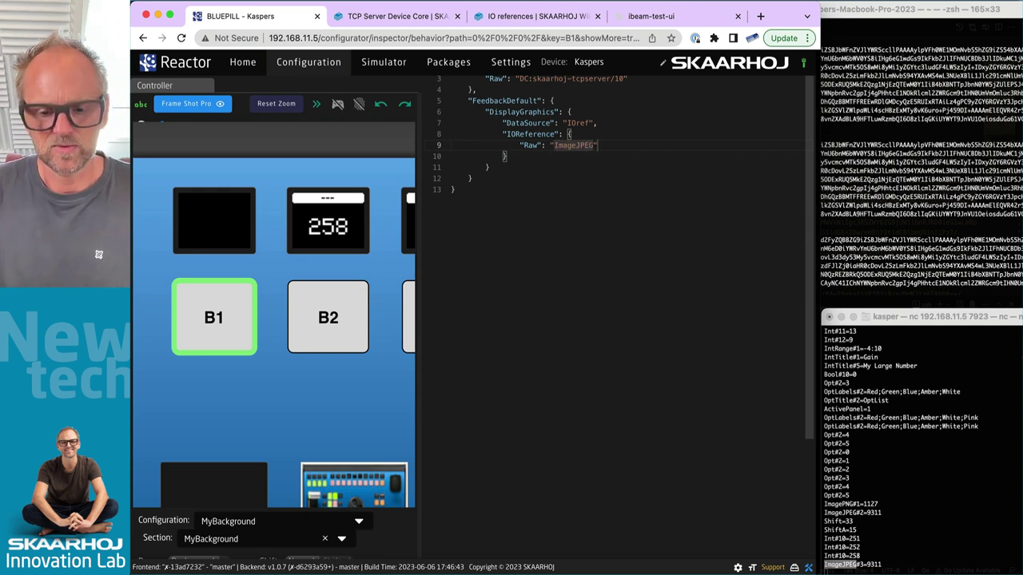
{"action": "key", "text": "super+z"}
{"action": "type", "text": "DC:"}
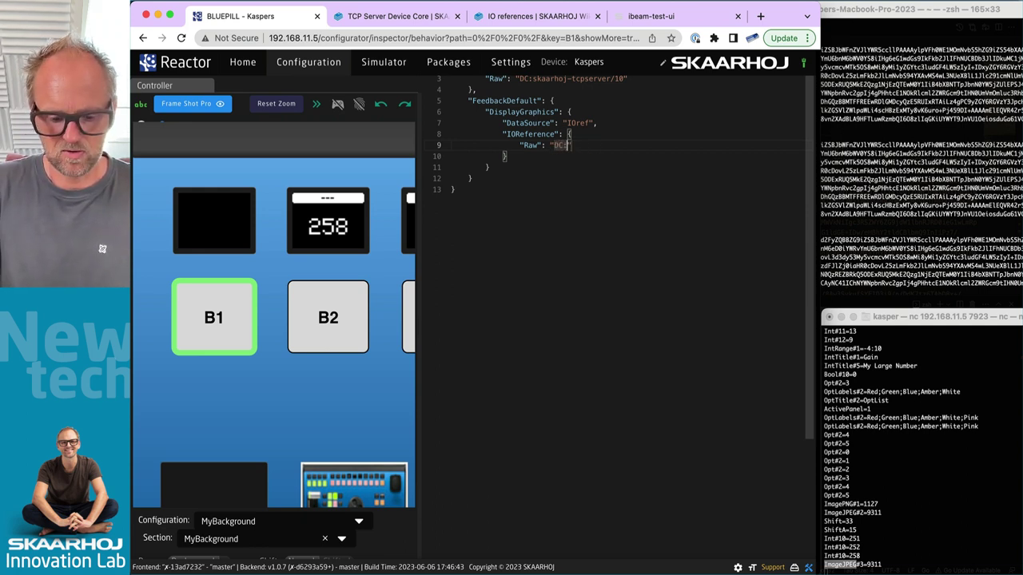
{"action": "type", "text": "skaarhoj-"}
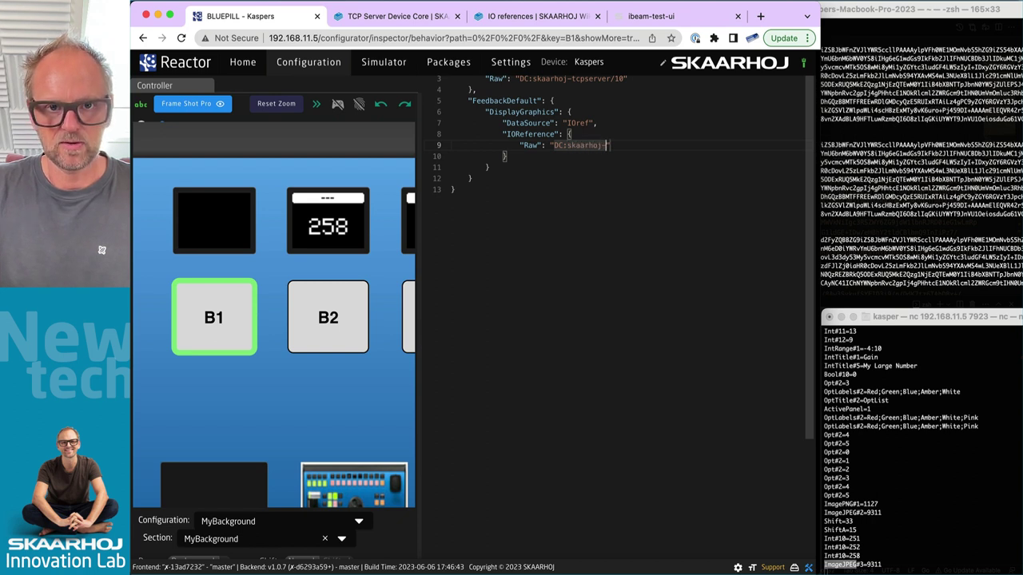
{"action": "type", "text": "tcpserver/10/"}
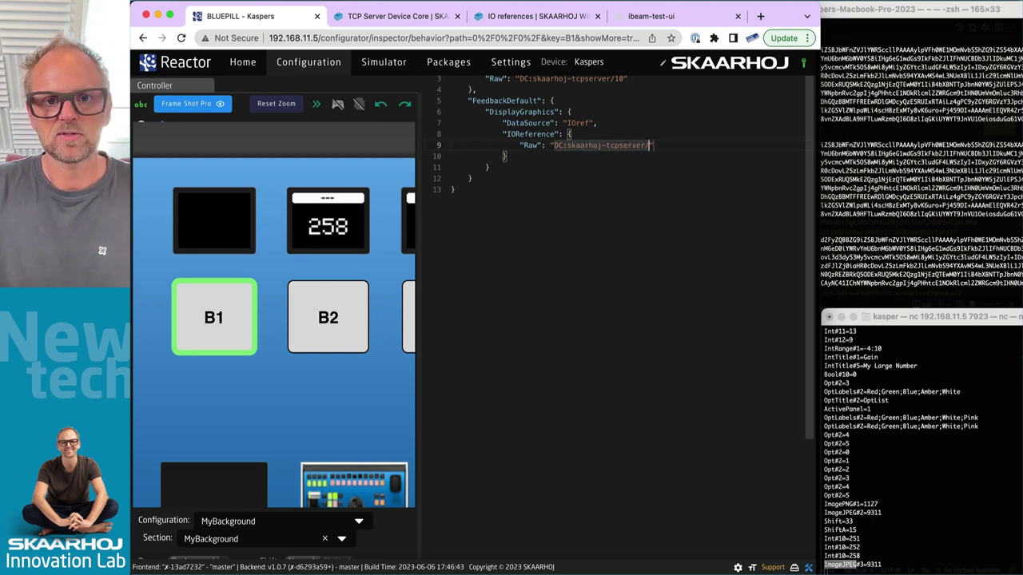
{"action": "type", "text": "ImagePNG/"}
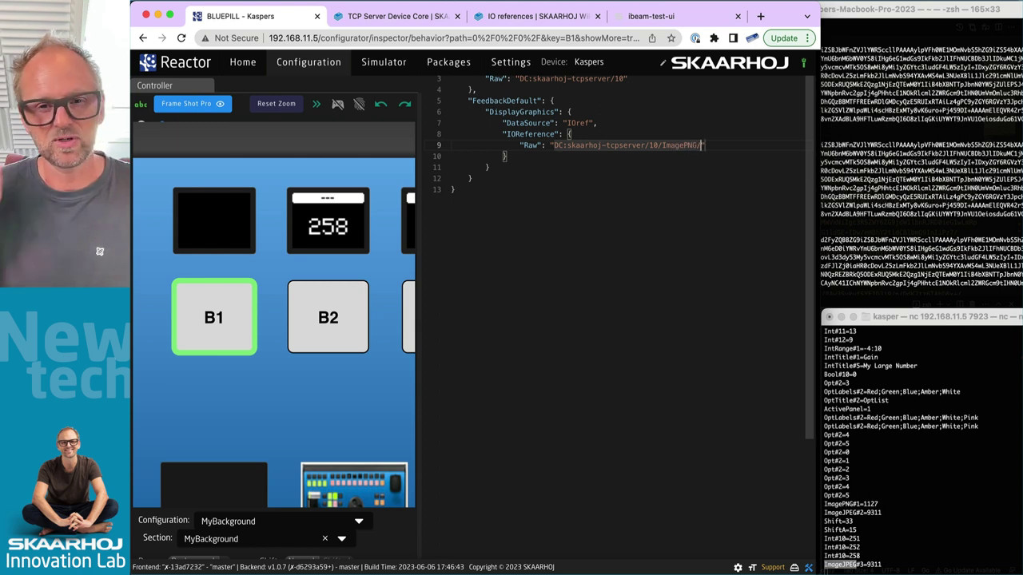
{"action": "type", "text": "1"}
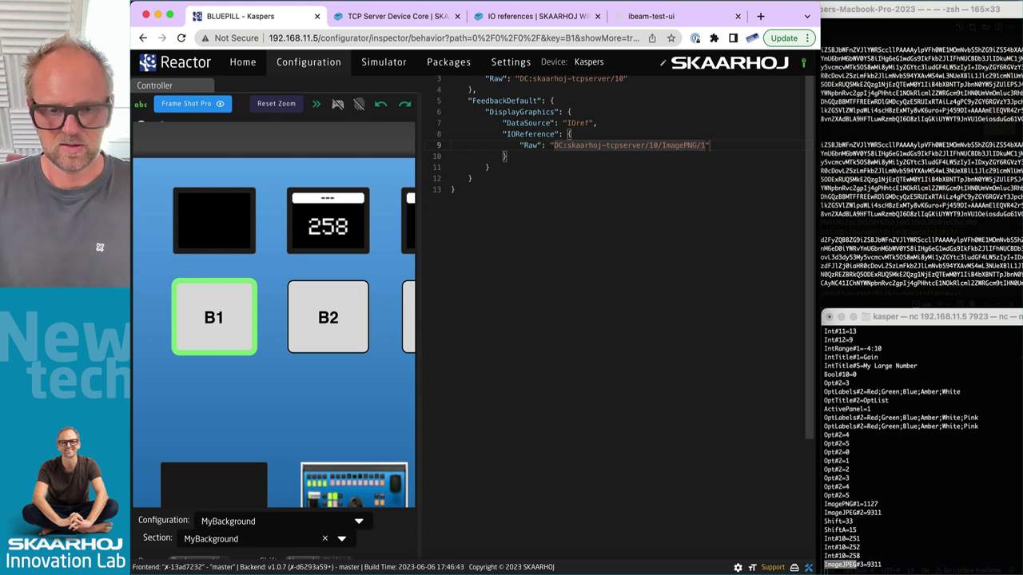
{"action": "type", "text": "/"}
{"action": "scroll", "coordinate": [710, 249], "scroll_direction": "up", "scroll_amount": 2}
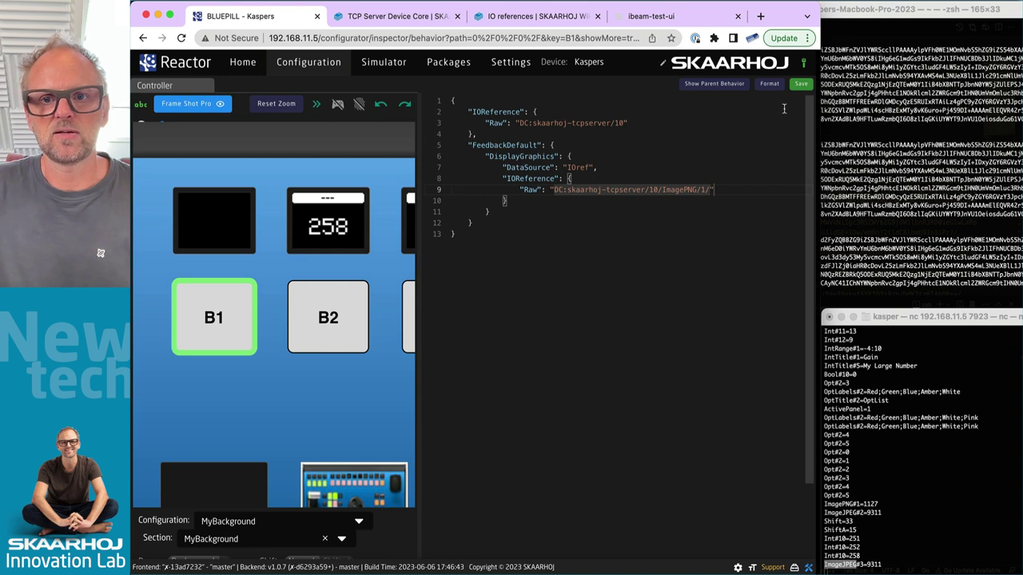
Step: Save B1's behavior and widen the controller simulator to show more buttons
{"action": "left_click", "coordinate": [800, 83]}
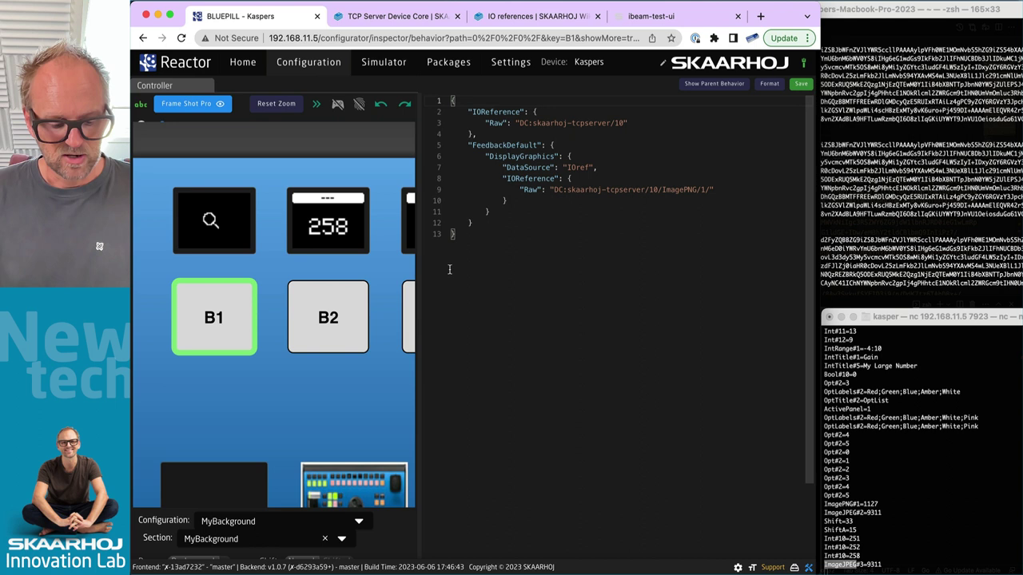
{"action": "scroll", "coordinate": [356, 337], "scroll_direction": "up", "scroll_amount": 3}
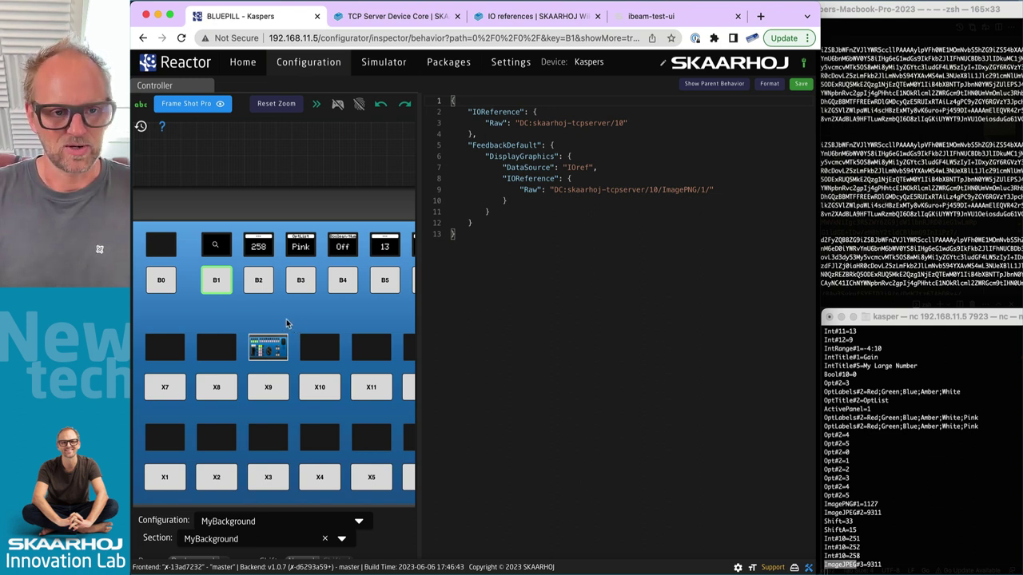
{"action": "left_click_drag", "start_coordinate": [421, 306], "coordinate": [593, 320]}
Step: Open the Option List Value parameter under Option Lists in the test UI
{"action": "left_click", "coordinate": [660, 22]}
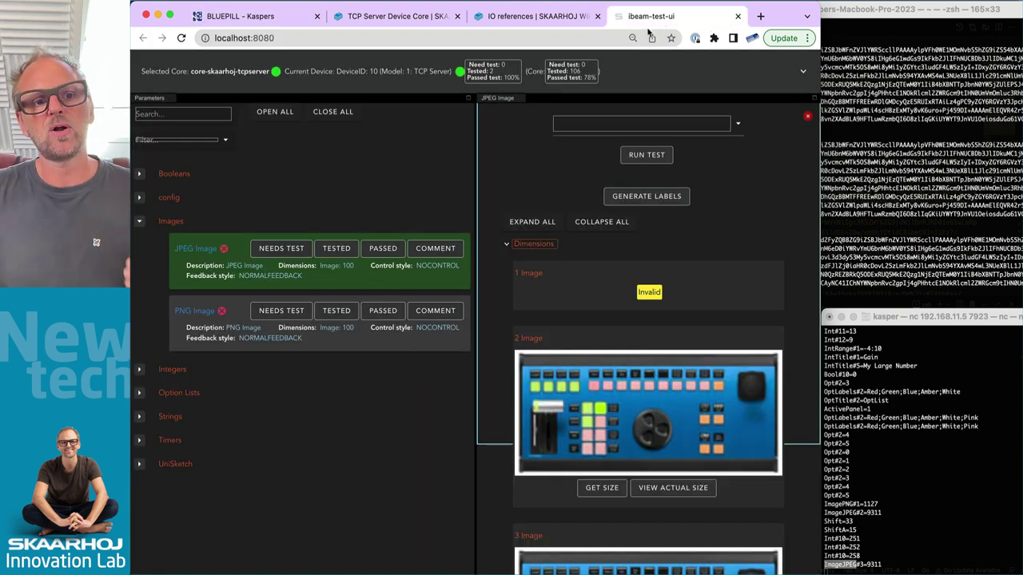
{"action": "left_click", "coordinate": [140, 223]}
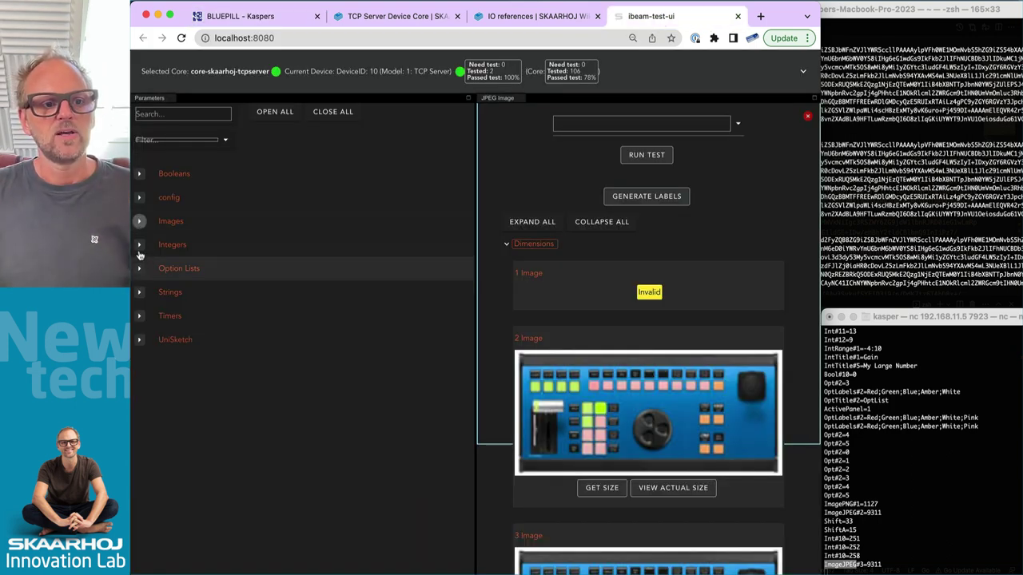
{"action": "left_click", "coordinate": [139, 245]}
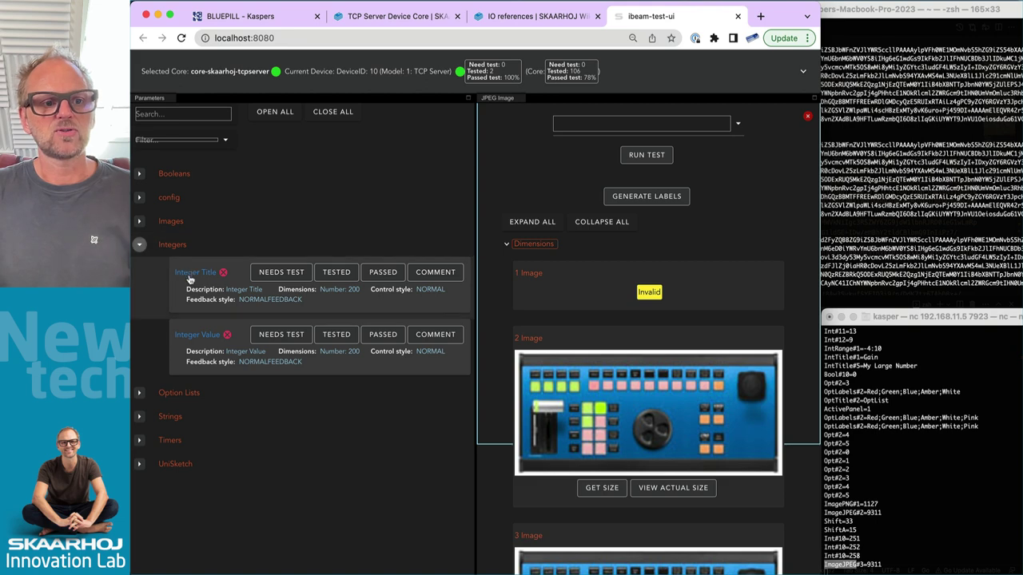
{"action": "left_click", "coordinate": [139, 244]}
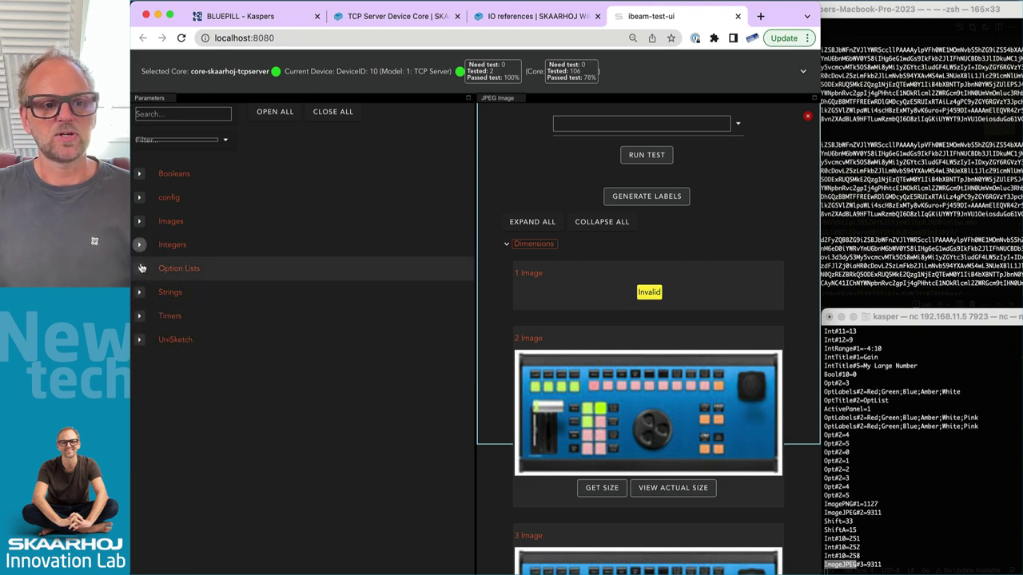
{"action": "left_click", "coordinate": [141, 269]}
{"action": "left_click", "coordinate": [218, 360]}
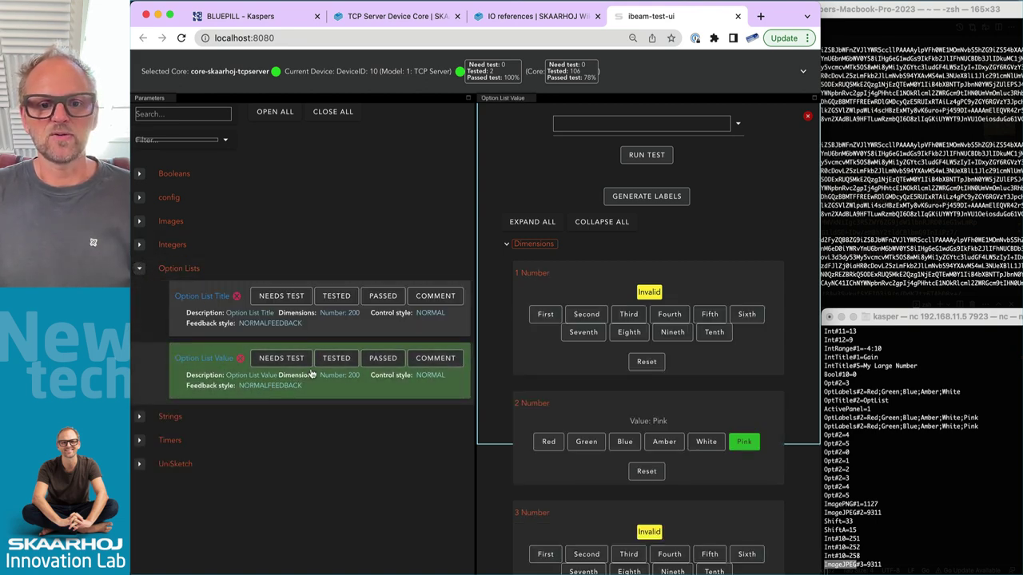
{"action": "scroll", "coordinate": [698, 420], "scroll_direction": "down", "scroll_amount": 5}
{"action": "scroll", "coordinate": [699, 424], "scroll_direction": "down", "scroll_amount": 10}
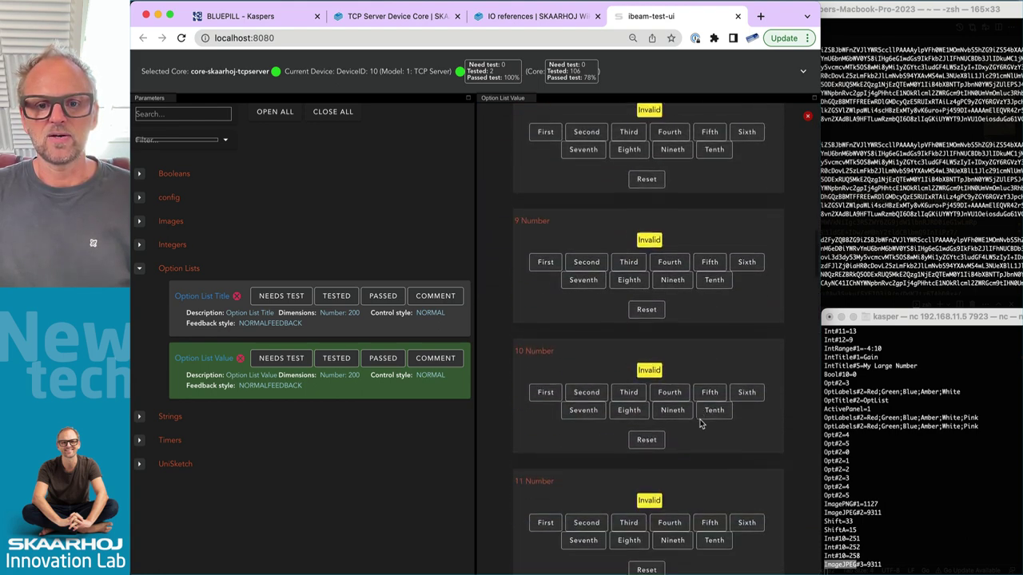
{"action": "scroll", "coordinate": [698, 424], "scroll_direction": "up", "scroll_amount": 20}
{"action": "scroll", "coordinate": [701, 423], "scroll_direction": "down", "scroll_amount": 3}
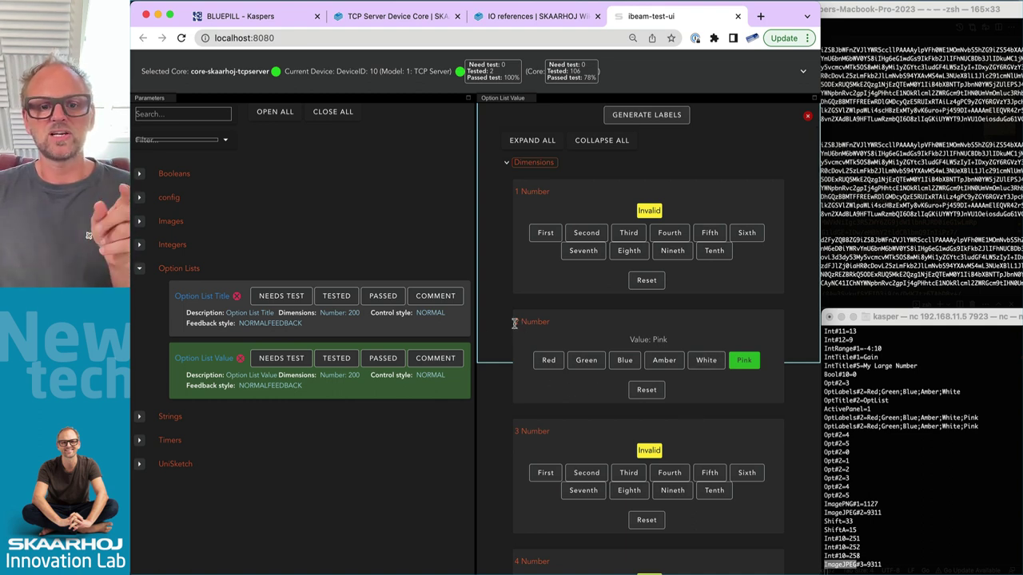
{"action": "left_click_drag", "start_coordinate": [512, 323], "coordinate": [564, 327]}
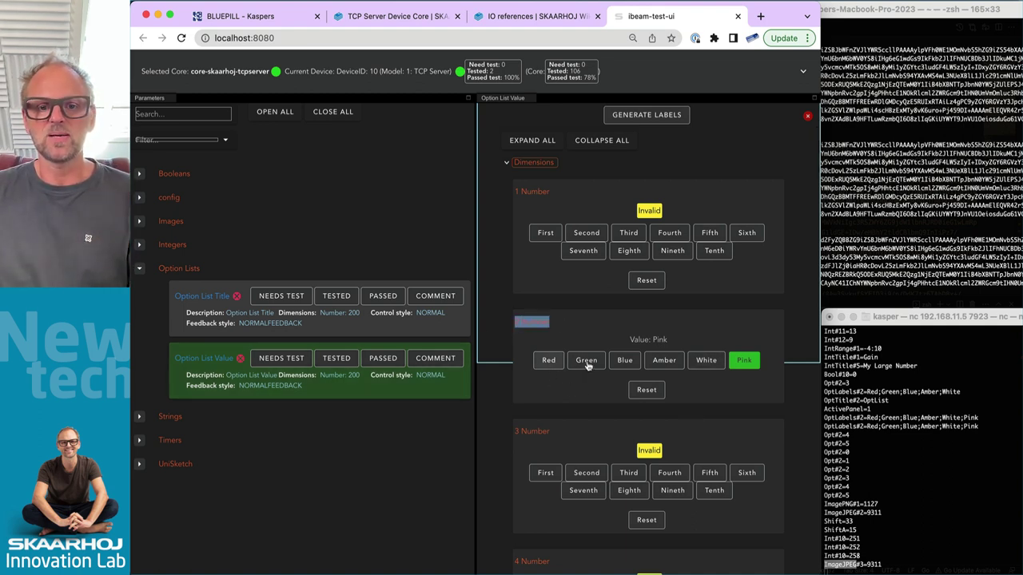
Step: Resend the OptLabels#2 line from the terminal with shortened Red, Green, Blue labels
{"action": "left_click", "coordinate": [952, 468]}
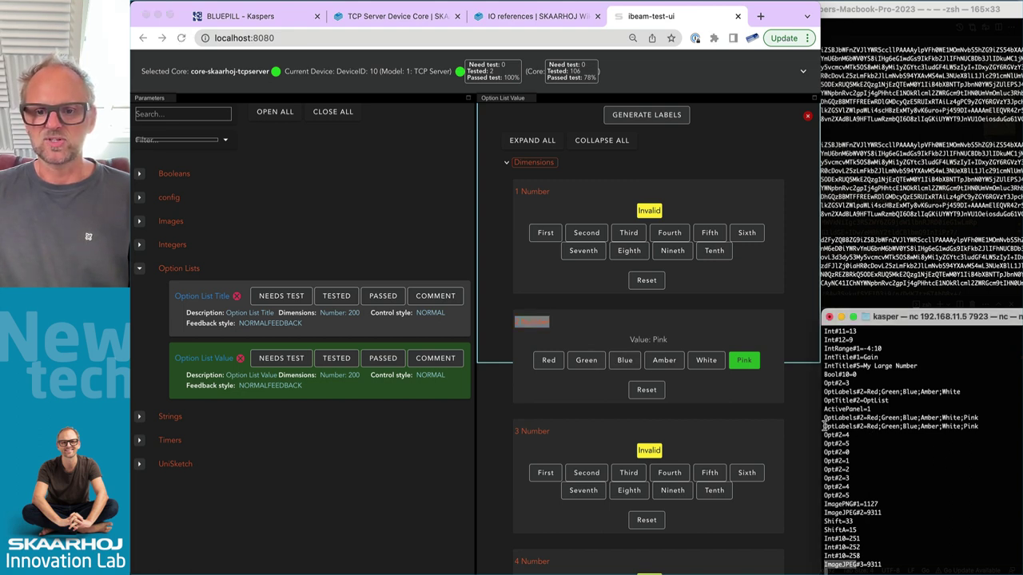
{"action": "left_click_drag", "start_coordinate": [824, 427], "coordinate": [979, 427]}
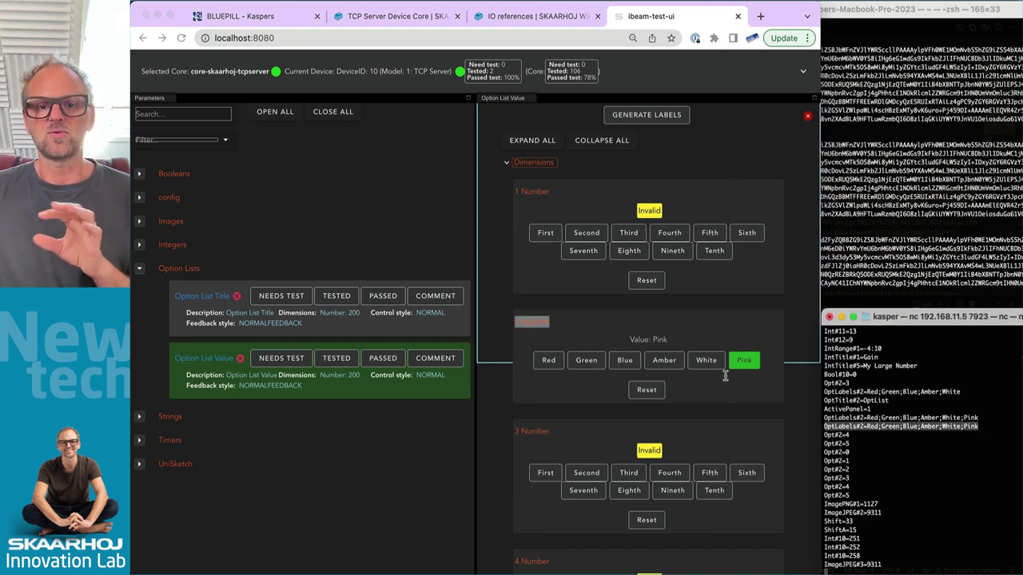
{"action": "type", "text": "OptLabels#2=Red;Green;Blue;Amber;White;Pink"}
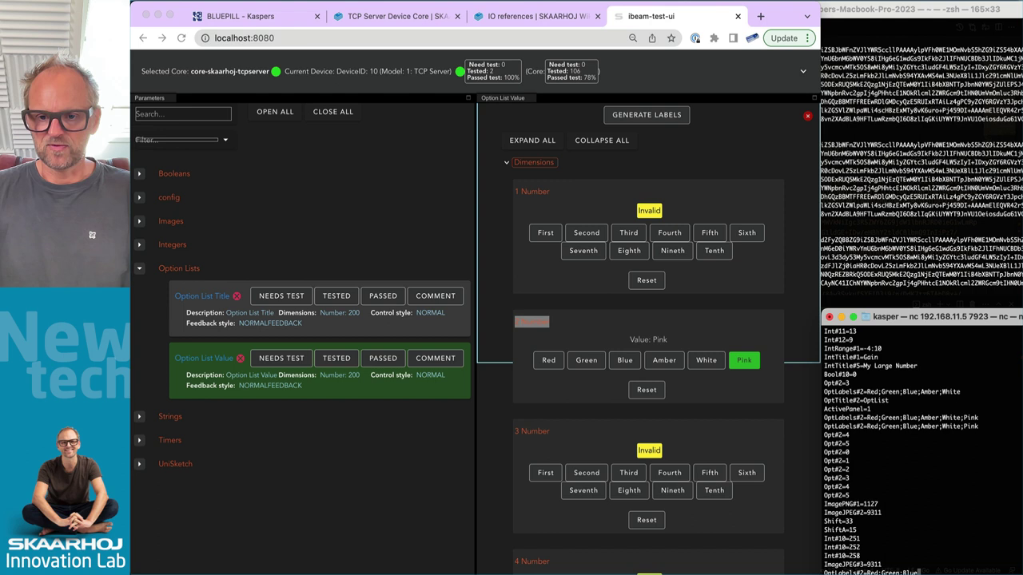
{"action": "key", "text": "Return"}
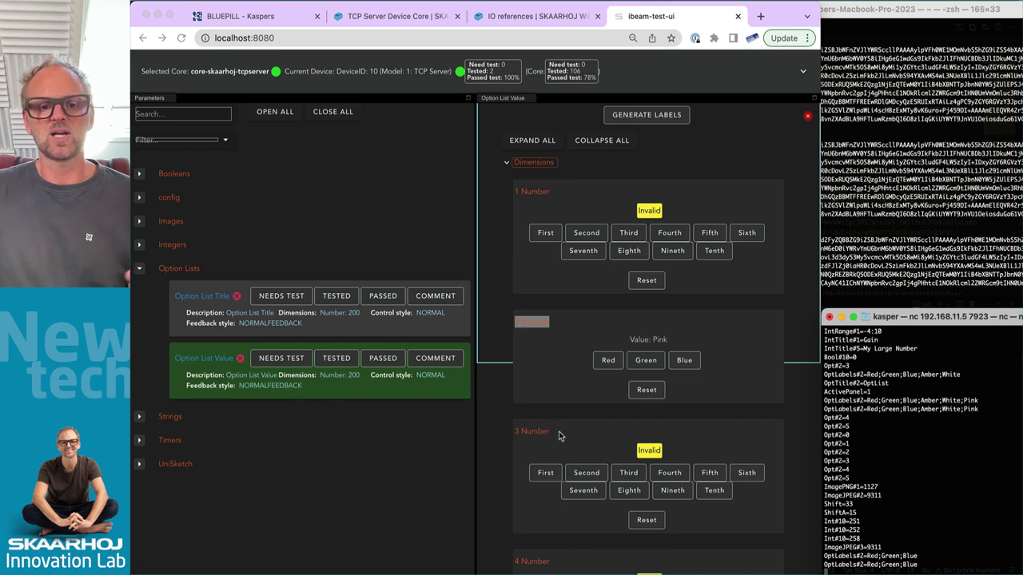
{"action": "scroll", "coordinate": [560, 434], "scroll_direction": "down", "scroll_amount": 20}
{"action": "scroll", "coordinate": [559, 434], "scroll_direction": "up", "scroll_amount": 20}
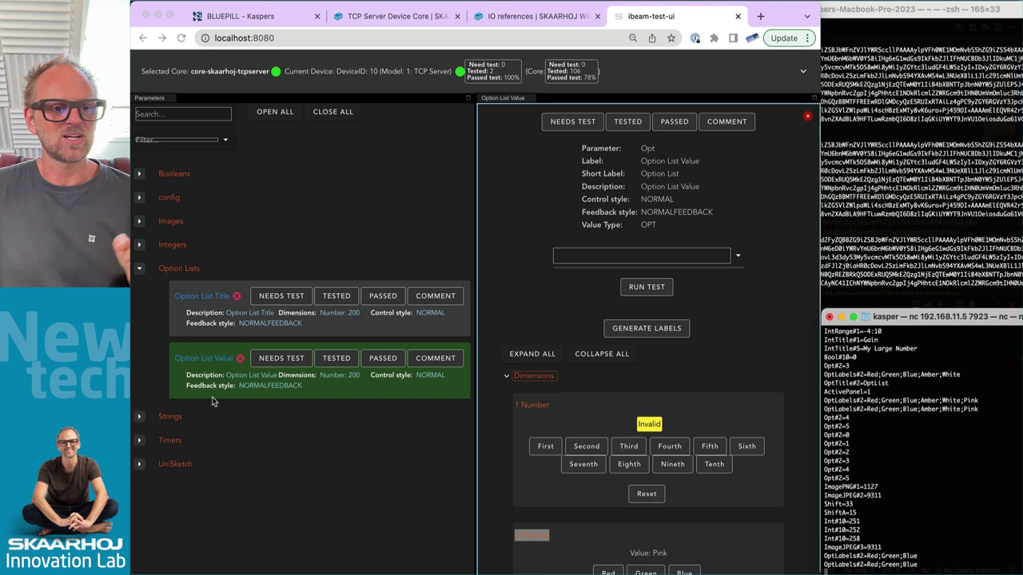
Step: Collapse Option Lists, expand Strings and open the String Matrix Value parameter
{"action": "left_click", "coordinate": [138, 270]}
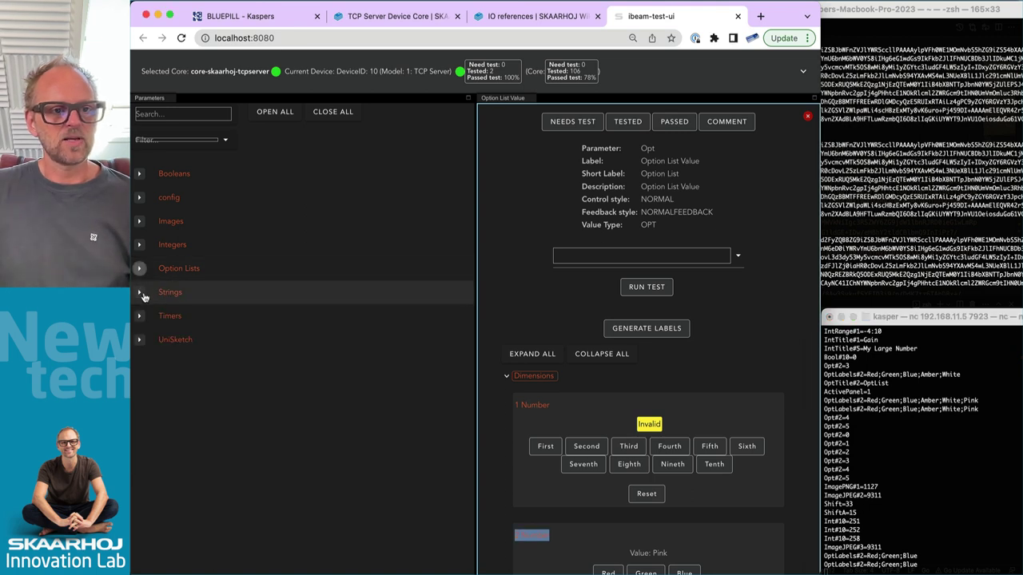
{"action": "left_click", "coordinate": [144, 293]}
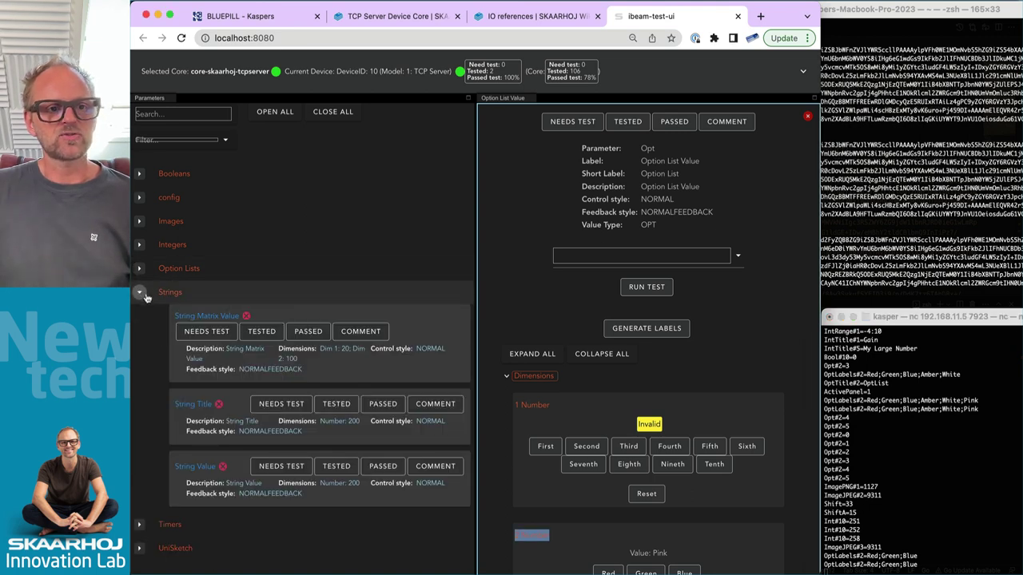
{"action": "left_click", "coordinate": [195, 476]}
{"action": "left_click", "coordinate": [194, 429]}
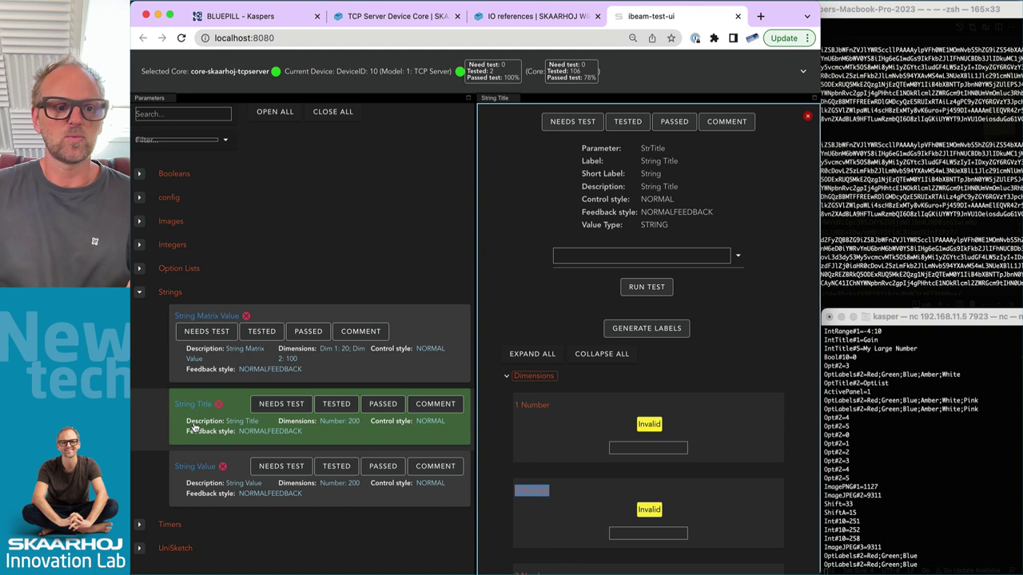
{"action": "left_click", "coordinate": [192, 363]}
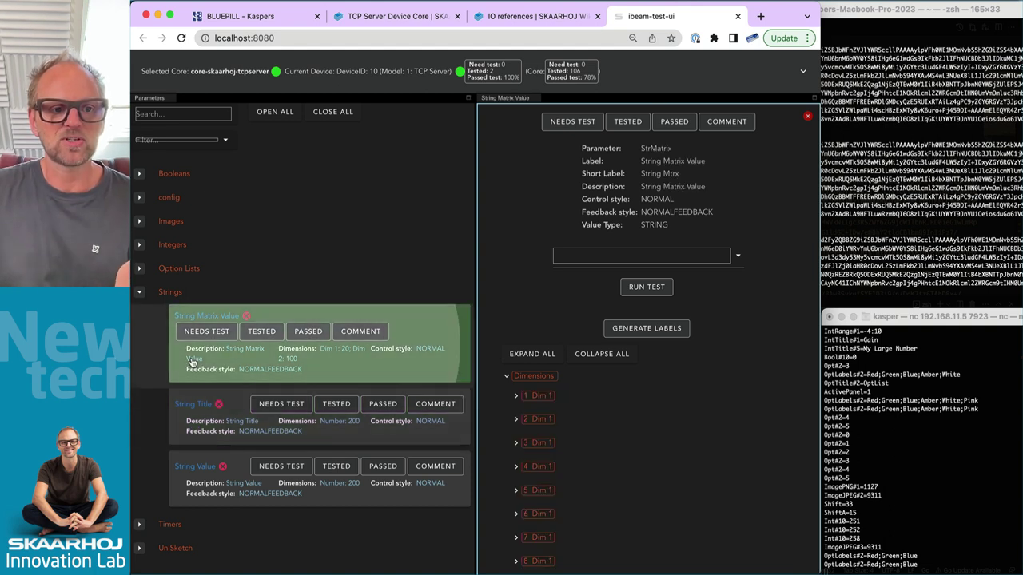
Step: In Dimensions, expand the third Dim 1 row to reveal its Dim 2 entries
{"action": "left_click", "coordinate": [507, 376]}
{"action": "left_click", "coordinate": [507, 377]}
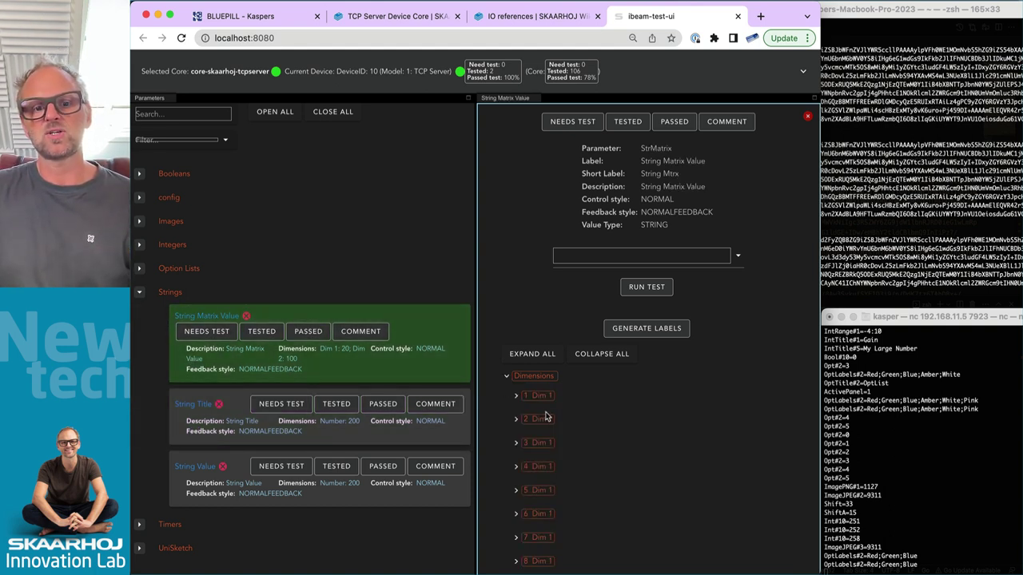
{"action": "scroll", "coordinate": [546, 448], "scroll_direction": "down", "scroll_amount": 5}
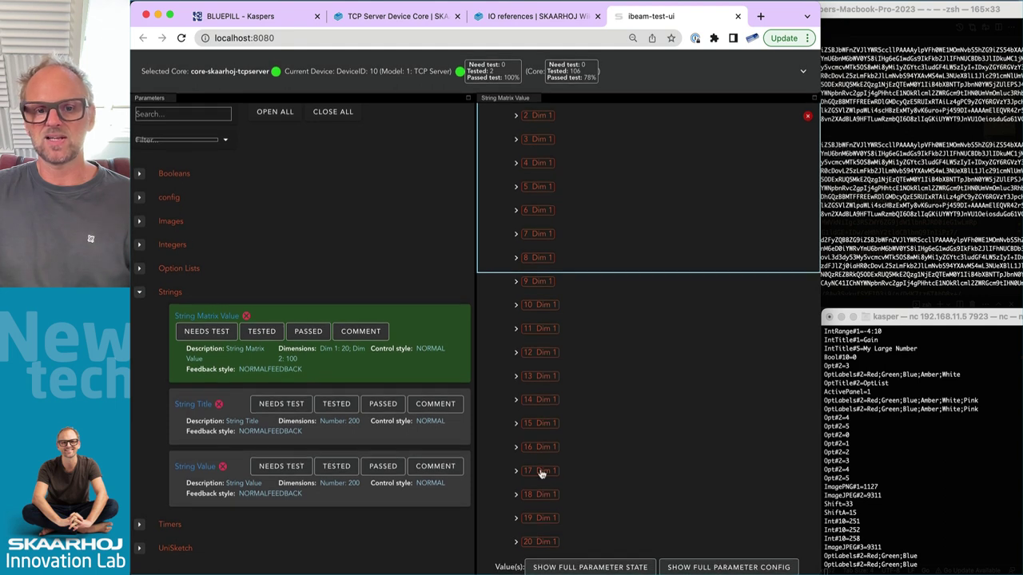
{"action": "scroll", "coordinate": [544, 463], "scroll_direction": "up", "scroll_amount": 5}
{"action": "left_click", "coordinate": [516, 397]}
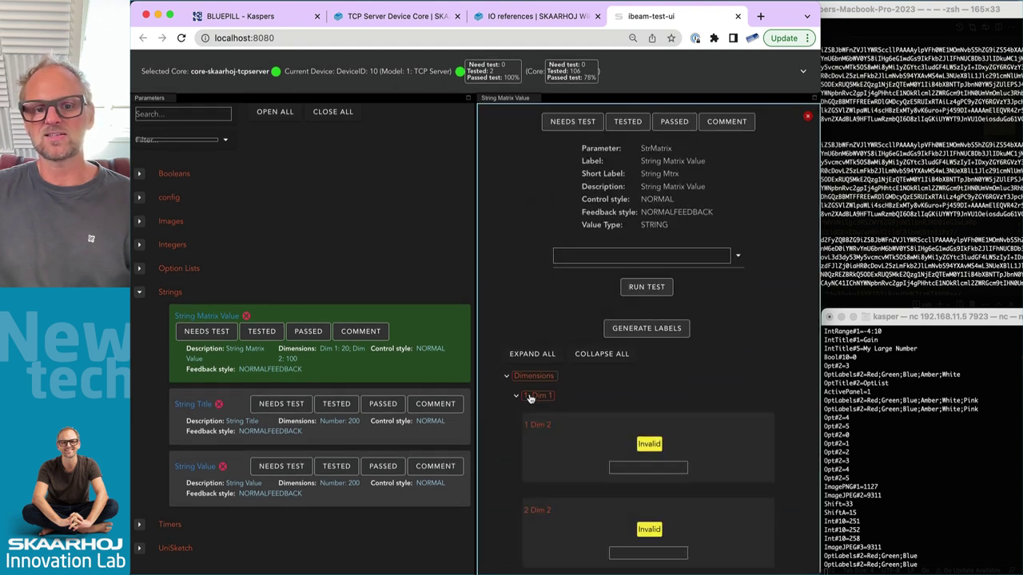
{"action": "scroll", "coordinate": [565, 405], "scroll_direction": "down", "scroll_amount": 15}
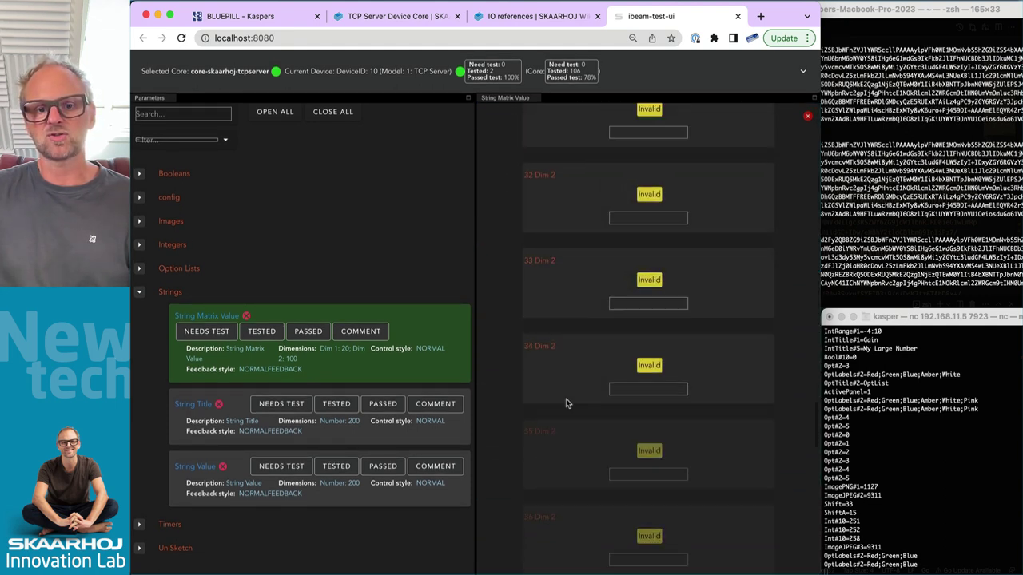
{"action": "scroll", "coordinate": [566, 404], "scroll_direction": "up", "scroll_amount": 15}
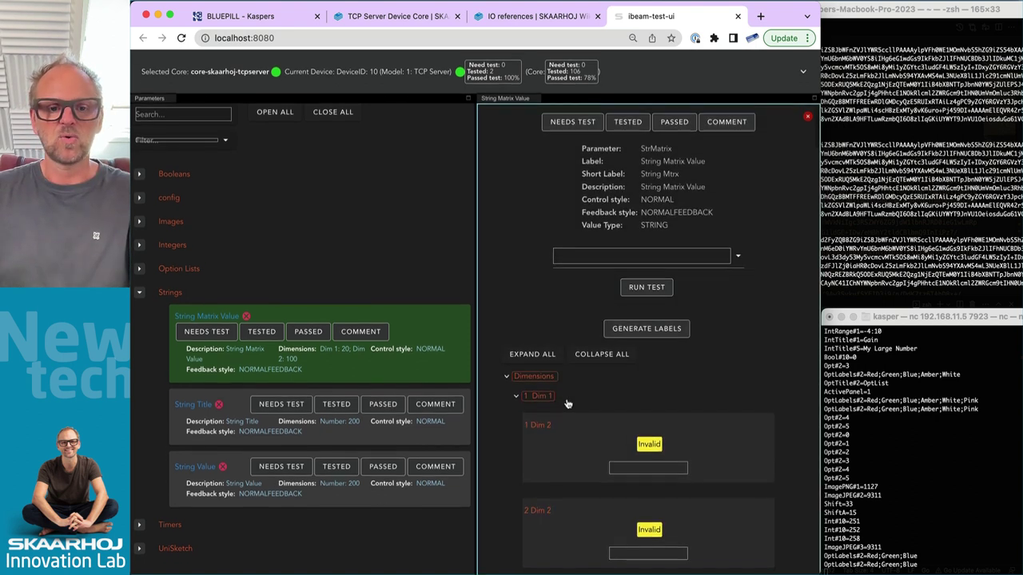
{"action": "scroll", "coordinate": [627, 380], "scroll_direction": "down", "scroll_amount": 3}
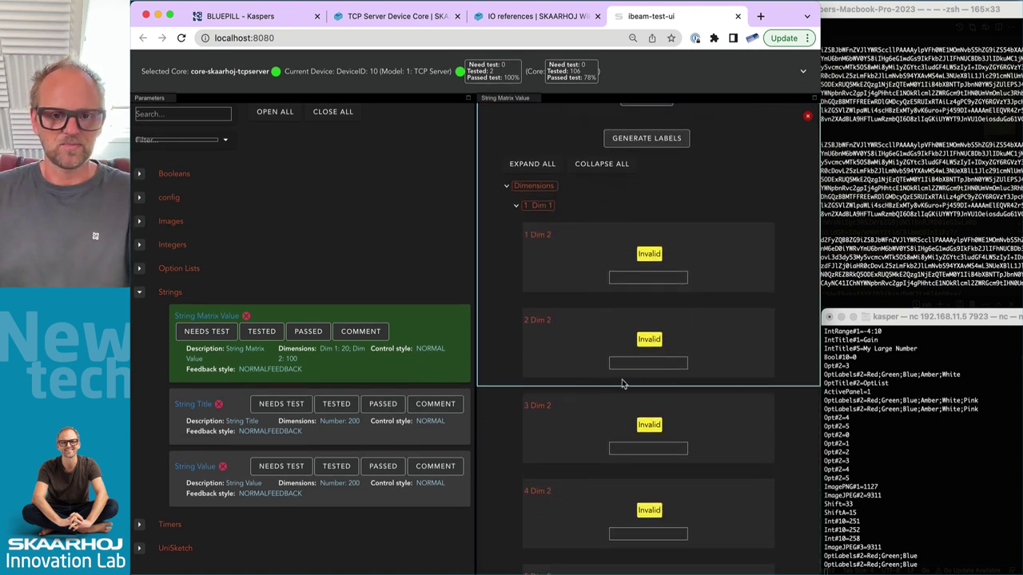
{"action": "left_click", "coordinate": [516, 206]}
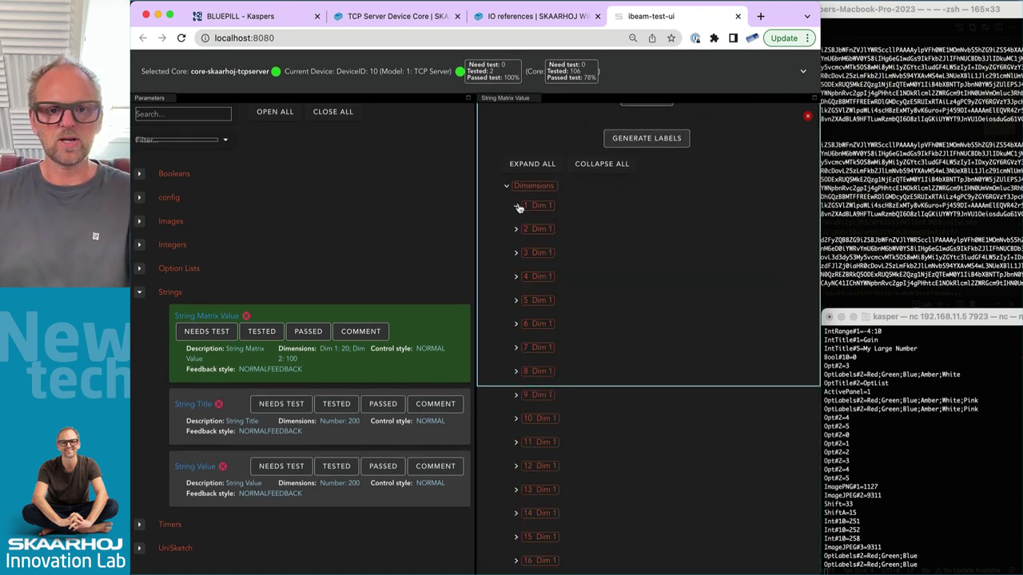
{"action": "left_click", "coordinate": [516, 254]}
{"action": "scroll", "coordinate": [557, 475], "scroll_direction": "down", "scroll_amount": 5}
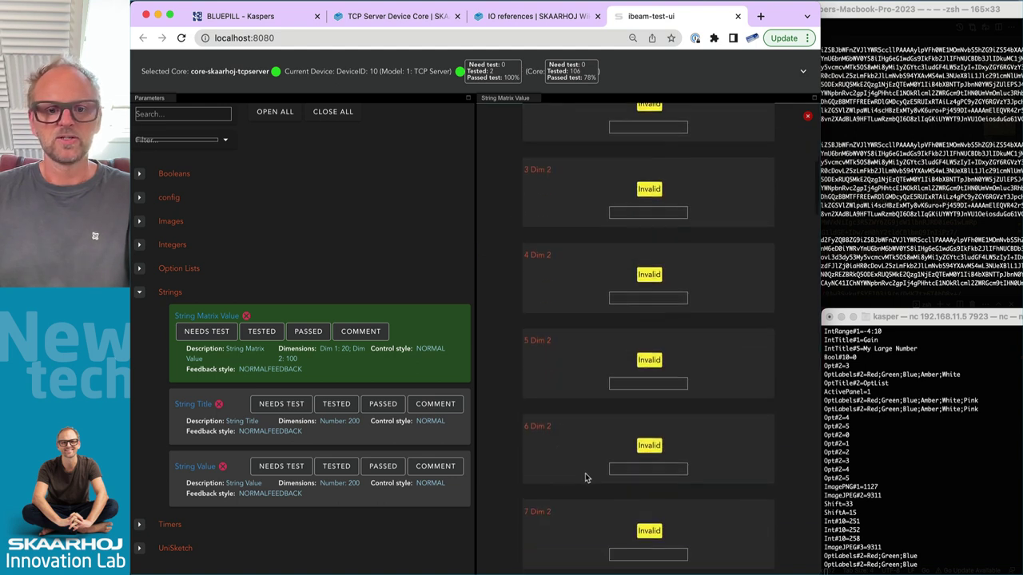
Step: Enter Apple in 6 Dim 2 and Pears in 7 Dim 2
{"action": "left_click", "coordinate": [657, 468]}
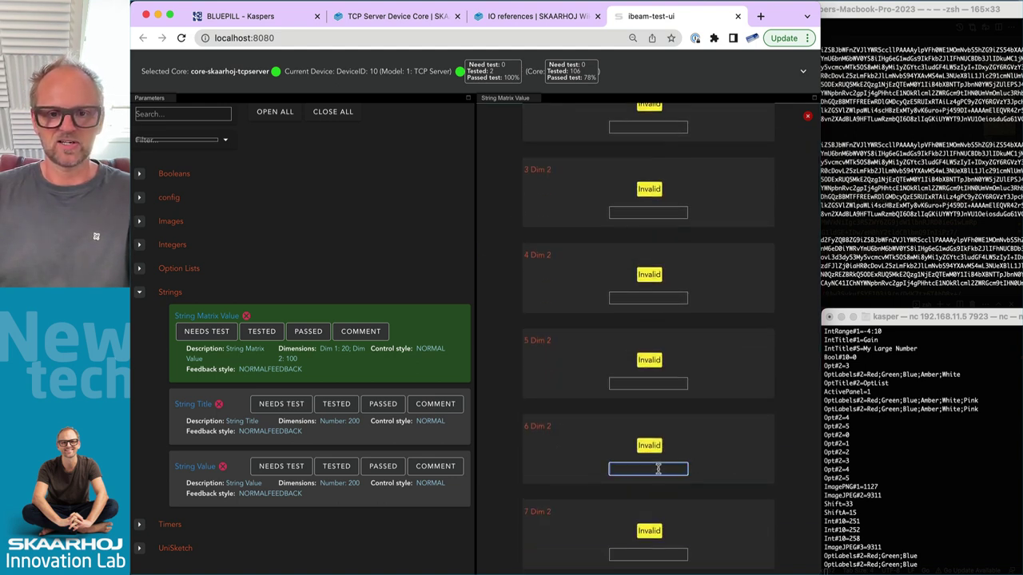
{"action": "type", "text": "Apple"}
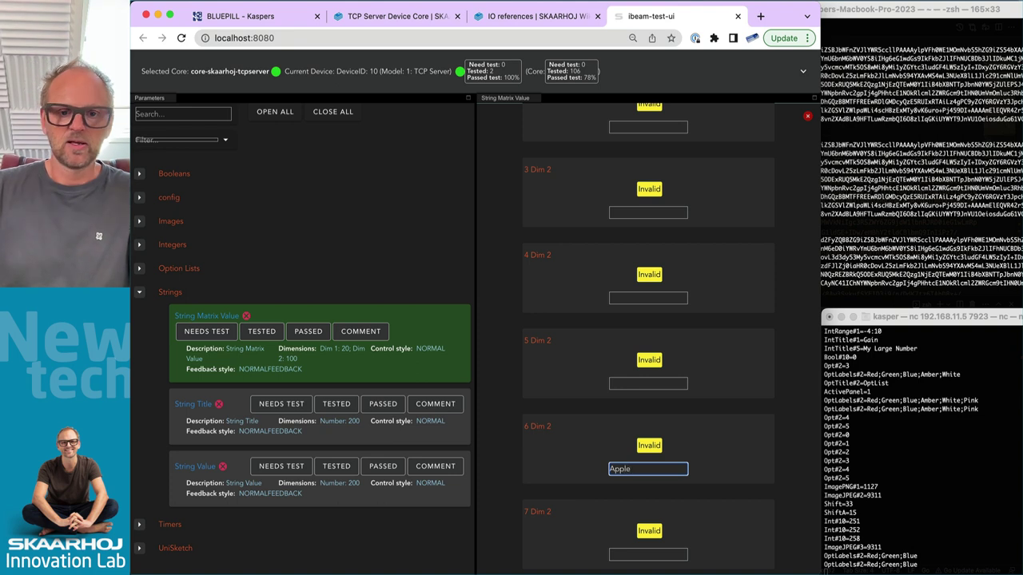
{"action": "left_click", "coordinate": [645, 554]}
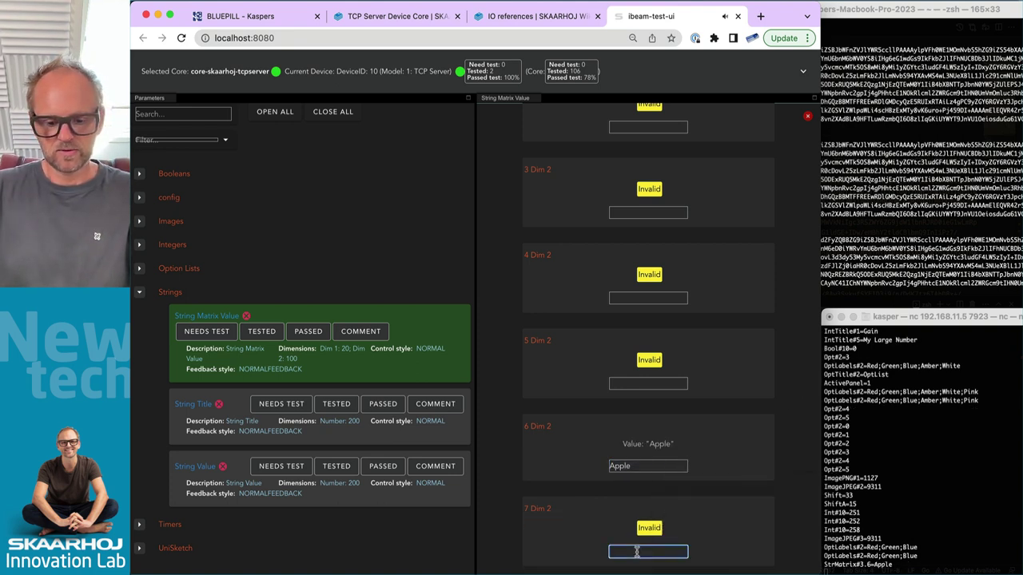
{"action": "type", "text": "Pears"}
{"action": "key", "text": "Tab"}
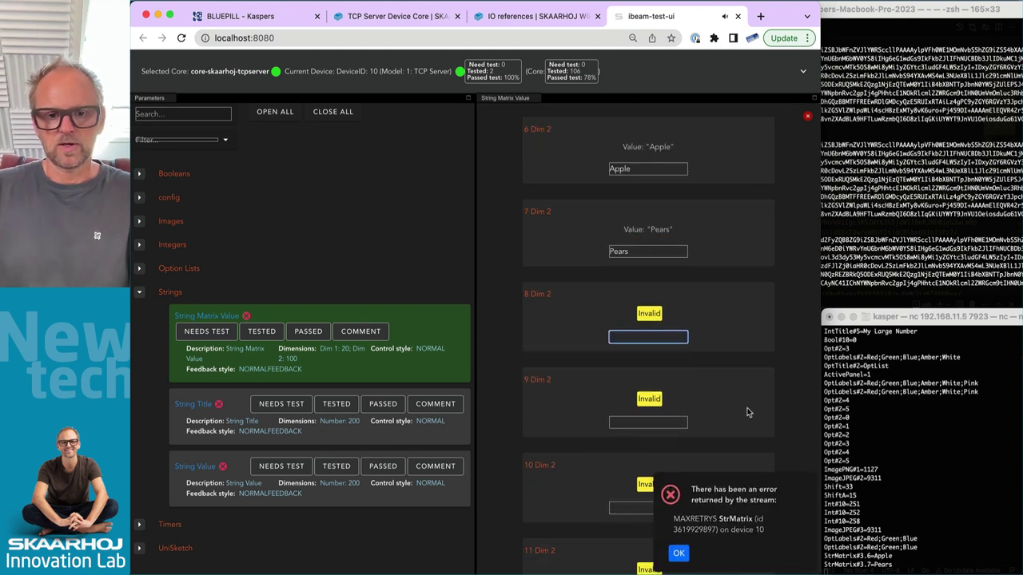
{"action": "scroll", "coordinate": [750, 419], "scroll_direction": "up", "scroll_amount": 2}
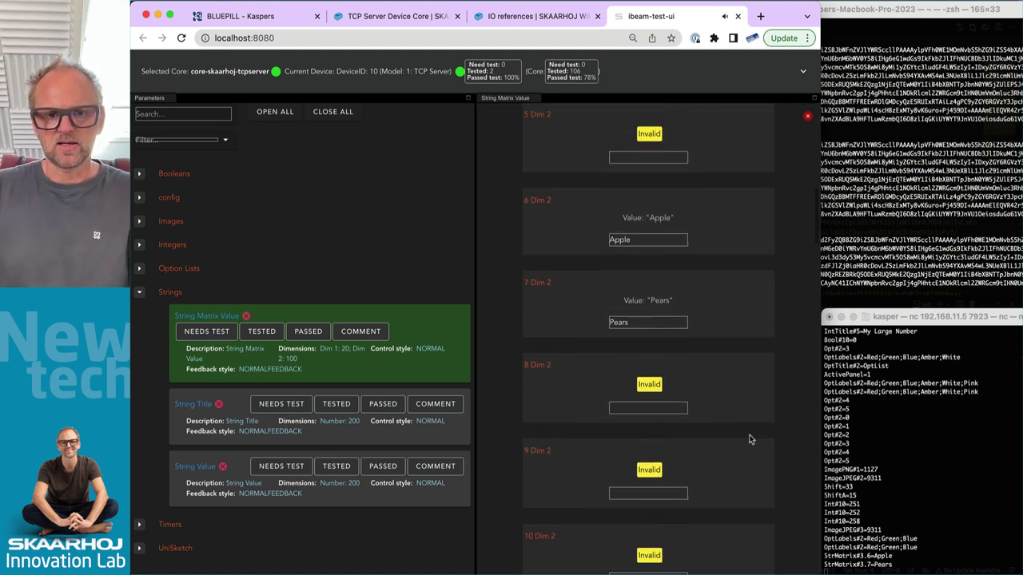
{"action": "scroll", "coordinate": [749, 439], "scroll_direction": "up", "scroll_amount": 3}
Step: Check the Apple and Pears StrMatrix lines in the nc terminal output
{"action": "left_click", "coordinate": [877, 475]}
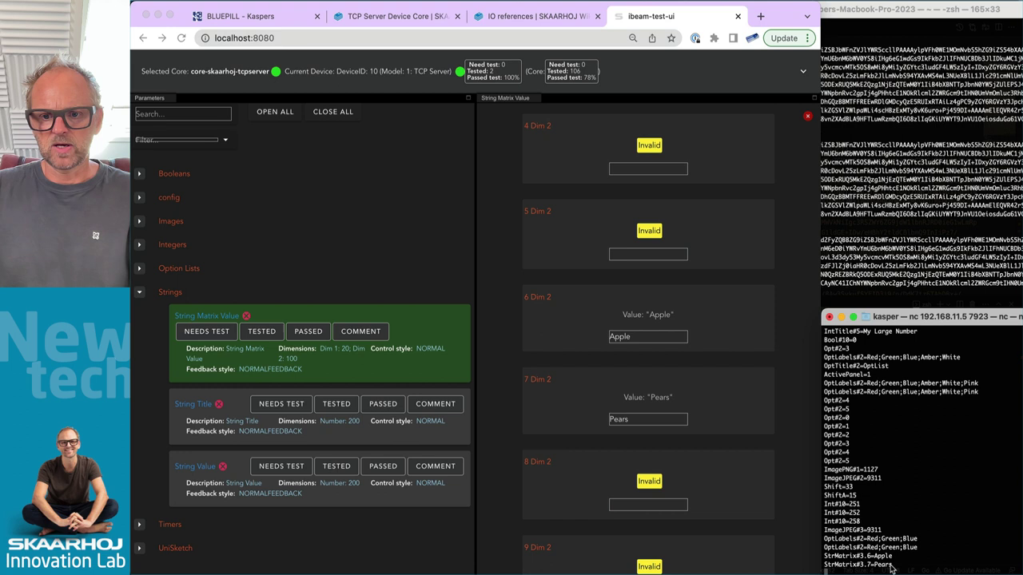
{"action": "left_click_drag", "start_coordinate": [895, 565], "coordinate": [819, 557]}
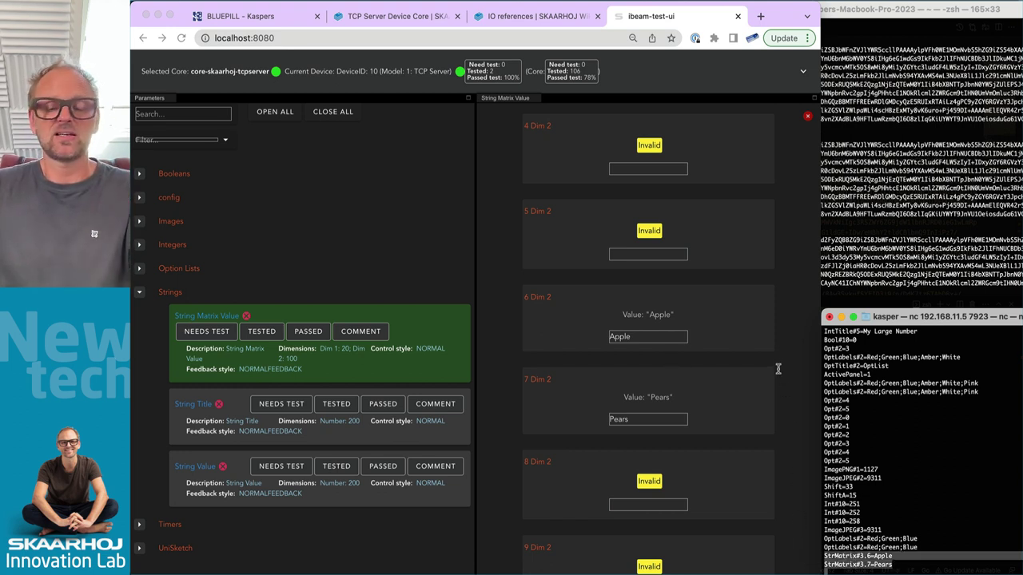
{"action": "left_click", "coordinate": [866, 560]}
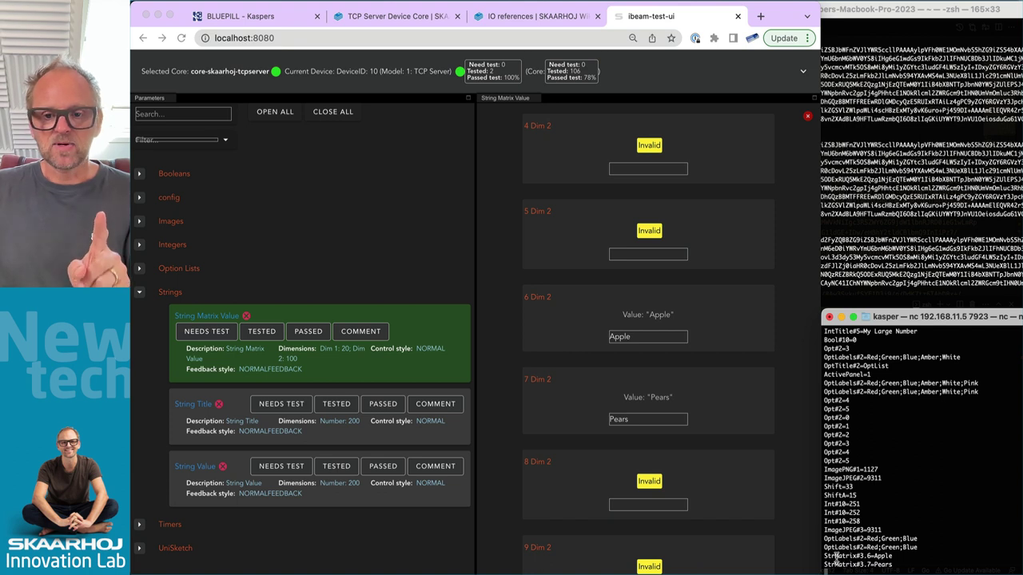
{"action": "left_click_drag", "start_coordinate": [824, 557], "coordinate": [892, 564]}
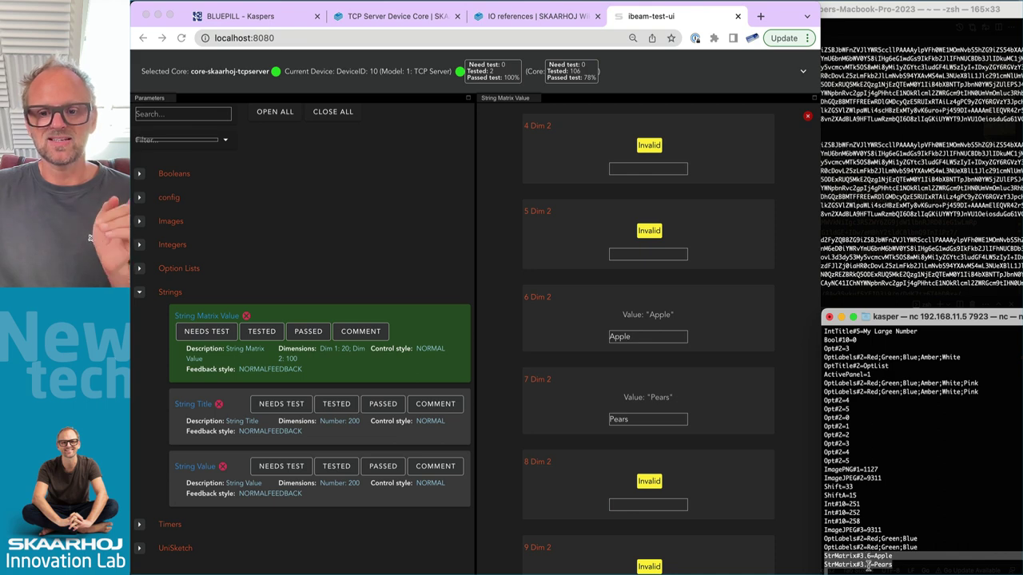
{"action": "left_click", "coordinate": [401, 434]}
{"action": "key", "text": "super+1"}
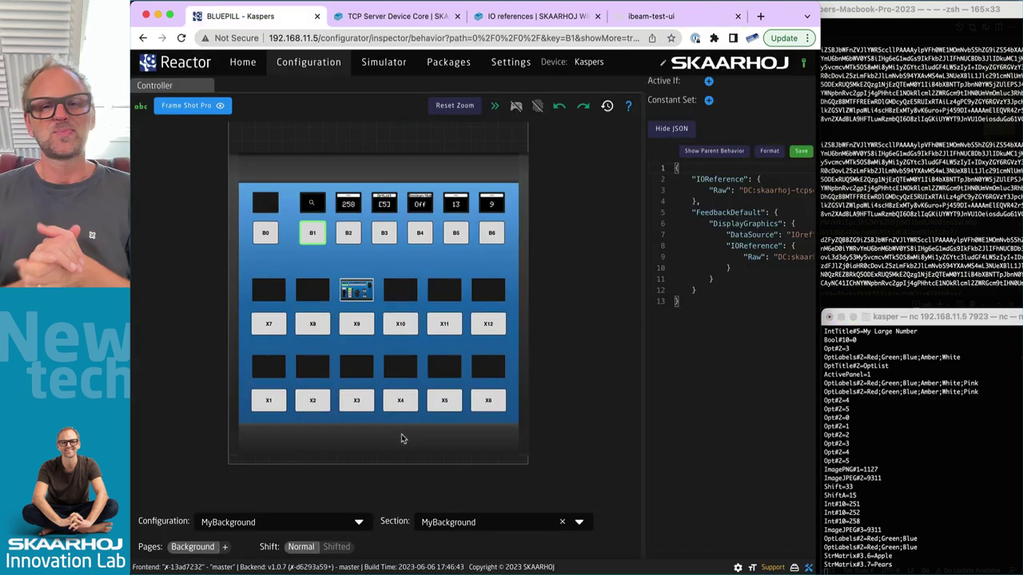
Step: Add a page named 'String Labels' and make it the active page
{"action": "left_click", "coordinate": [225, 548]}
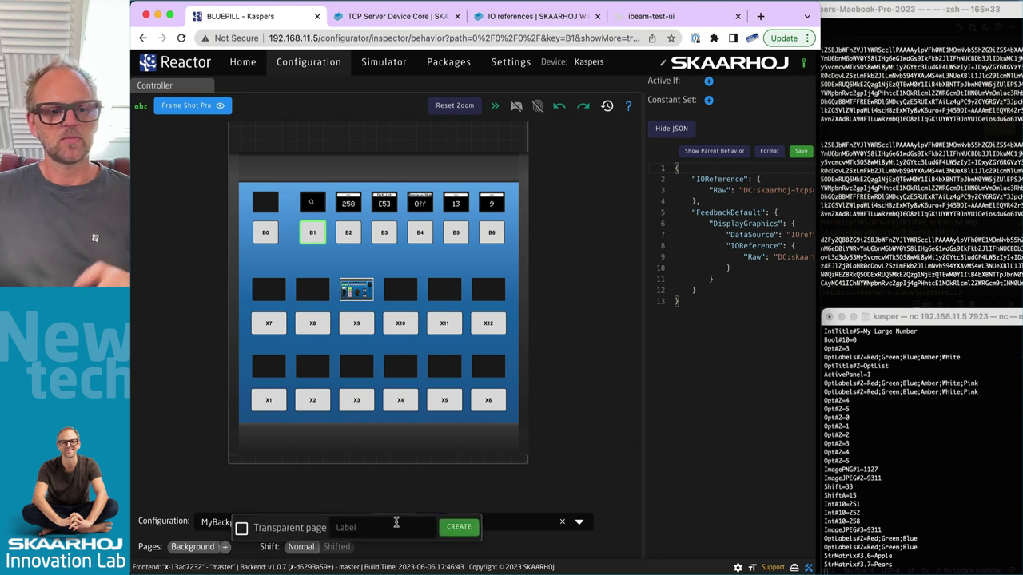
{"action": "type", "text": "String"}
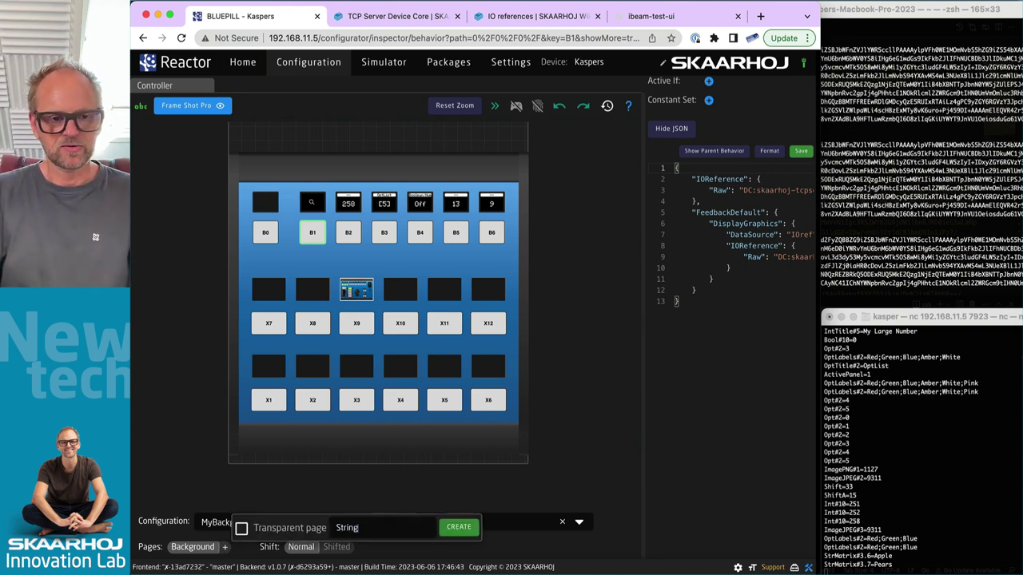
{"action": "type", "text": " Labels"}
{"action": "left_click", "coordinate": [459, 528]}
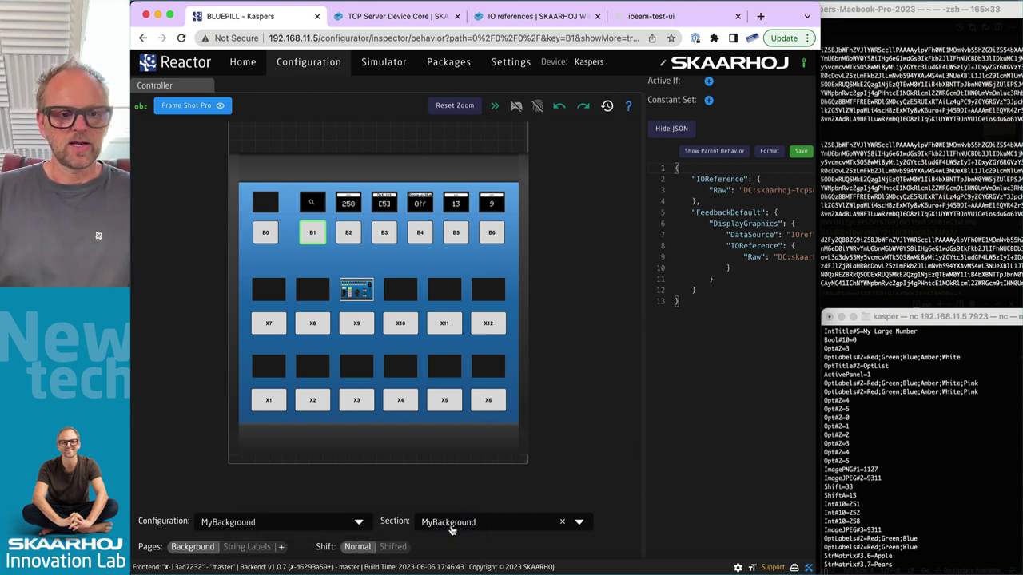
{"action": "left_click", "coordinate": [240, 552]}
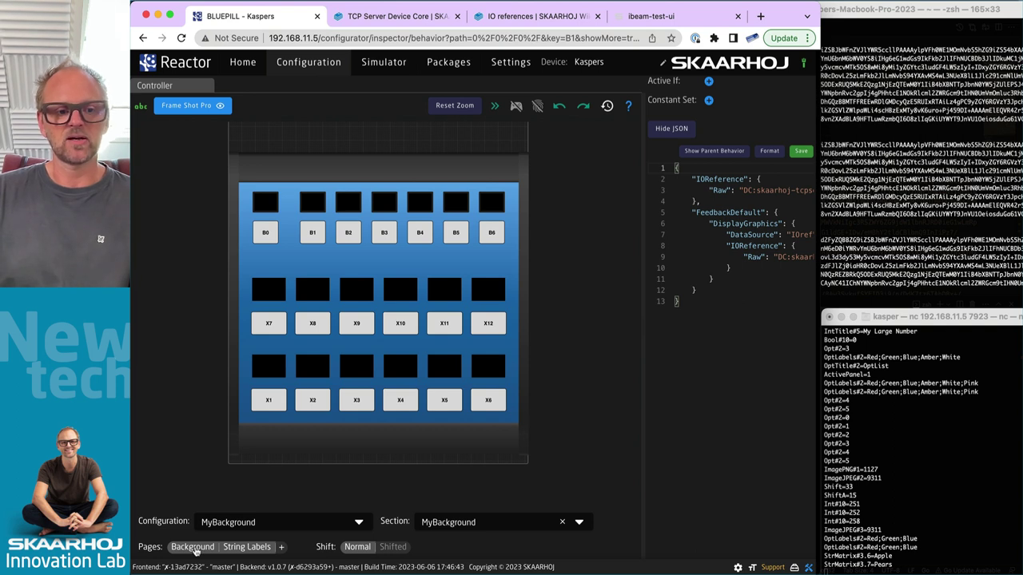
Step: Bind buttons B1–B6 to SKAARHOJ-TCPSERVER ID 10 and expand their Default Feedback settings
{"action": "left_click", "coordinate": [247, 546]}
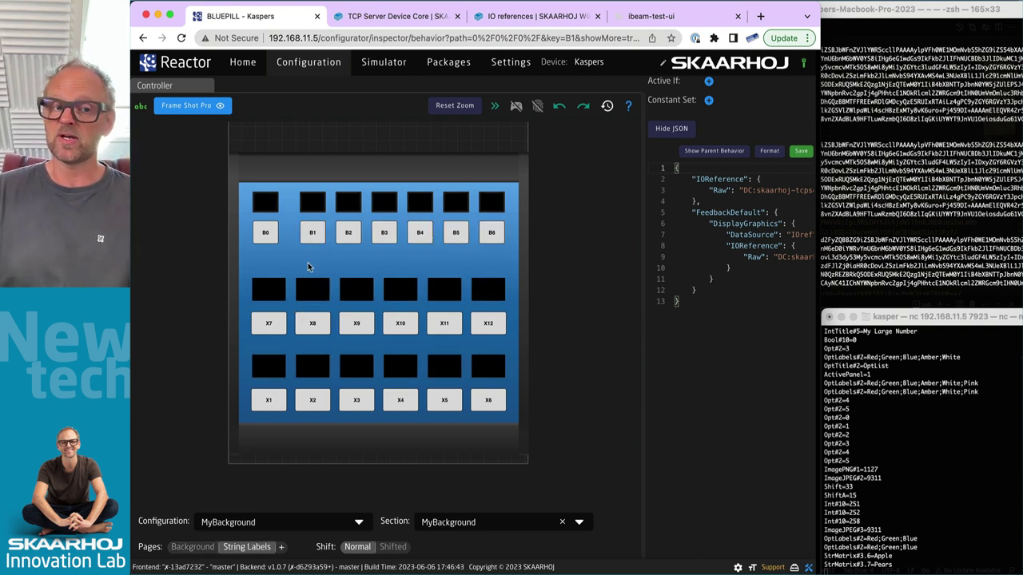
{"action": "scroll", "coordinate": [410, 225], "scroll_direction": "up", "scroll_amount": 3}
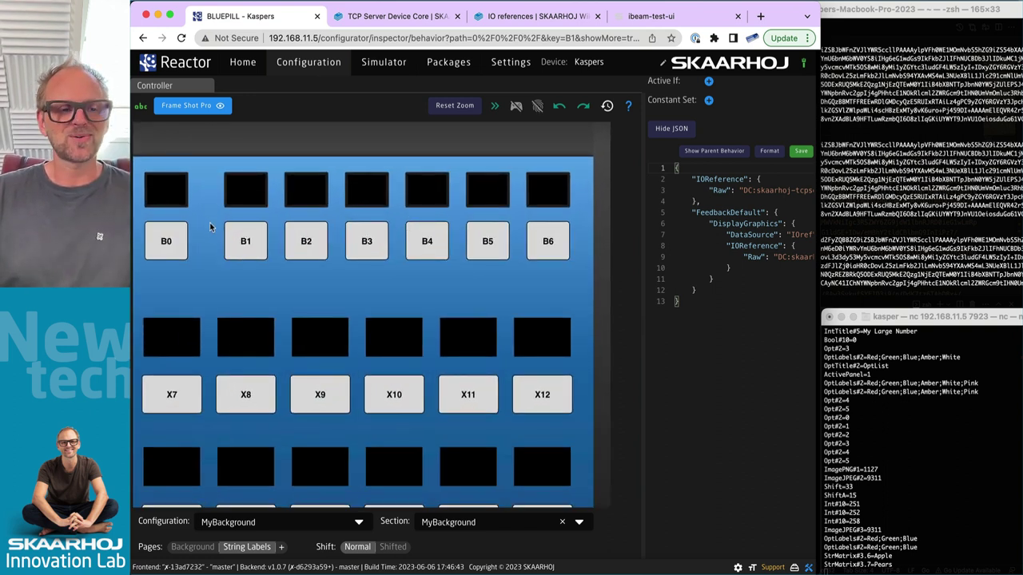
{"action": "left_click_drag", "start_coordinate": [208, 228], "coordinate": [565, 263]}
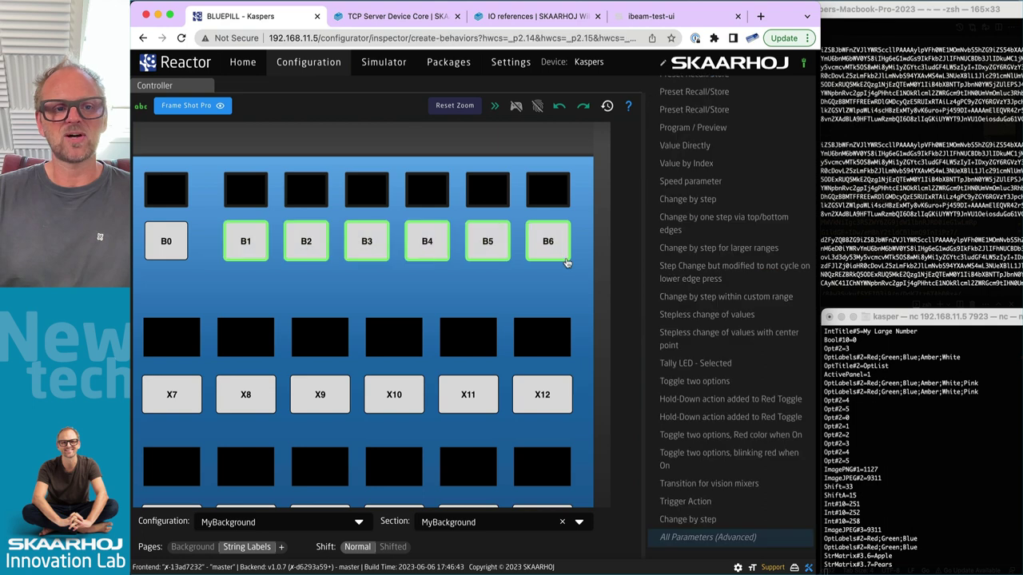
{"action": "left_click", "coordinate": [249, 243]}
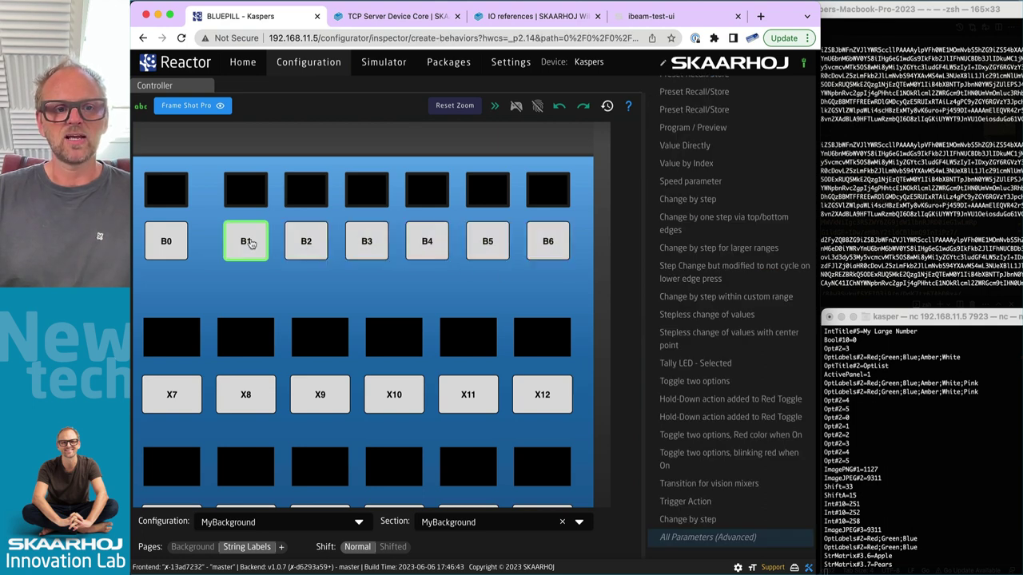
{"action": "left_click_drag", "start_coordinate": [202, 235], "coordinate": [549, 283]}
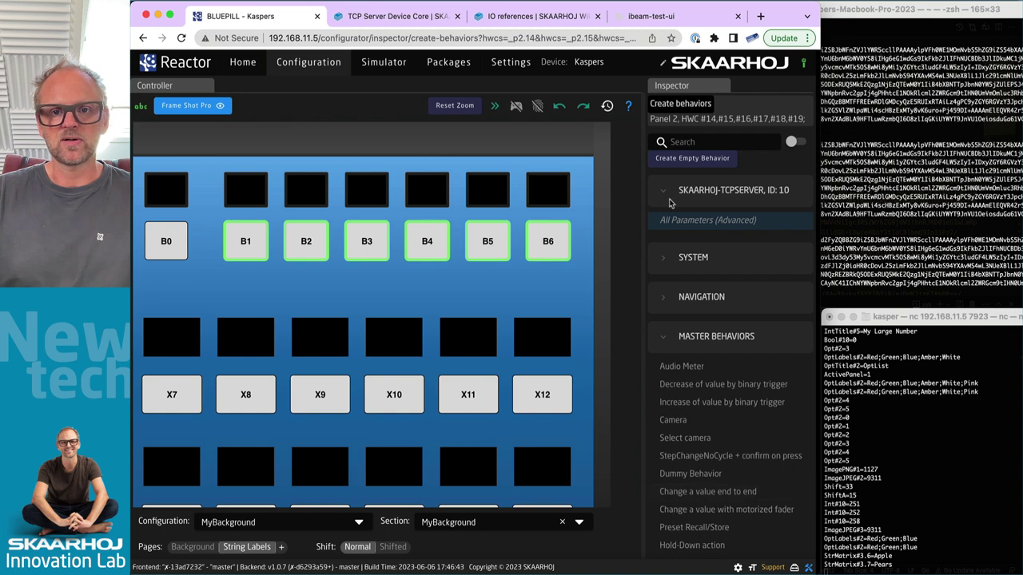
{"action": "left_click", "coordinate": [703, 224]}
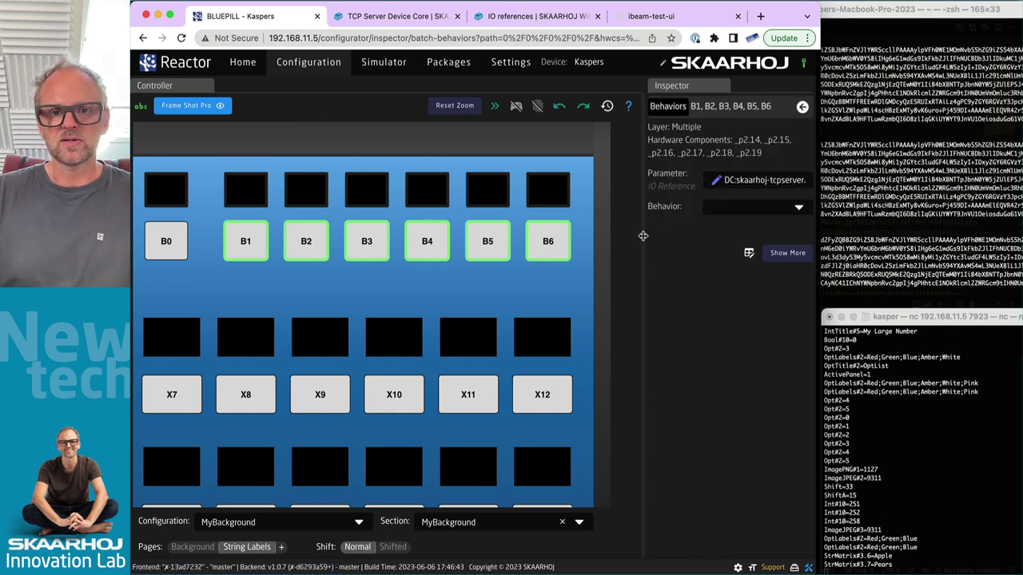
{"action": "left_click_drag", "start_coordinate": [642, 233], "coordinate": [595, 250]}
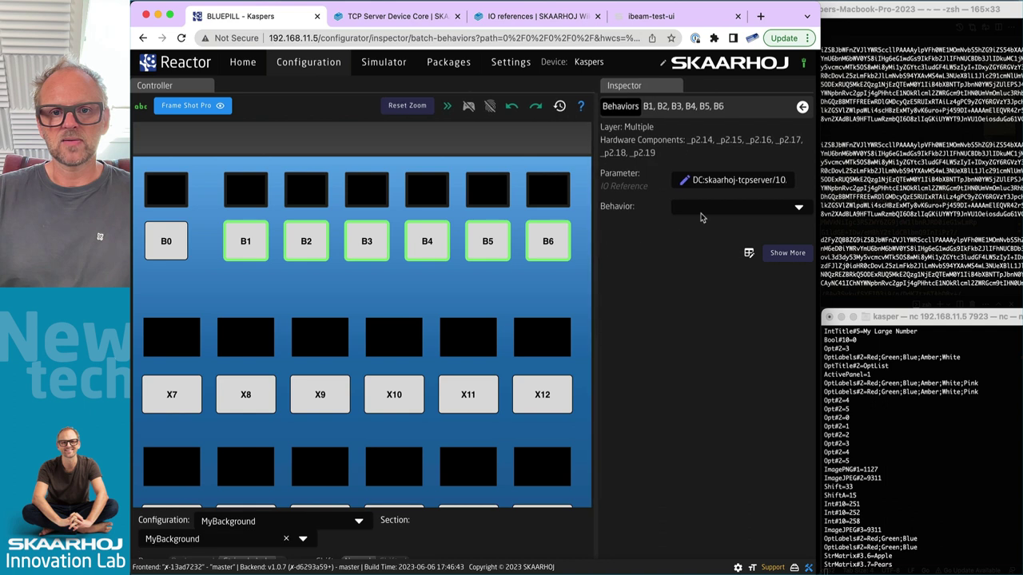
{"action": "left_click", "coordinate": [790, 255]}
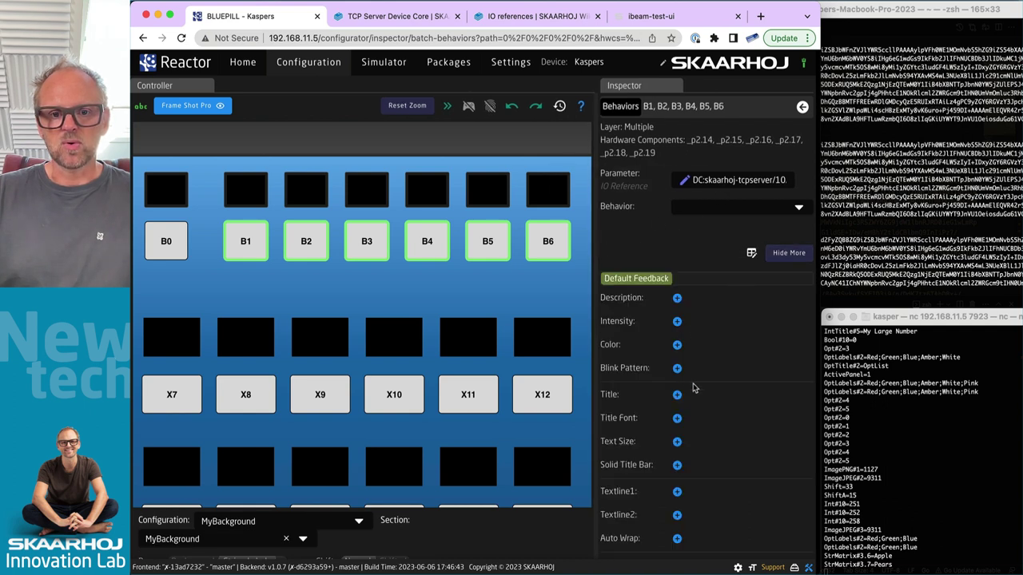
{"action": "scroll", "coordinate": [694, 388], "scroll_direction": "down", "scroll_amount": 3}
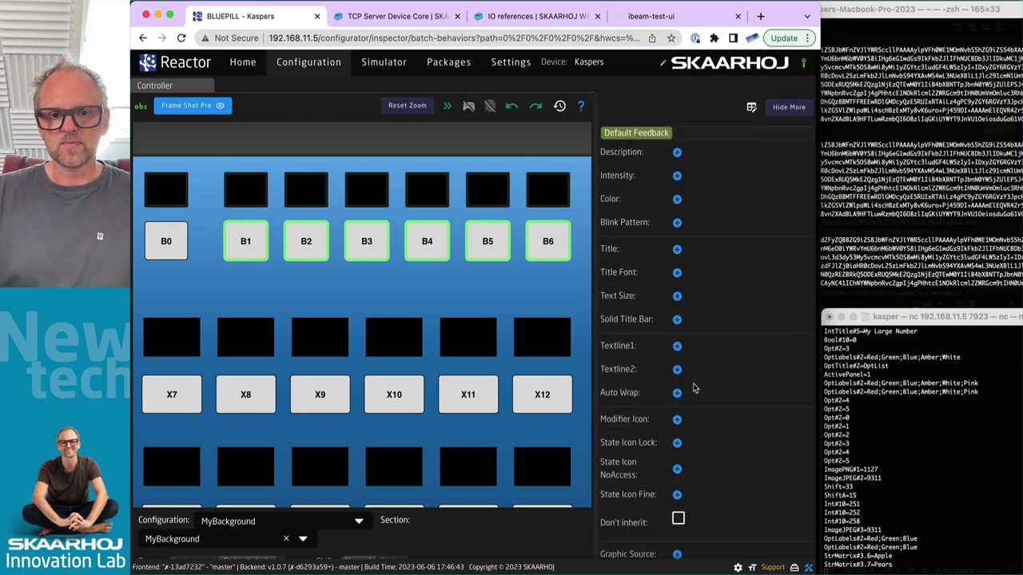
Step: Add a dynamic Title value sourced from the Device Core TCP Server
{"action": "left_click", "coordinate": [677, 249]}
{"action": "left_click", "coordinate": [684, 250]}
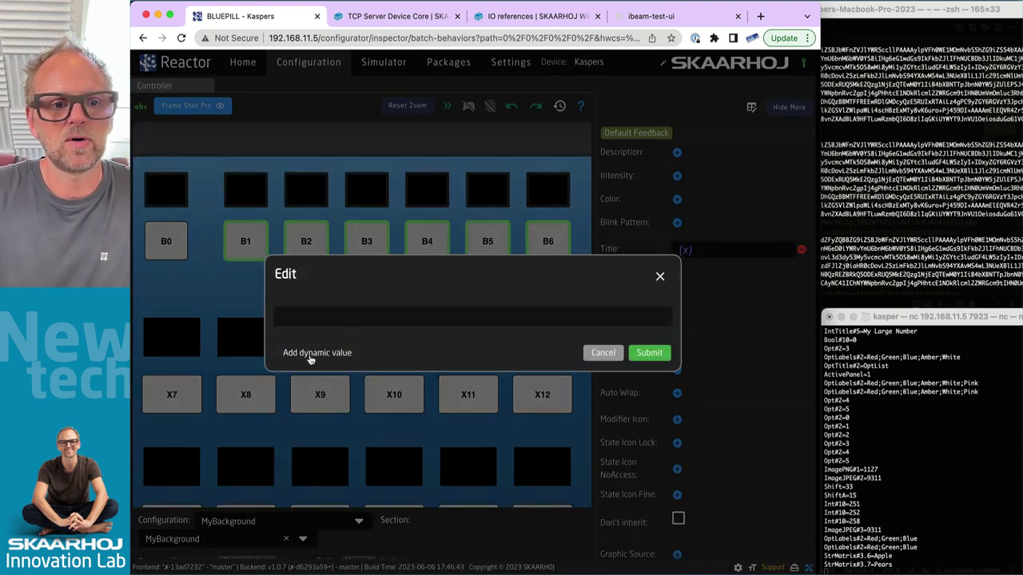
{"action": "left_click", "coordinate": [603, 354]}
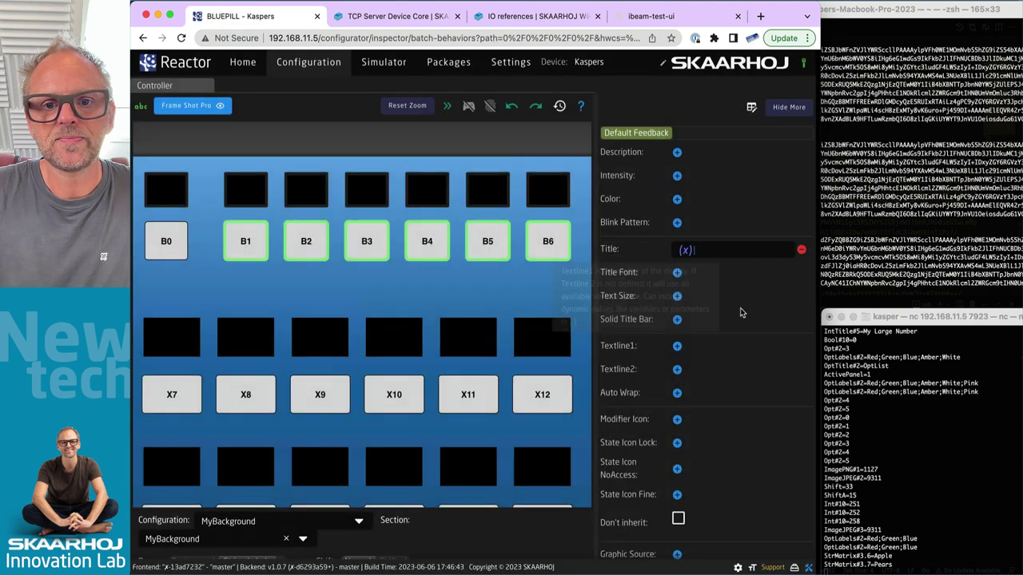
{"action": "left_click", "coordinate": [684, 252]}
{"action": "left_click", "coordinate": [340, 356]}
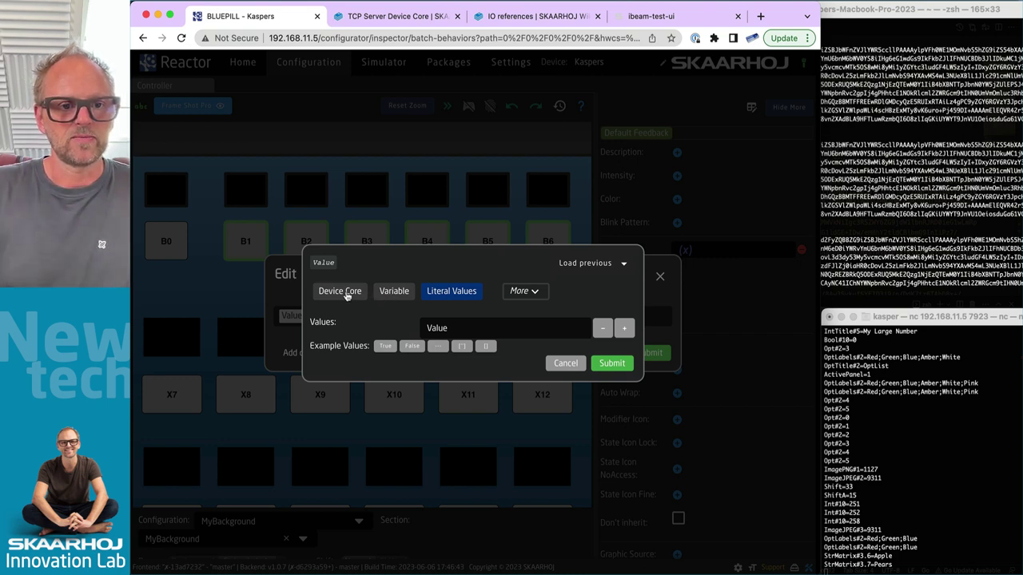
{"action": "left_click", "coordinate": [340, 291]}
{"action": "left_click", "coordinate": [372, 354]}
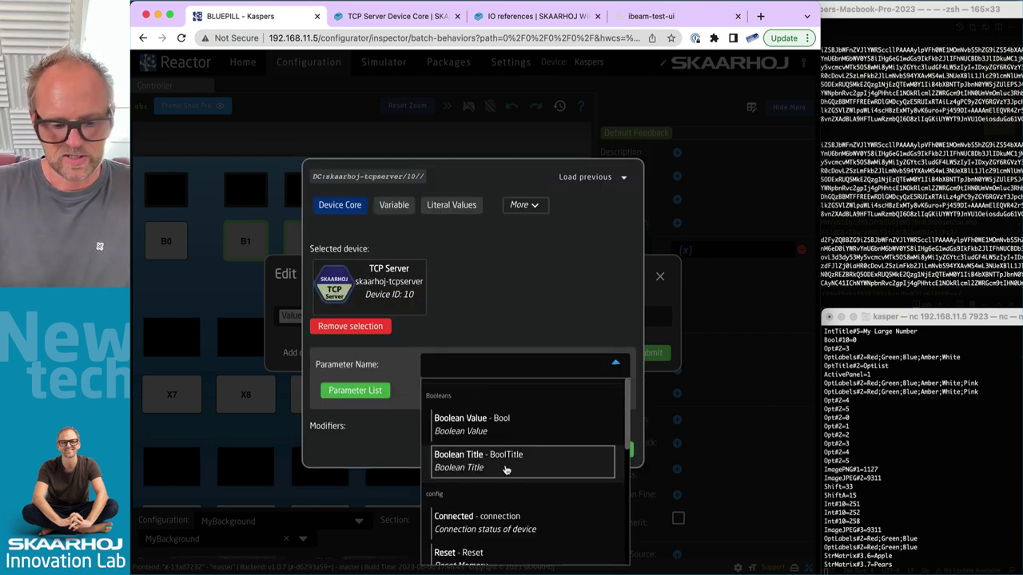
Step: Choose String Matrix Value with Dim 1 = 3 and Dim 2 = 6, and confirm
{"action": "type", "text": "string"}
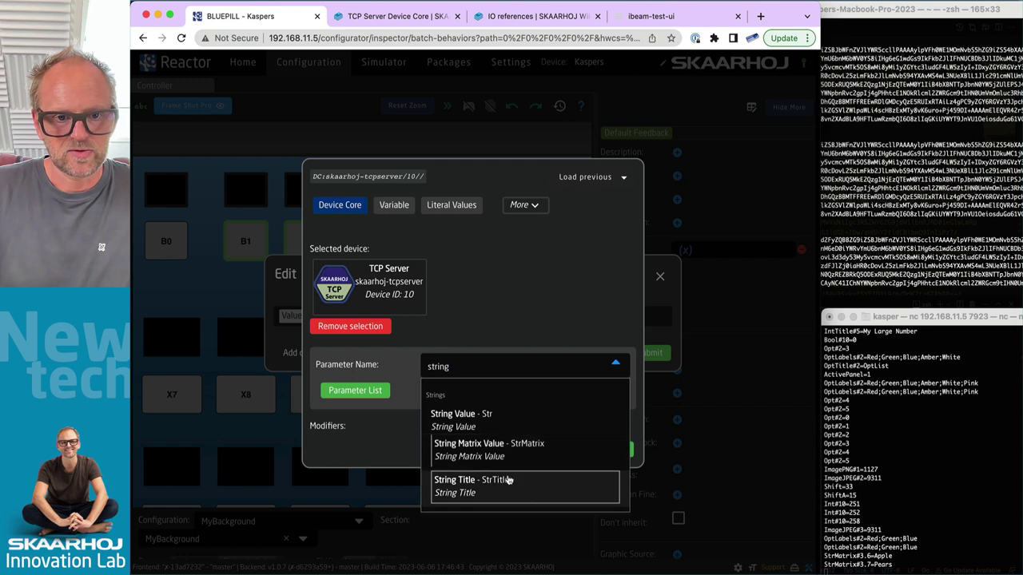
{"action": "left_click", "coordinate": [499, 449]}
{"action": "left_click", "coordinate": [580, 357]}
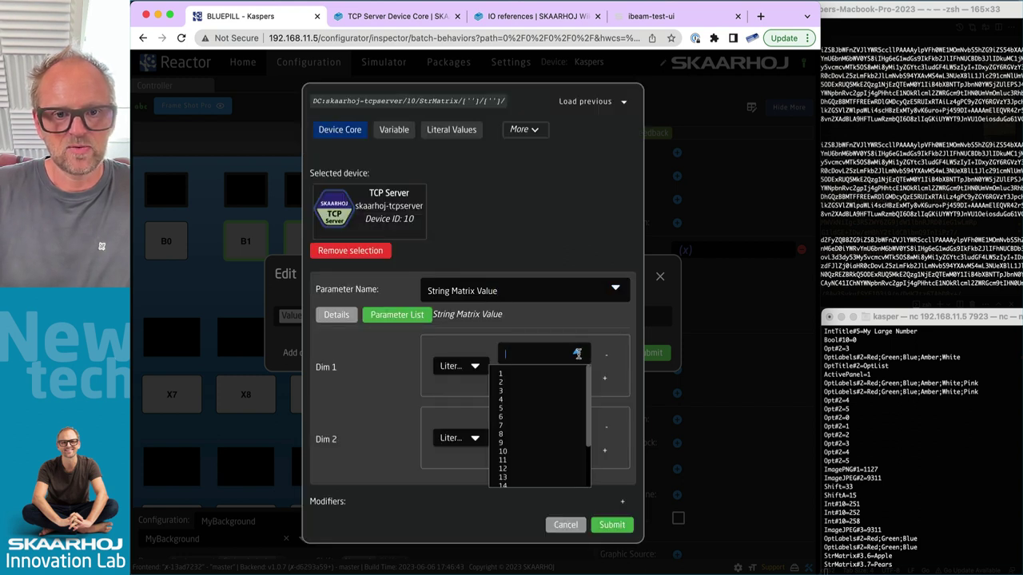
{"action": "left_click", "coordinate": [512, 392]}
{"action": "left_click", "coordinate": [564, 430]}
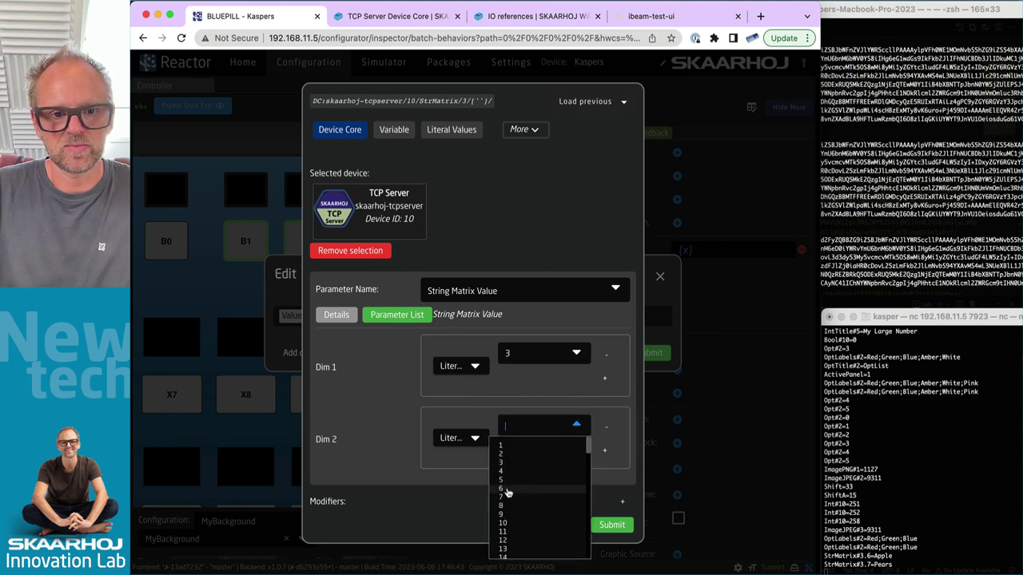
{"action": "left_click", "coordinate": [506, 489]}
{"action": "left_click", "coordinate": [614, 526]}
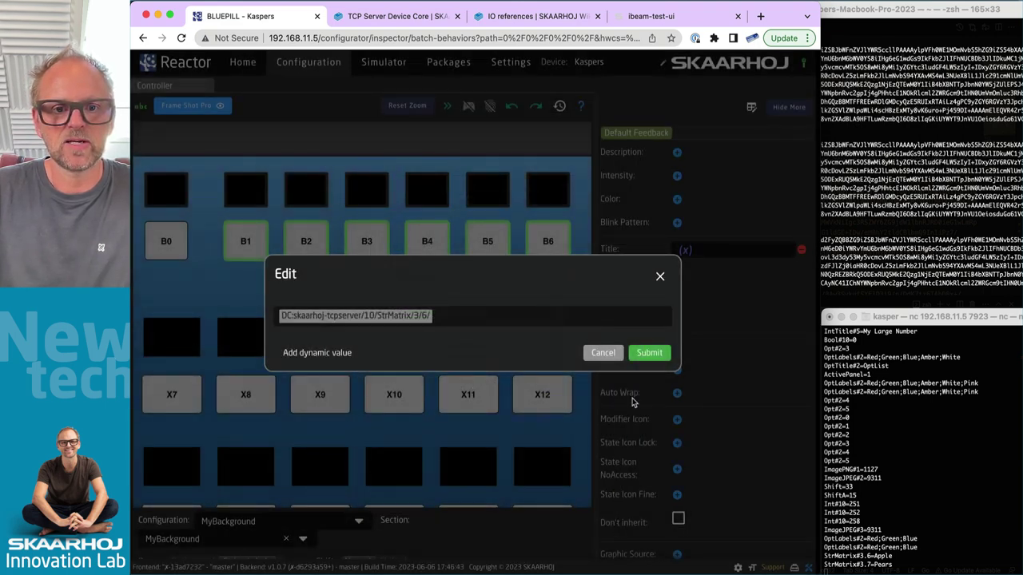
Step: Apply the dynamic title, then cut its StrMatrix/3/6 reference out of the Title field
{"action": "left_click", "coordinate": [649, 353]}
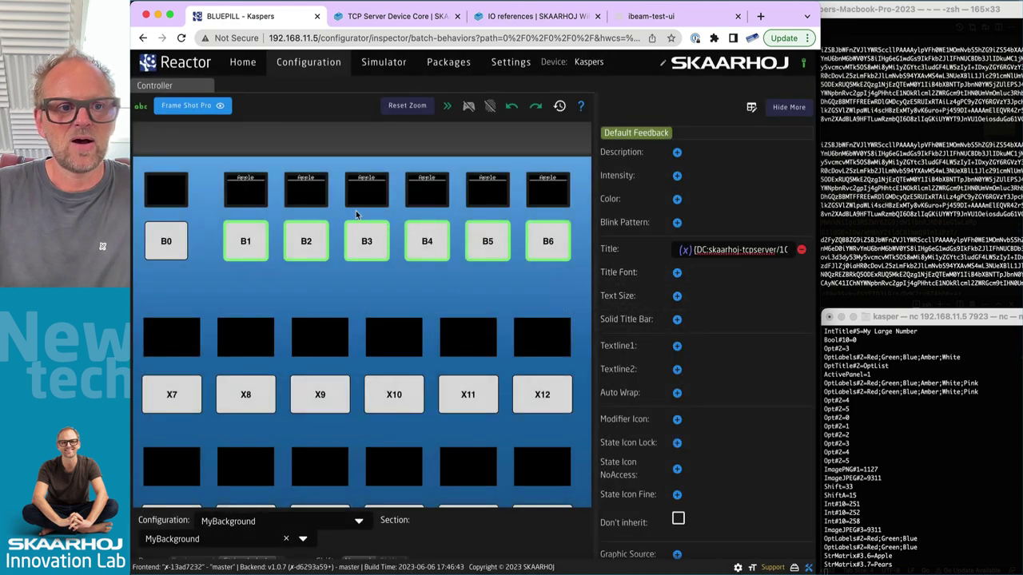
{"action": "scroll", "coordinate": [286, 187], "scroll_direction": "up", "scroll_amount": 3}
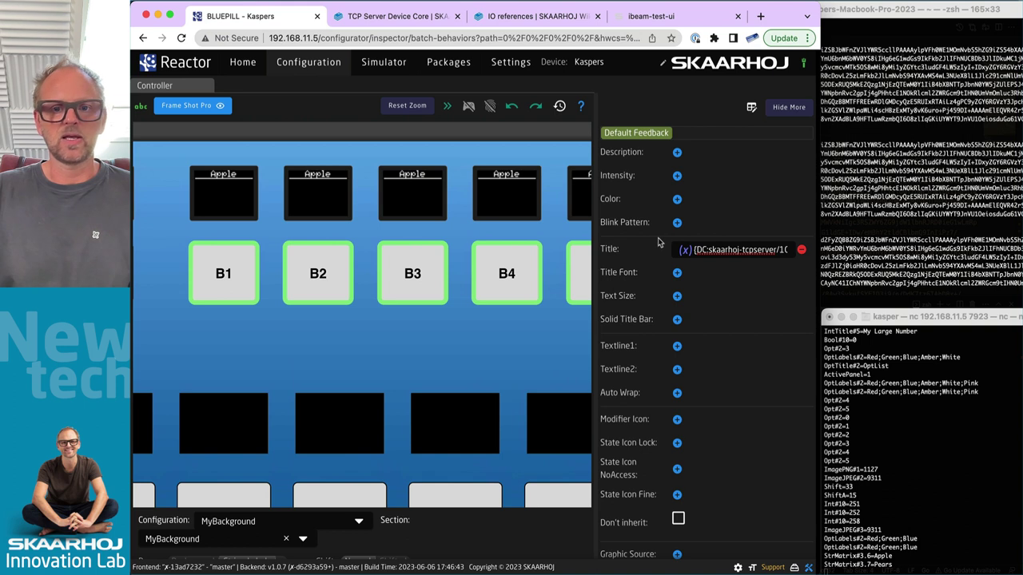
{"action": "triple_click", "coordinate": [714, 250]}
{"action": "key", "text": "BackSpace"}
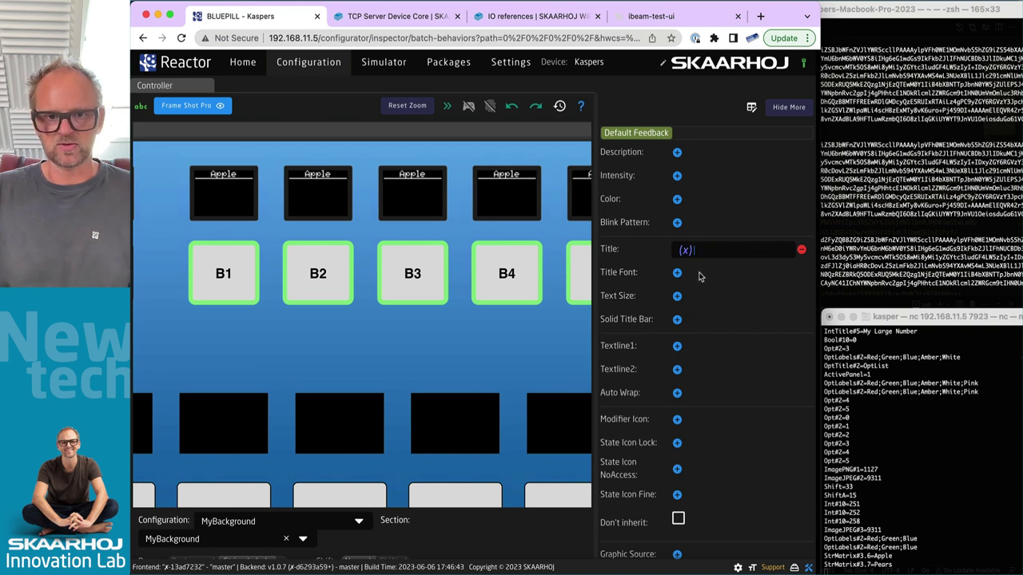
Step: Paste the reference into a new Textline1 and remove the Title from B1–B6
{"action": "left_click", "coordinate": [676, 347]}
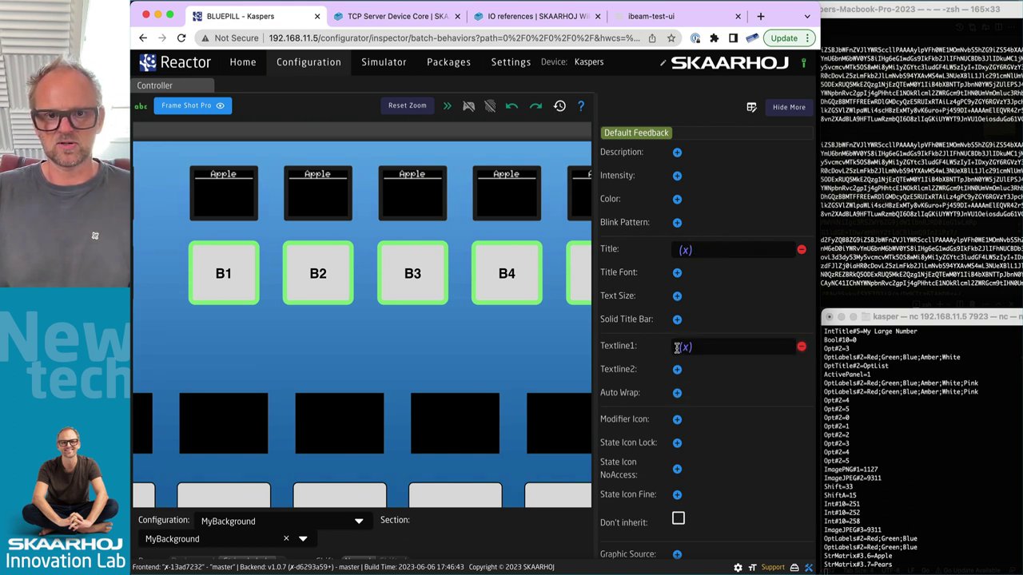
{"action": "key", "text": "super+v"}
{"action": "left_click", "coordinate": [751, 394]}
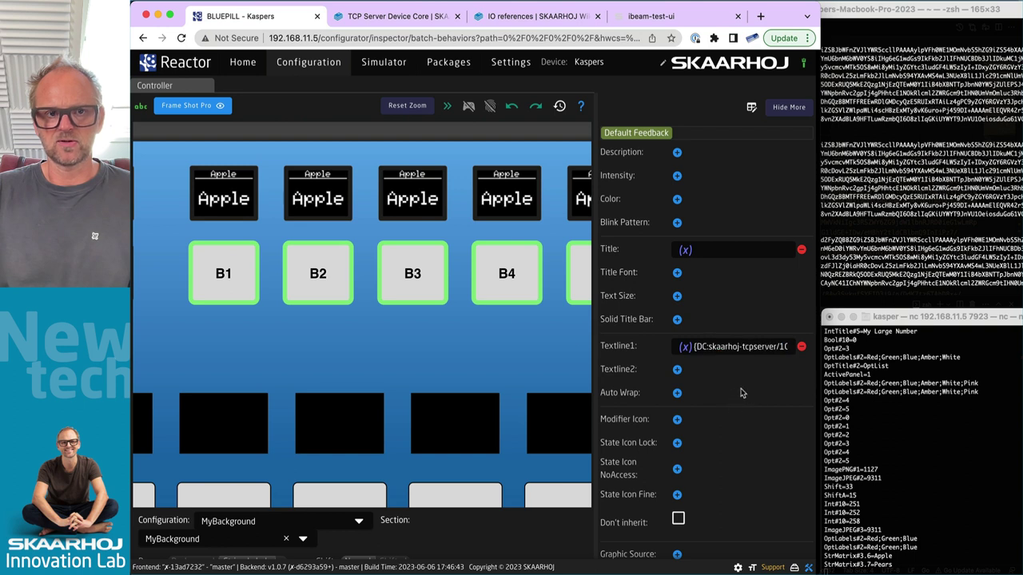
{"action": "left_click", "coordinate": [802, 250]}
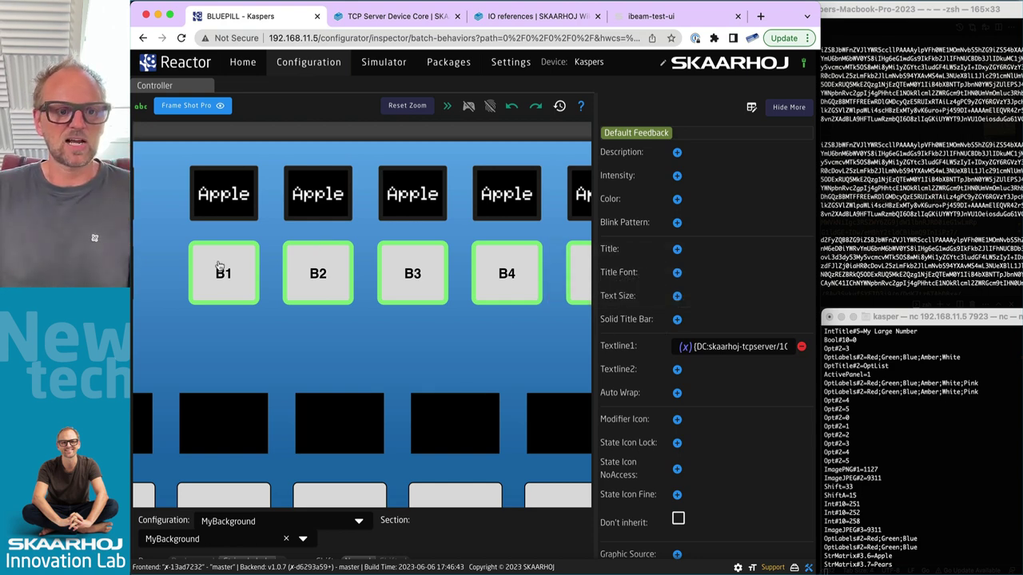
{"action": "scroll", "coordinate": [319, 343], "scroll_direction": "down", "scroll_amount": 2}
{"action": "scroll", "coordinate": [319, 343], "scroll_direction": "down", "scroll_amount": 3}
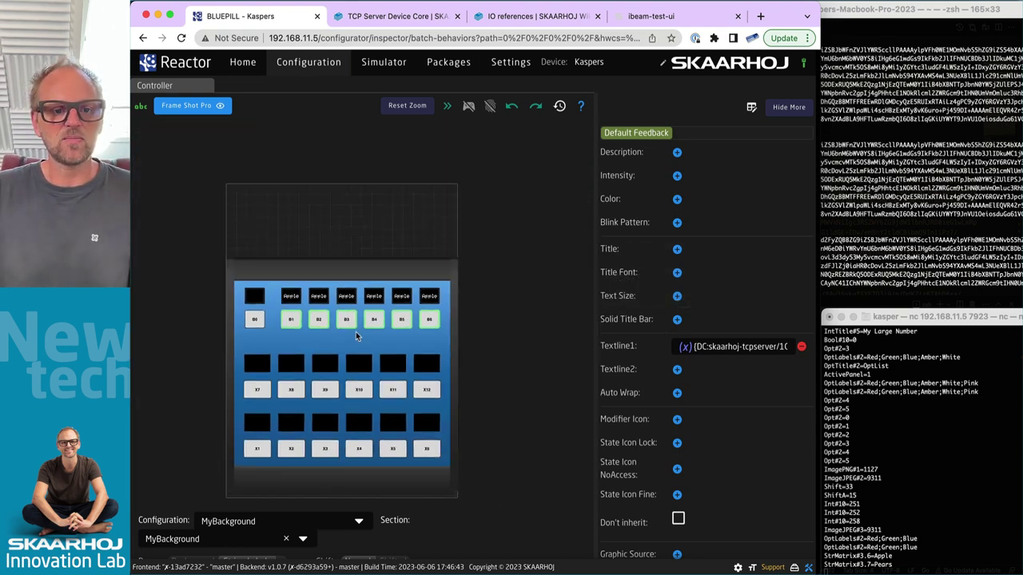
Step: Change B2's Textline1 reference from StrMatrix/3/6 to StrMatrix/3/7
{"action": "left_click", "coordinate": [320, 319]}
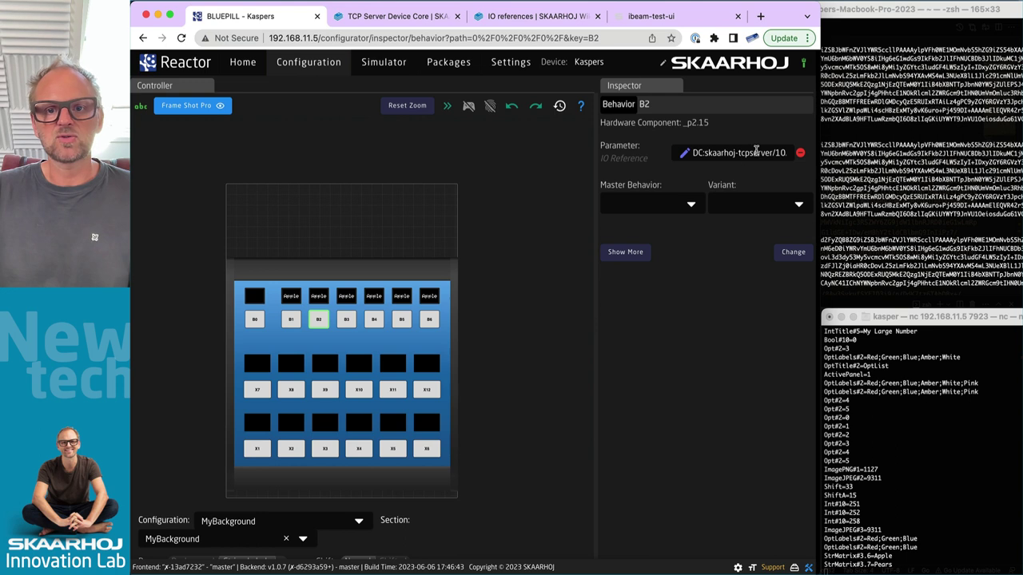
{"action": "left_click", "coordinate": [642, 253]}
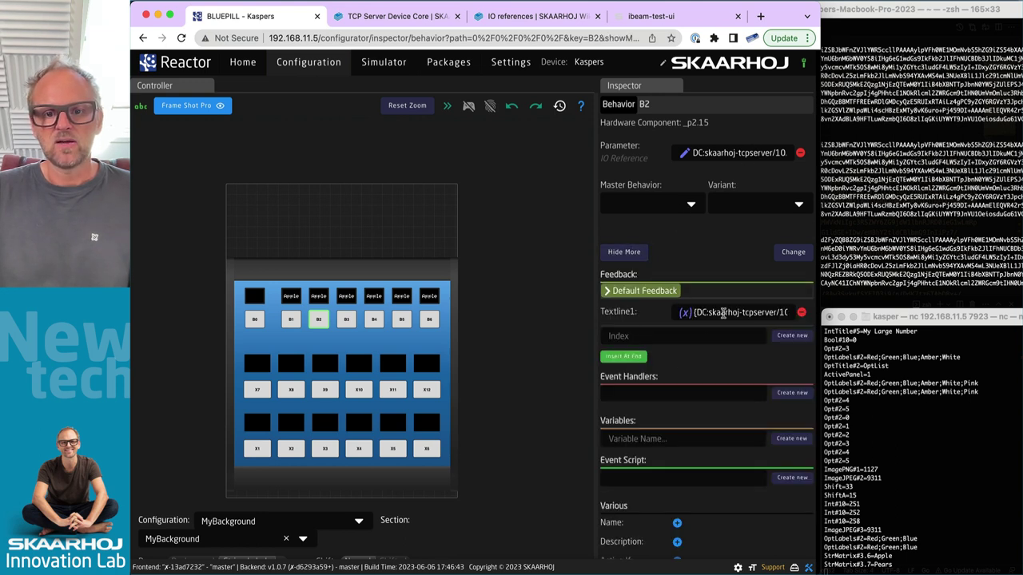
{"action": "left_click_drag", "start_coordinate": [723, 313], "coordinate": [785, 312]}
{"action": "left_click", "coordinate": [787, 310]}
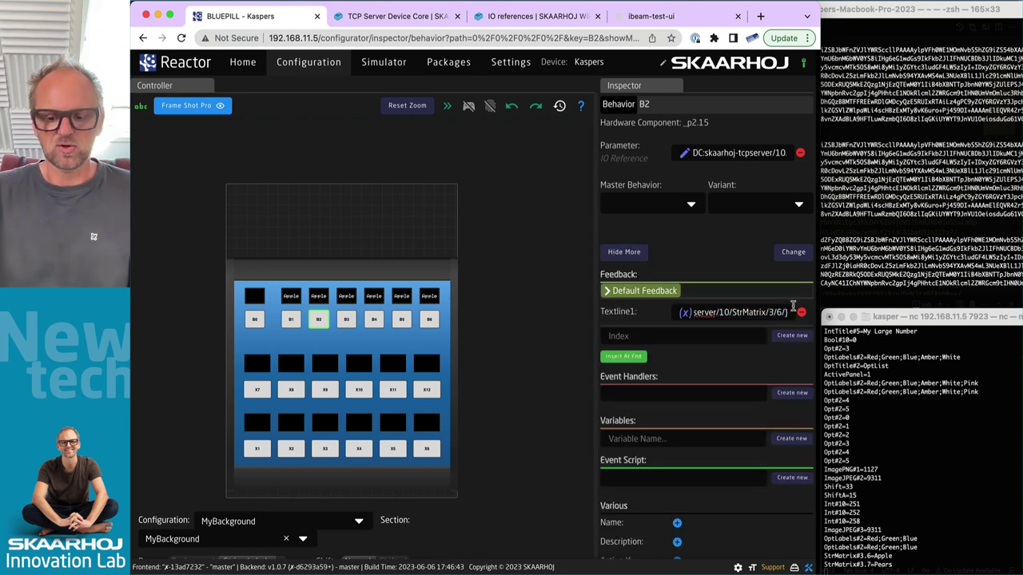
{"action": "key", "text": "BackSpace"}
{"action": "type", "text": "7"}
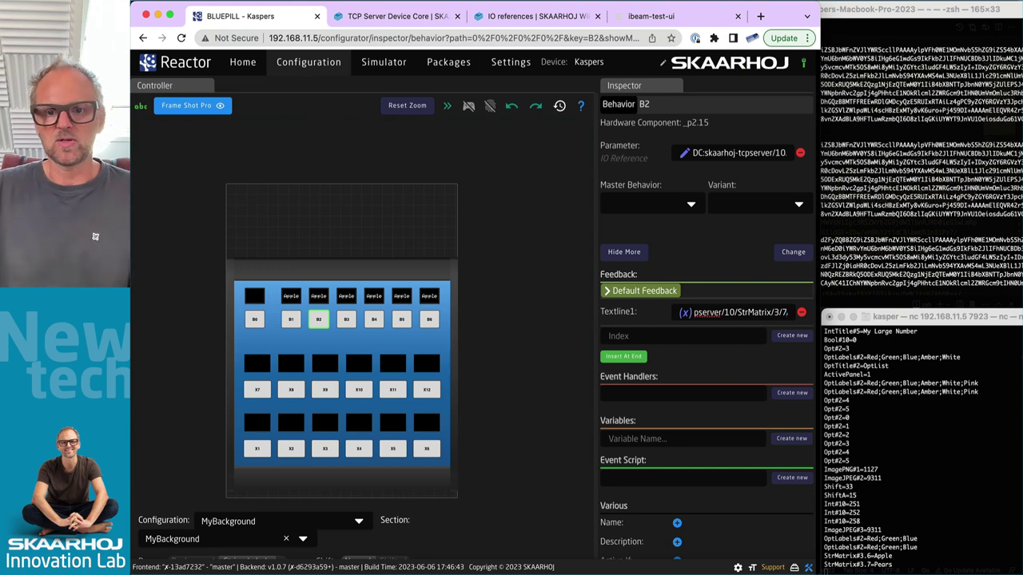
Step: Check the string matrix in ibeam-test-ui, then view the Pears and Apple displays in Reactor
{"action": "left_click", "coordinate": [650, 21]}
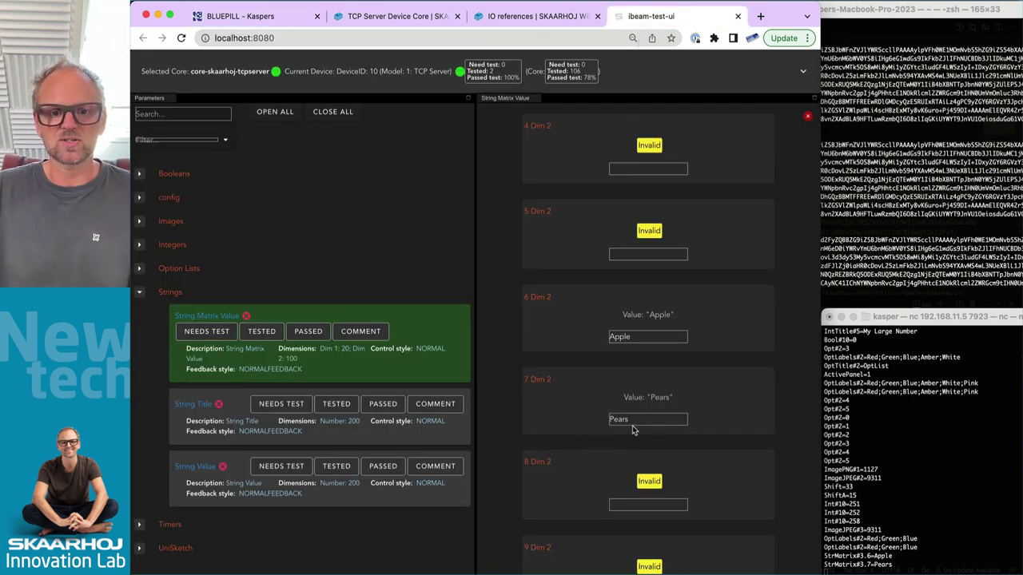
{"action": "left_click", "coordinate": [240, 16]}
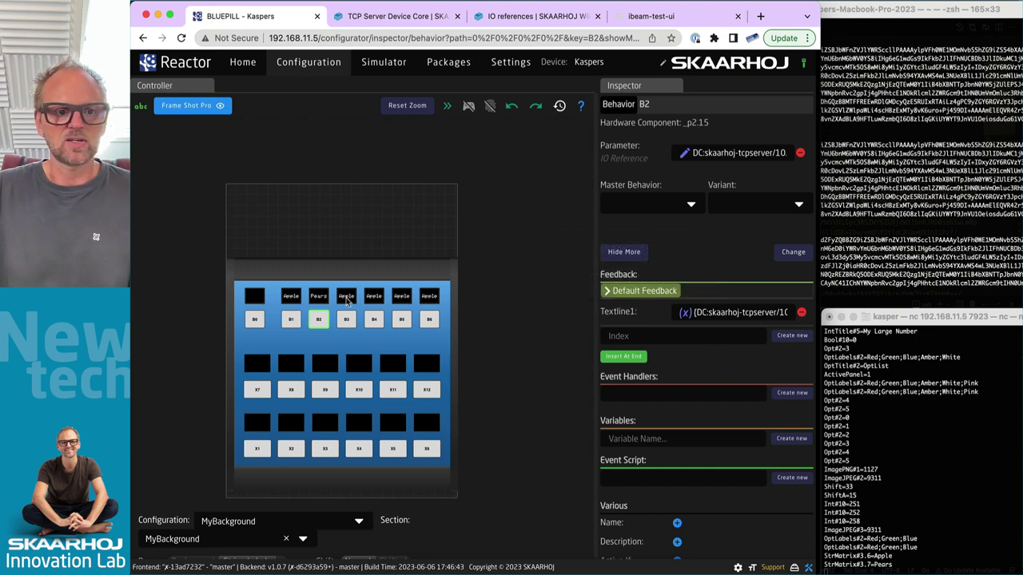
{"action": "scroll", "coordinate": [349, 303], "scroll_direction": "up", "scroll_amount": 5}
{"action": "left_click_drag", "start_coordinate": [207, 318], "coordinate": [247, 292]}
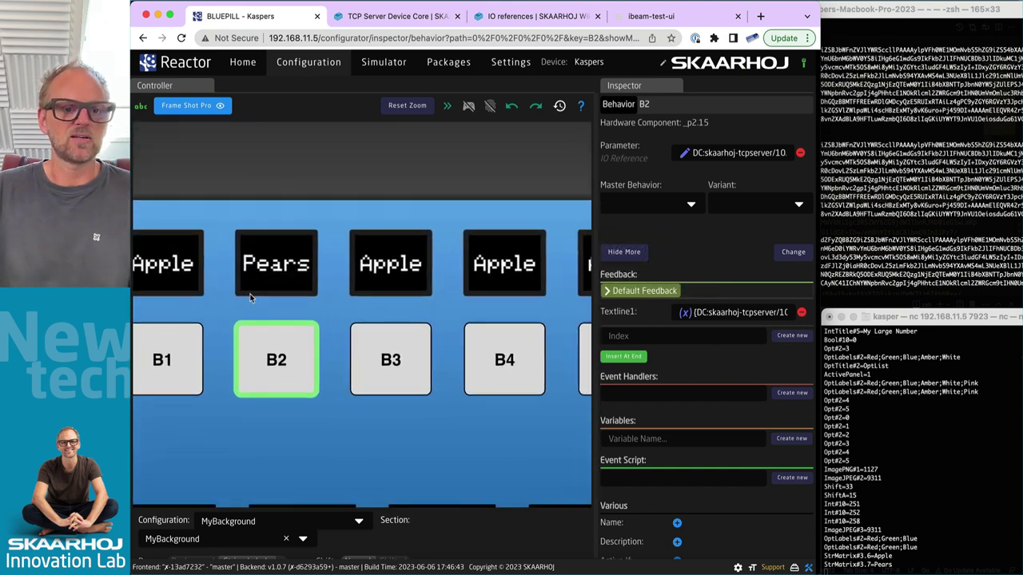
Step: Send string matrix entry 3.8 from the nc terminal, typed as Mangon
{"action": "left_click", "coordinate": [651, 16]}
{"action": "scroll", "coordinate": [703, 455], "scroll_direction": "down", "scroll_amount": 2}
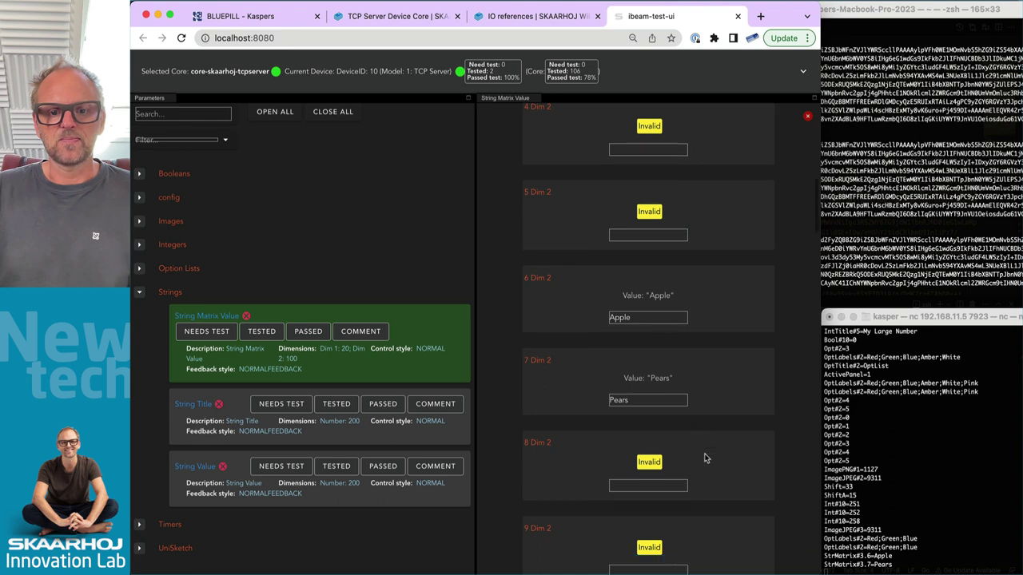
{"action": "left_click", "coordinate": [927, 564]}
{"action": "left_click_drag", "start_coordinate": [895, 565], "coordinate": [818, 564]}
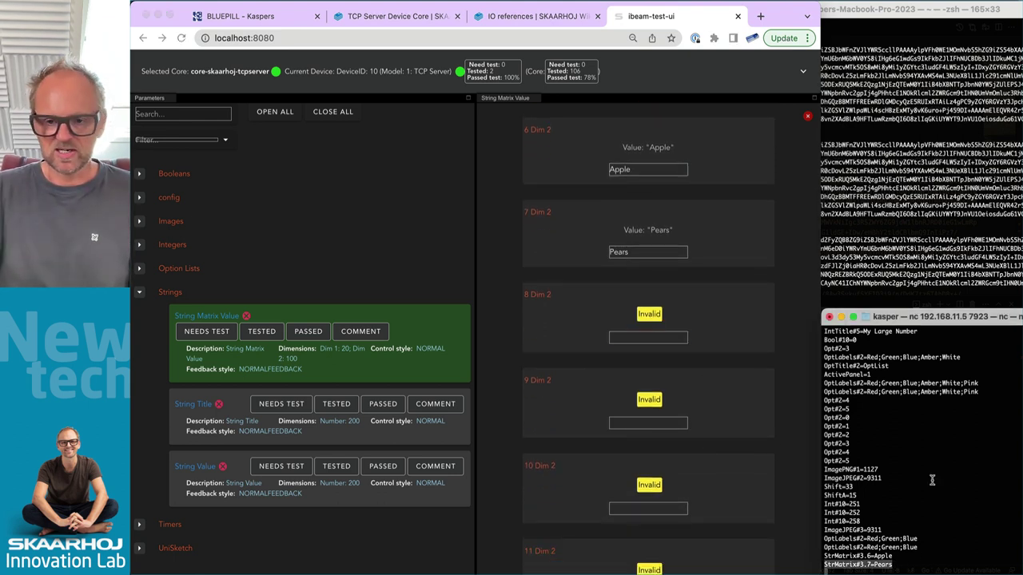
{"action": "type", "text": "StrMatrix#3.7=Pears"}
{"action": "key", "text": "BackSpace"}
{"action": "key", "text": "BackSpace"}
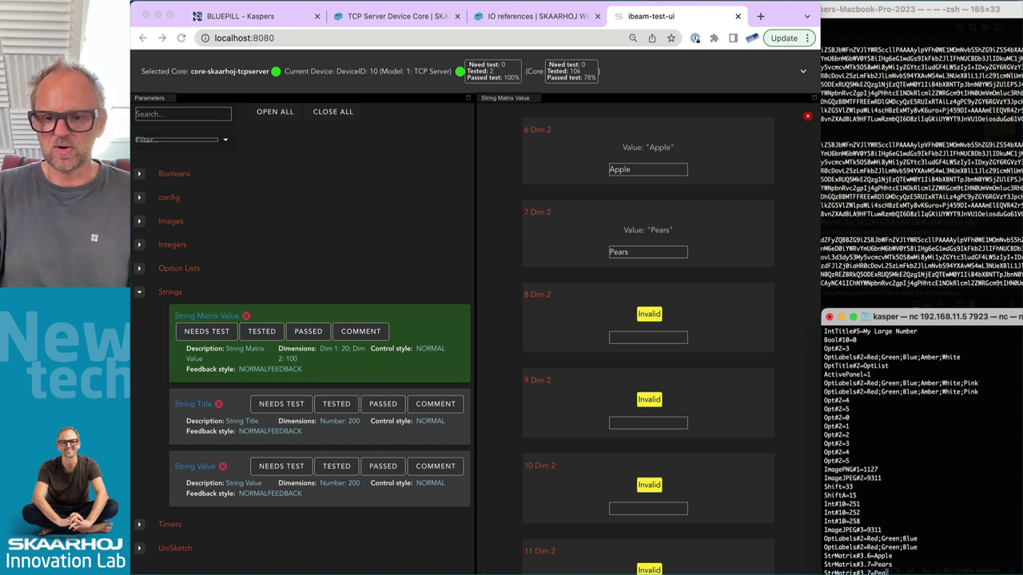
{"action": "key", "text": "BackSpace"}
{"action": "key", "text": "BackSpace"}
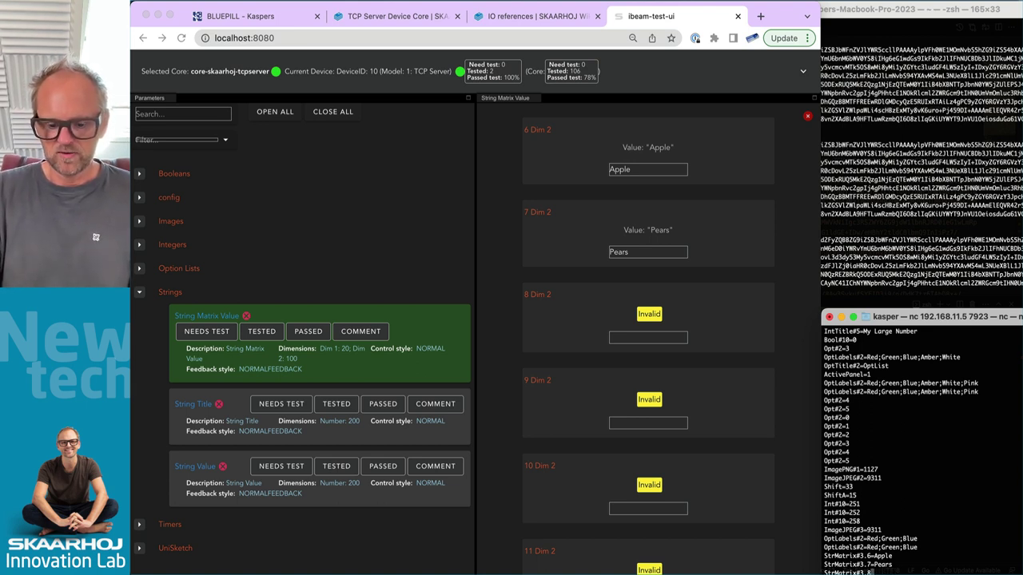
{"action": "type", "text": "8=Mangon"}
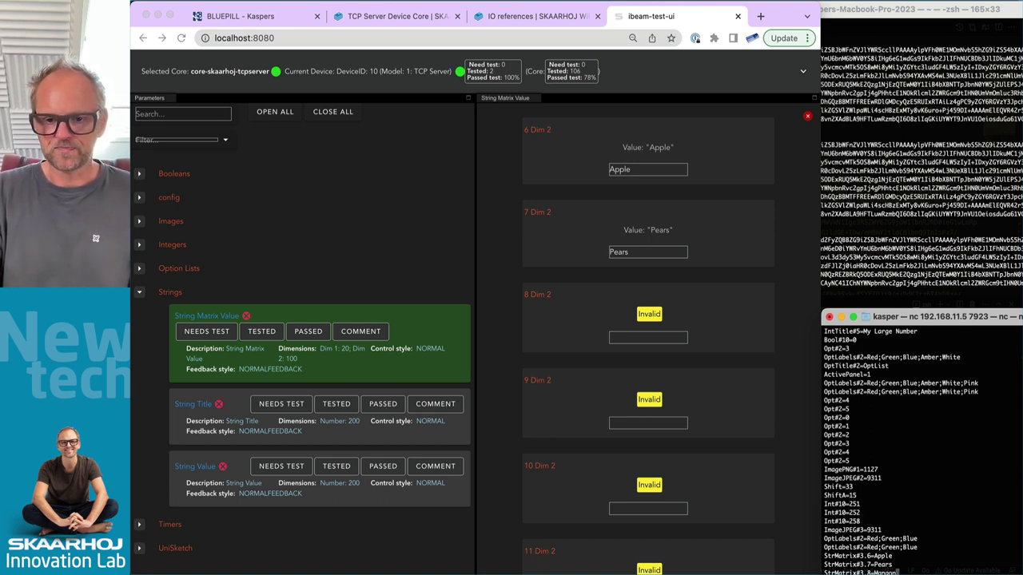
{"action": "key", "text": "Return"}
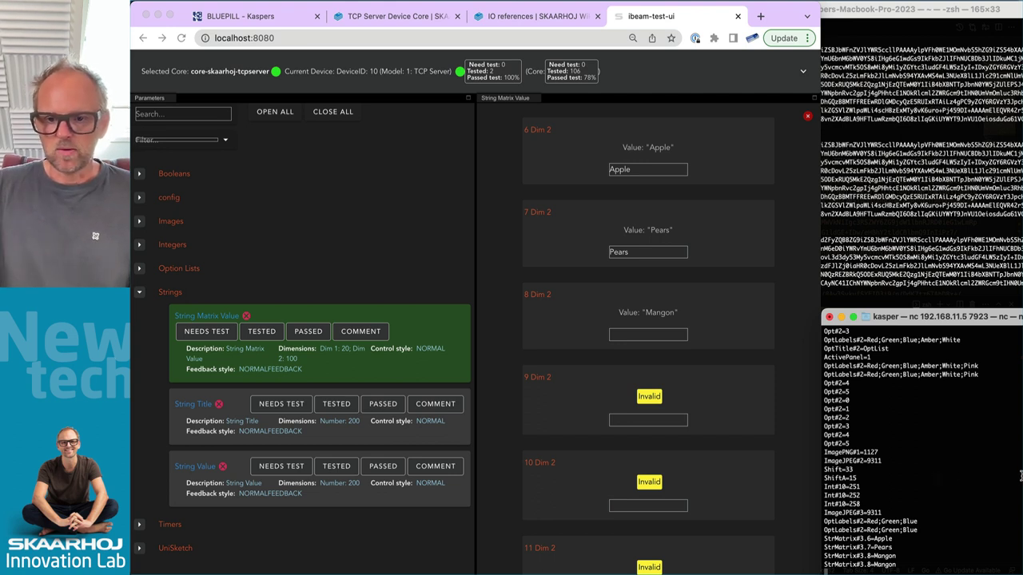
Step: Resend entry 3.8 with the corrected value StrMatrix#3.8=Mango
{"action": "left_click_drag", "start_coordinate": [897, 568], "coordinate": [828, 568]}
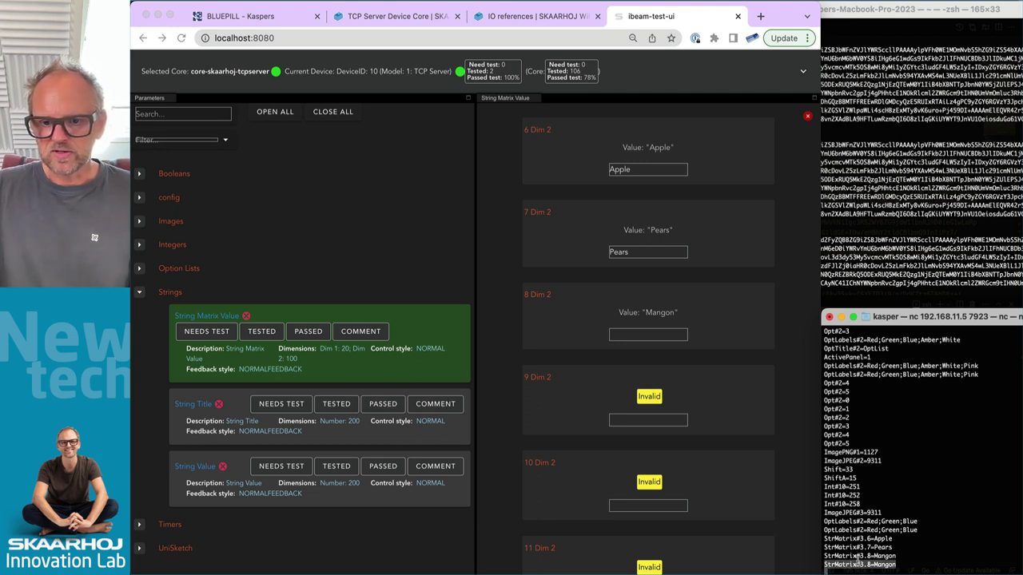
{"action": "key", "text": "super+c"}
{"action": "key", "text": "super+v"}
{"action": "key", "text": "BackSpace"}
{"action": "key", "text": "Return"}
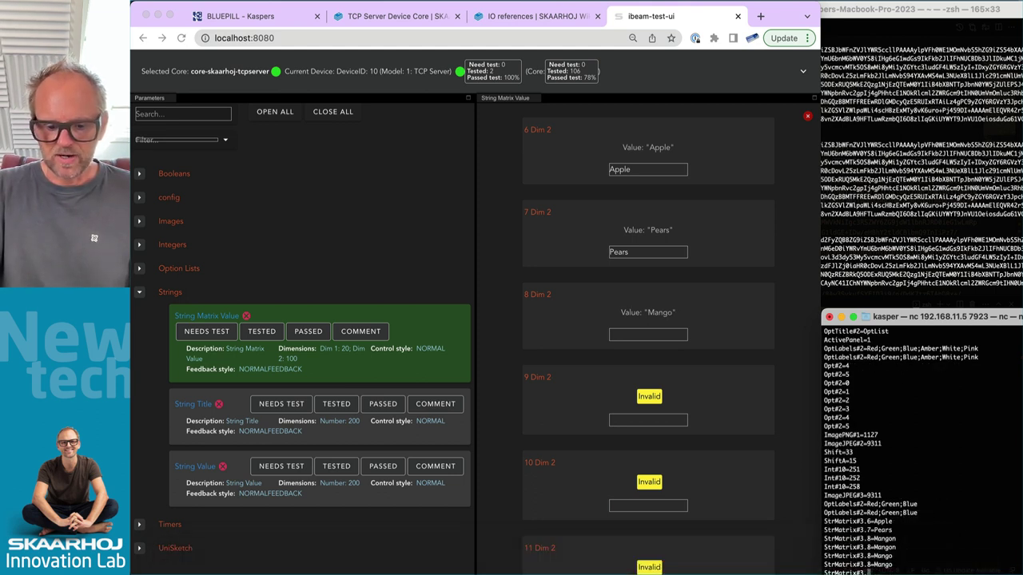
Step: Send Banana to entry 3.9 and Orange to entry 3.10
{"action": "type", "text": "Ba"}
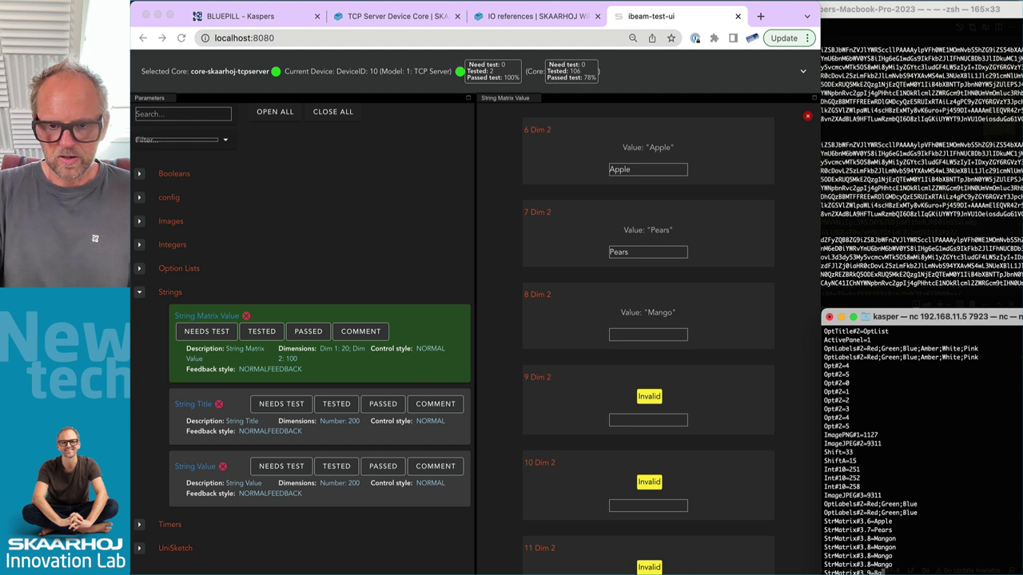
{"action": "type", "text": "nana"}
{"action": "key", "text": "Return"}
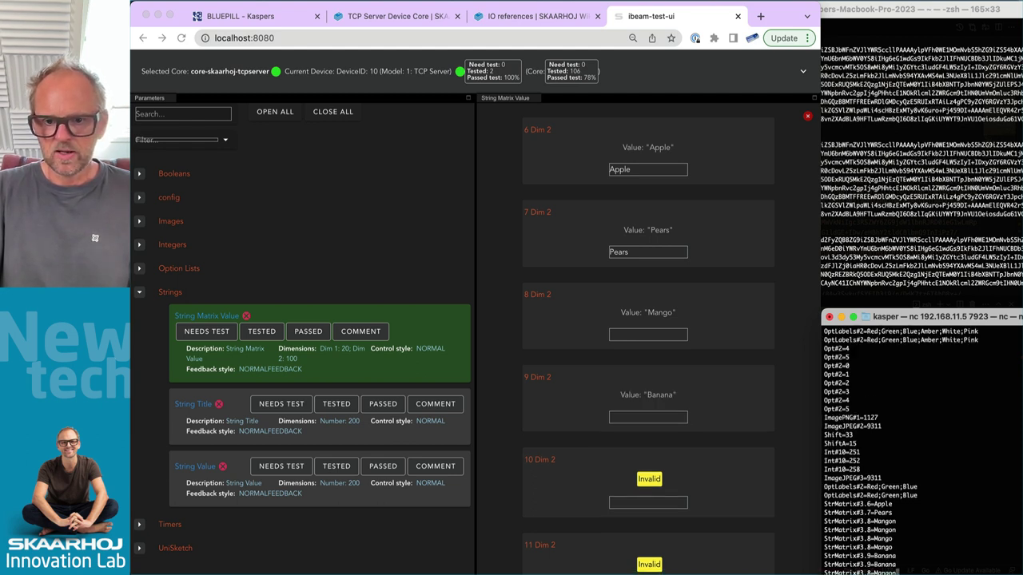
{"action": "key", "text": "BackSpace"}
{"action": "key", "text": "BackSpace"}
{"action": "key", "text": "BackSpace"}
{"action": "key", "text": "BackSpace"}
{"action": "key", "text": "BackSpace"}
{"action": "key", "text": "BackSpace"}
{"action": "key", "text": "BackSpace"}
{"action": "type", "text": "1"}
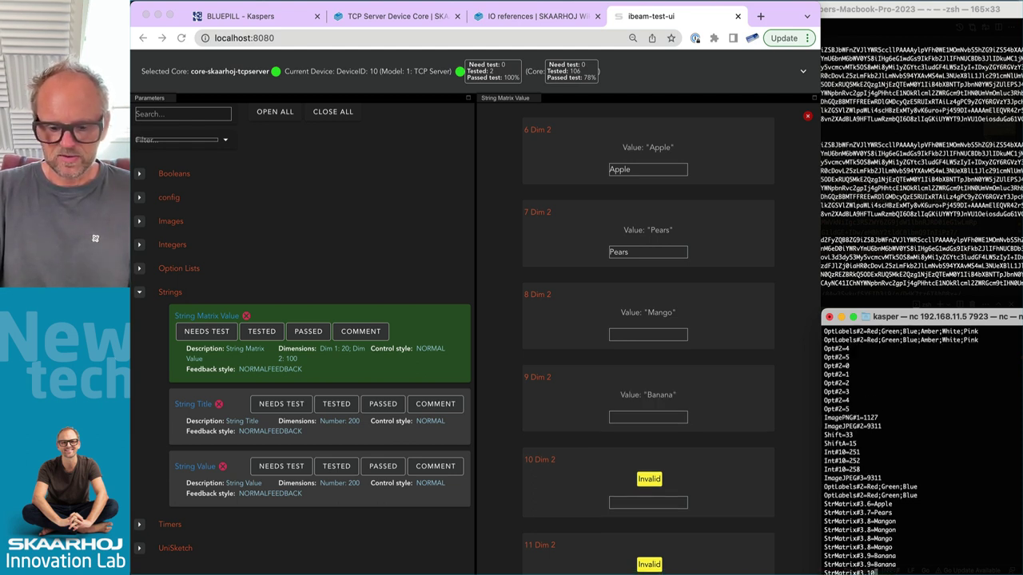
{"action": "type", "text": "0=Orange"}
{"action": "key", "text": "Return"}
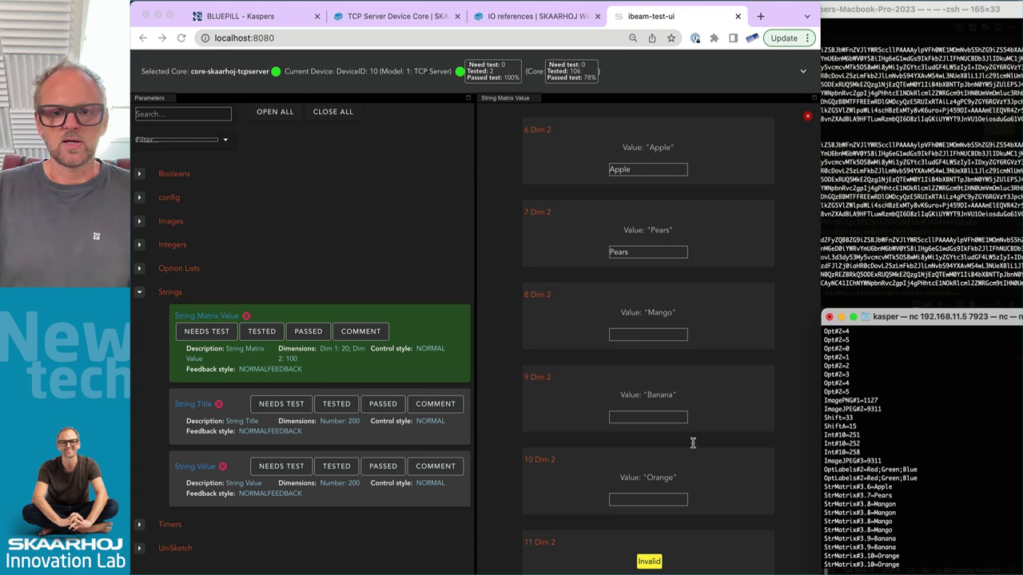
{"action": "key", "text": "super+Tab"}
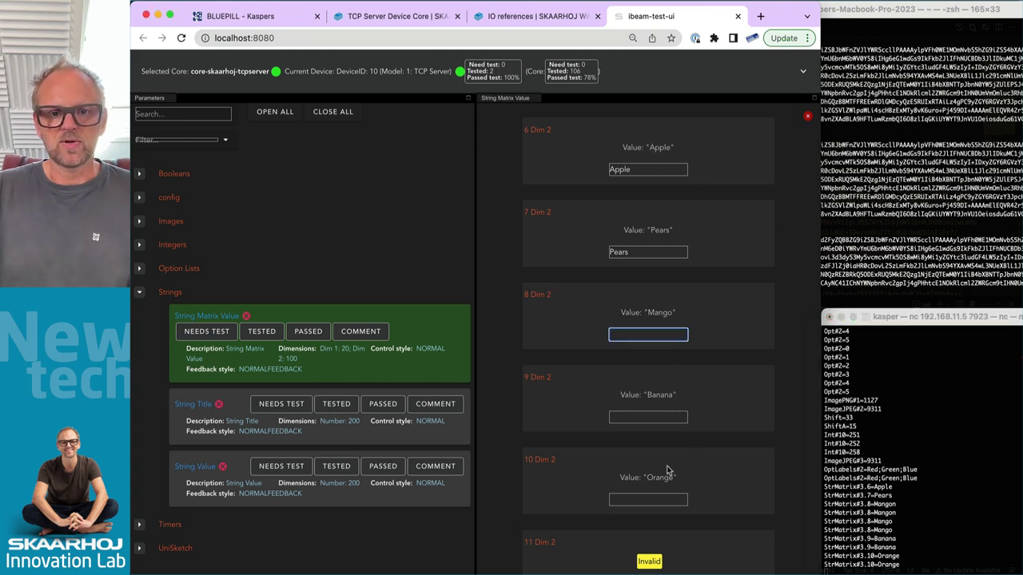
Step: Change B3's Textline1 reference to StrMatrix/3/8
{"action": "left_click", "coordinate": [254, 16]}
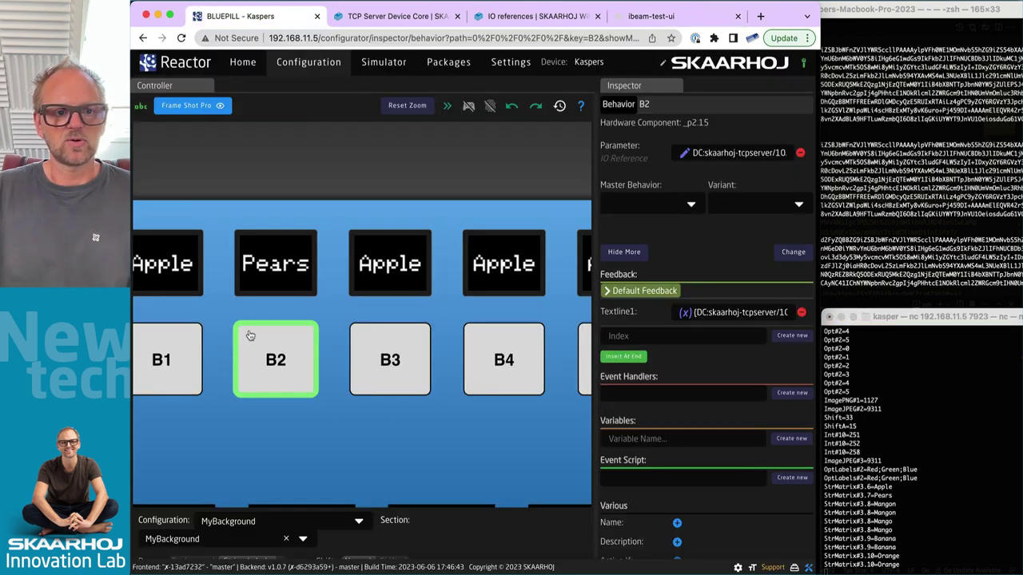
{"action": "left_click", "coordinate": [391, 329]}
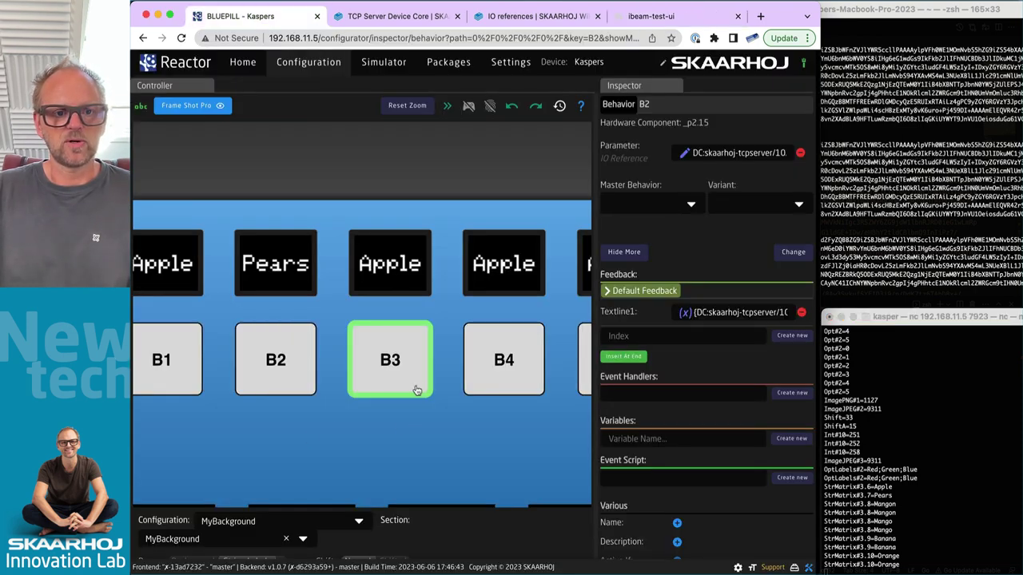
{"action": "left_click", "coordinate": [628, 254]}
{"action": "left_click_drag", "start_coordinate": [765, 312], "coordinate": [785, 313]}
{"action": "left_click", "coordinate": [813, 304]}
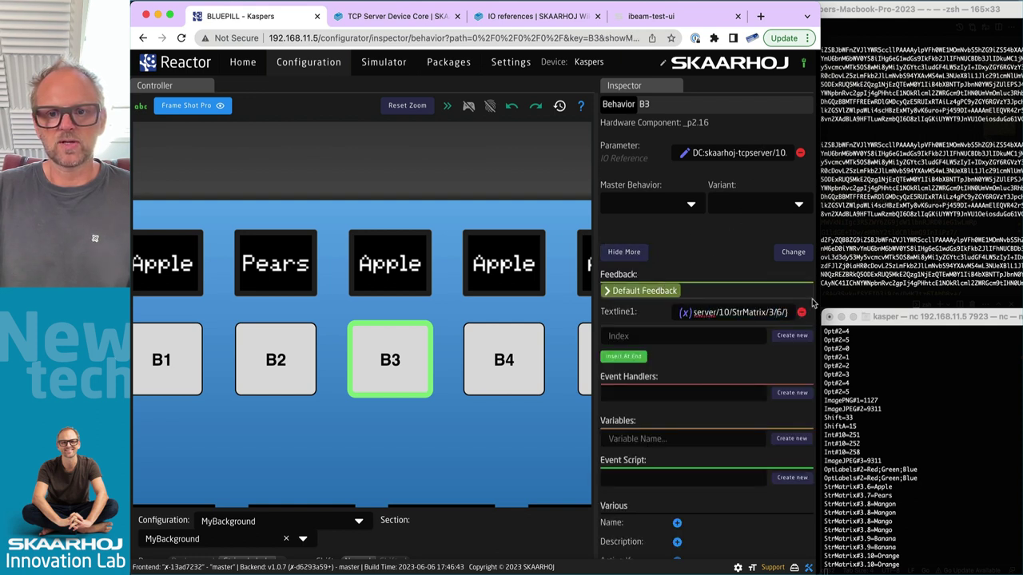
{"action": "key", "text": "BackSpace"}
{"action": "key", "text": "BackSpace"}
{"action": "key", "text": "BackSpace"}
{"action": "type", "text": "8"}
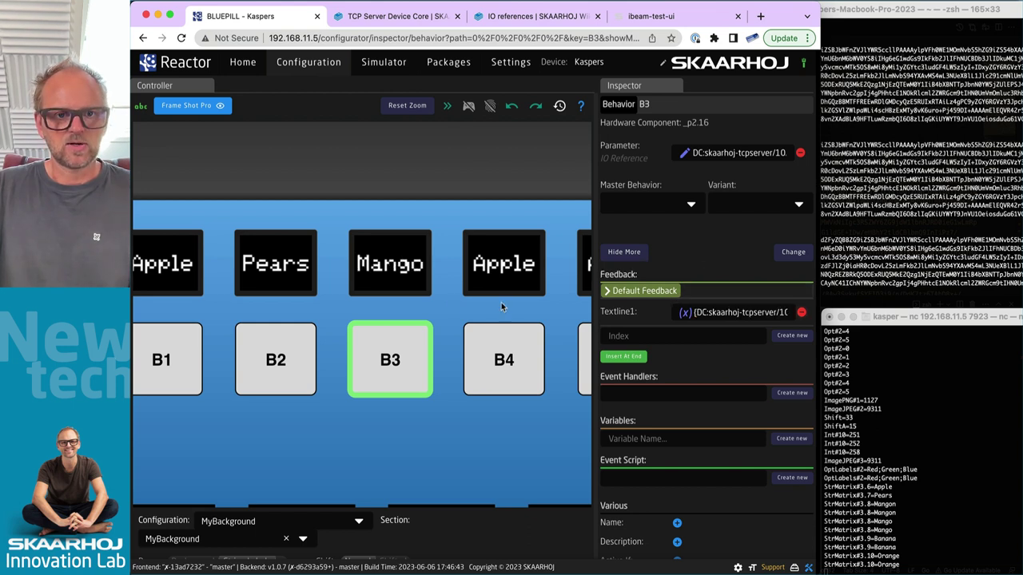
Step: Change B4's Textline1 reference to StrMatrix/3/9
{"action": "left_click_drag", "start_coordinate": [504, 307], "coordinate": [354, 308]}
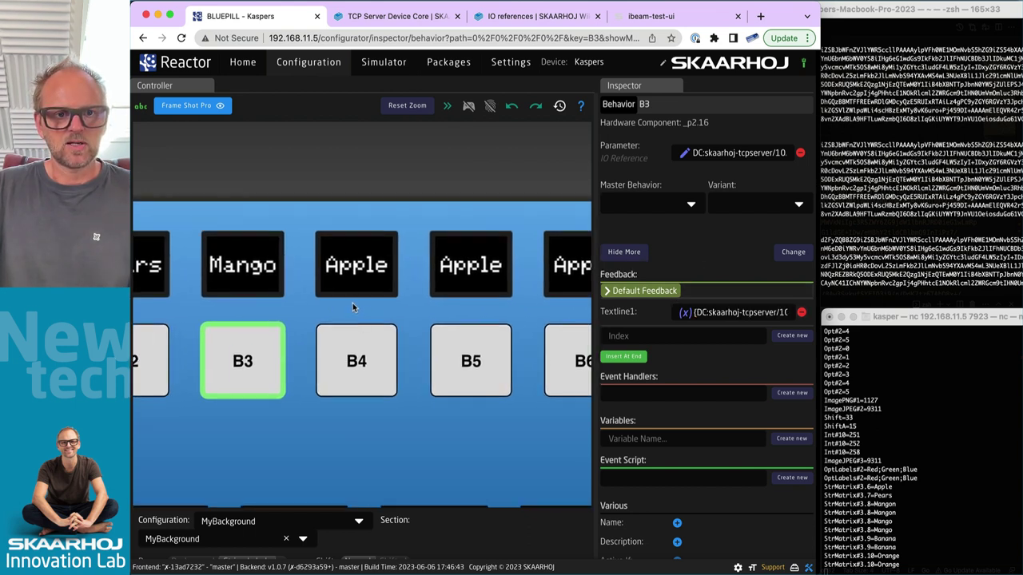
{"action": "left_click", "coordinate": [629, 254]}
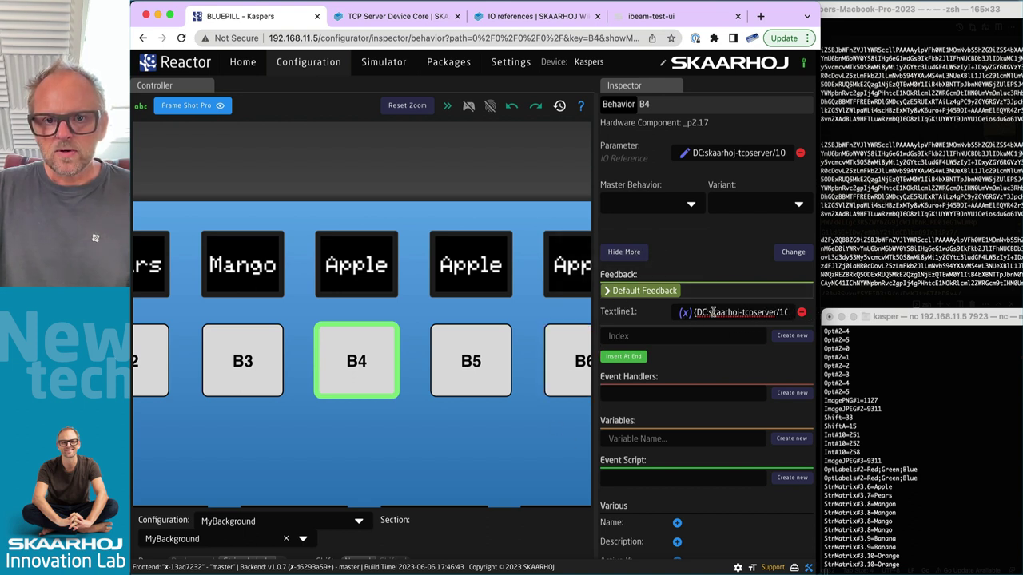
{"action": "left_click", "coordinate": [739, 311]}
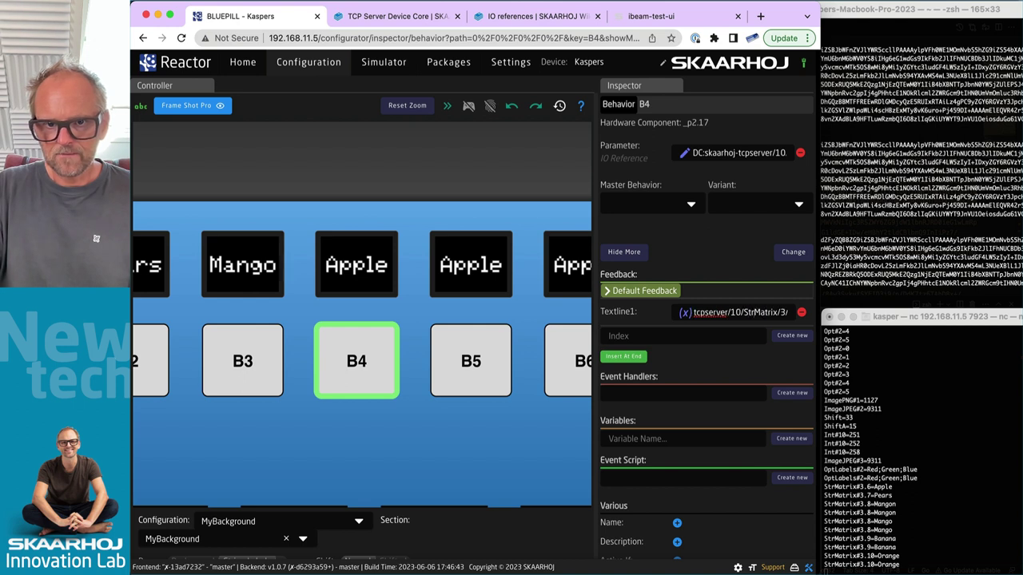
{"action": "key", "text": "End"}
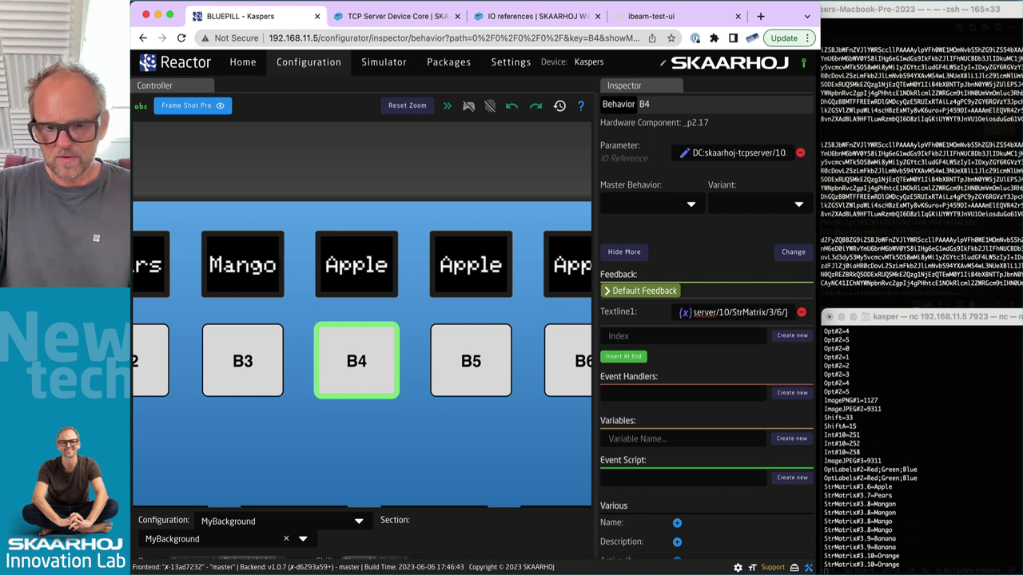
{"action": "key", "text": "Left"}
{"action": "key", "text": "Left"}
{"action": "key", "text": "BackSpace"}
{"action": "type", "text": "9"}
Step: Change B5's Textline1 reference to StrMatrix/3/10 and apply it
{"action": "left_click", "coordinate": [483, 339]}
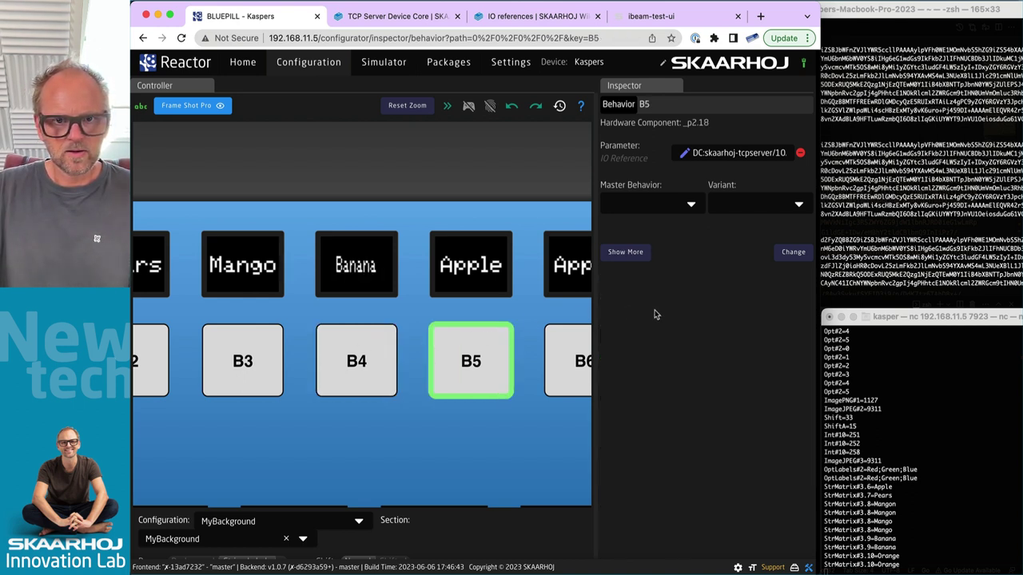
{"action": "left_click", "coordinate": [640, 252]}
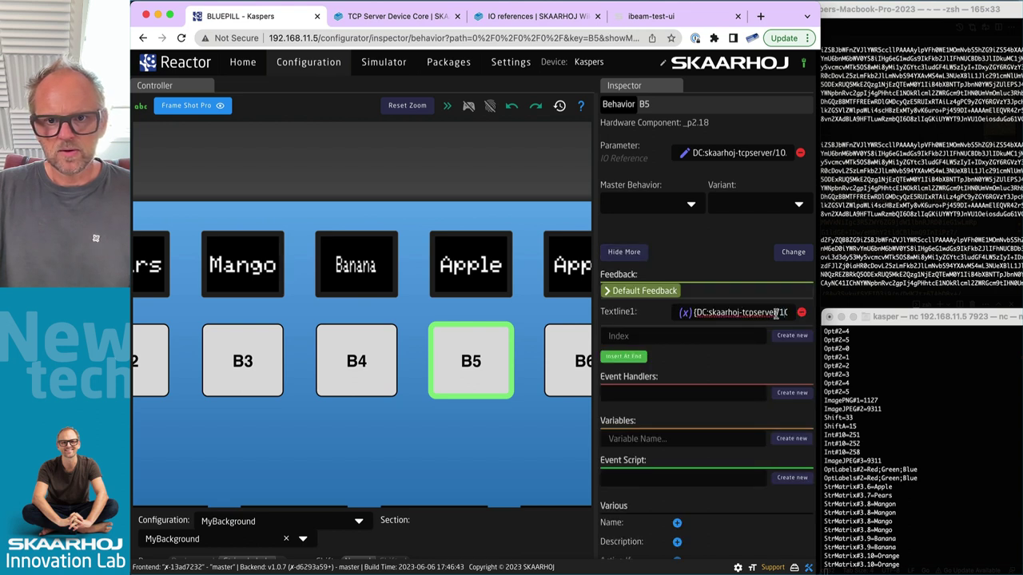
{"action": "left_click_drag", "start_coordinate": [780, 312], "coordinate": [828, 315]}
{"action": "left_click", "coordinate": [779, 312]}
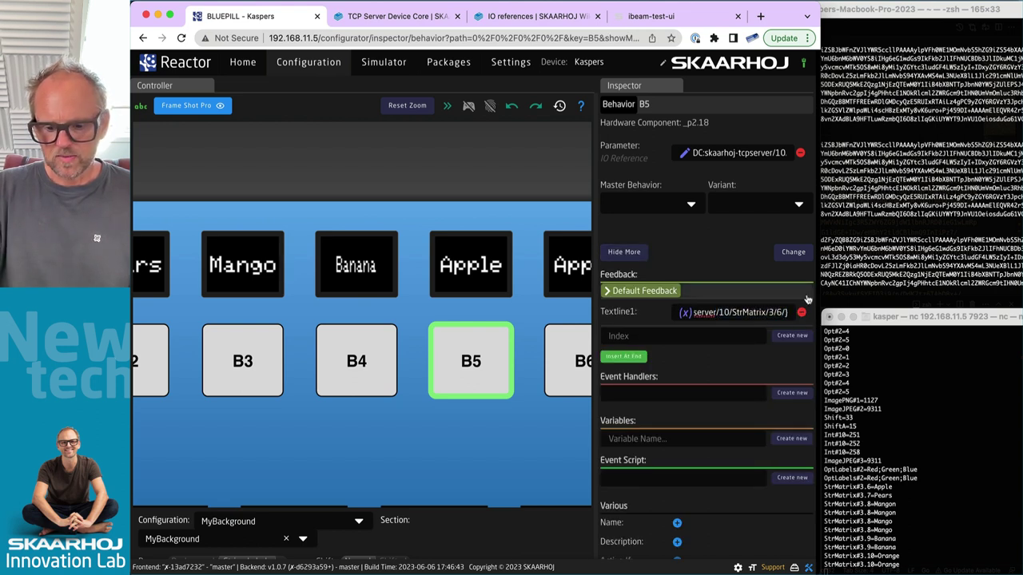
{"action": "key", "text": "BackSpace"}
{"action": "type", "text": "10"}
{"action": "left_click", "coordinate": [490, 313]}
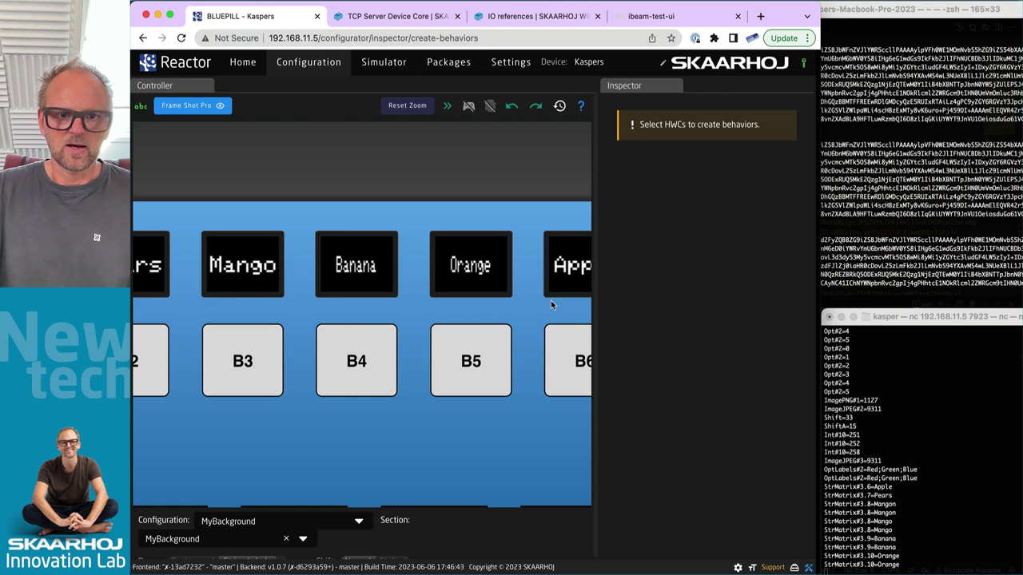
Step: Delete B6's own behavior, recentre the panel, and select B1
{"action": "left_click", "coordinate": [568, 341]}
{"action": "right_click", "coordinate": [573, 352]}
{"action": "left_click", "coordinate": [606, 416]}
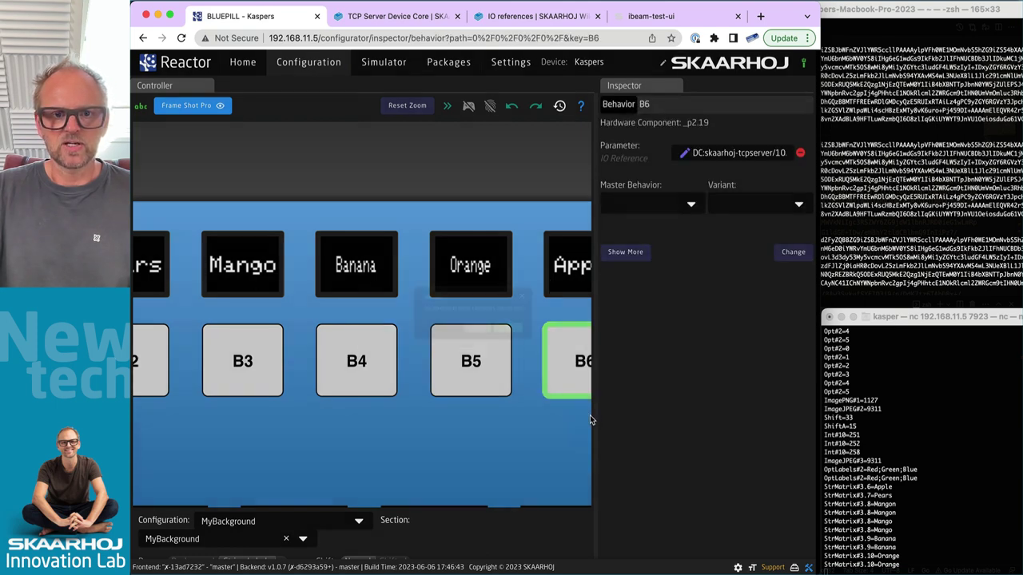
{"action": "left_click", "coordinate": [543, 344]}
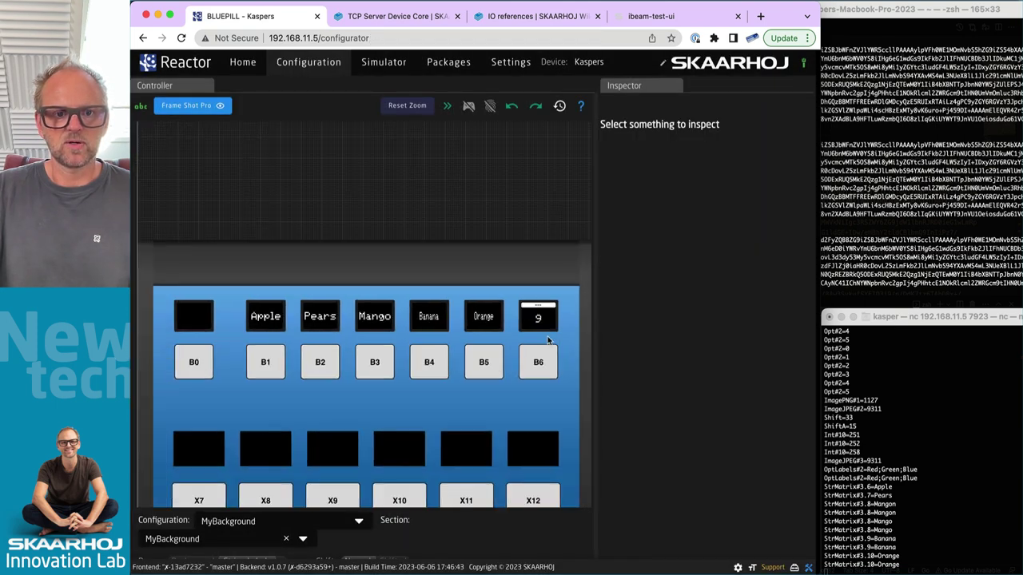
{"action": "left_click_drag", "start_coordinate": [388, 392], "coordinate": [347, 372]}
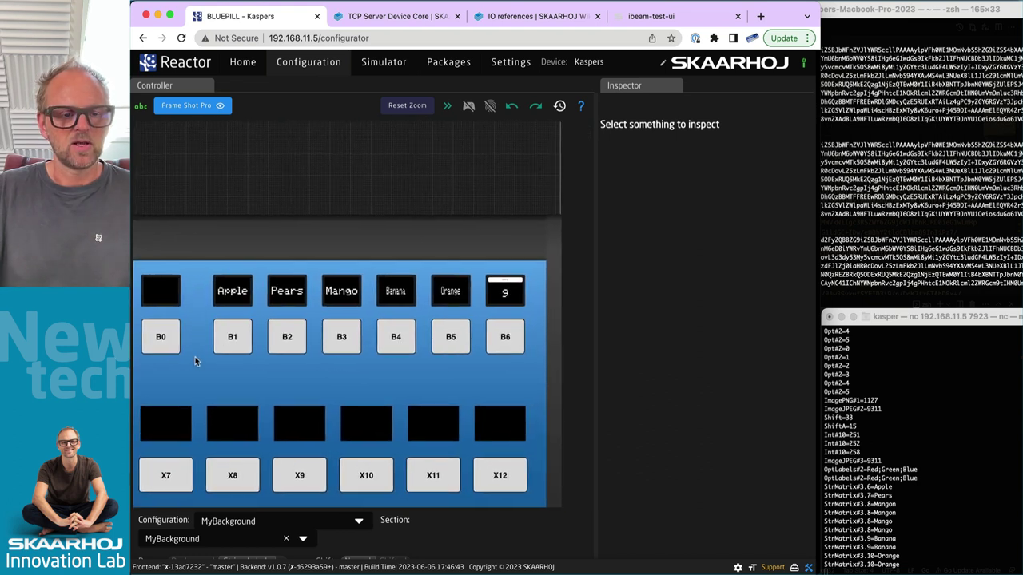
{"action": "left_click_drag", "start_coordinate": [195, 361], "coordinate": [223, 361]}
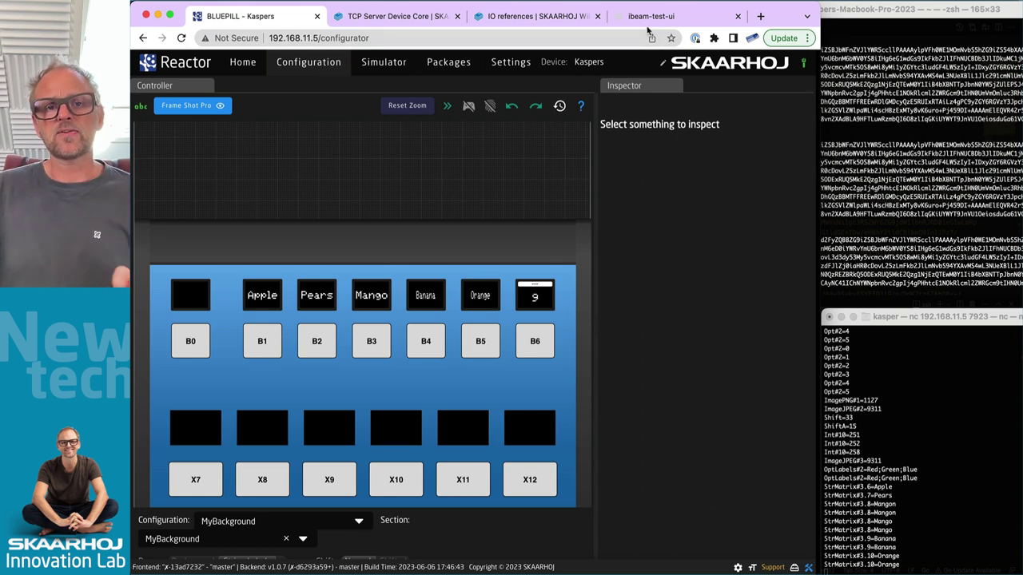
{"action": "left_click", "coordinate": [260, 344]}
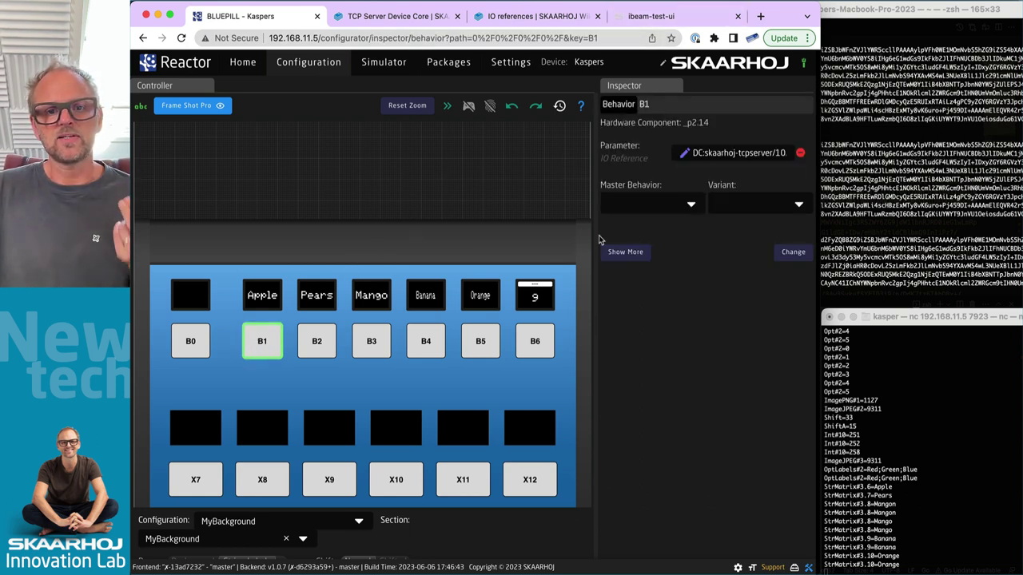
Step: In ibeam-test-ui's String Matrix Value tree, collapse row 3 and expand row 2
{"action": "left_click", "coordinate": [662, 19]}
{"action": "scroll", "coordinate": [592, 288], "scroll_direction": "up", "scroll_amount": 4}
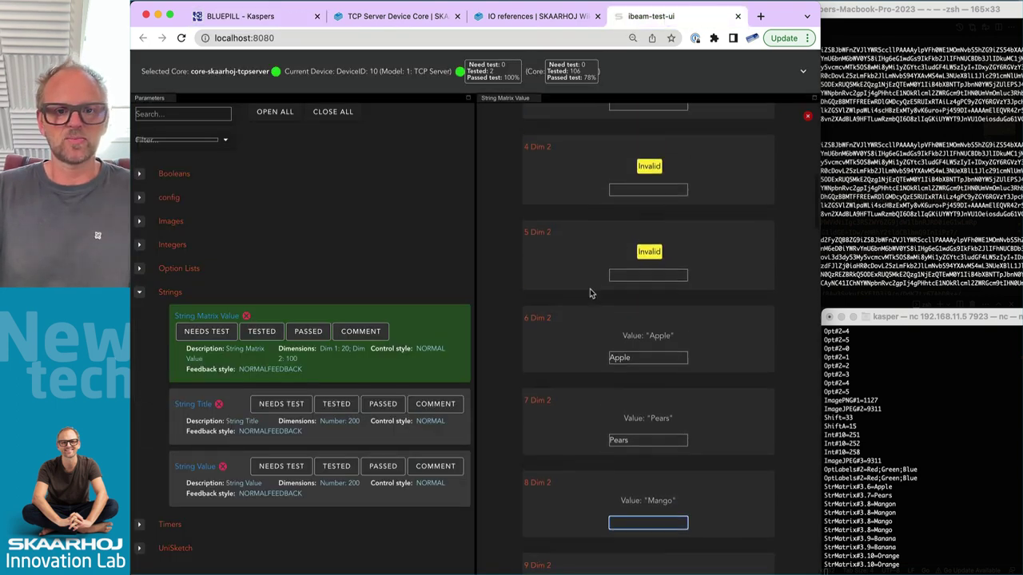
{"action": "scroll", "coordinate": [588, 288], "scroll_direction": "down", "scroll_amount": 2}
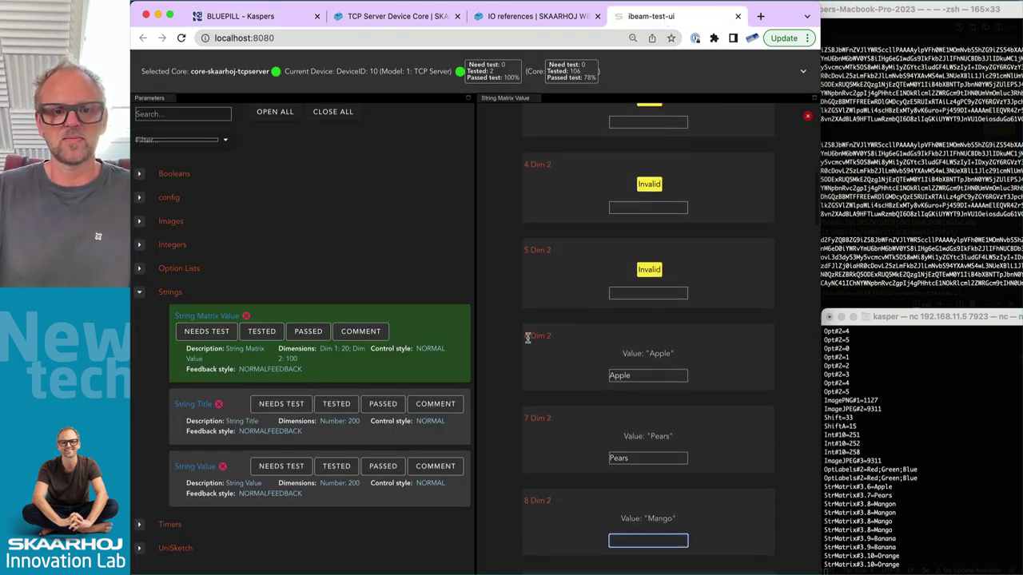
{"action": "left_click_drag", "start_coordinate": [525, 336], "coordinate": [560, 339]}
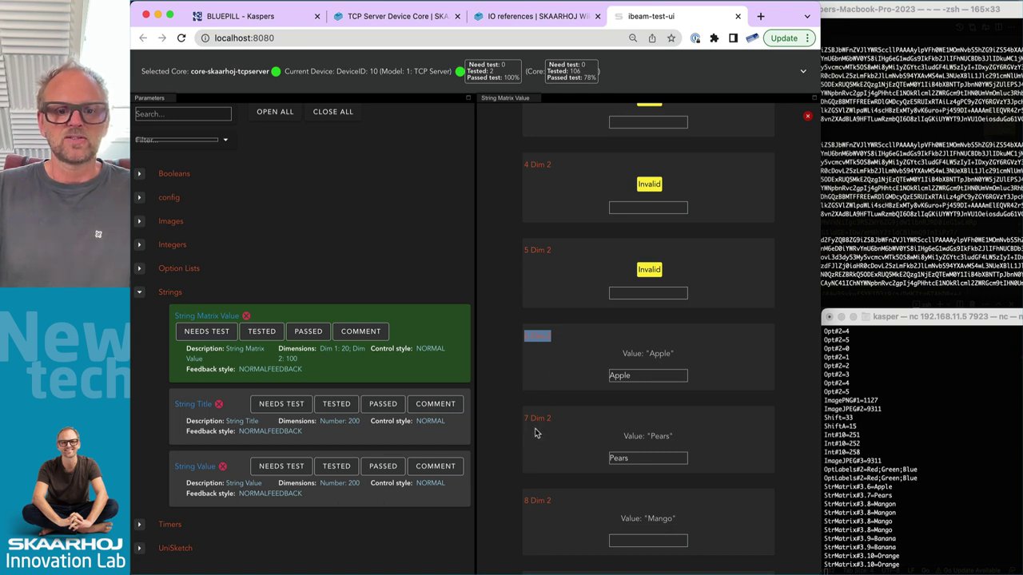
{"action": "scroll", "coordinate": [549, 466], "scroll_direction": "down", "scroll_amount": 3}
{"action": "scroll", "coordinate": [548, 466], "scroll_direction": "up", "scroll_amount": 5}
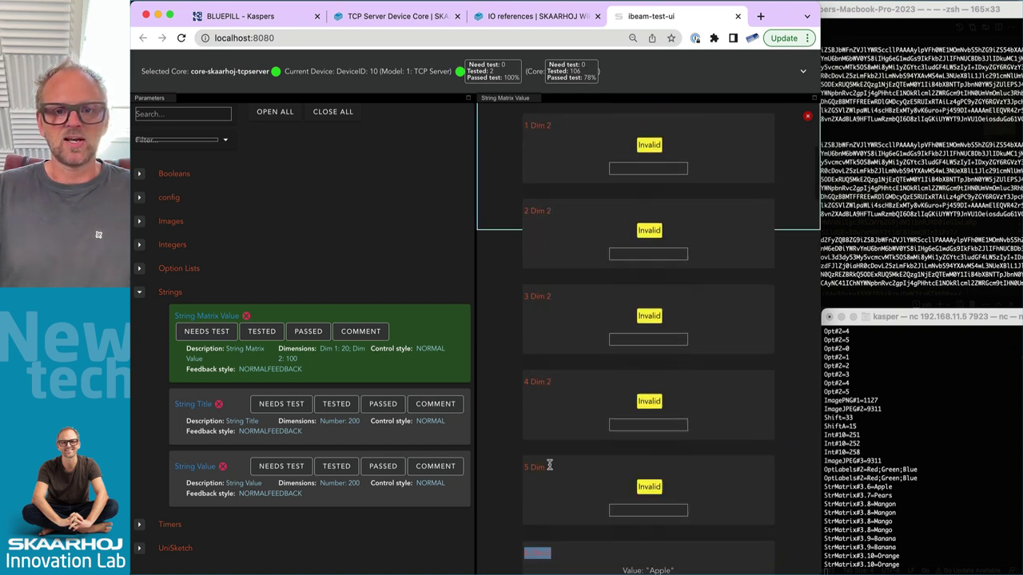
{"action": "scroll", "coordinate": [546, 451], "scroll_direction": "up", "scroll_amount": 5}
{"action": "left_click", "coordinate": [517, 444]}
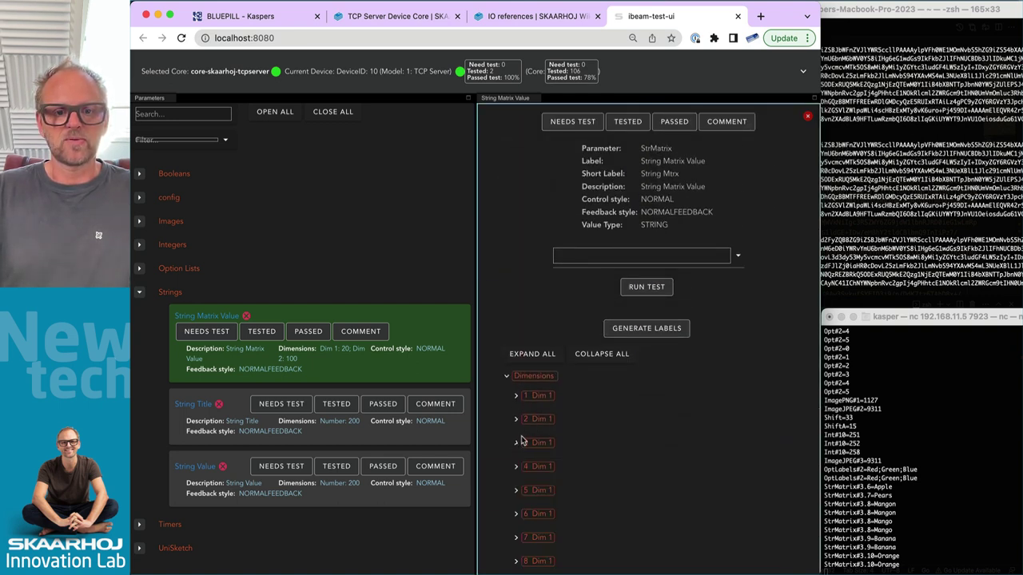
{"action": "left_click", "coordinate": [516, 420]}
{"action": "scroll", "coordinate": [604, 481], "scroll_direction": "down", "scroll_amount": 6}
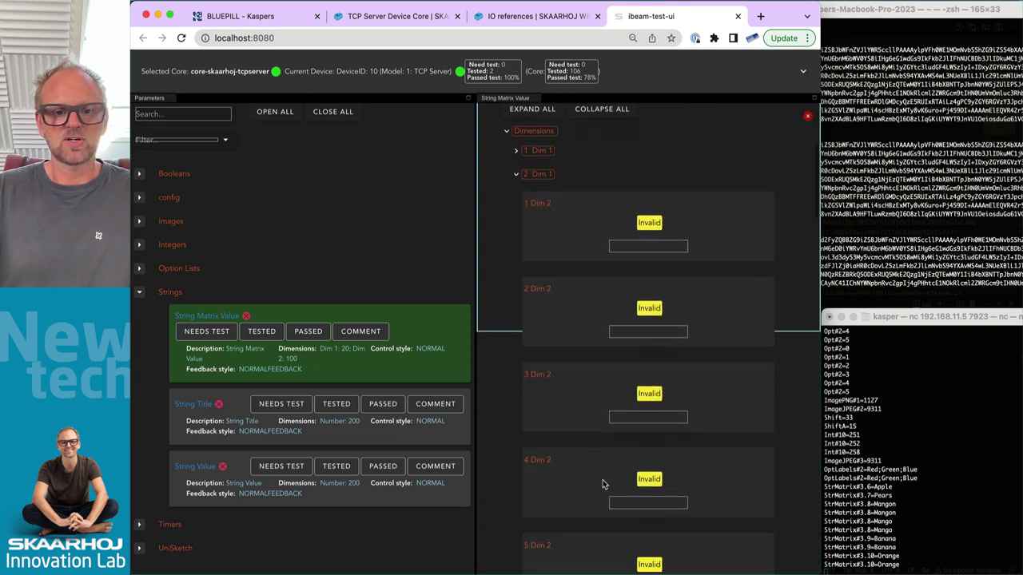
{"action": "scroll", "coordinate": [599, 485], "scroll_direction": "down", "scroll_amount": 2}
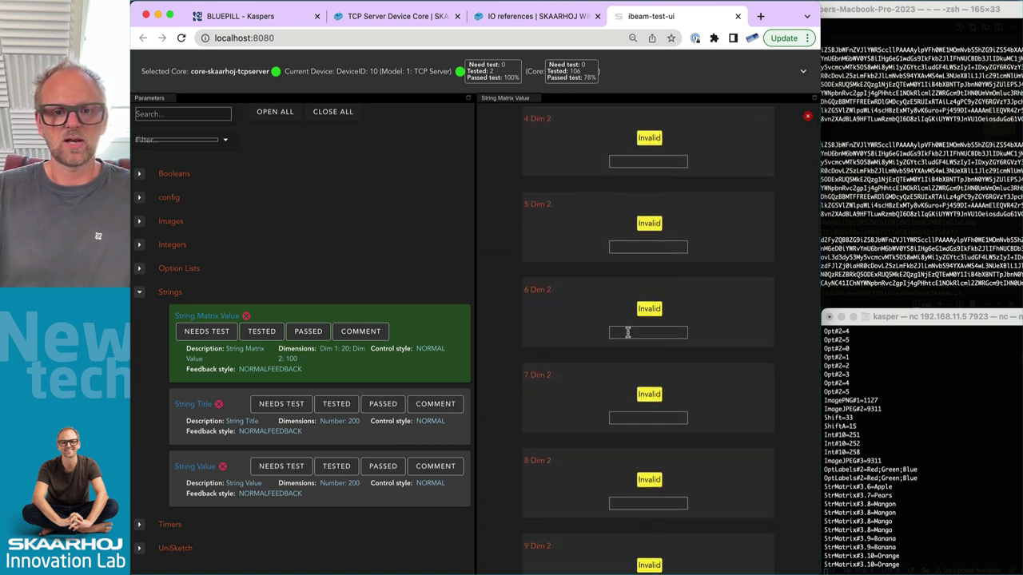
Step: Enter Guitar, Bass and Drums into row 2 entries 6, 7 and 8
{"action": "left_click", "coordinate": [628, 332]}
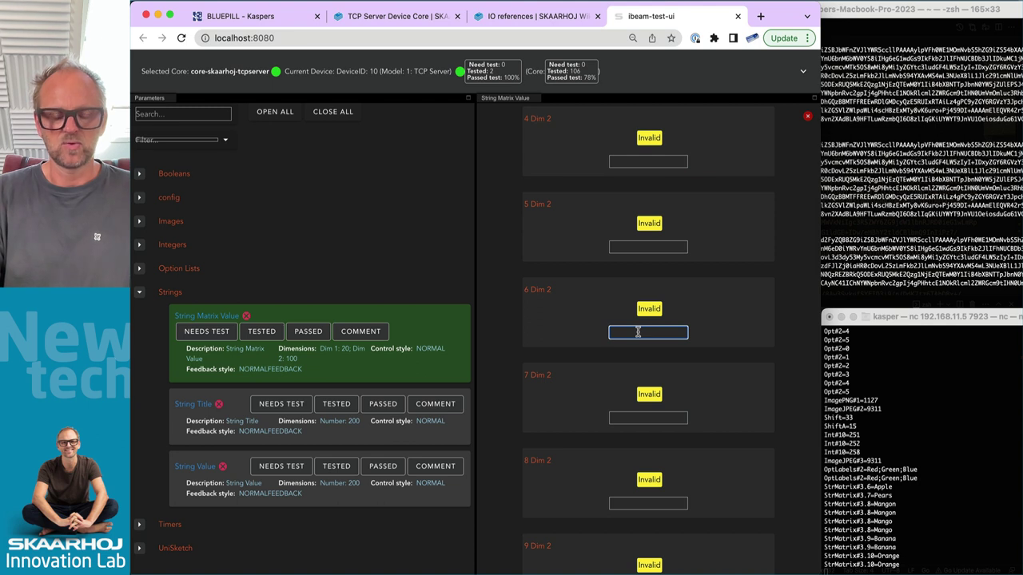
{"action": "type", "text": "Guit"}
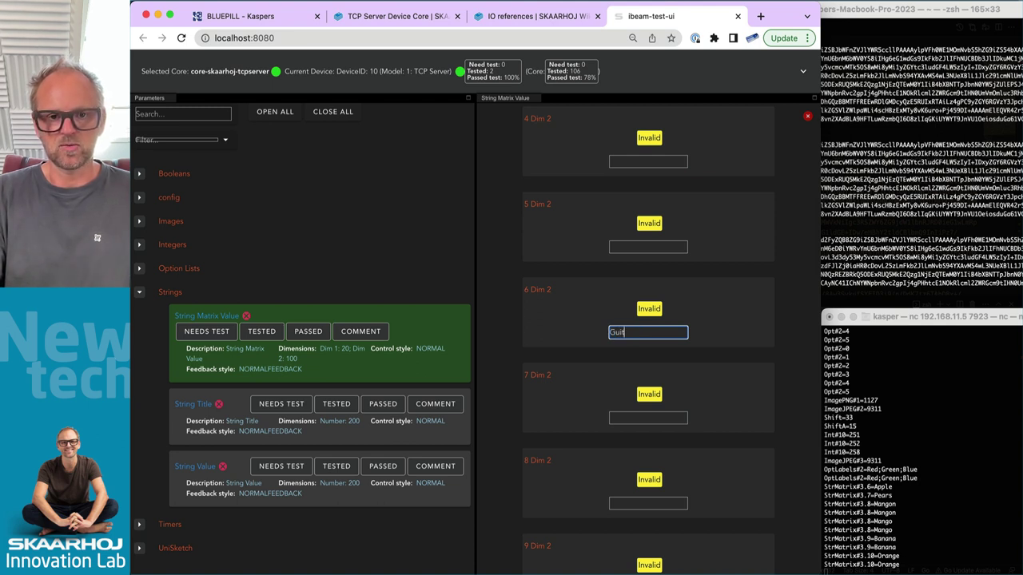
{"action": "type", "text": "ar"}
{"action": "left_click", "coordinate": [644, 423]}
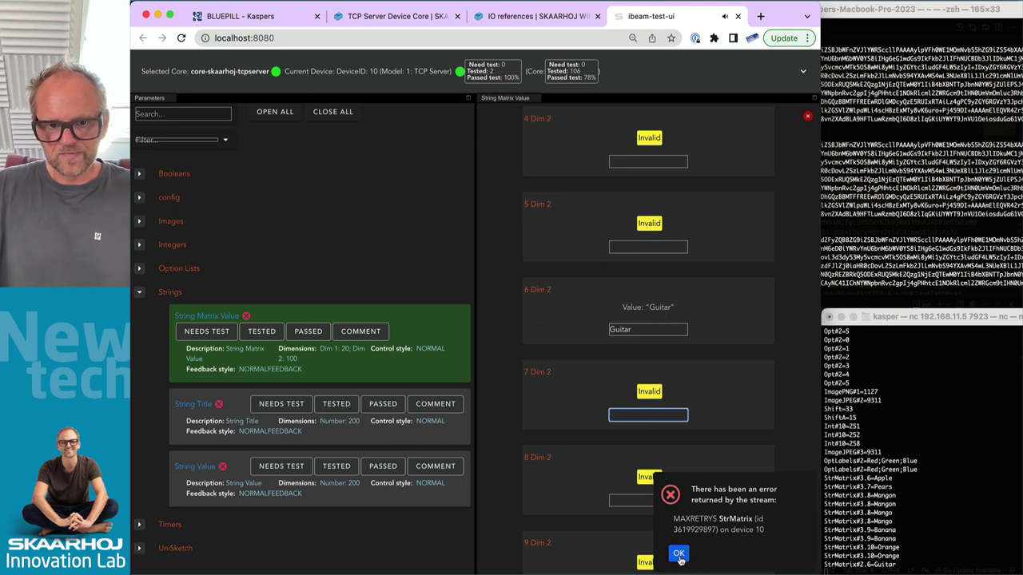
{"action": "type", "text": "Bass"}
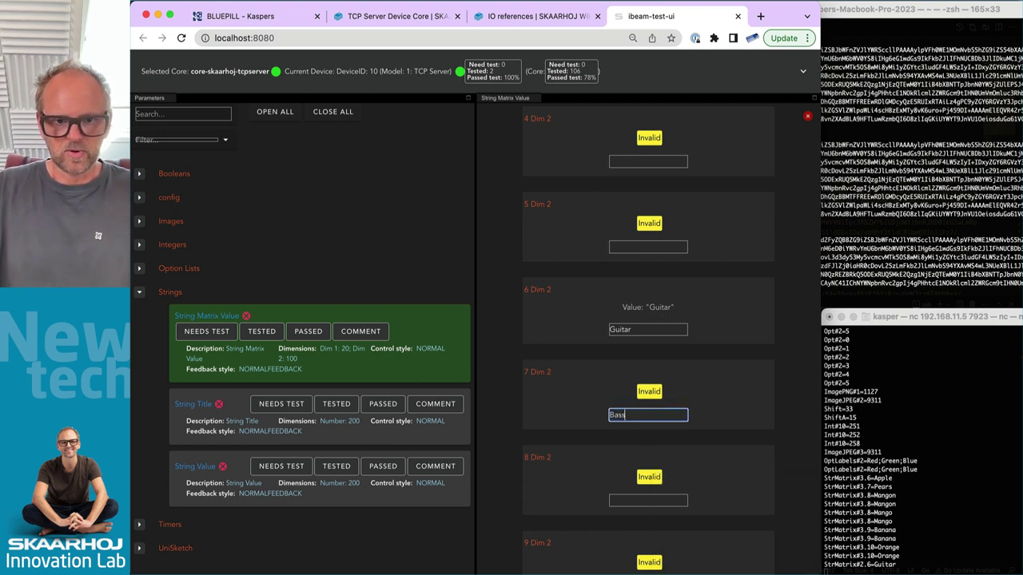
{"action": "key", "text": "Return"}
{"action": "left_click", "coordinate": [679, 553]}
{"action": "left_click", "coordinate": [639, 498]}
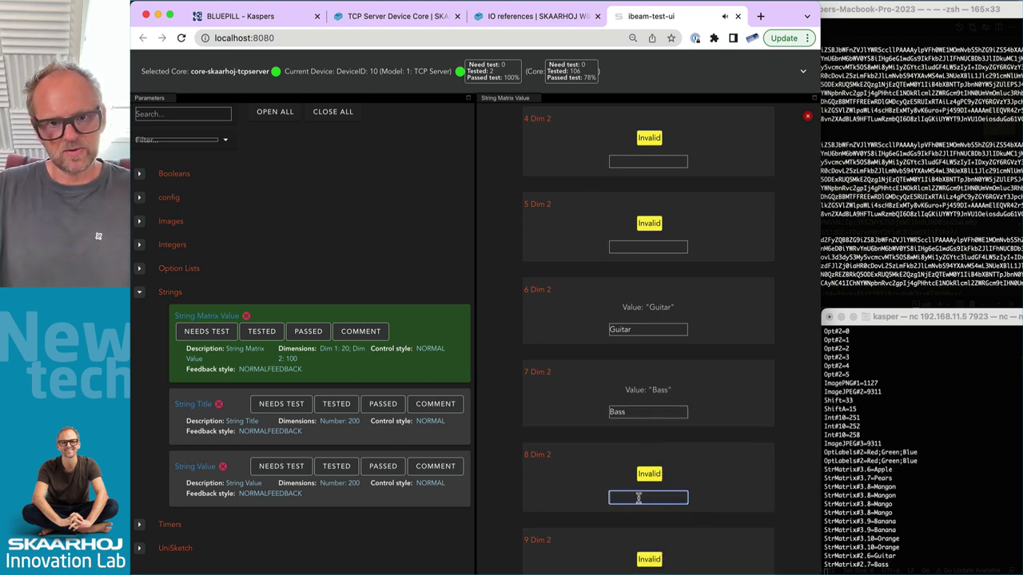
{"action": "type", "text": "Drums"}
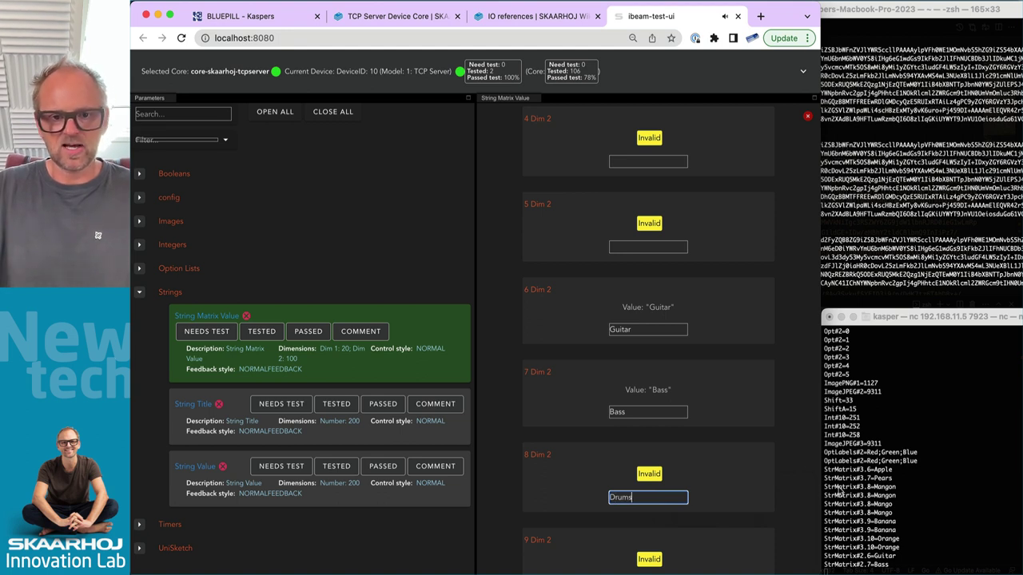
{"action": "scroll", "coordinate": [714, 495], "scroll_direction": "down", "scroll_amount": 1}
{"action": "scroll", "coordinate": [714, 496], "scroll_direction": "down", "scroll_amount": 3}
{"action": "key", "text": "Return"}
Step: Enter Trompet and Piano into row 2 entries 9 and 10, dismissing the error popup
{"action": "left_click", "coordinate": [655, 437]}
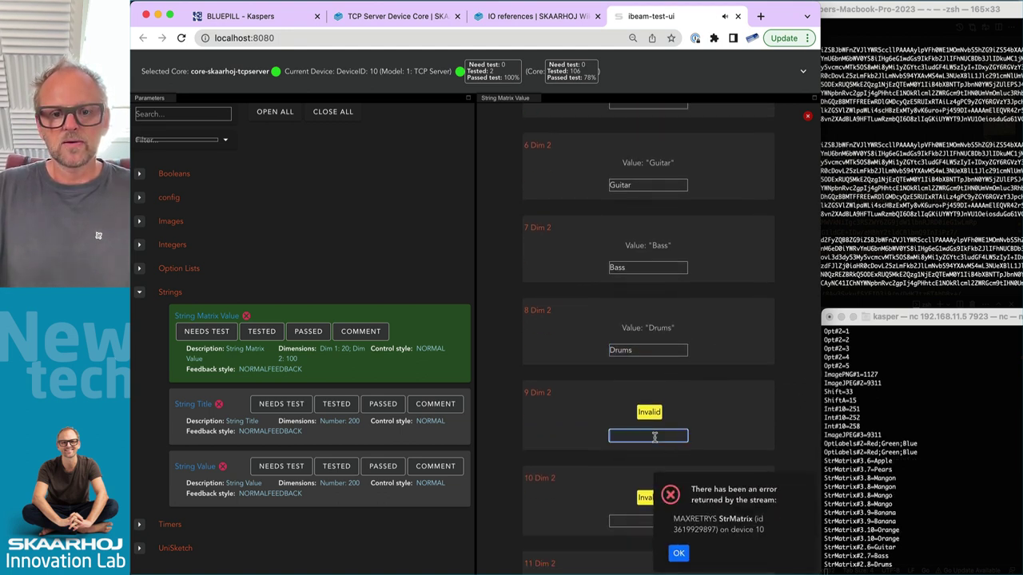
{"action": "type", "text": "Trompte"}
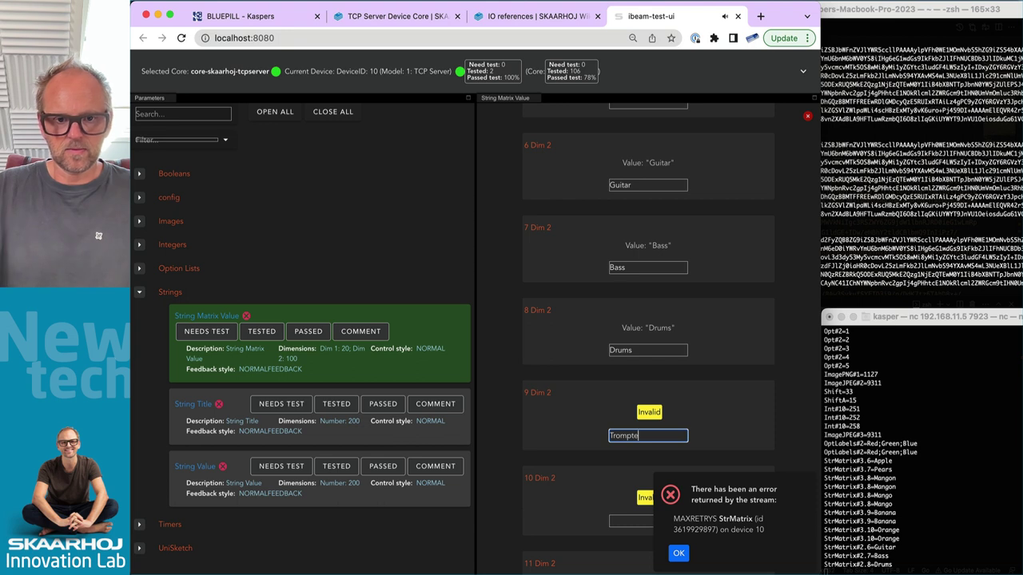
{"action": "key", "text": "BackSpace"}
{"action": "key", "text": "BackSpace"}
{"action": "type", "text": "et"}
{"action": "key", "text": "Return"}
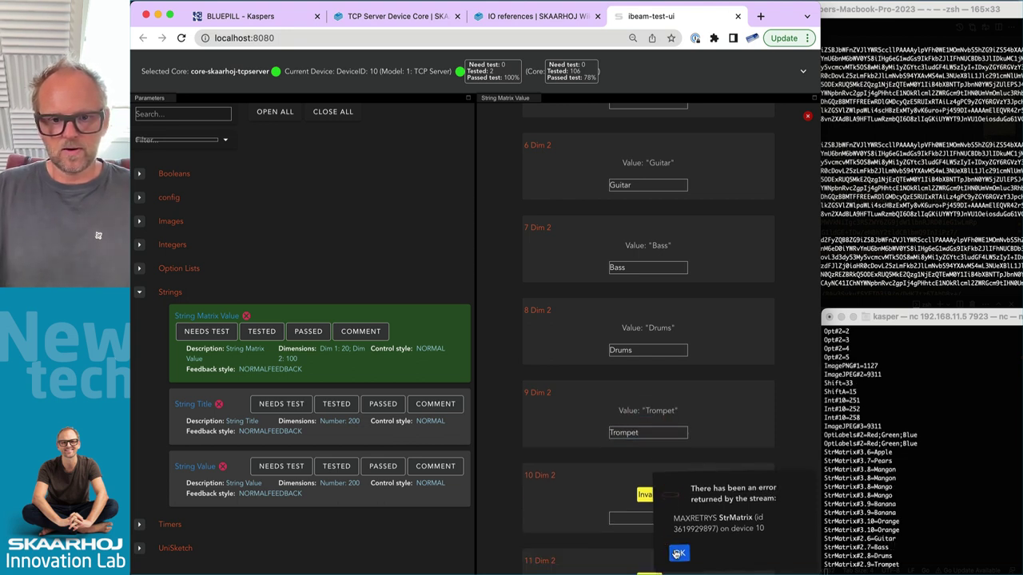
{"action": "left_click", "coordinate": [641, 520]}
{"action": "type", "text": "Piano"}
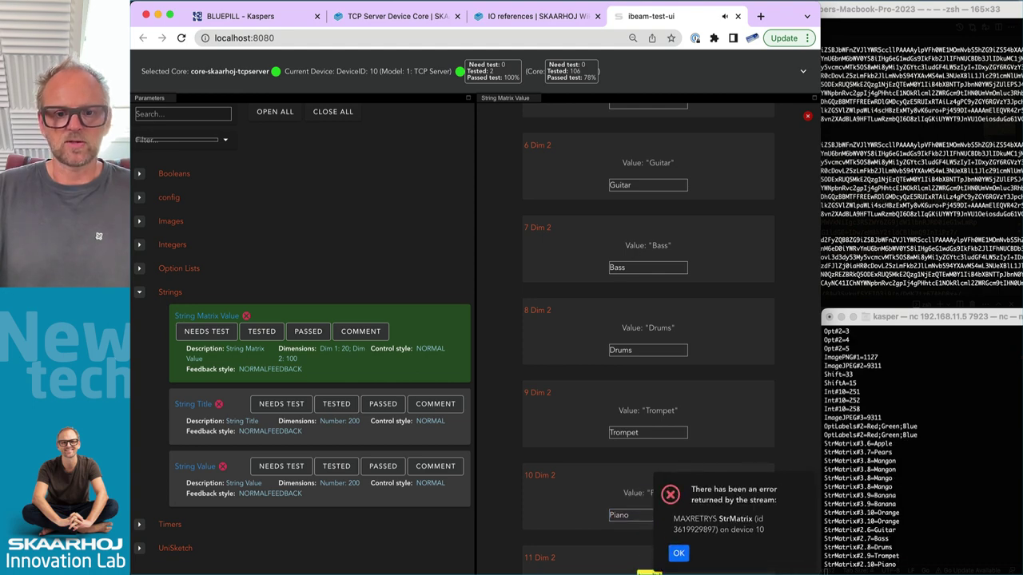
{"action": "left_click", "coordinate": [678, 553]}
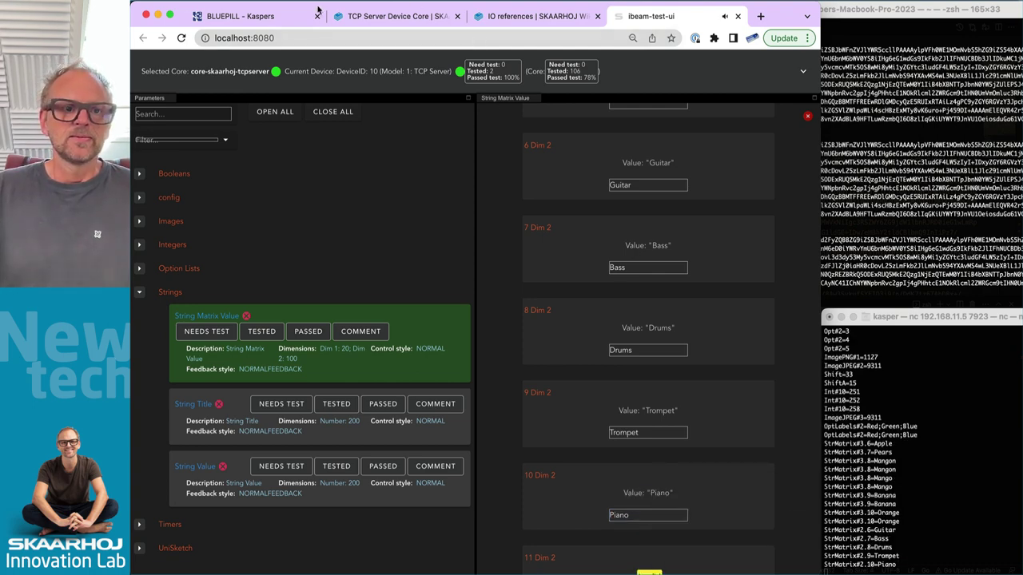
Step: Select B0 in Reactor and create a behavior from the TCP server's parameters
{"action": "left_click", "coordinate": [229, 24]}
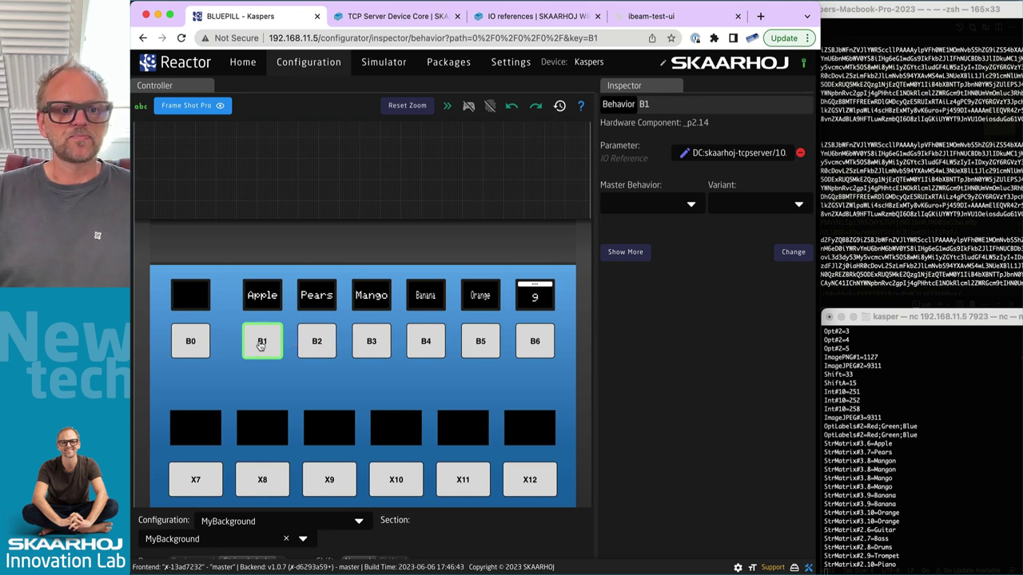
{"action": "left_click", "coordinate": [189, 347]}
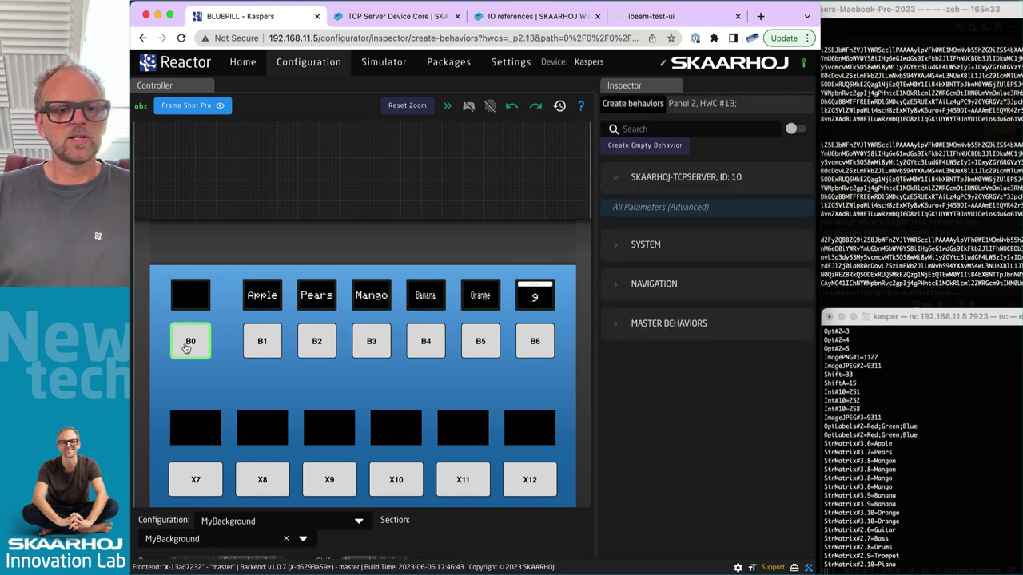
{"action": "left_click", "coordinate": [644, 209]}
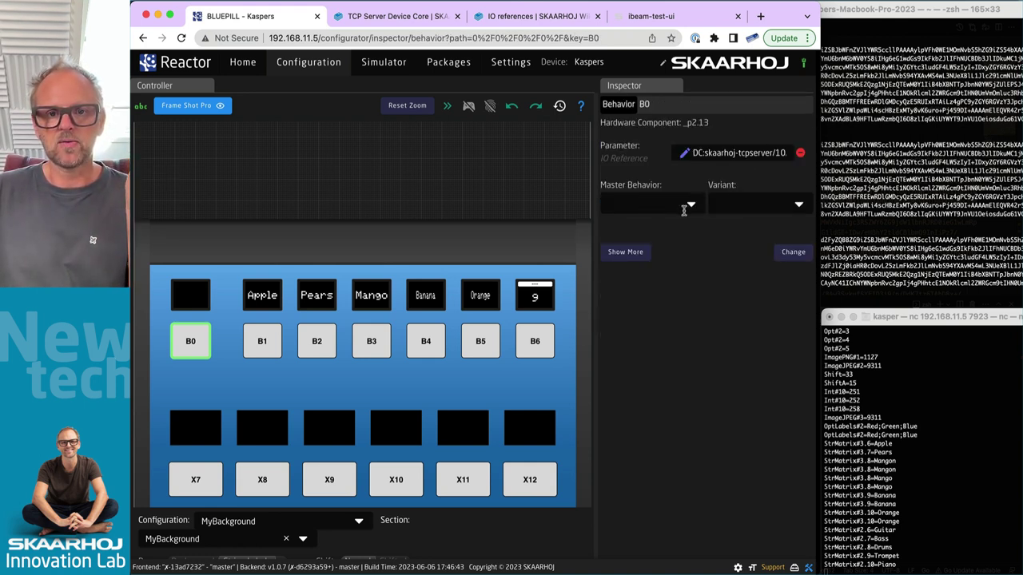
{"action": "left_click", "coordinate": [685, 152]}
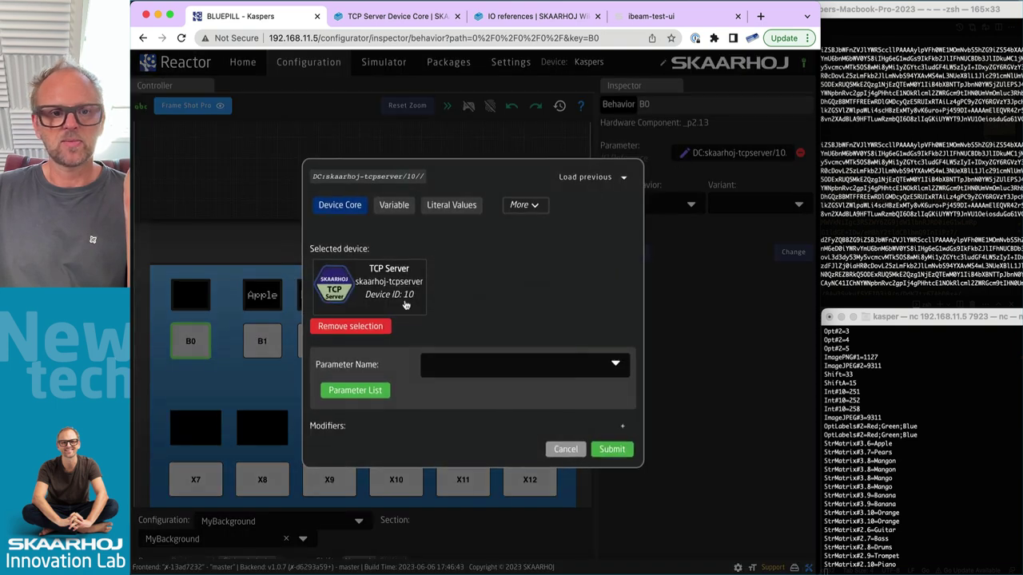
Step: Set B0's parameter to Integer Value number 30 and submit
{"action": "left_click", "coordinate": [454, 355]}
{"action": "scroll", "coordinate": [471, 448], "scroll_direction": "down", "scroll_amount": 8}
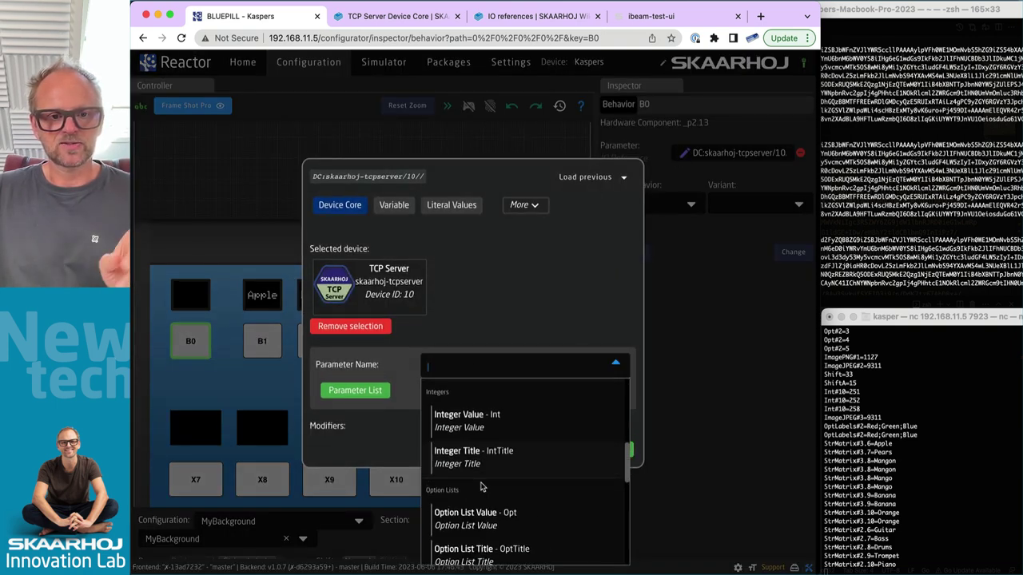
{"action": "left_click", "coordinate": [470, 428]}
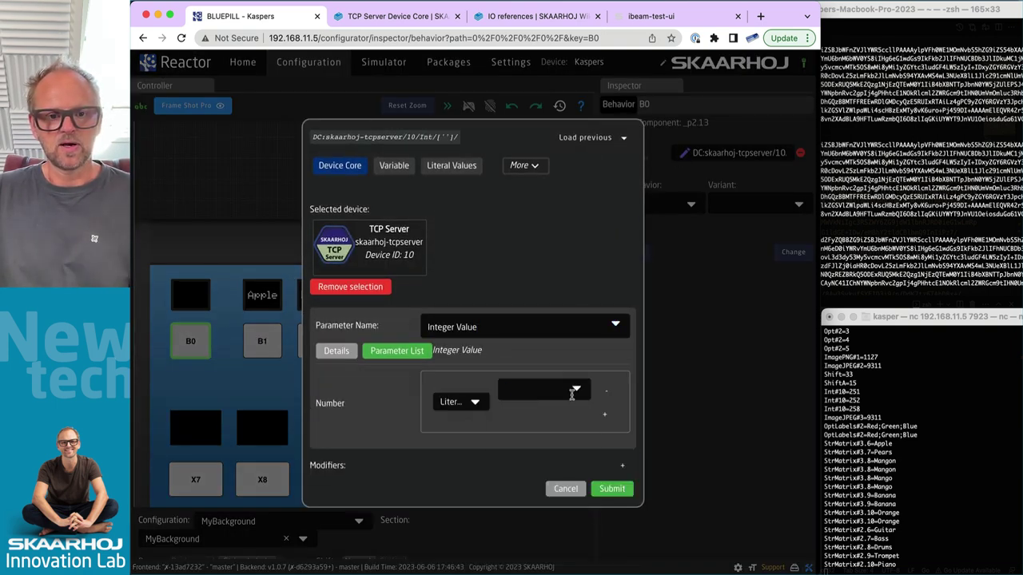
{"action": "left_click", "coordinate": [575, 391]}
{"action": "scroll", "coordinate": [563, 464], "scroll_direction": "down", "scroll_amount": 3}
{"action": "left_click", "coordinate": [519, 453]}
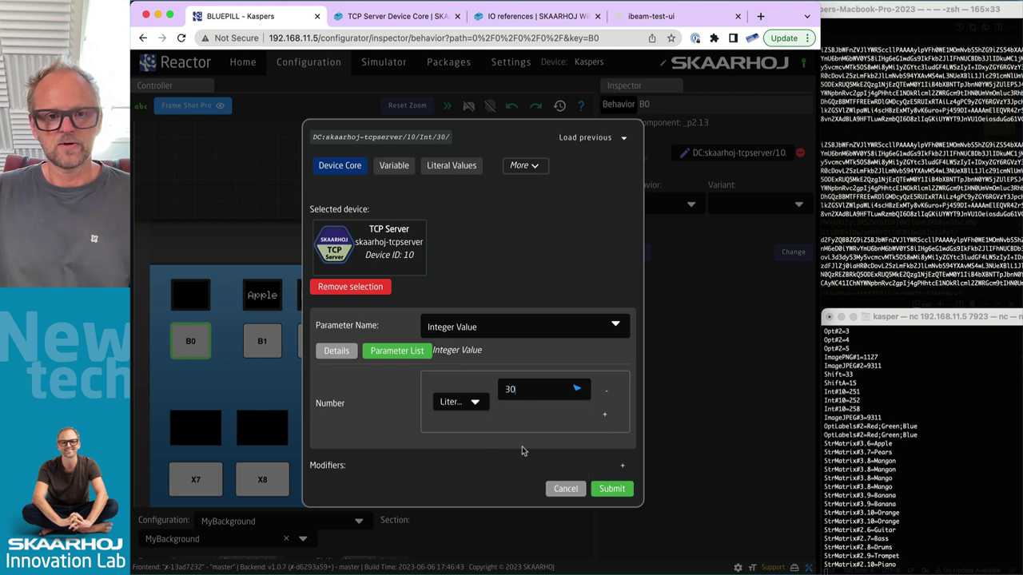
{"action": "left_click", "coordinate": [610, 489]}
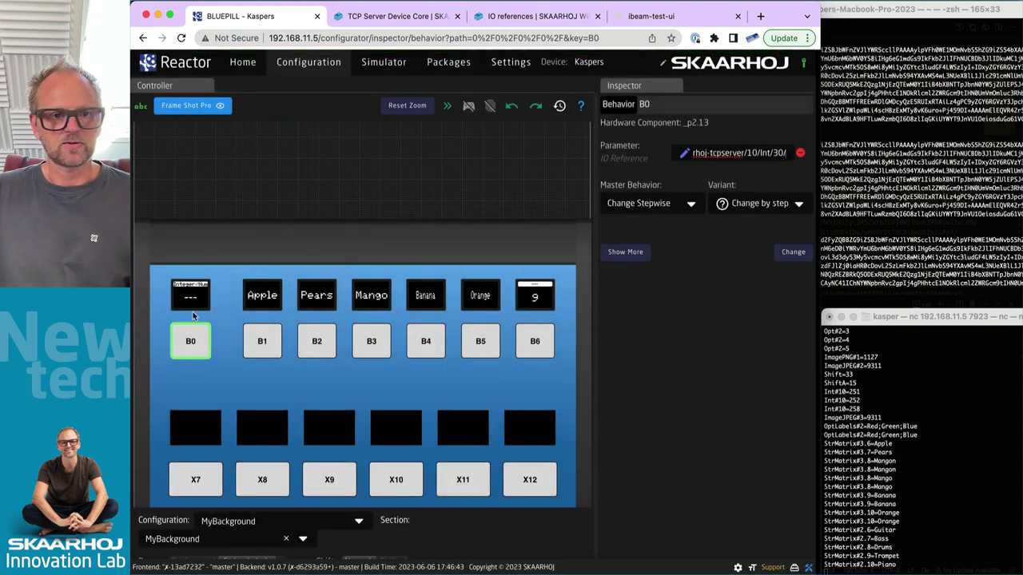
Step: Send Int#30=3 through the nc terminal so B0 reads 3, and start the IntRange command
{"action": "left_click", "coordinate": [890, 431]}
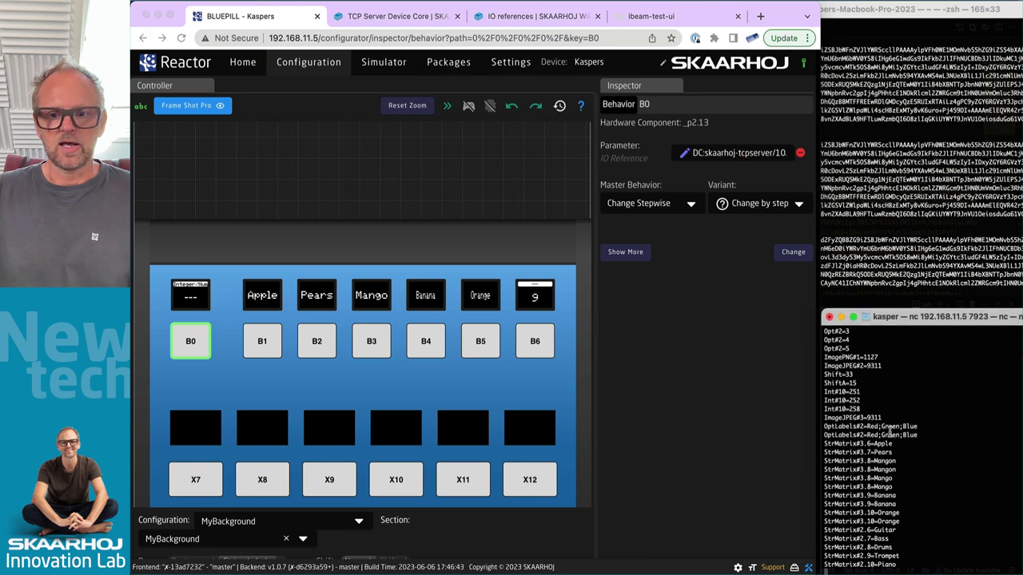
{"action": "type", "text": "Int#30"}
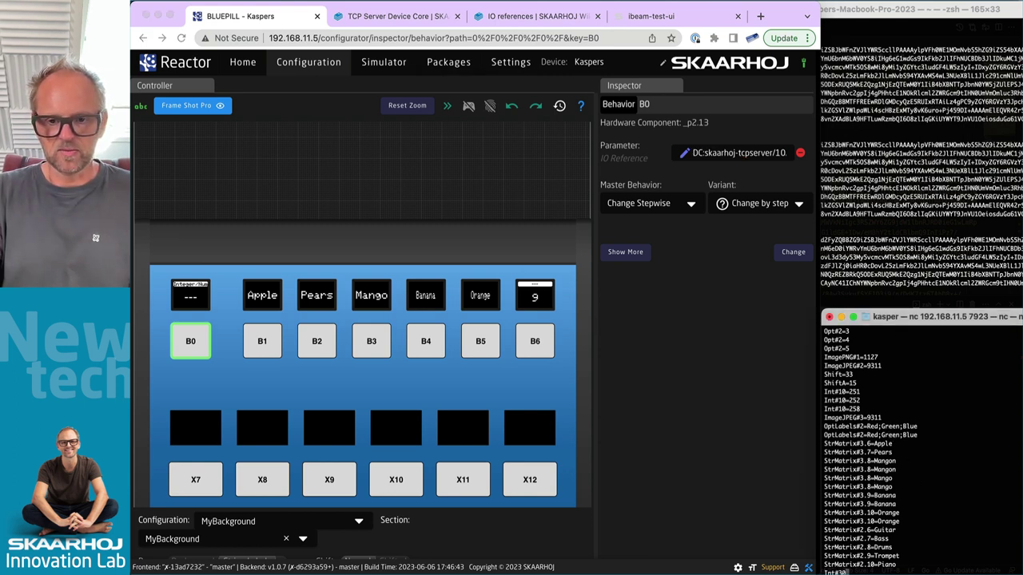
{"action": "type", "text": "="}
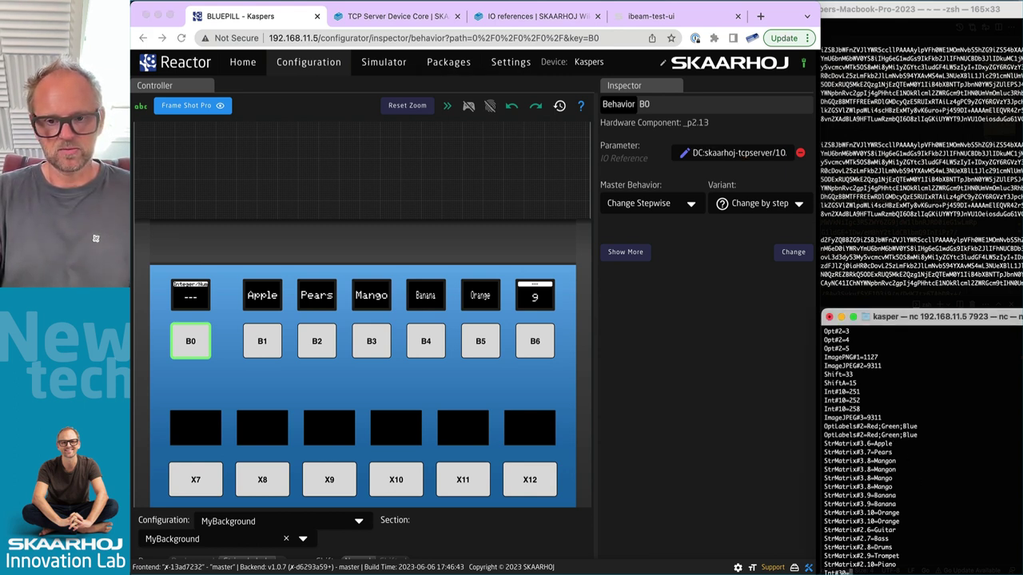
{"action": "type", "text": "3"}
{"action": "key", "text": "Return"}
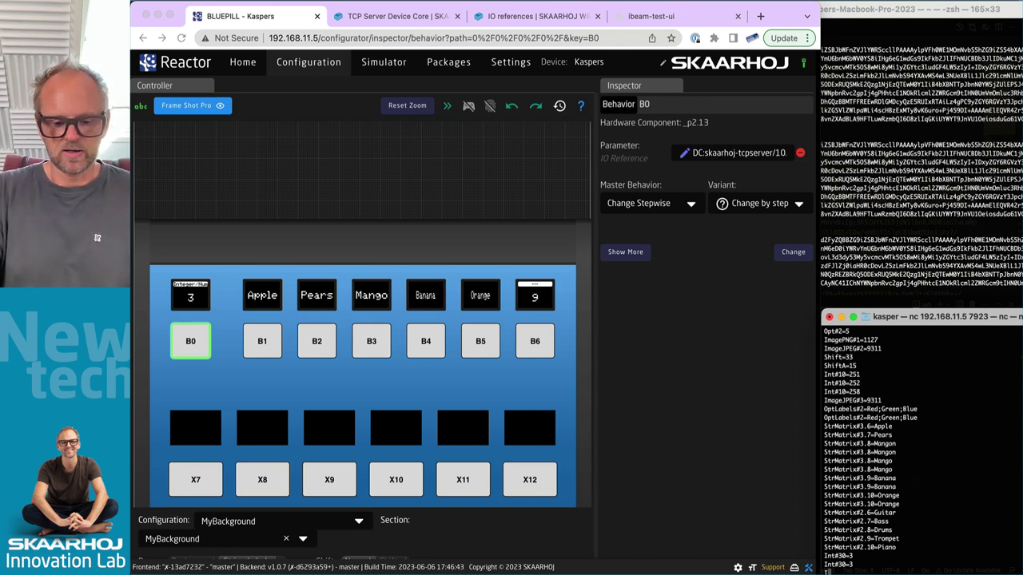
{"action": "type", "text": "IntRange#30=2:3"}
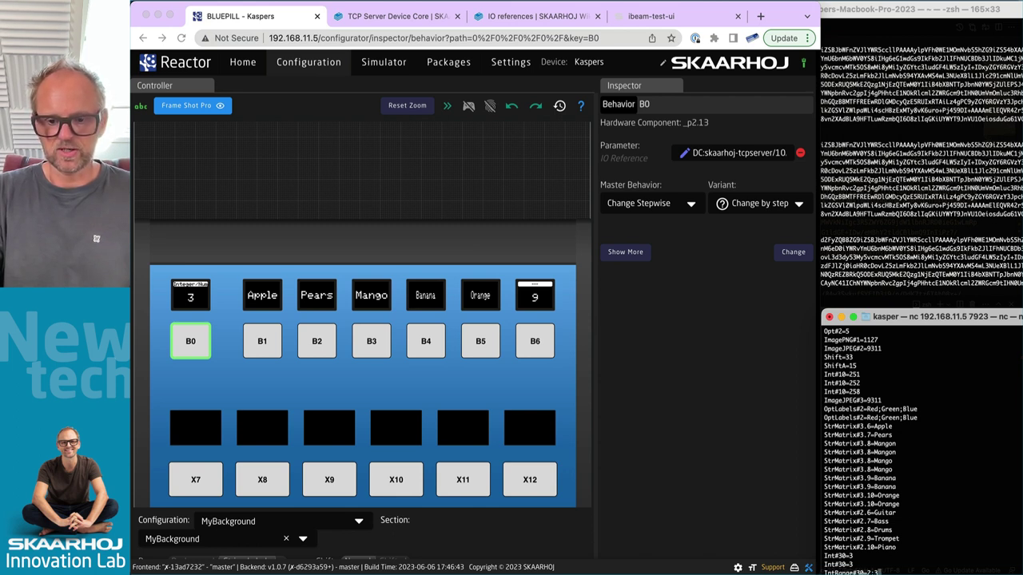
Step: Send IntRange#30=2:3 and, in simulation mode, step B0 from 3 to 2 and back
{"action": "key", "text": "Return"}
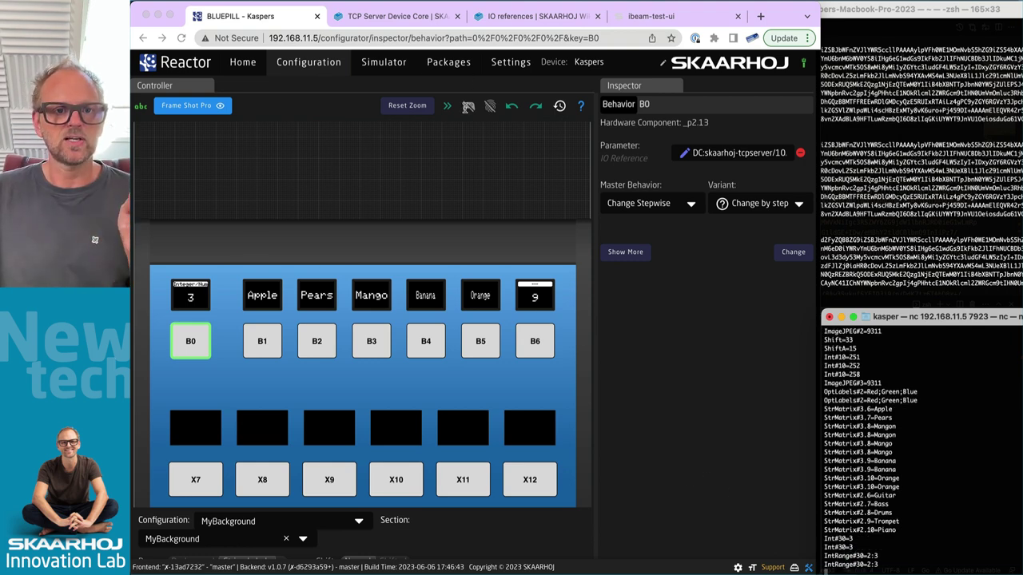
{"action": "left_click", "coordinate": [468, 105]}
{"action": "left_click", "coordinate": [468, 105]}
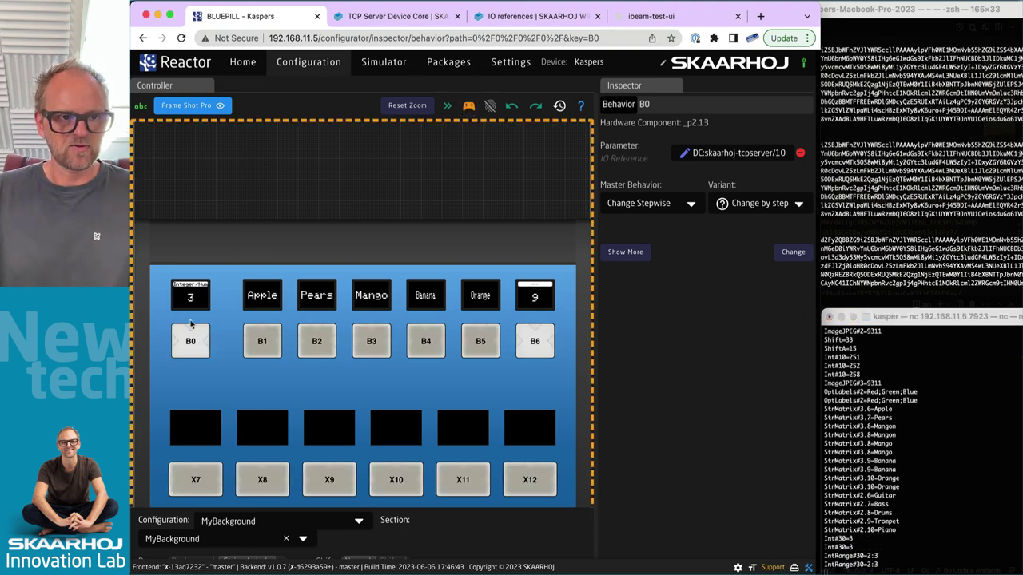
{"action": "scroll", "coordinate": [191, 322], "scroll_direction": "up", "scroll_amount": 5}
{"action": "left_click", "coordinate": [157, 364]}
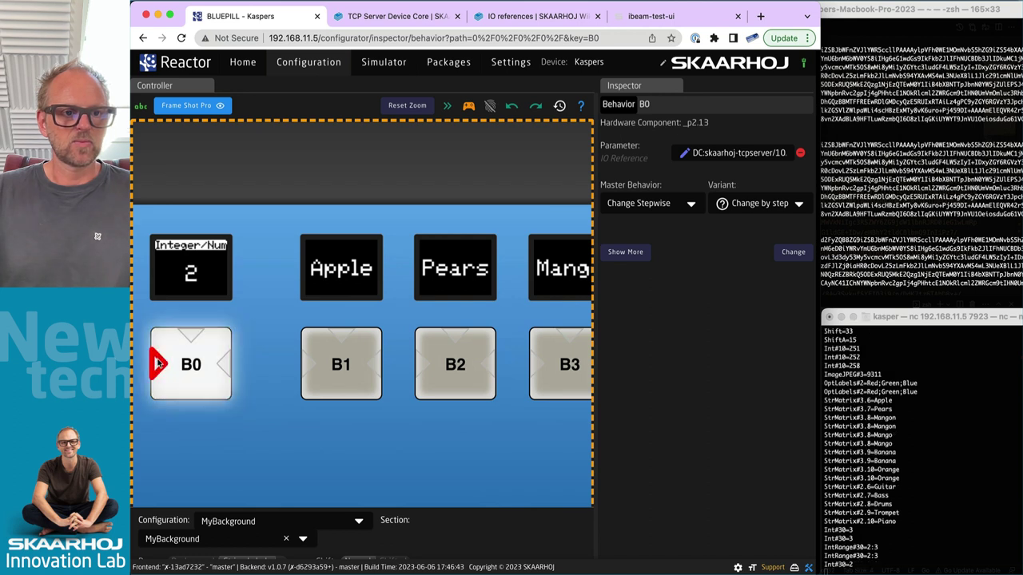
{"action": "left_click", "coordinate": [221, 363]}
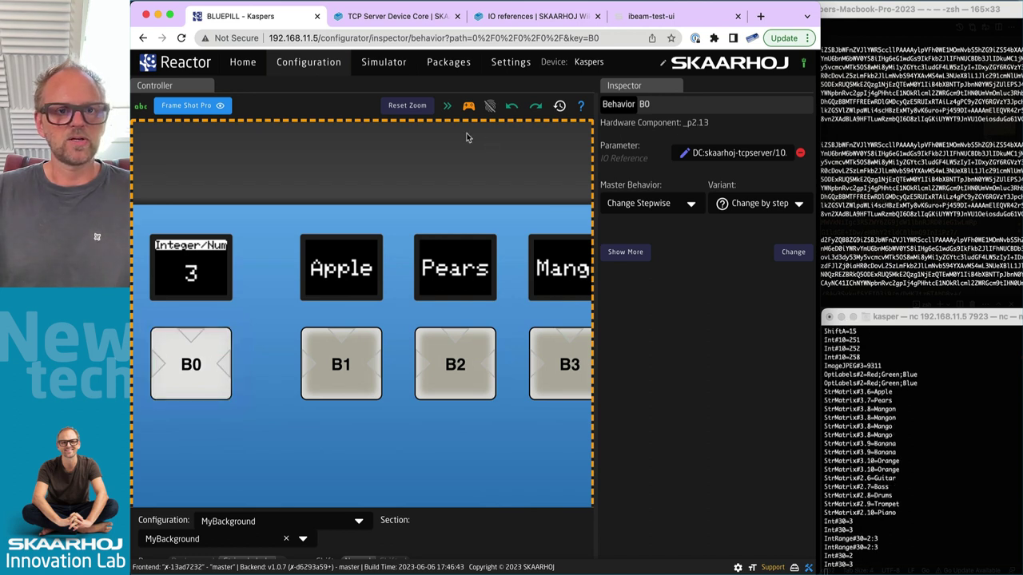
Step: Leave simulation mode and select B1 to load its behavior in the Inspector
{"action": "left_click", "coordinate": [468, 104]}
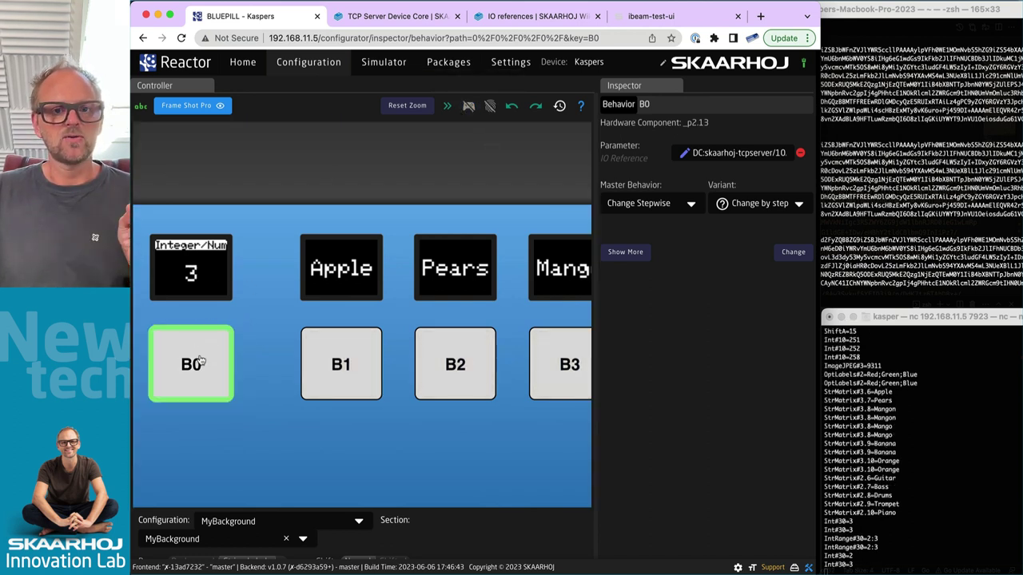
{"action": "left_click", "coordinate": [889, 448]}
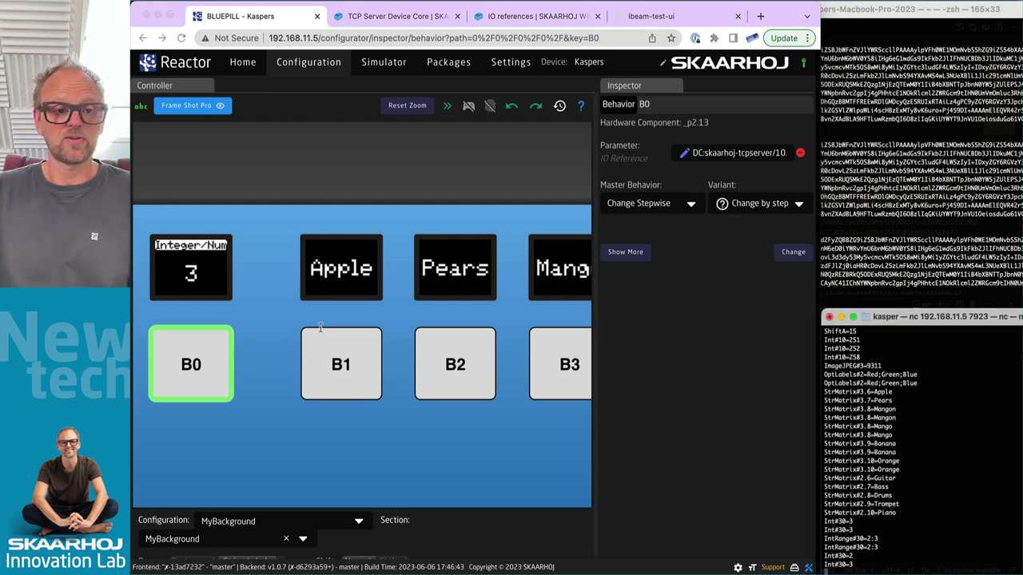
{"action": "left_click", "coordinate": [339, 359]}
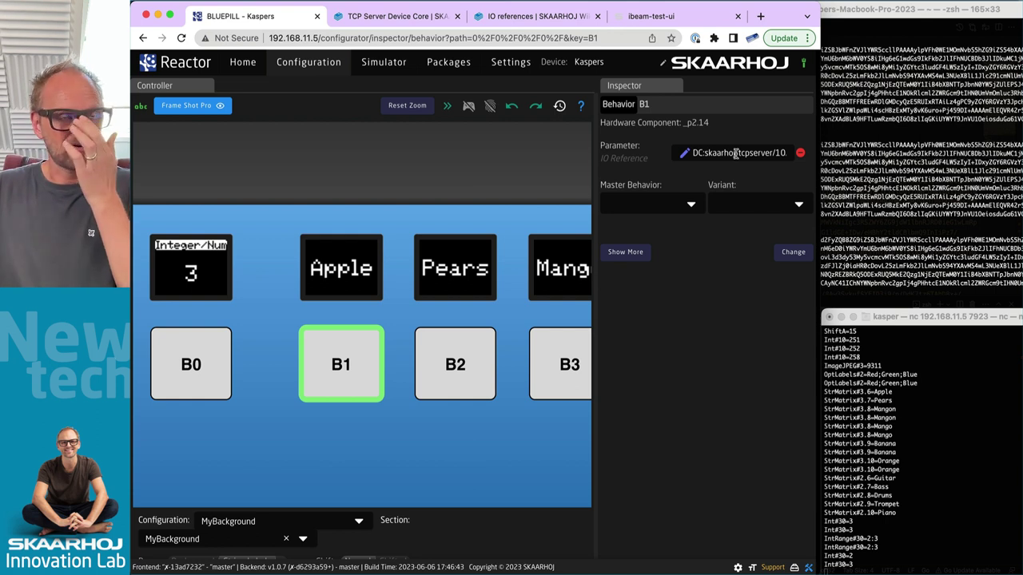
Step: Rebuild B1's Textline1 StrMatrix reference with an empty Dim 1 row and column 6, so B1 shows ---
{"action": "left_click", "coordinate": [624, 254]}
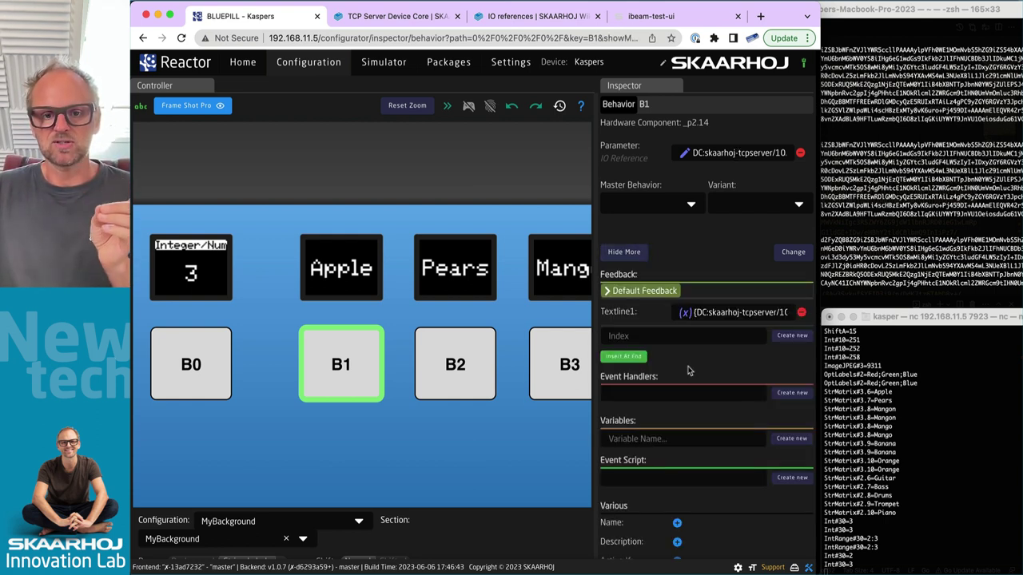
{"action": "left_click_drag", "start_coordinate": [724, 314], "coordinate": [790, 314]}
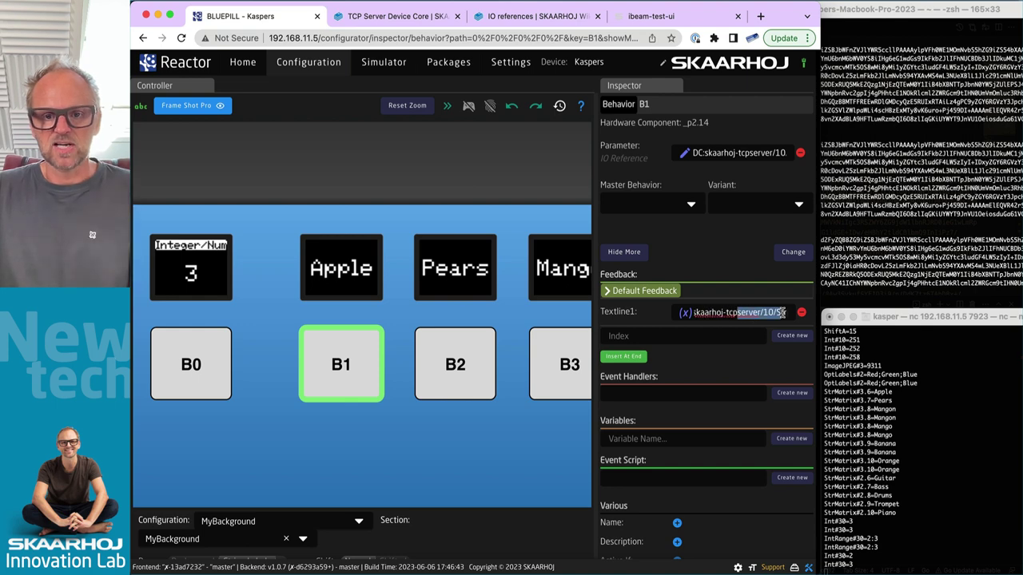
{"action": "left_click", "coordinate": [685, 313]}
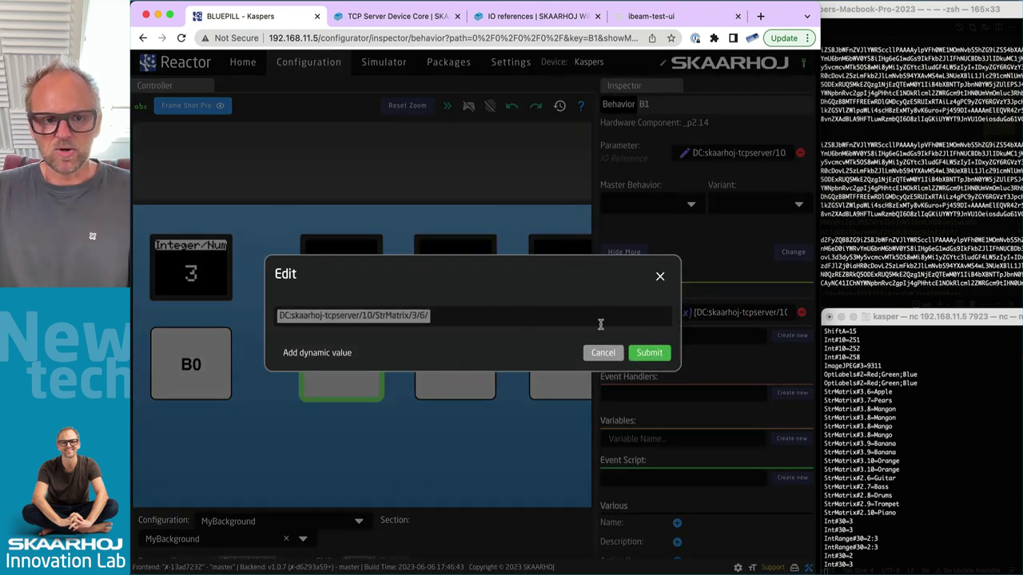
{"action": "left_click", "coordinate": [427, 318]}
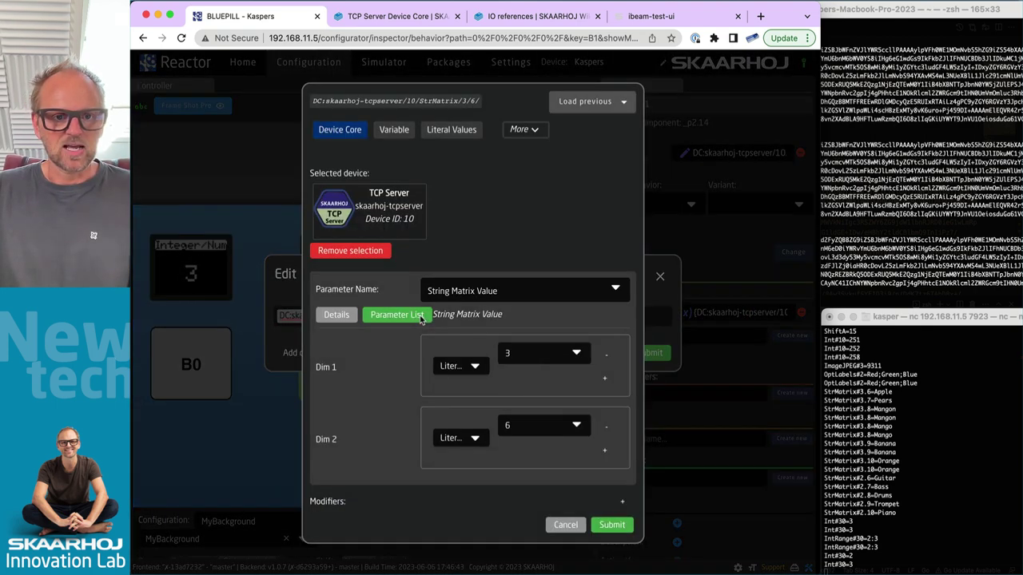
{"action": "left_click", "coordinate": [474, 368]}
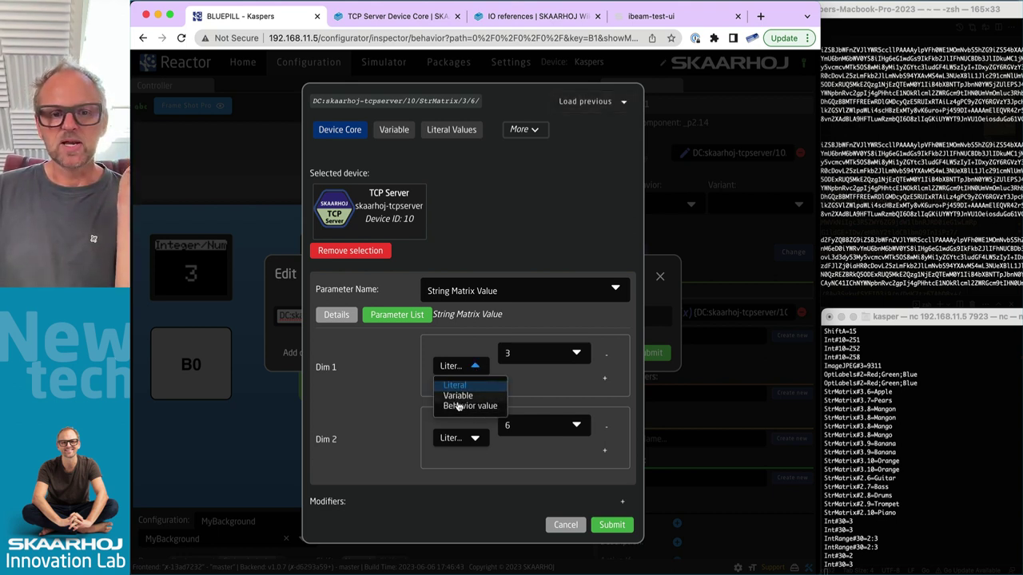
{"action": "left_click", "coordinate": [447, 385]}
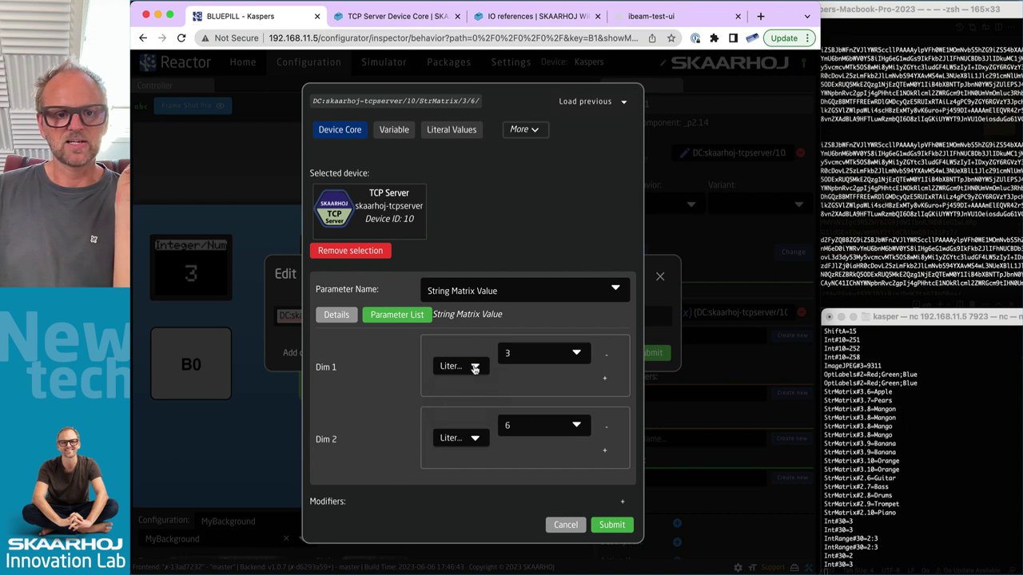
{"action": "left_click", "coordinate": [472, 366]}
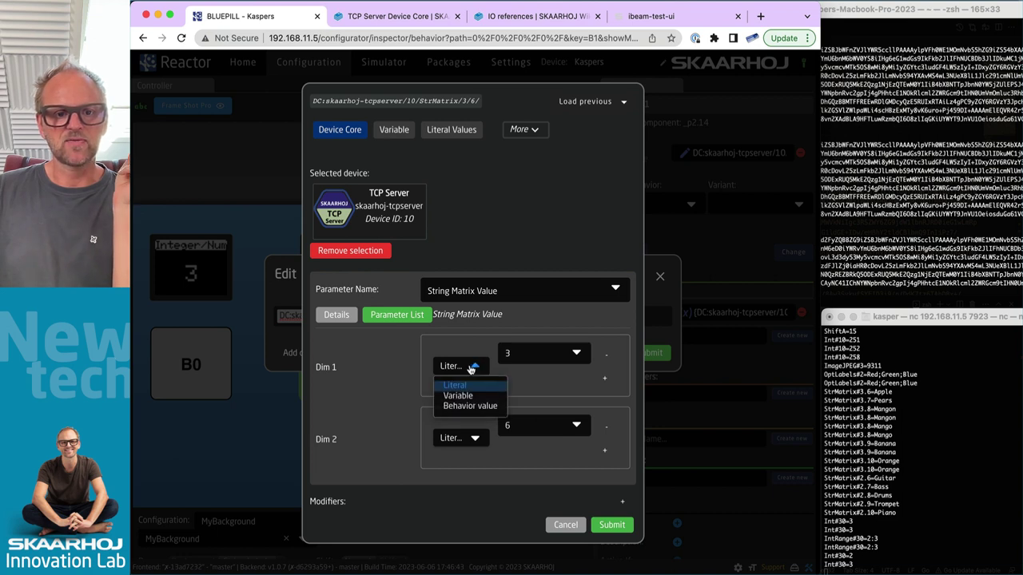
{"action": "left_click", "coordinate": [517, 354]}
{"action": "type", "text": "2"}
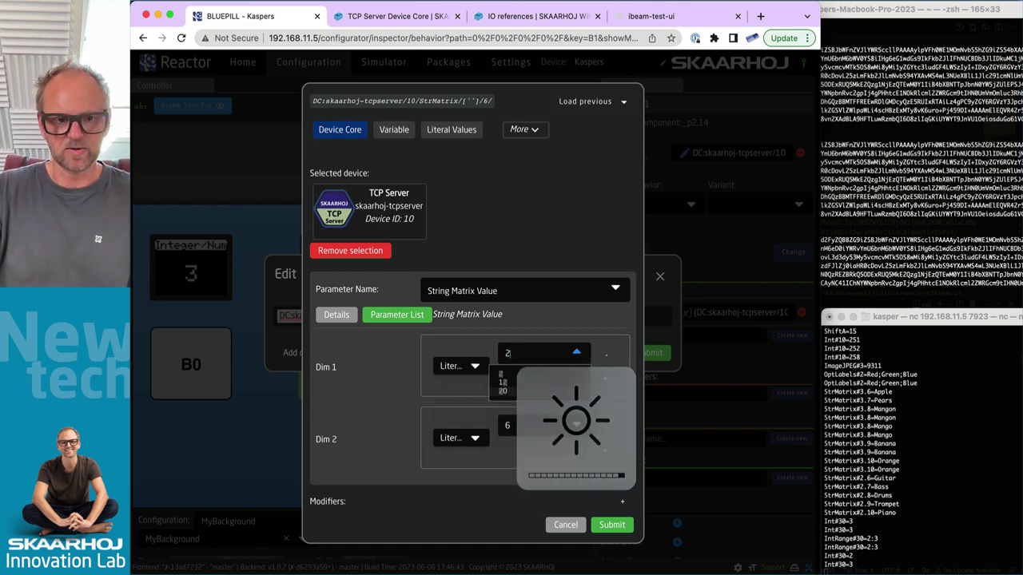
{"action": "left_click", "coordinate": [611, 525]}
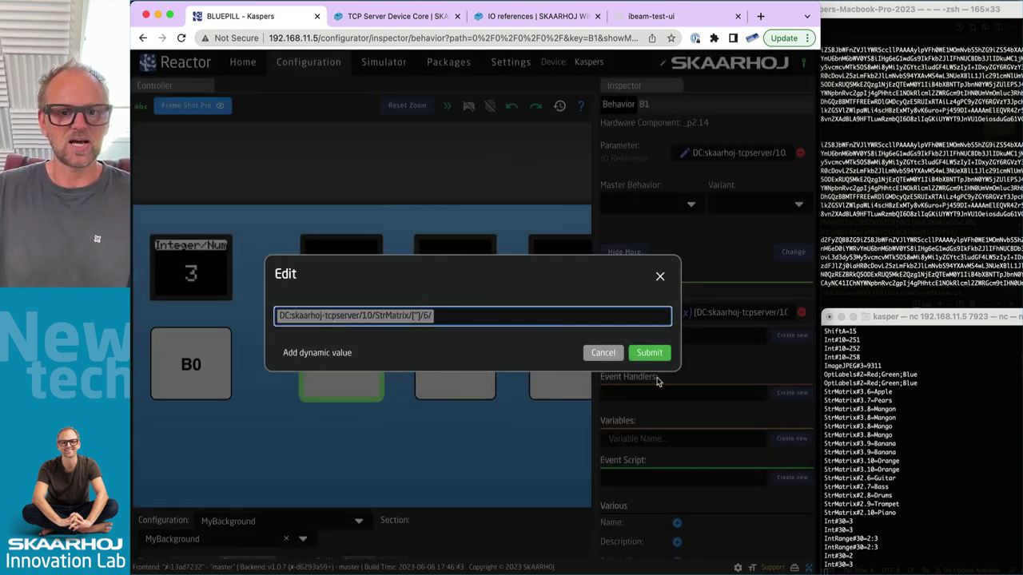
{"action": "left_click", "coordinate": [649, 354]}
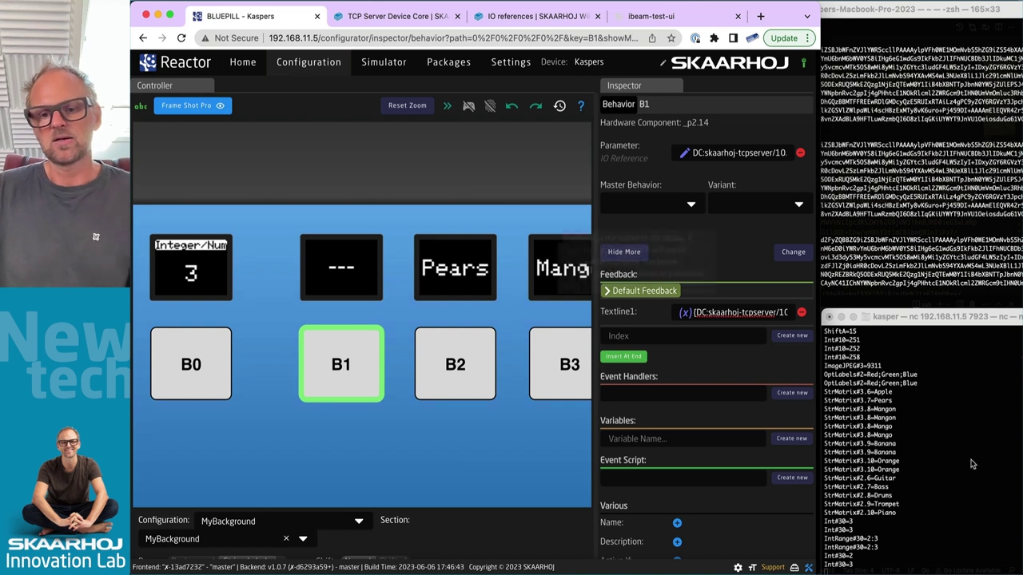
{"action": "left_click", "coordinate": [919, 480]}
Step: Run list on the TCP server and locate the StrMatrix row 2, column 6 Guitar entry
{"action": "type", "text": "list"}
{"action": "key", "text": "BackSpace"}
{"action": "key", "text": "BackSpace"}
{"action": "key", "text": "BackSpace"}
{"action": "key", "text": "BackSpace"}
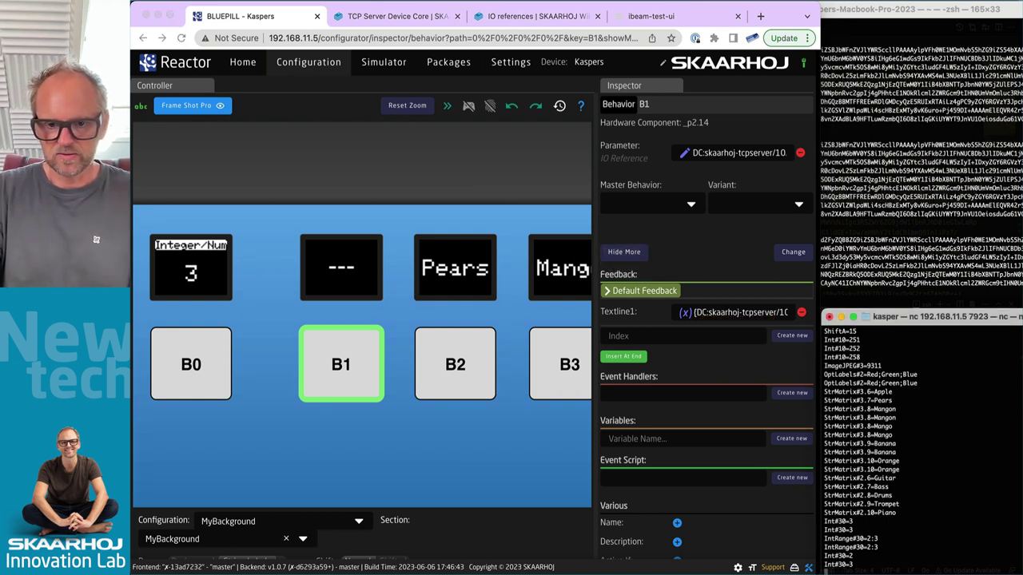
{"action": "key", "text": "Return"}
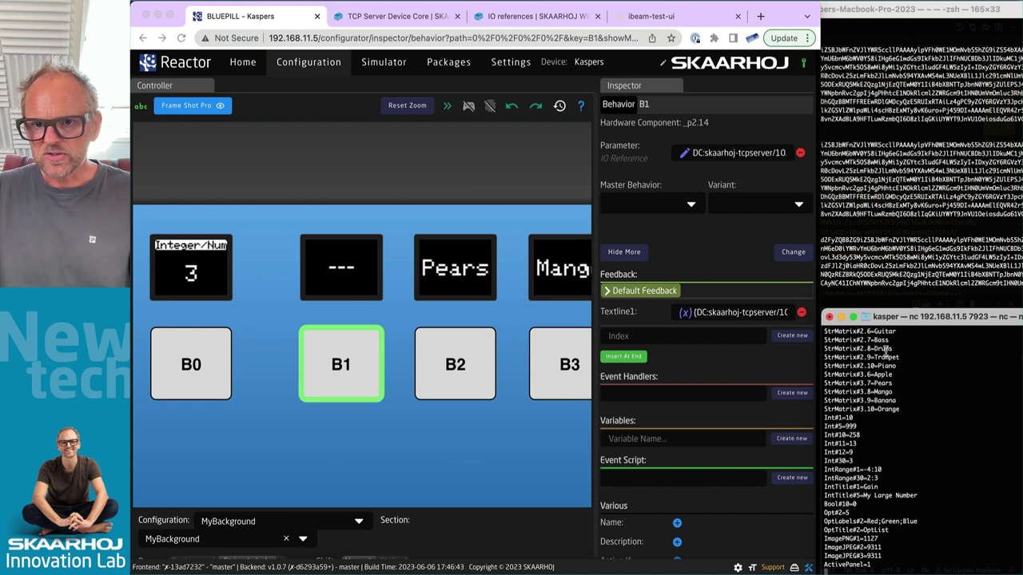
{"action": "scroll", "coordinate": [886, 350], "scroll_direction": "up", "scroll_amount": 2}
{"action": "left_click_drag", "start_coordinate": [856, 384], "coordinate": [900, 384]}
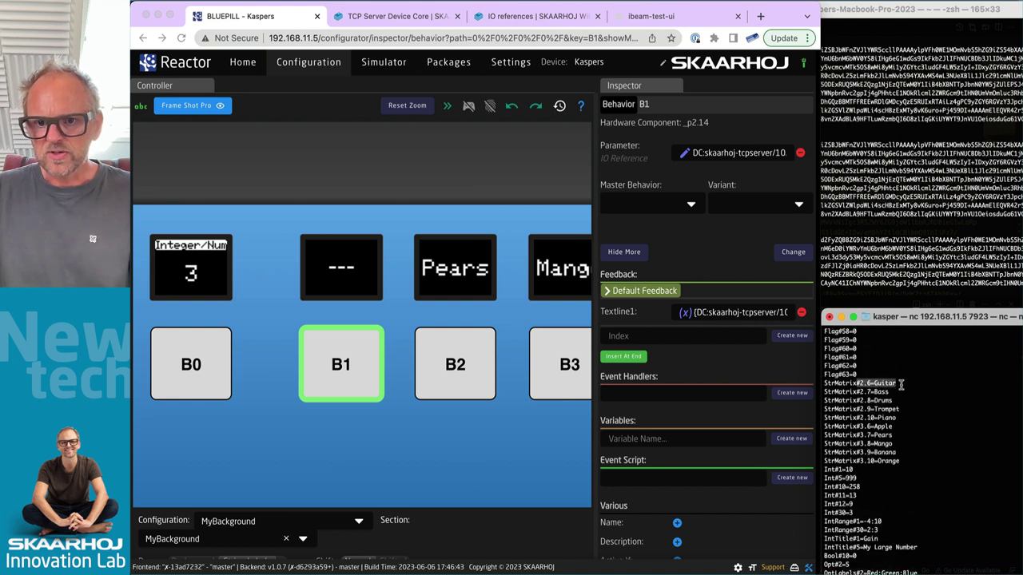
Step: Set Dim 1 of B1's Textline1 StrMatrix reference to row 2 and submit, so B1 reads Guitar
{"action": "left_click", "coordinate": [332, 376]}
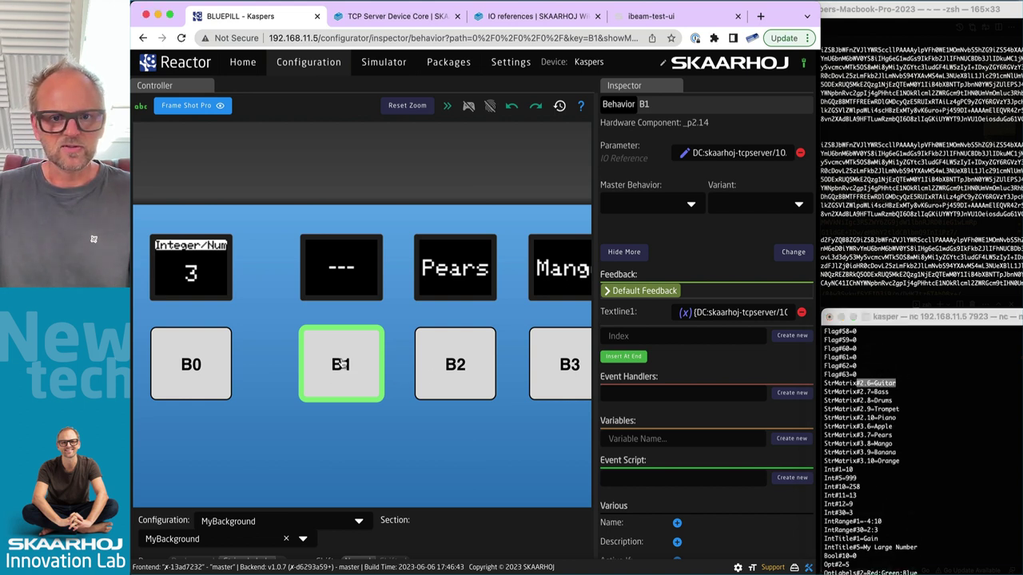
{"action": "left_click_drag", "start_coordinate": [757, 312], "coordinate": [821, 319]}
{"action": "left_click", "coordinate": [774, 313]}
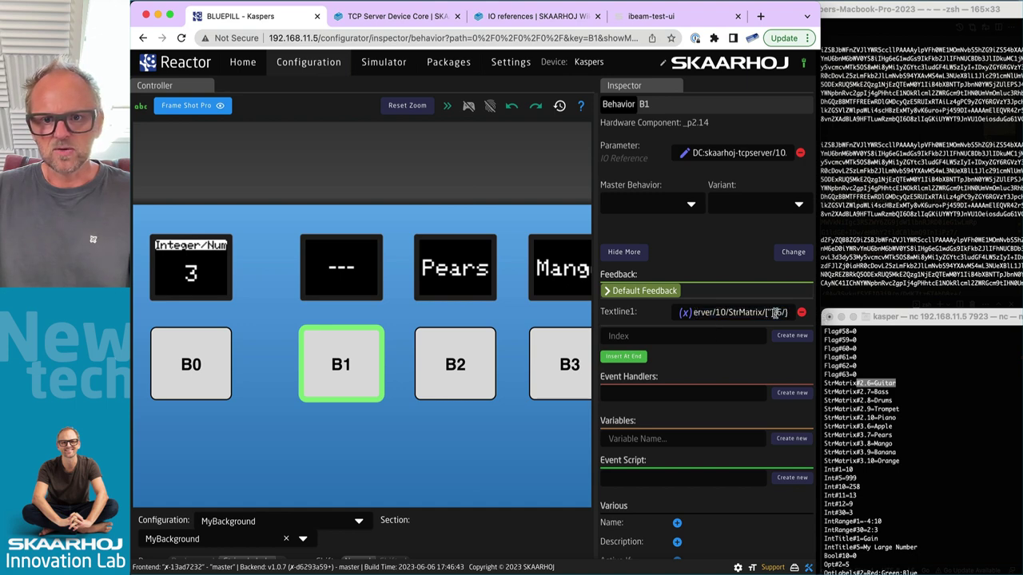
{"action": "left_click", "coordinate": [681, 314]}
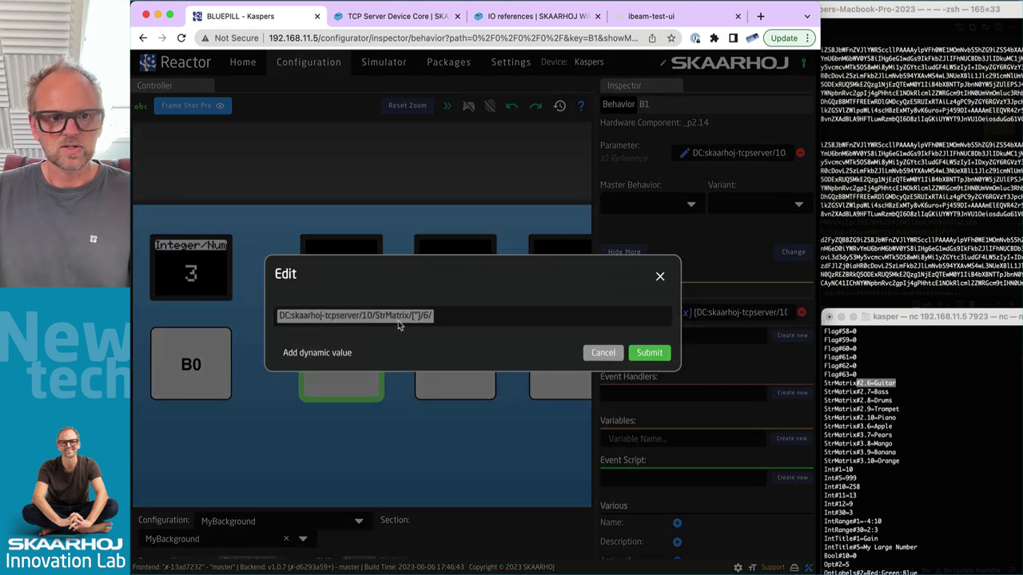
{"action": "left_click", "coordinate": [405, 321]}
{"action": "left_click", "coordinate": [531, 354]}
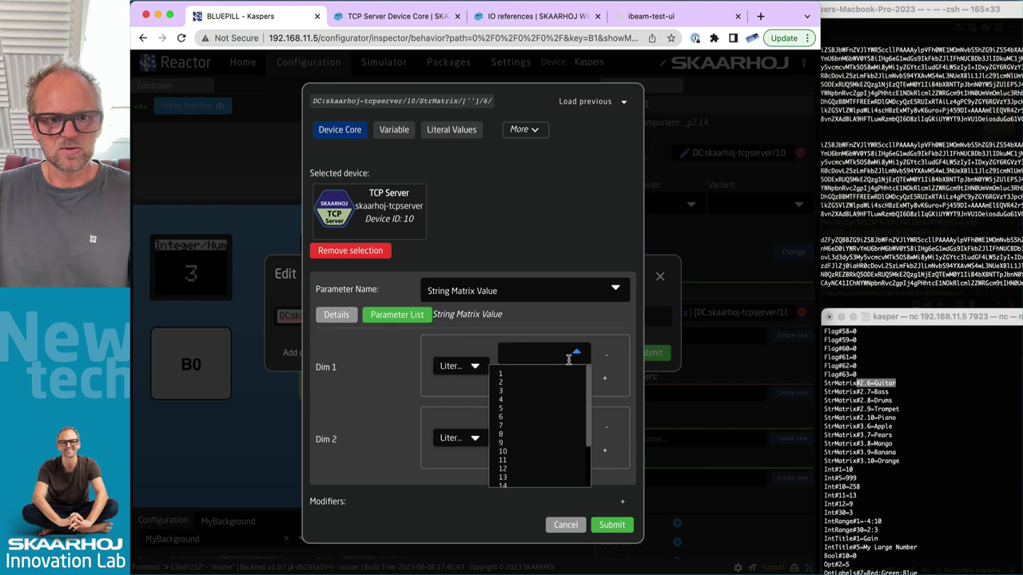
{"action": "left_click", "coordinate": [507, 386]}
{"action": "left_click", "coordinate": [609, 527]}
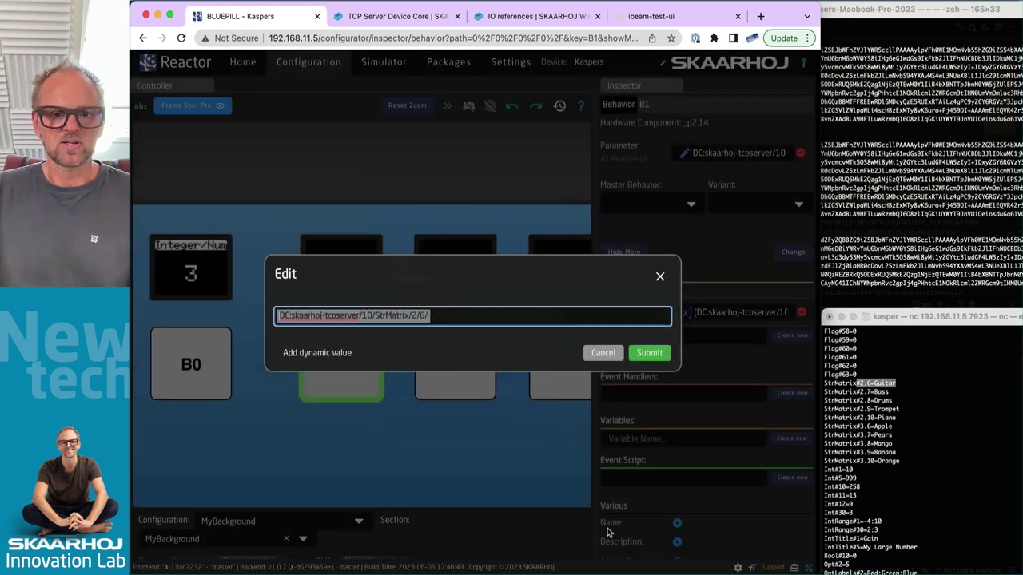
{"action": "left_click", "coordinate": [649, 354]}
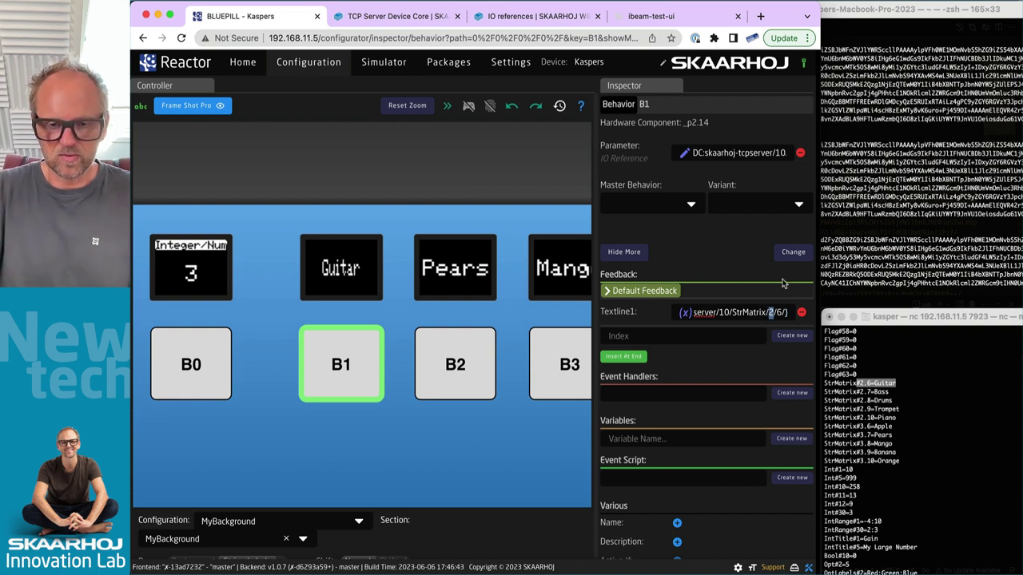
Step: Replace the fixed row 2 in B1's Textline1 with {DC:skaarhoj-tcpserver/10/Int/30/}, making B1 read Apple
{"action": "key", "text": "BackSpace"}
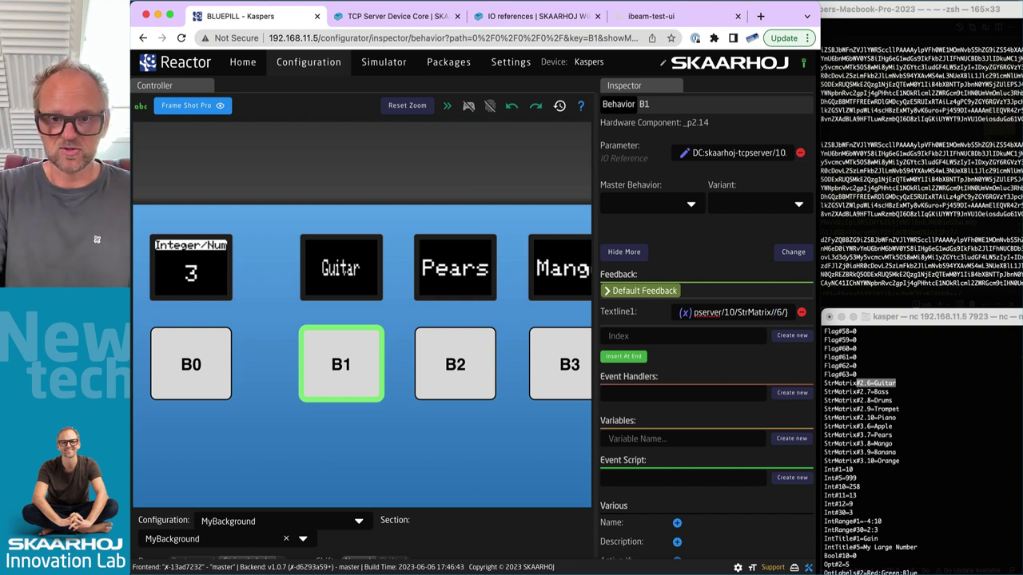
{"action": "type", "text": "{}"}
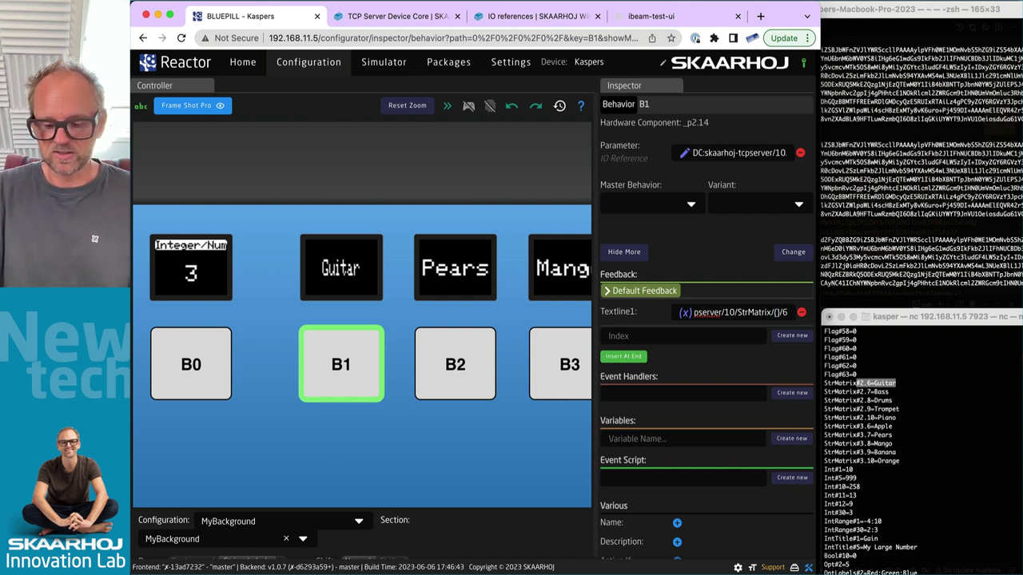
{"action": "type", "text": ":"}
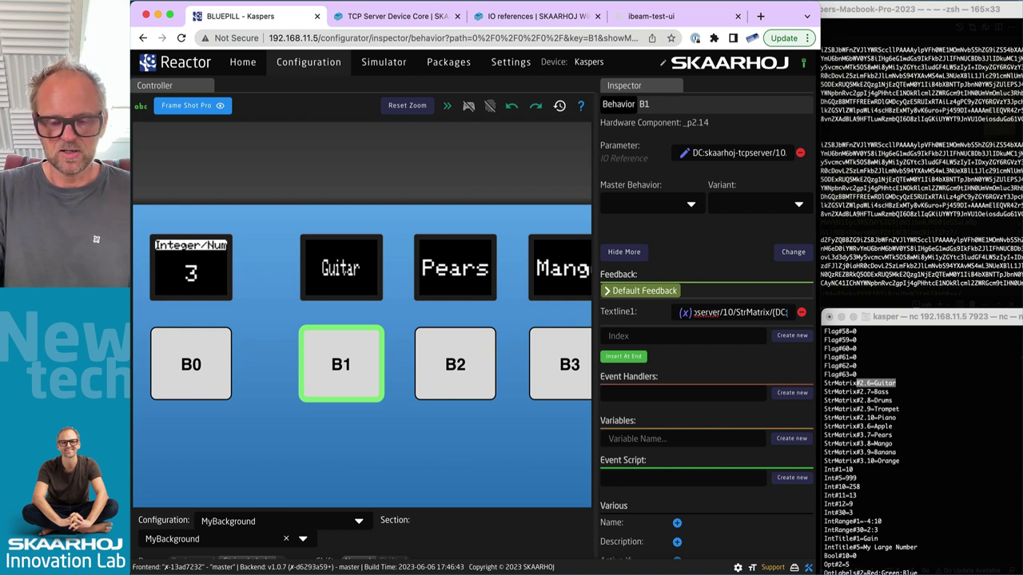
{"action": "type", "text": "skaarhoj-t"}
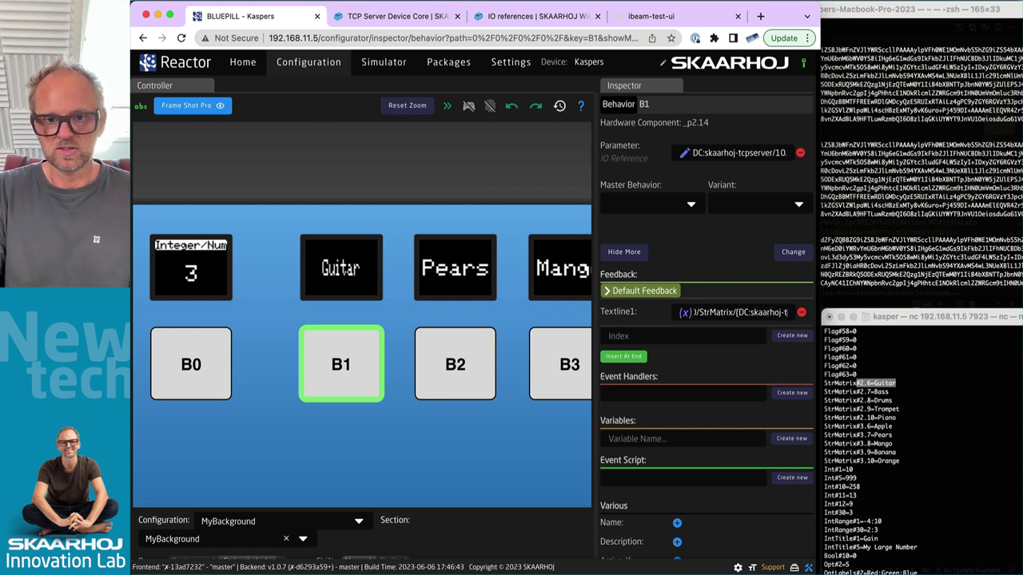
{"action": "type", "text": "cpserver/10/"}
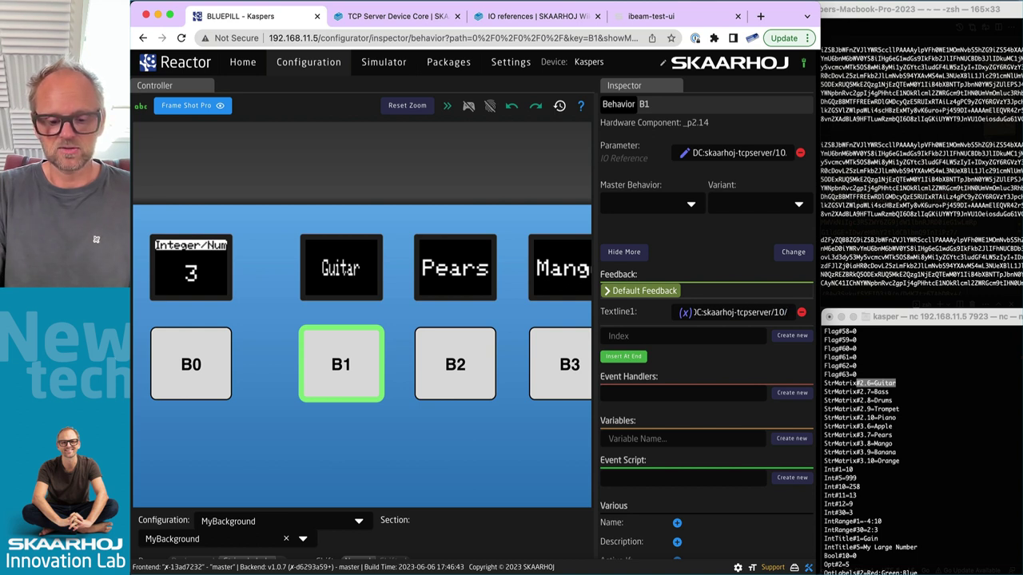
{"action": "type", "text": "Int"}
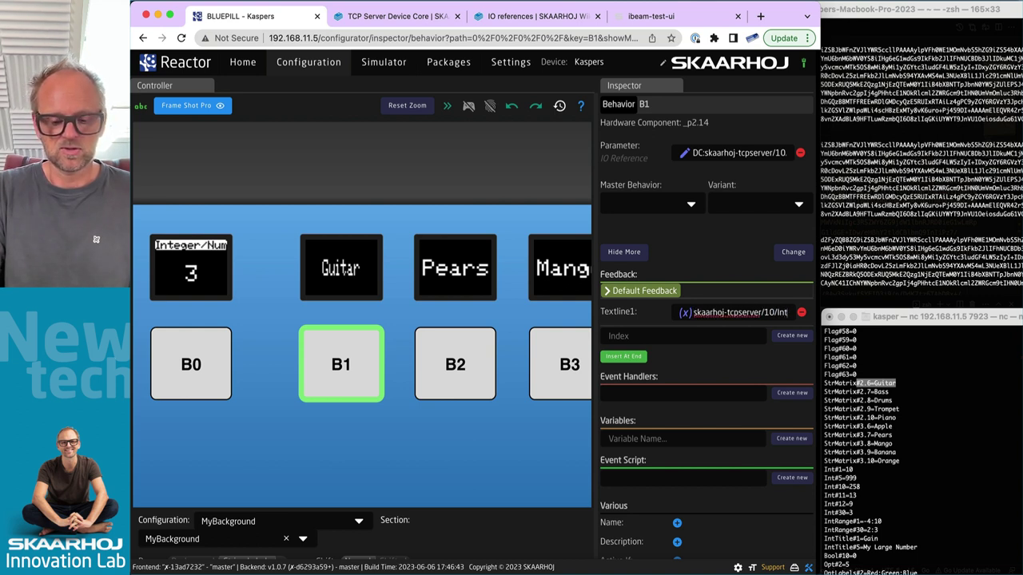
{"action": "type", "text": "/"}
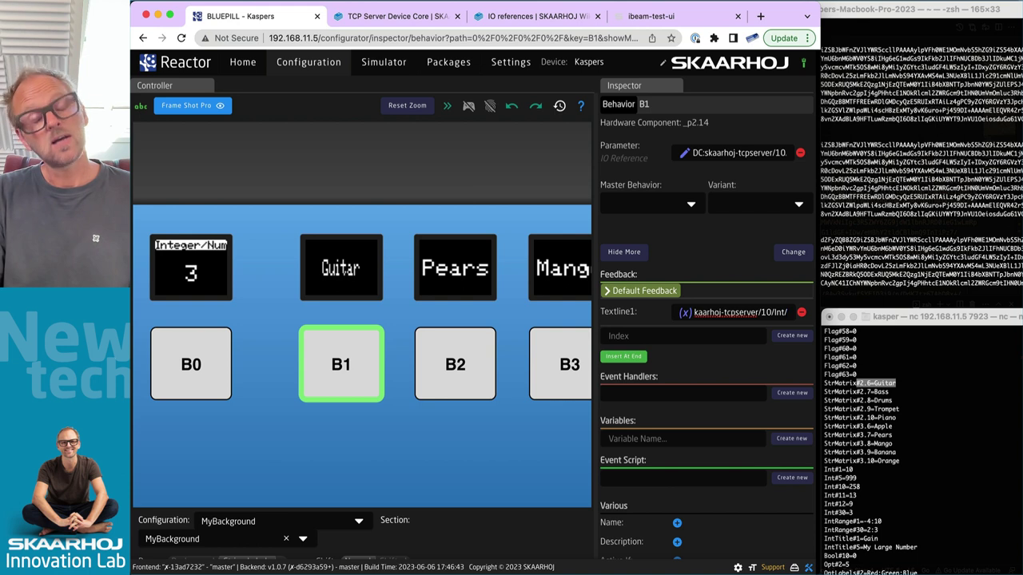
{"action": "type", "text": "30/"}
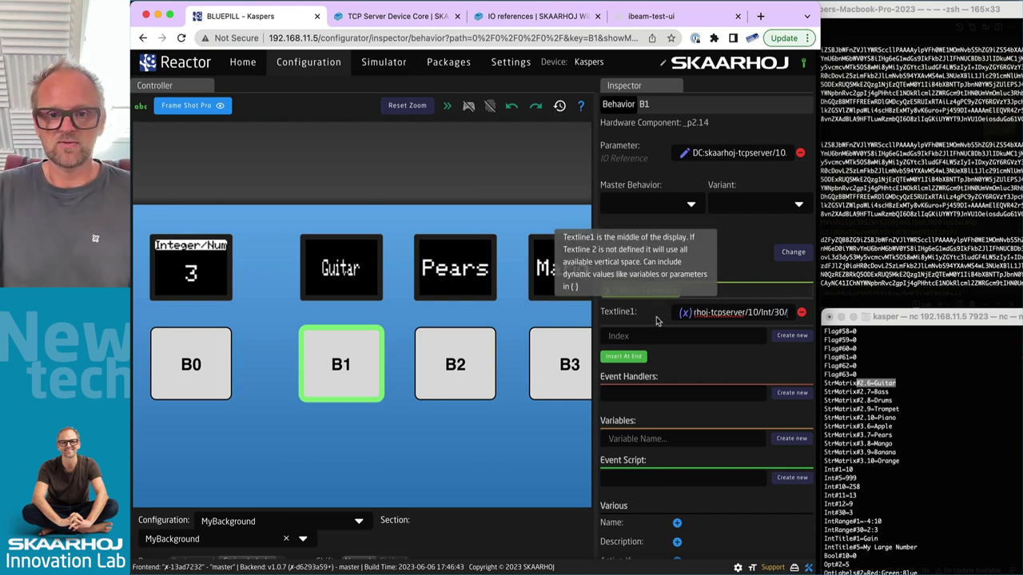
{"action": "key", "text": "Return"}
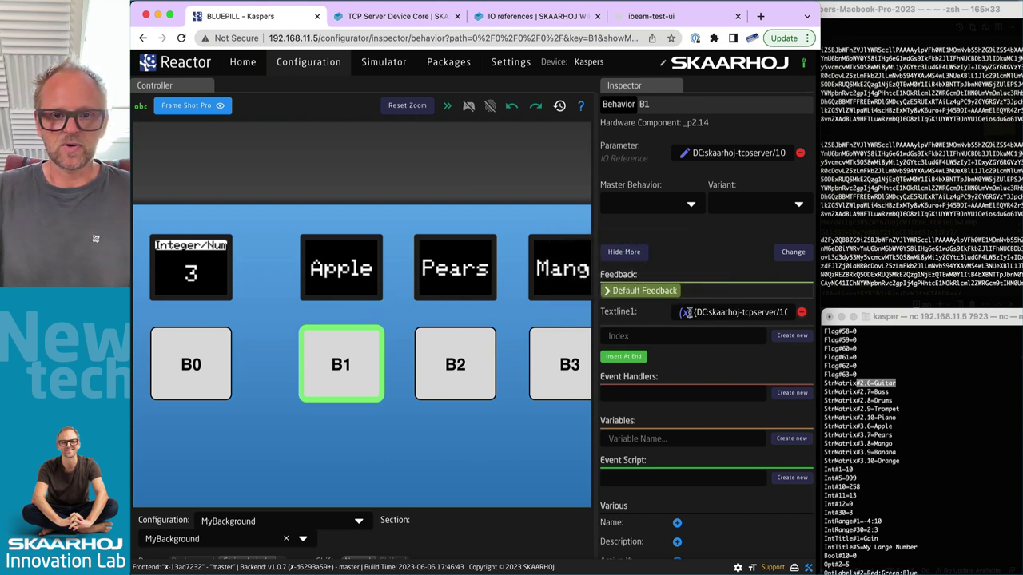
Step: With test mode on, step B0 between 2 and 3, flipping B1 between Guitar and Apple, ending at 3
{"action": "left_click", "coordinate": [199, 368]}
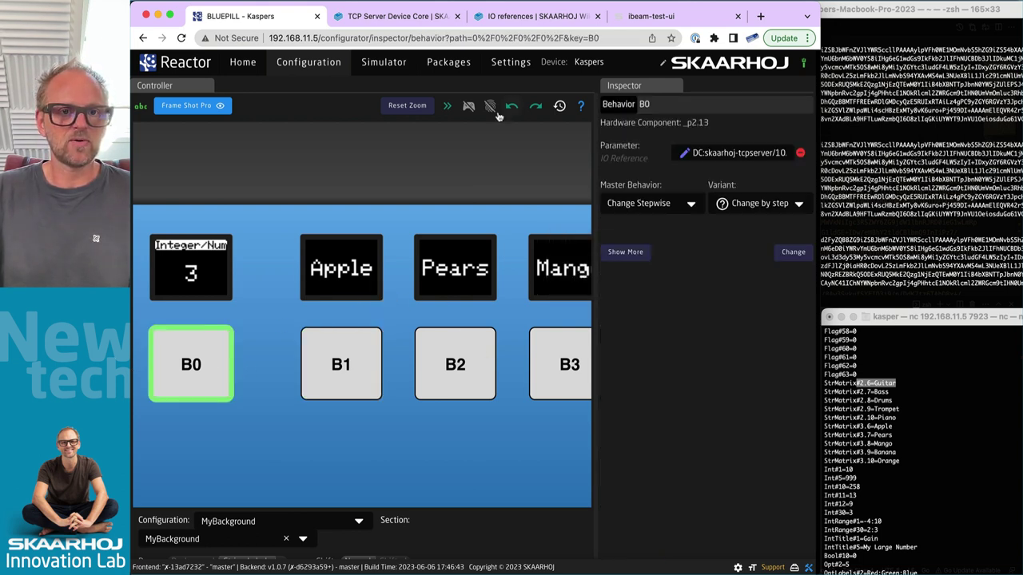
{"action": "left_click", "coordinate": [468, 106]}
{"action": "left_click", "coordinate": [162, 365]}
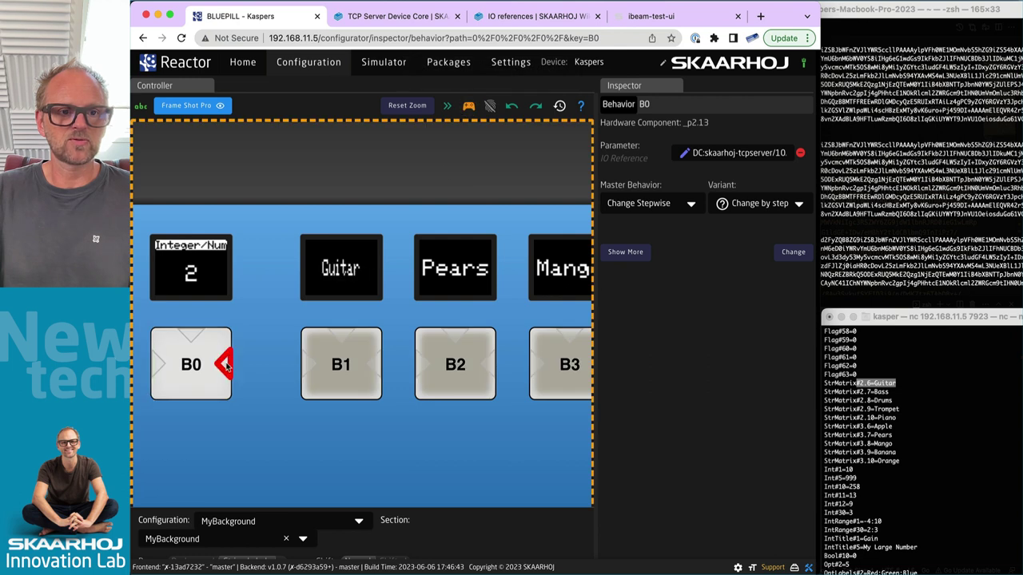
{"action": "left_click", "coordinate": [226, 365]}
{"action": "left_click", "coordinate": [160, 366]}
{"action": "left_click", "coordinate": [226, 365]}
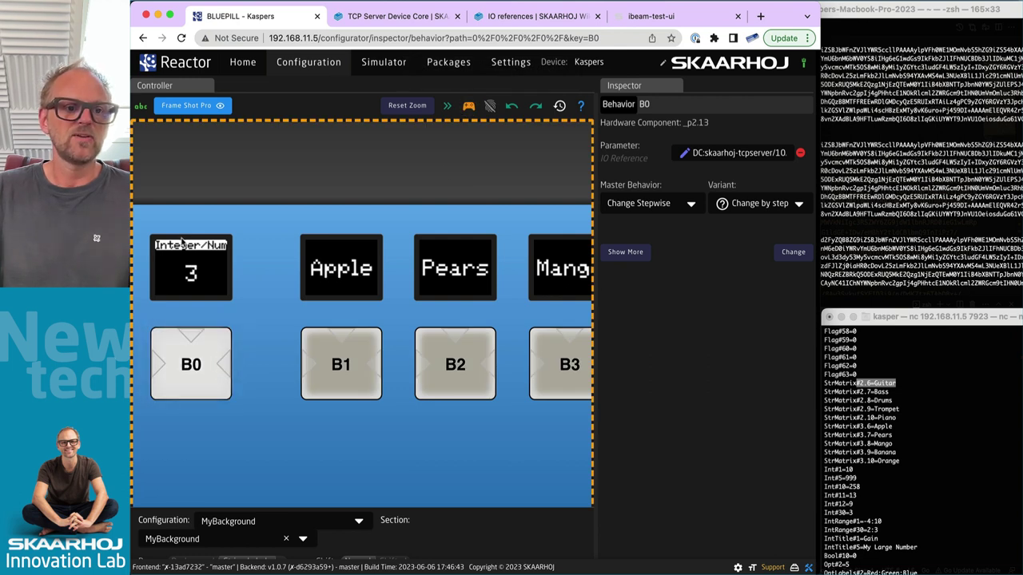
{"action": "left_click", "coordinate": [164, 365]}
{"action": "left_click", "coordinate": [226, 365]}
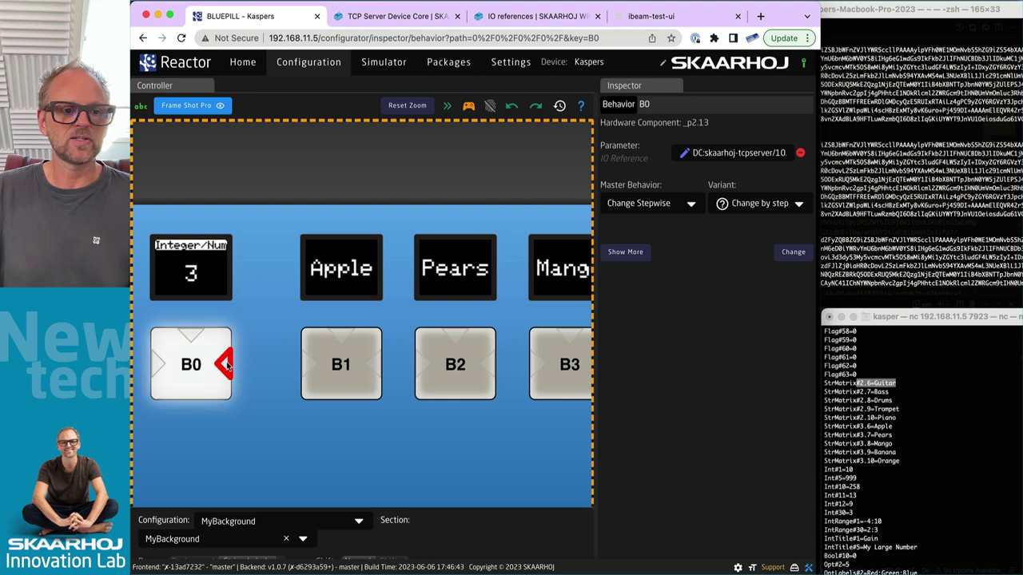
Step: Press B1, then check the ibeam test UI's string matrix page and the TCP Server wiki
{"action": "left_click", "coordinate": [339, 363]}
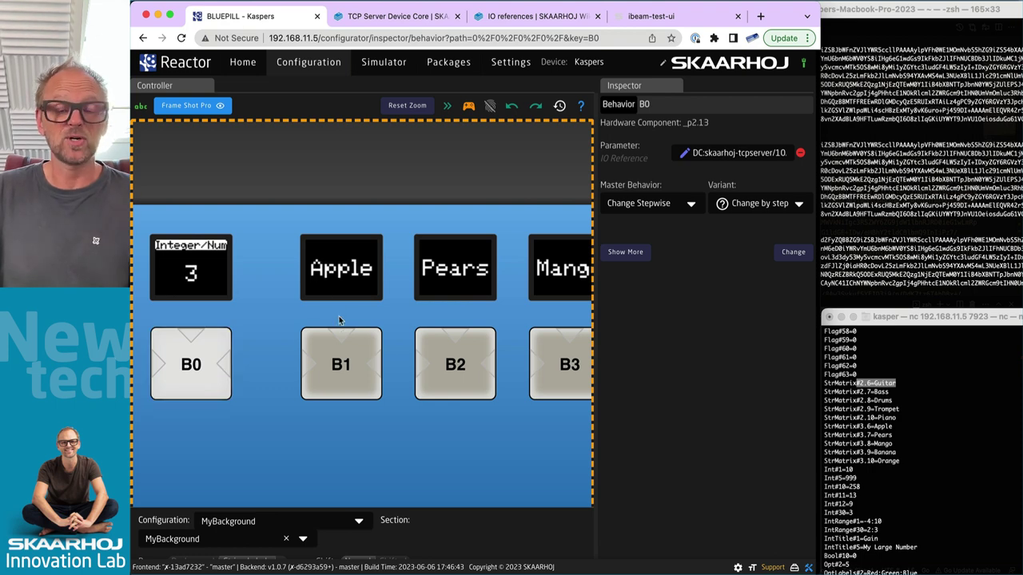
{"action": "left_click", "coordinate": [719, 16]}
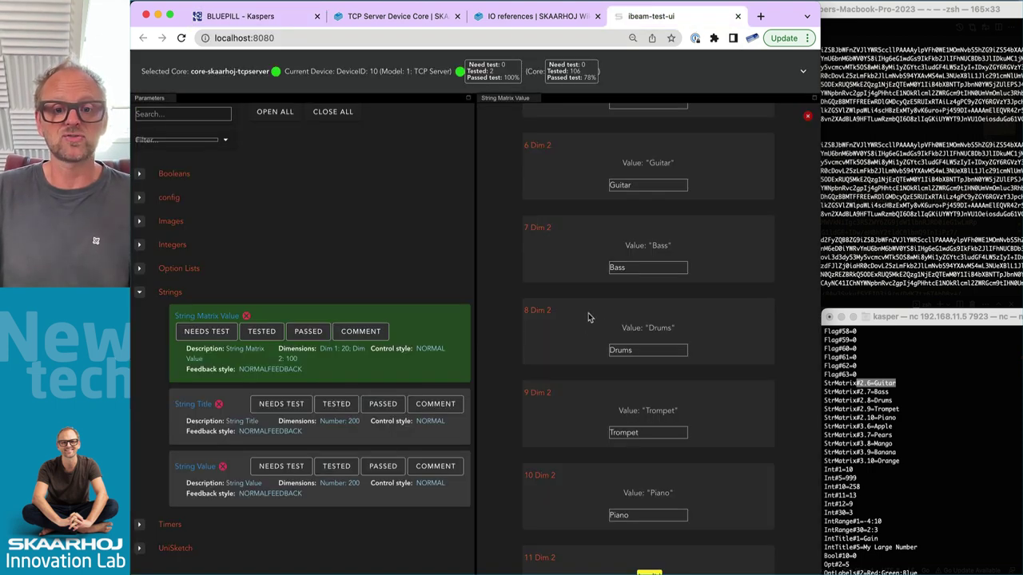
{"action": "left_click", "coordinate": [528, 420]}
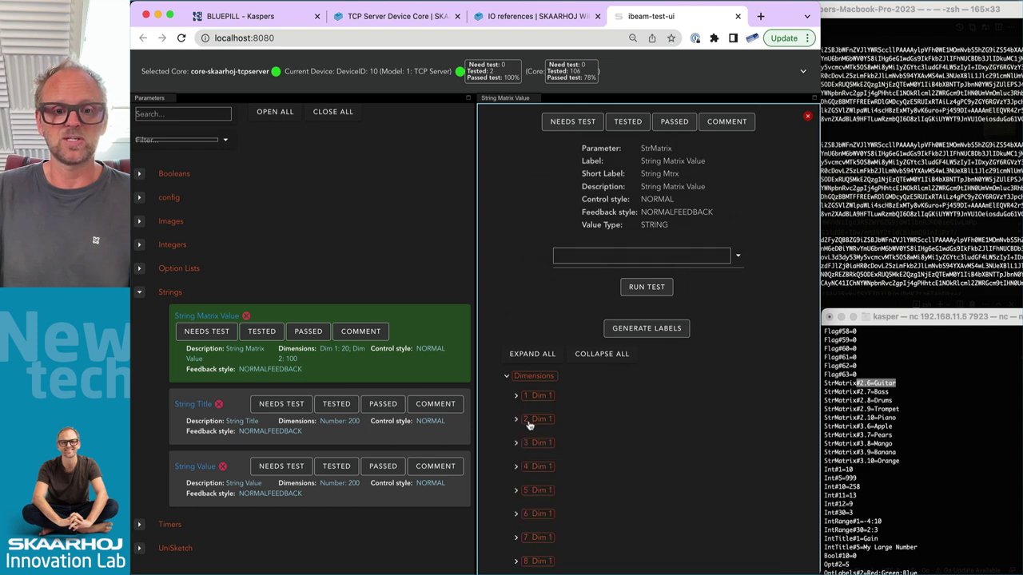
{"action": "left_click", "coordinate": [364, 18]}
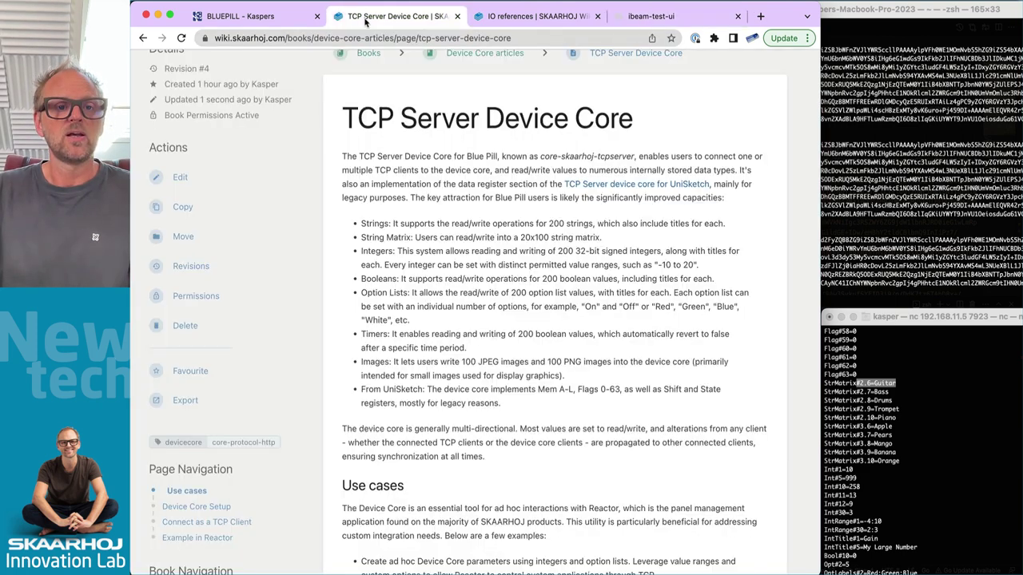
Step: Back in Reactor, pan and scroll the panel to view B4, Banana and the lower rows
{"action": "left_click", "coordinate": [276, 18]}
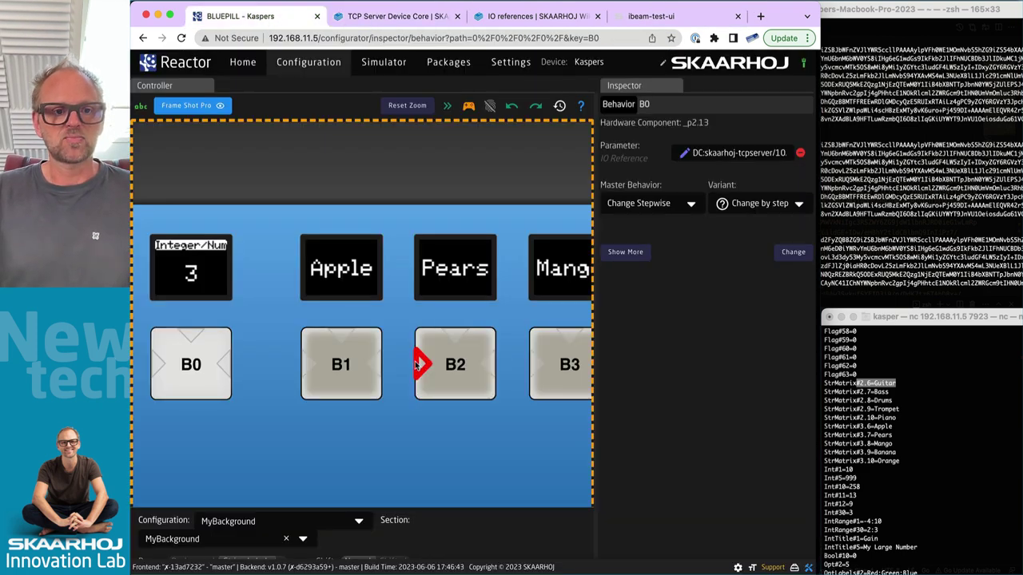
{"action": "left_click_drag", "start_coordinate": [401, 301], "coordinate": [298, 270]}
{"action": "scroll", "coordinate": [312, 273], "scroll_direction": "down", "scroll_amount": 5}
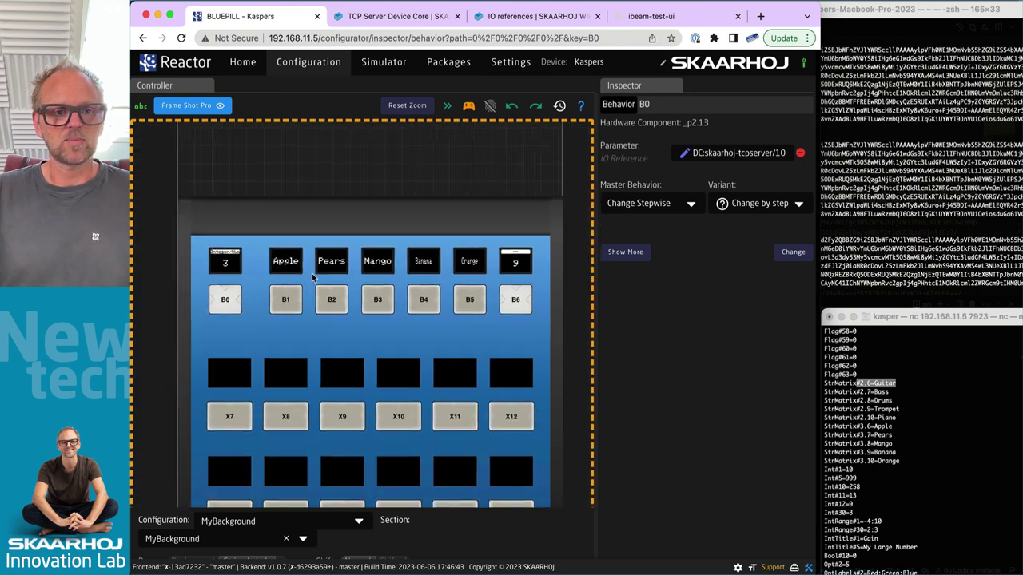
{"action": "scroll", "coordinate": [390, 288], "scroll_direction": "up", "scroll_amount": 5}
{"action": "scroll", "coordinate": [389, 288], "scroll_direction": "up", "scroll_amount": 1}
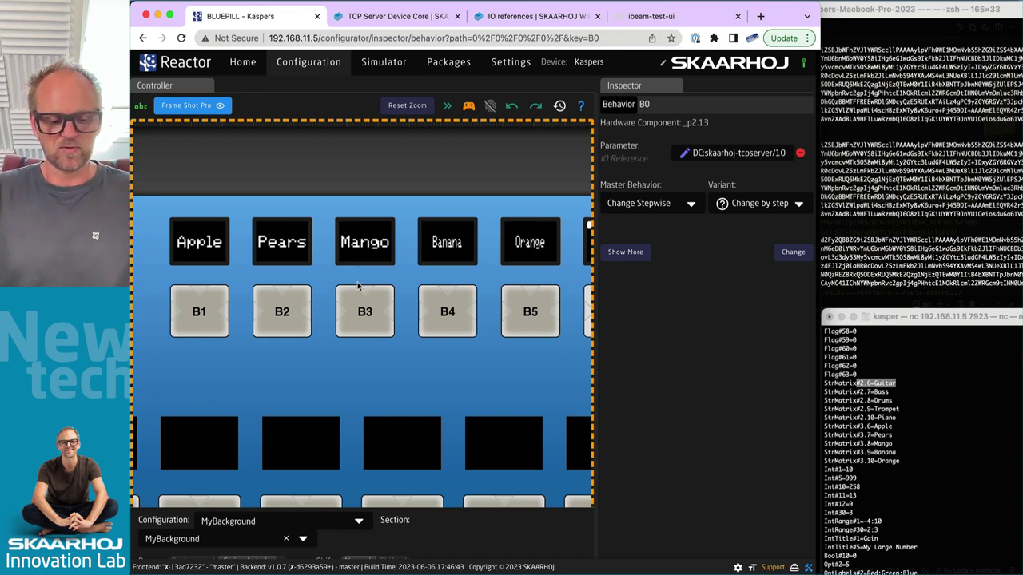
Step: Turn off panel testing, select B1, and open MyBackground's raw JSON from the Frame Shot Pro tree
{"action": "left_click", "coordinate": [468, 105]}
{"action": "left_click", "coordinate": [209, 314]}
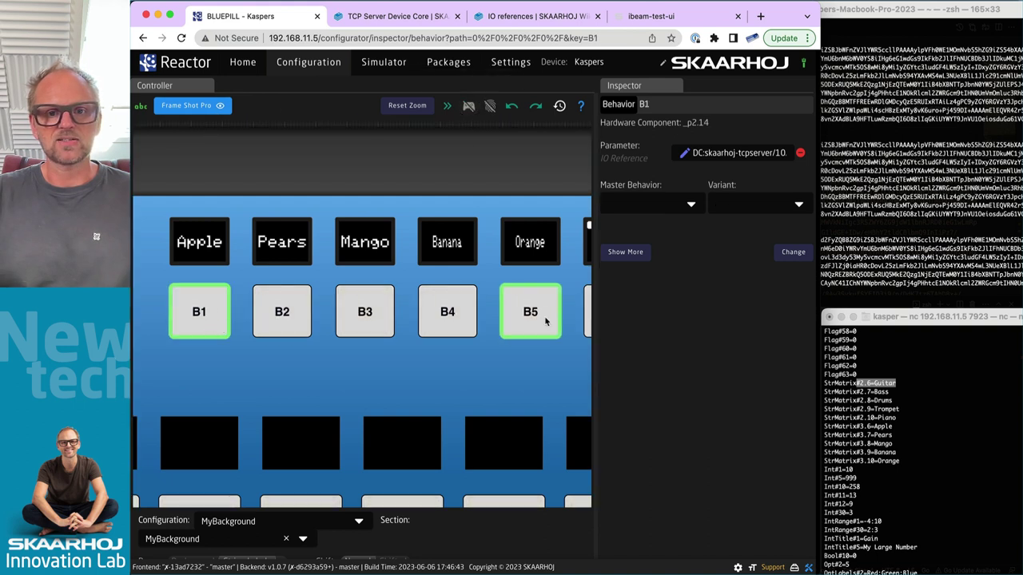
{"action": "scroll", "coordinate": [216, 296], "scroll_direction": "down", "scroll_amount": 5}
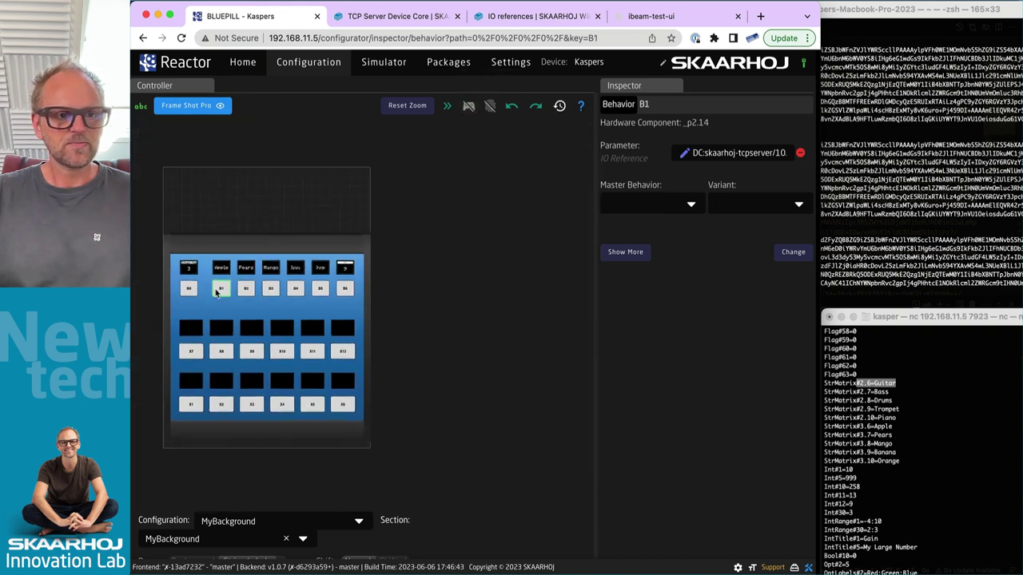
{"action": "left_click", "coordinate": [447, 107]}
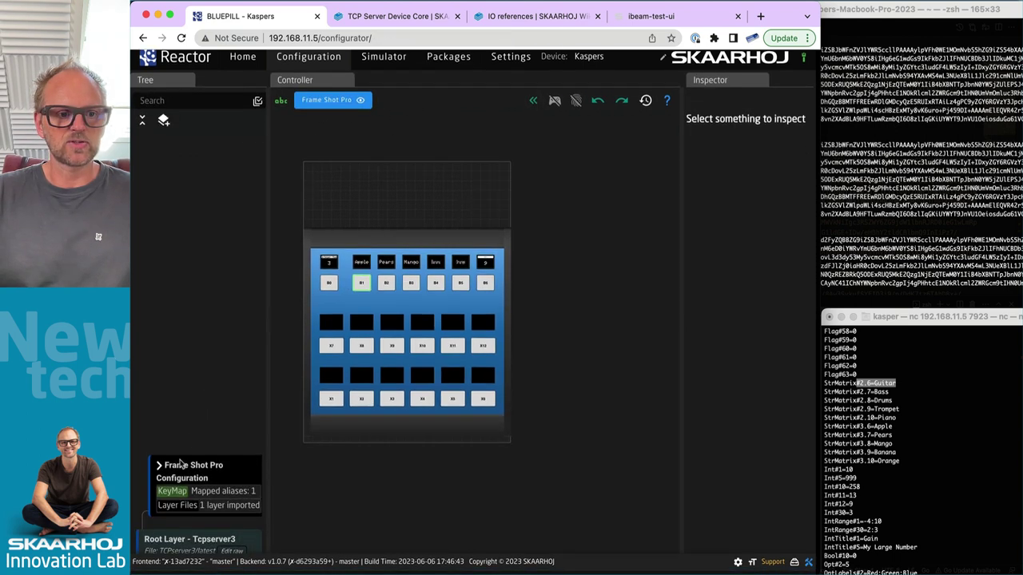
{"action": "left_click", "coordinate": [159, 472]}
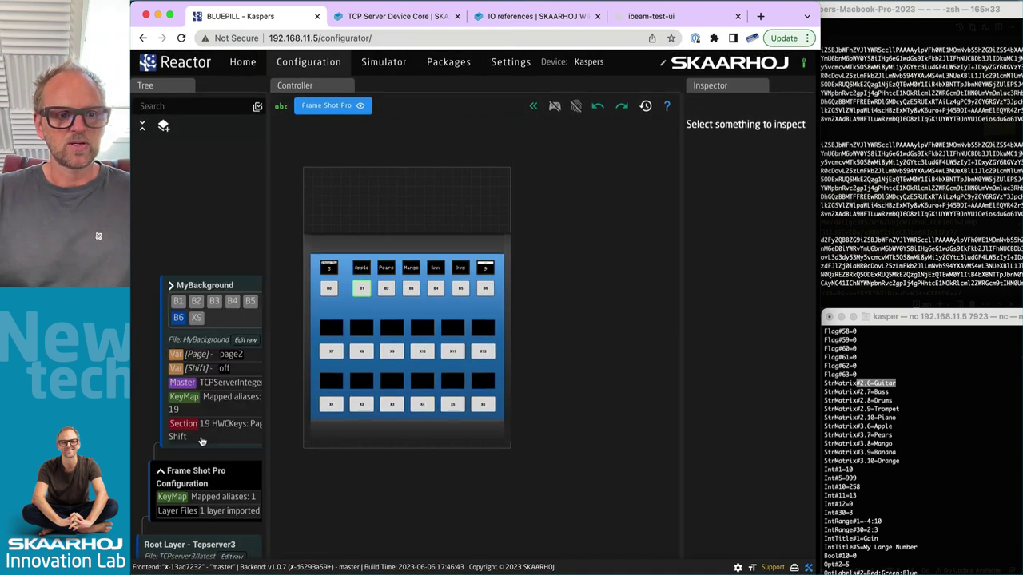
{"action": "left_click", "coordinate": [245, 343]}
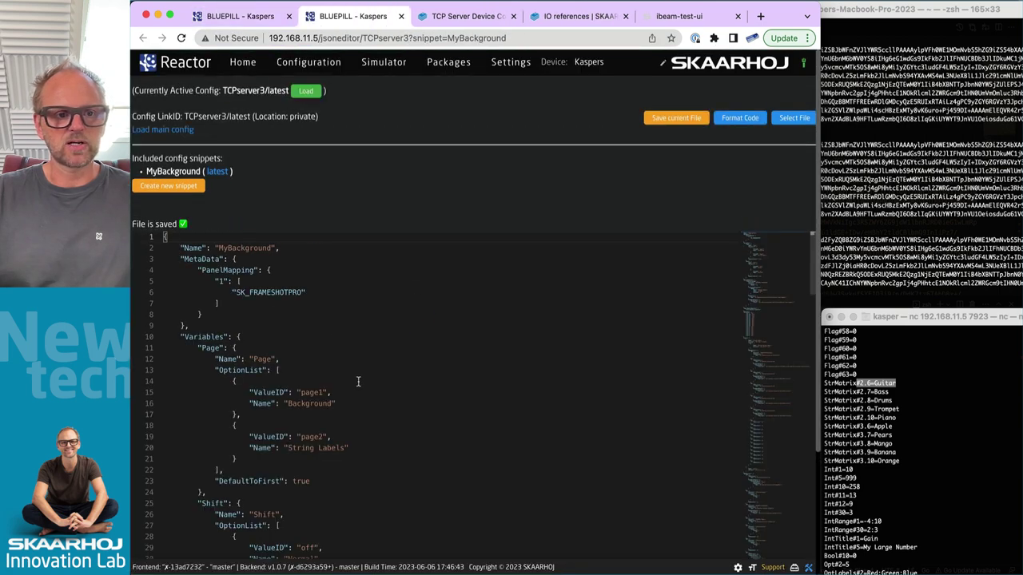
{"action": "scroll", "coordinate": [359, 382], "scroll_direction": "down", "scroll_amount": 5}
{"action": "scroll", "coordinate": [359, 382], "scroll_direction": "down", "scroll_amount": 8}
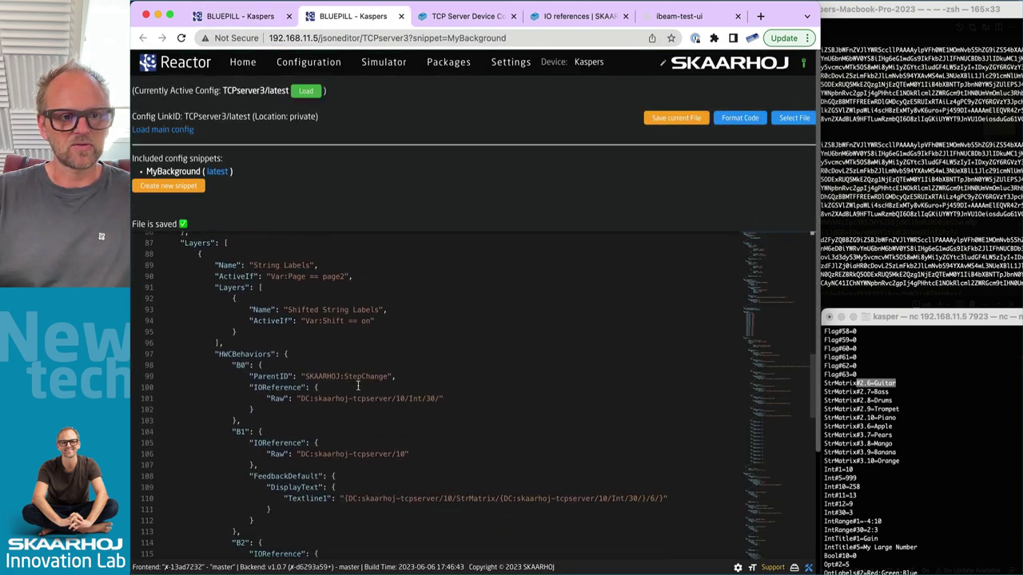
{"action": "scroll", "coordinate": [286, 353], "scroll_direction": "up", "scroll_amount": 3}
{"action": "scroll", "coordinate": [224, 303], "scroll_direction": "down", "scroll_amount": 3}
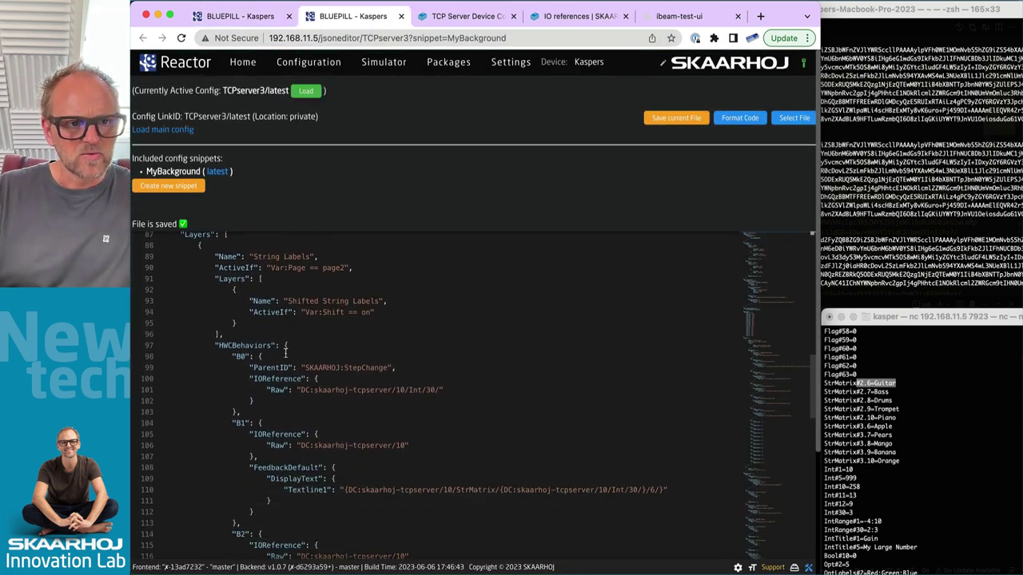
{"action": "left_click", "coordinate": [159, 246]}
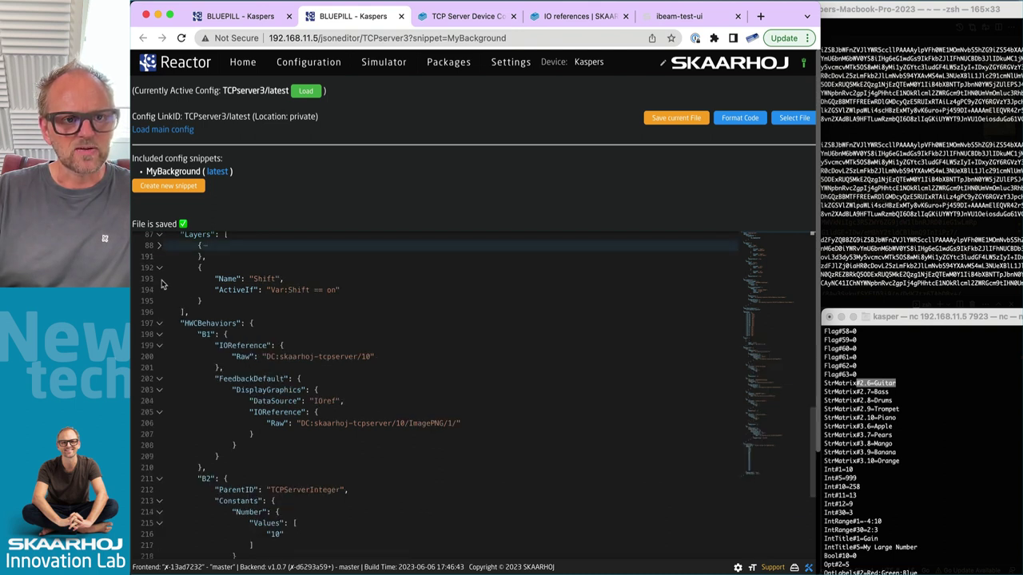
{"action": "scroll", "coordinate": [226, 347], "scroll_direction": "down", "scroll_amount": 3}
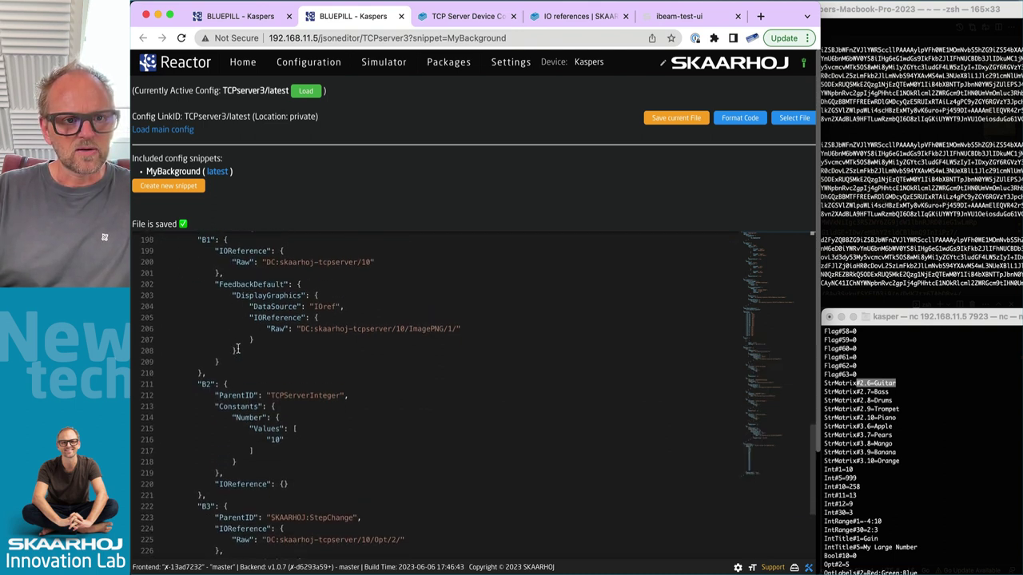
{"action": "scroll", "coordinate": [240, 350], "scroll_direction": "down", "scroll_amount": 15}
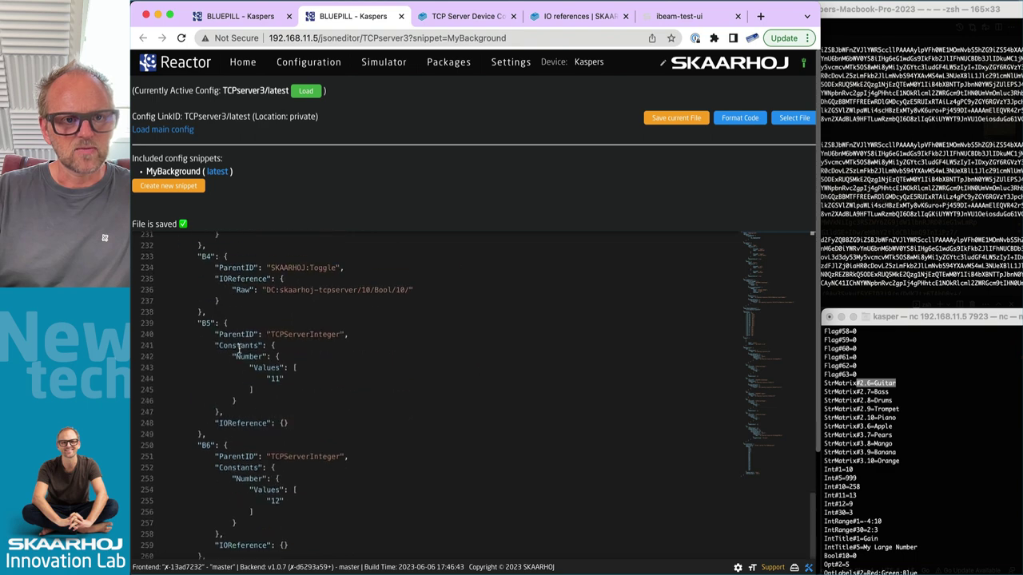
{"action": "scroll", "coordinate": [253, 352], "scroll_direction": "up", "scroll_amount": 20}
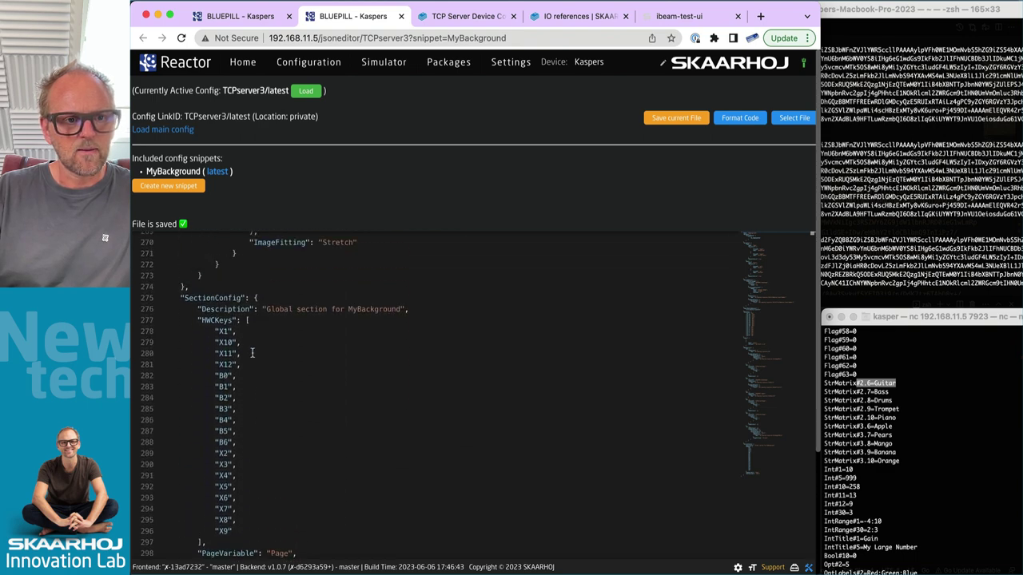
{"action": "scroll", "coordinate": [252, 352], "scroll_direction": "up", "scroll_amount": 2}
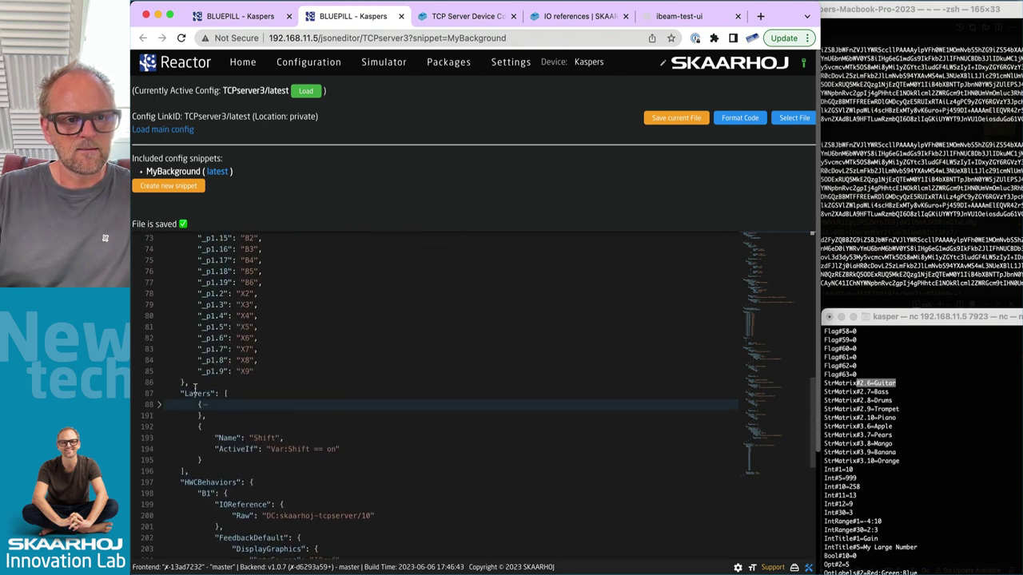
{"action": "left_click", "coordinate": [160, 410]}
{"action": "scroll", "coordinate": [262, 409], "scroll_direction": "down", "scroll_amount": 5}
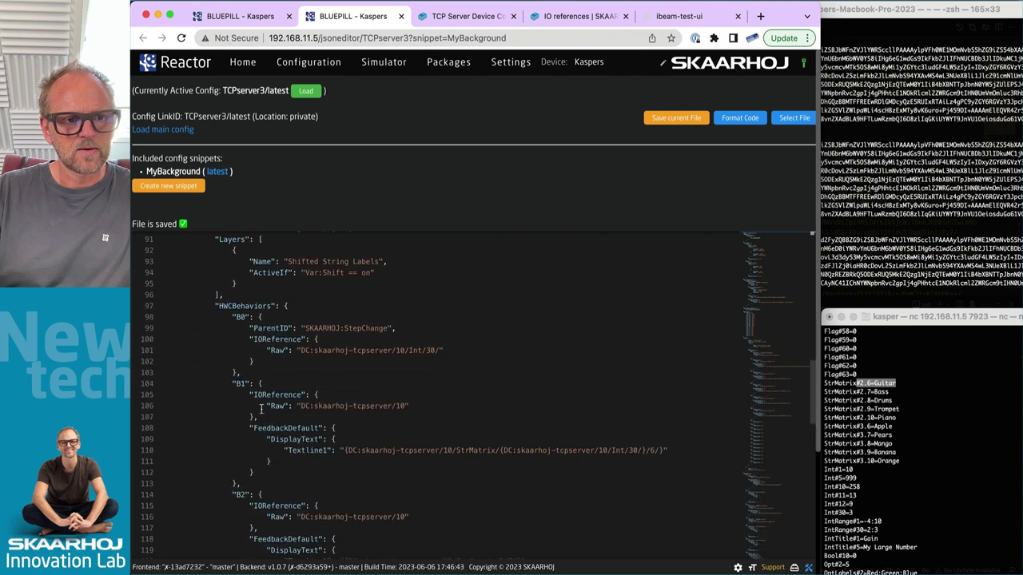
{"action": "scroll", "coordinate": [261, 409], "scroll_direction": "up", "scroll_amount": 2}
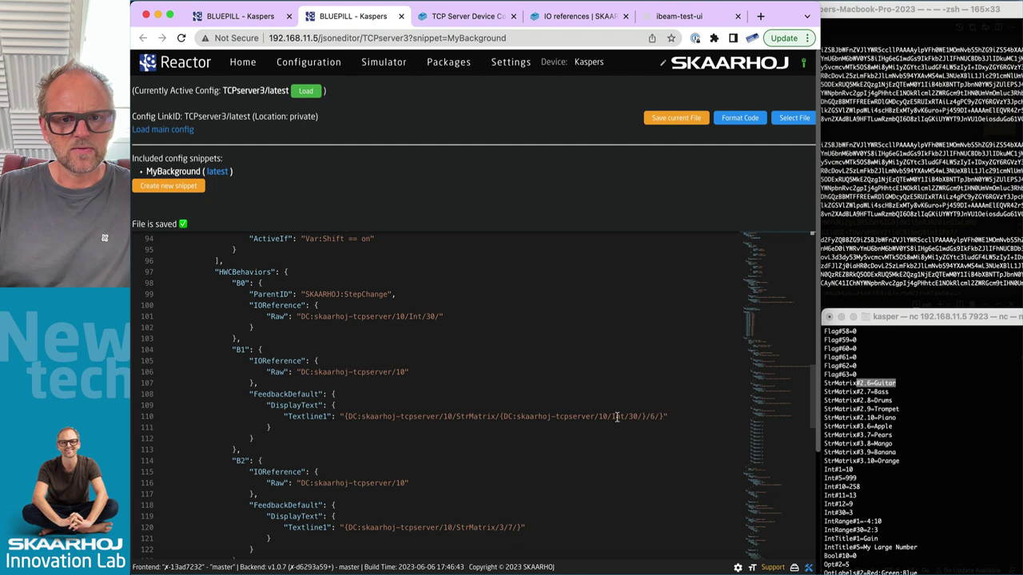
{"action": "left_click_drag", "start_coordinate": [663, 417], "coordinate": [345, 416]}
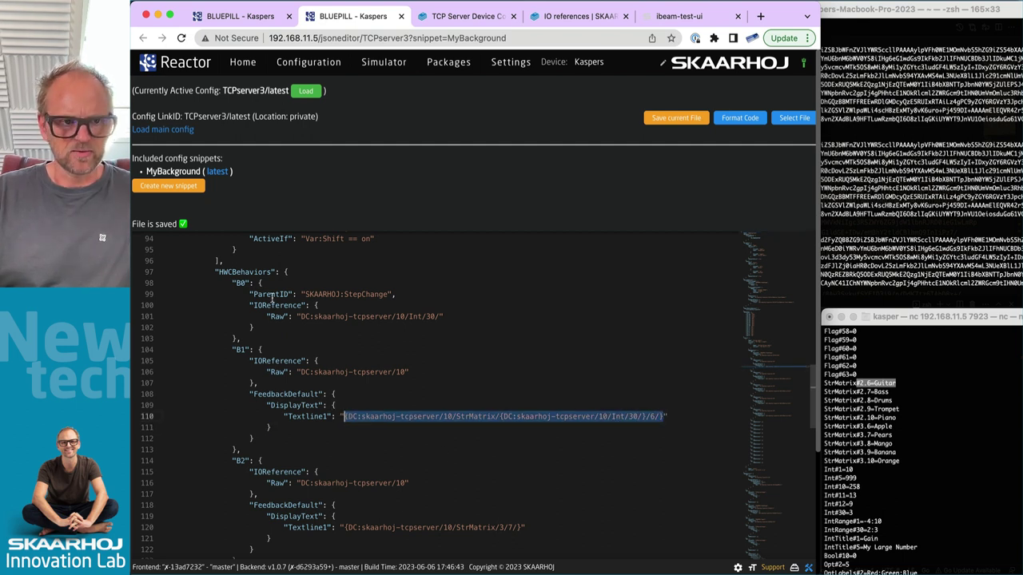
{"action": "left_click_drag", "start_coordinate": [301, 316], "coordinate": [441, 317]}
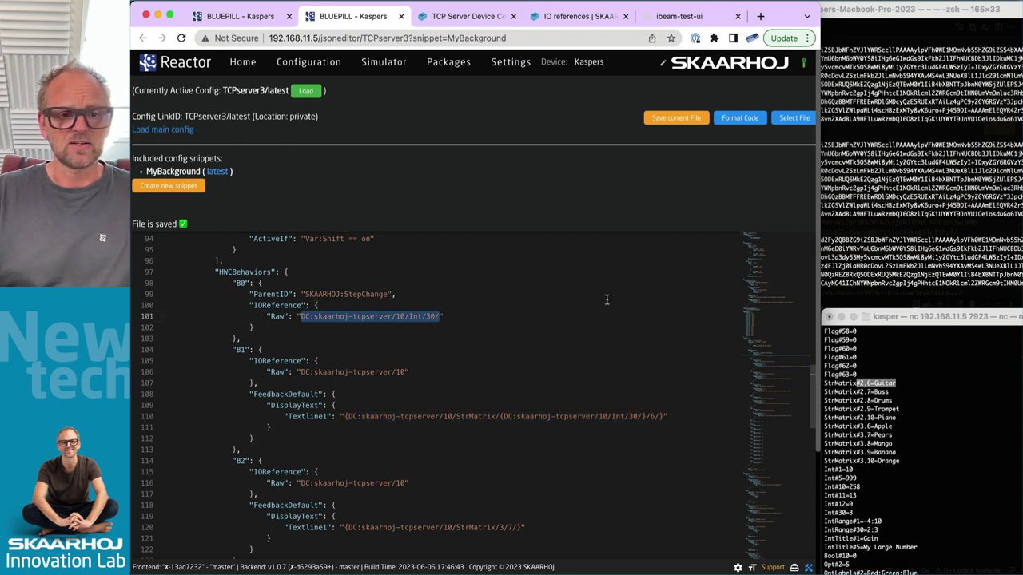
{"action": "scroll", "coordinate": [491, 396], "scroll_direction": "down", "scroll_amount": 4}
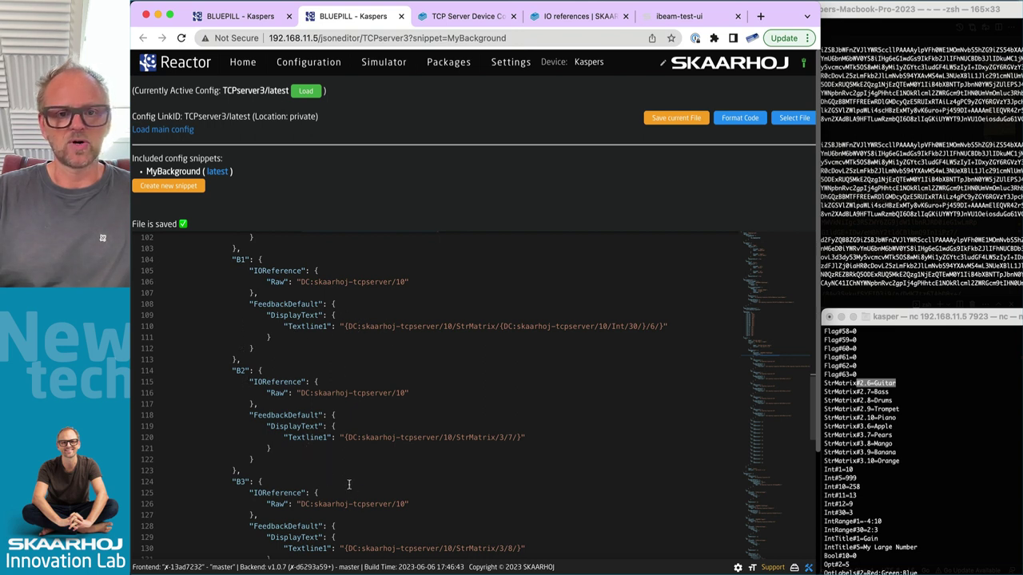
{"action": "left_click_drag", "start_coordinate": [343, 326], "coordinate": [663, 326]}
{"action": "key", "text": "super+c"}
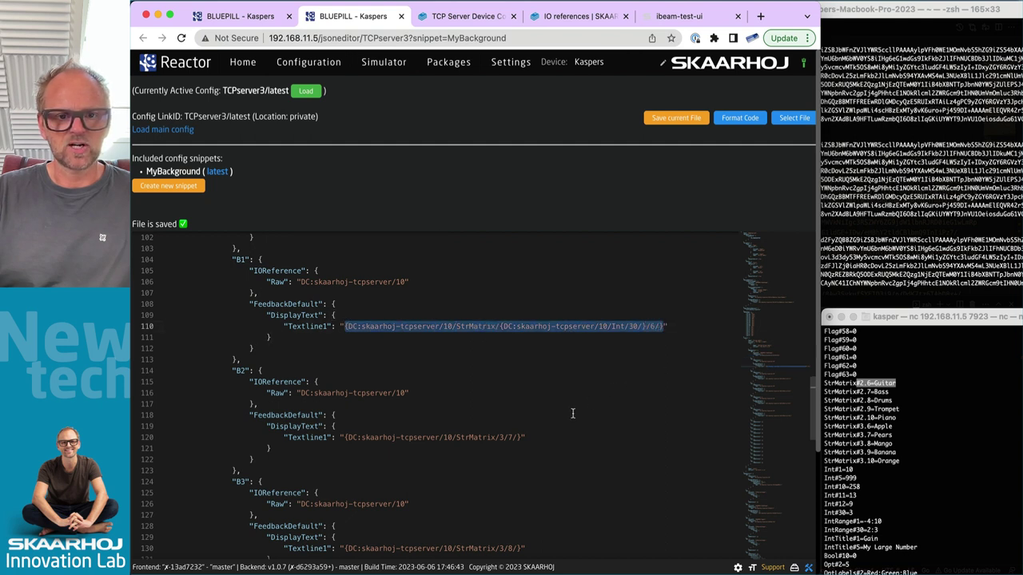
Step: Give B2's Textline1 on line 120 B1's Int/30 expression, with column 7
{"action": "left_click_drag", "start_coordinate": [522, 438], "coordinate": [344, 438]}
{"action": "key", "text": "super+v"}
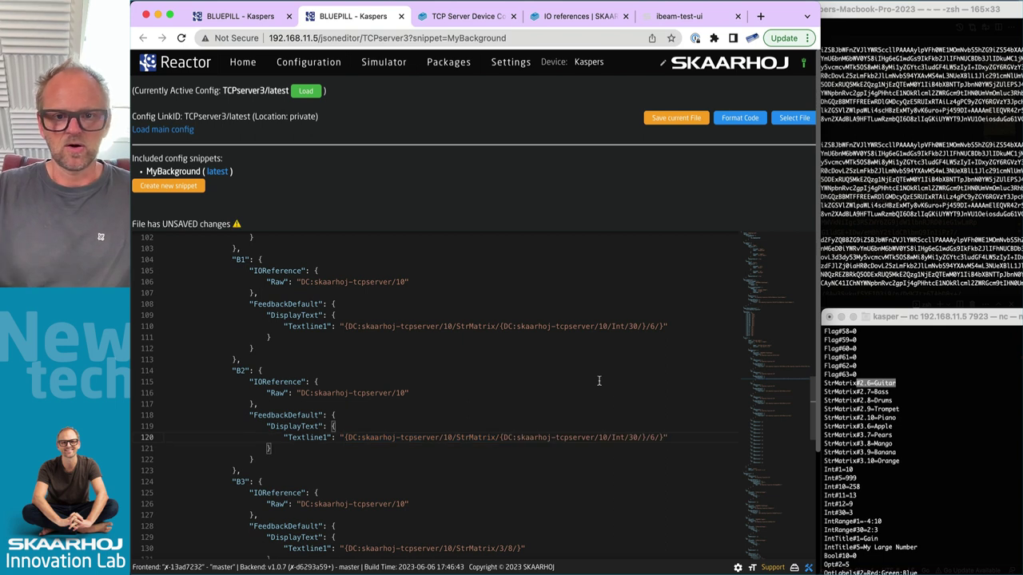
{"action": "key", "text": "Left"}
{"action": "key", "text": "Left"}
{"action": "key", "text": "BackSpace"}
{"action": "type", "text": "7"}
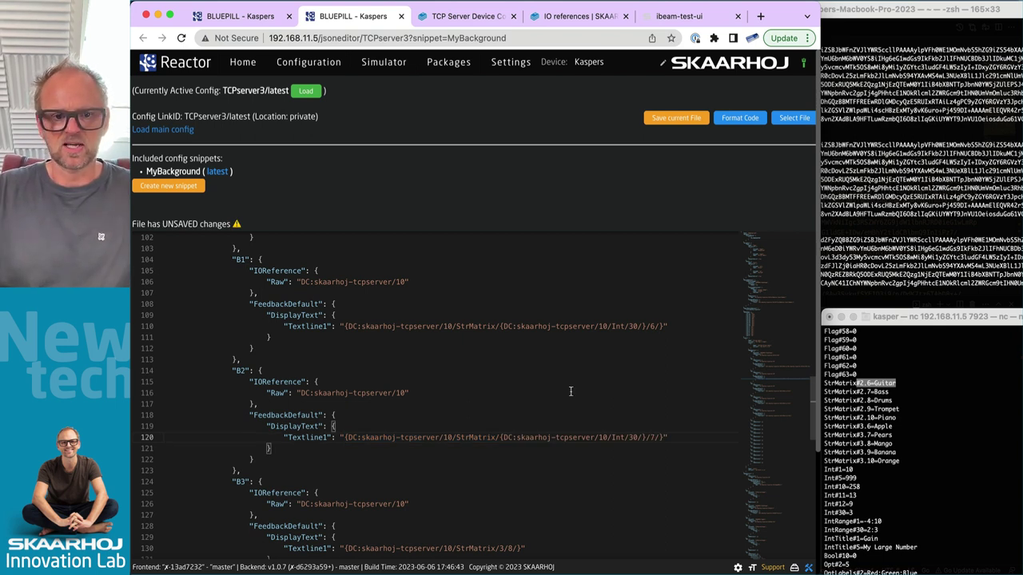
{"action": "scroll", "coordinate": [483, 469], "scroll_direction": "down", "scroll_amount": 5}
Step: Paste B1's expression into B3's Textline1 on line 130 and select its Int/30 reference
{"action": "left_click_drag", "start_coordinate": [344, 365], "coordinate": [522, 364]}
{"action": "key", "text": "super+v"}
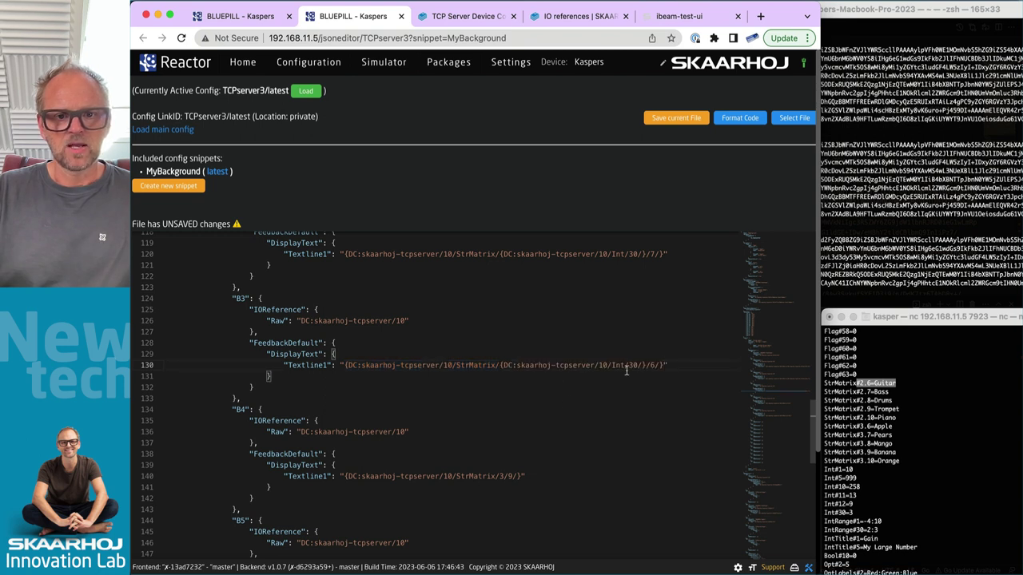
{"action": "left_click_drag", "start_coordinate": [643, 366], "coordinate": [499, 365]}
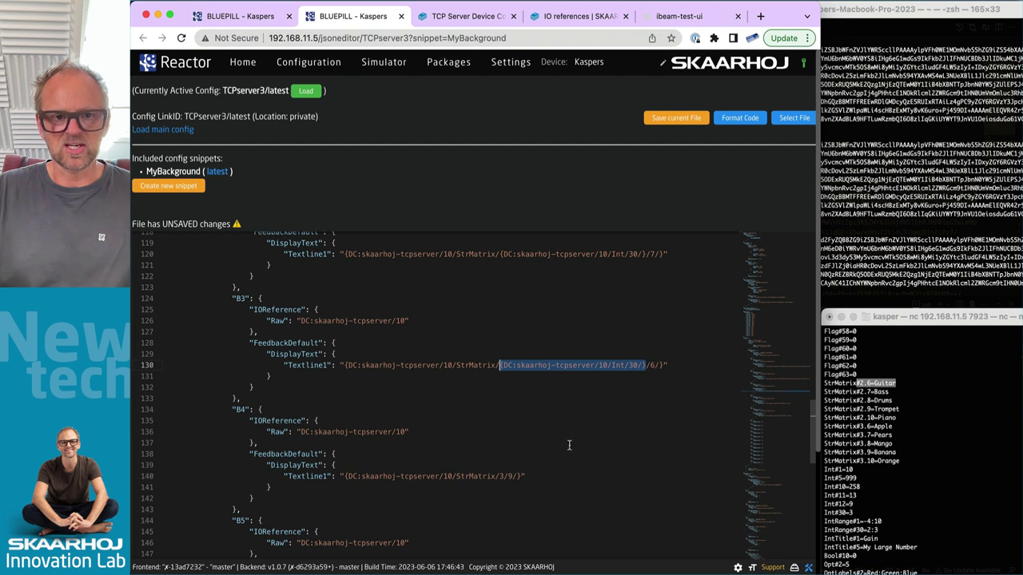
{"action": "scroll", "coordinate": [569, 445], "scroll_direction": "down", "scroll_amount": 3}
Step: Replace the fixed row 3 in B4's and B5's Textline1 with the Int/30 reference and save the file
{"action": "left_click", "coordinate": [500, 378]}
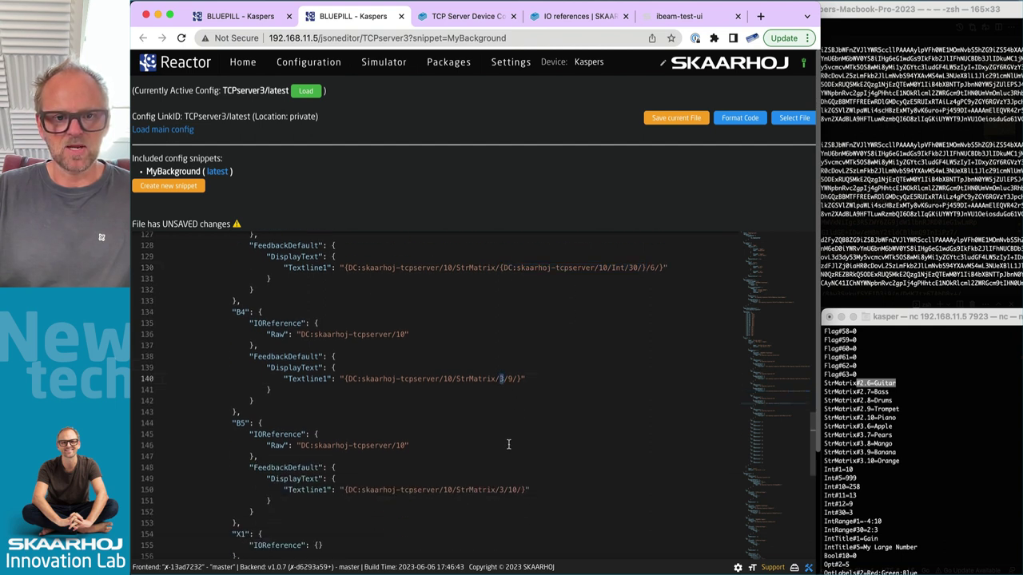
{"action": "key", "text": "super+v"}
{"action": "double_click", "coordinate": [502, 490]}
{"action": "key", "text": "super+v"}
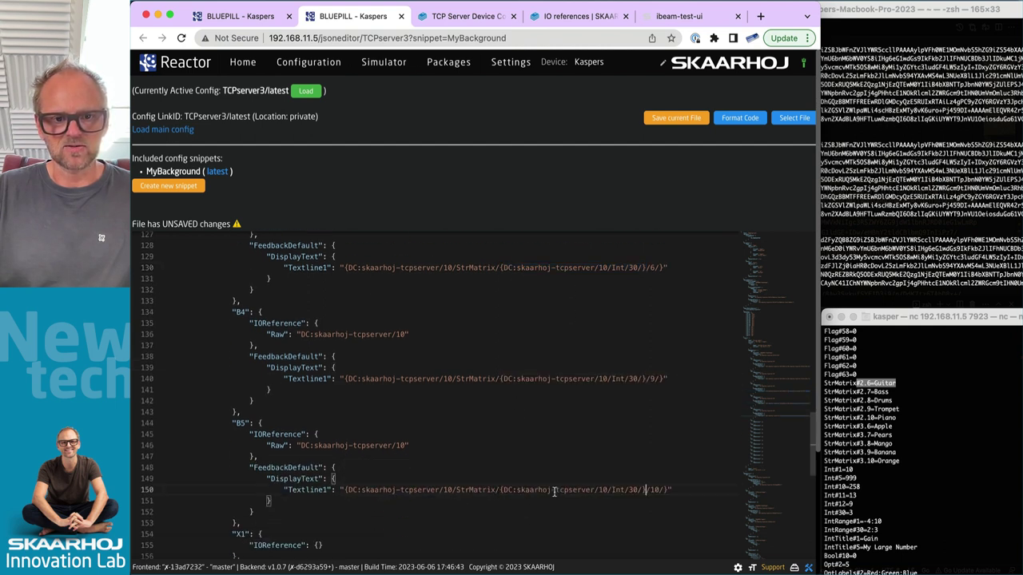
{"action": "scroll", "coordinate": [554, 489], "scroll_direction": "down", "scroll_amount": 5}
{"action": "scroll", "coordinate": [554, 489], "scroll_direction": "up", "scroll_amount": 3}
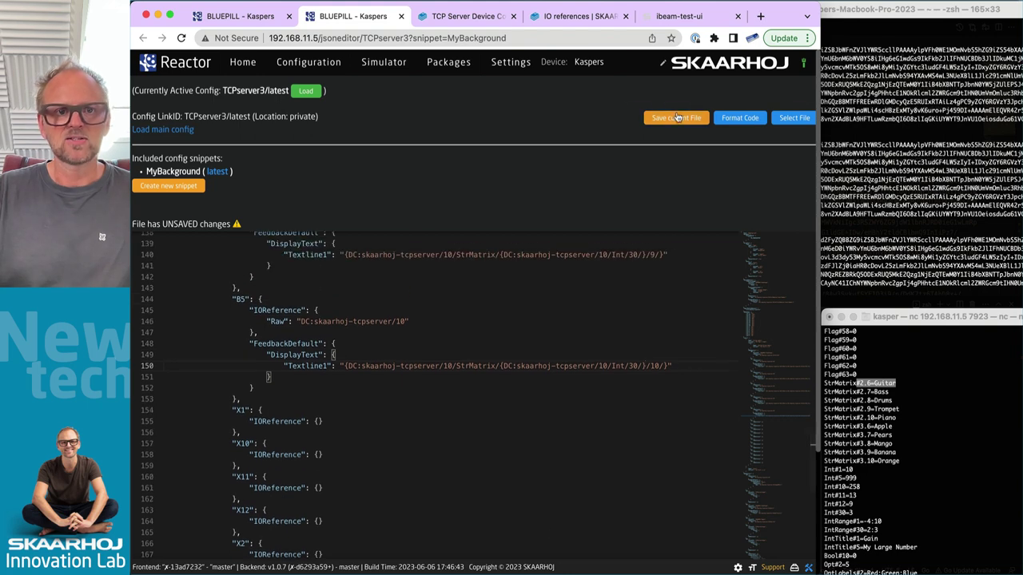
{"action": "left_click", "coordinate": [677, 118]}
Step: In simulation, toggle Integer 30 so B1–B5 flip between fruit and instrument labels, then show the Background page
{"action": "left_click", "coordinate": [400, 16]}
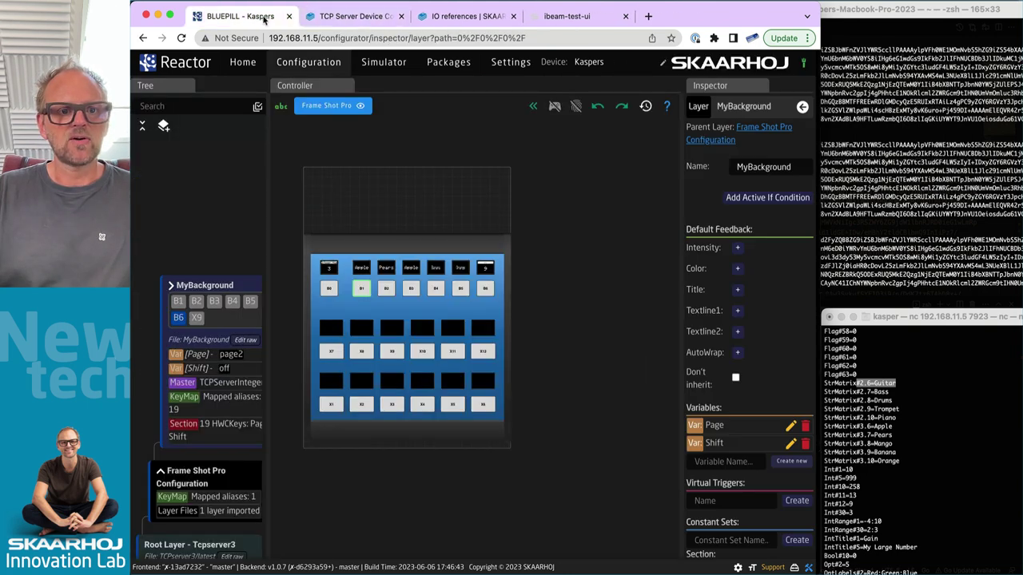
{"action": "left_click", "coordinate": [555, 106]}
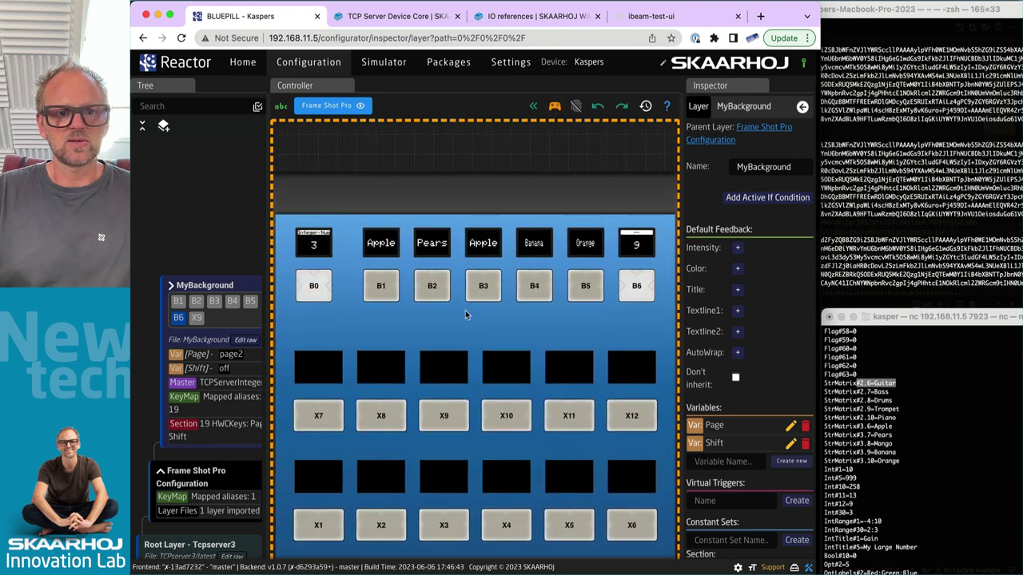
{"action": "left_click", "coordinate": [398, 279]}
{"action": "left_click", "coordinate": [398, 278]}
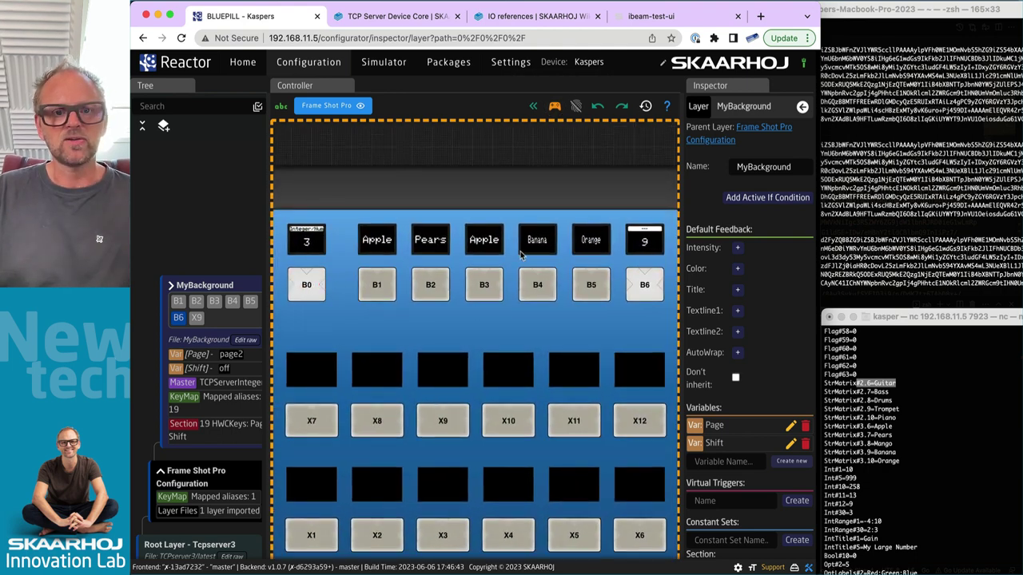
{"action": "left_click", "coordinate": [296, 286]}
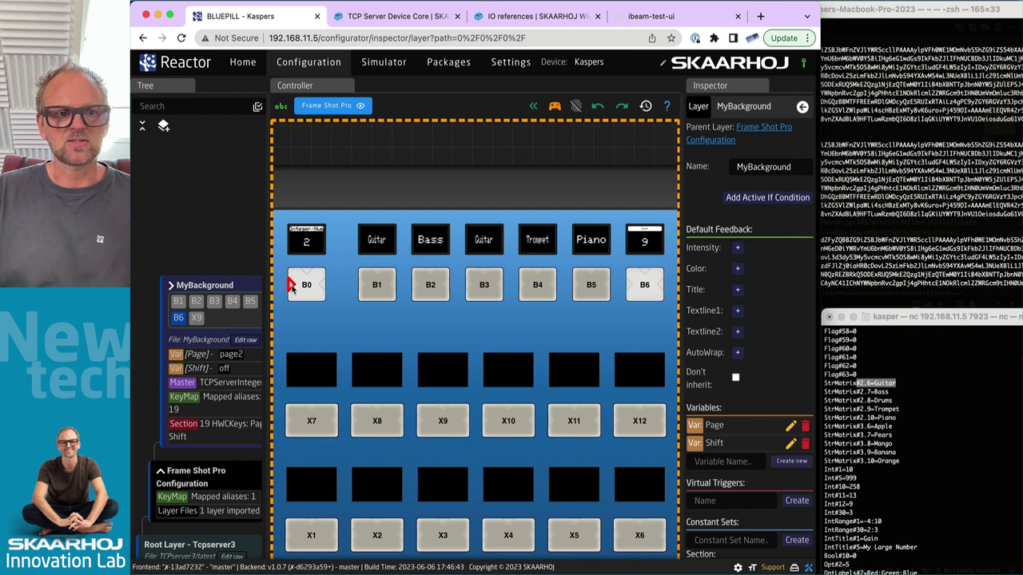
{"action": "left_click", "coordinate": [323, 286]}
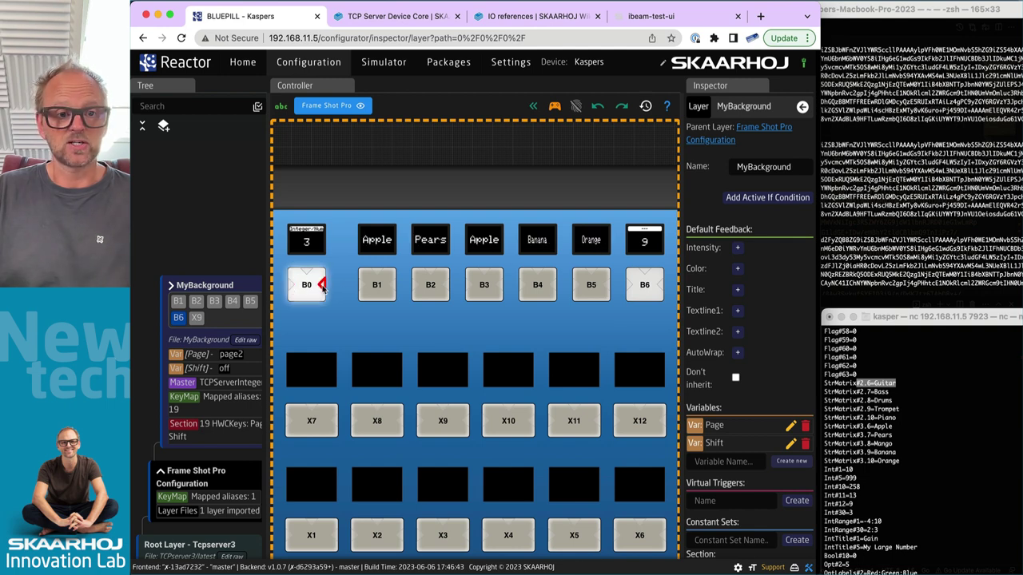
{"action": "left_click", "coordinate": [319, 286]}
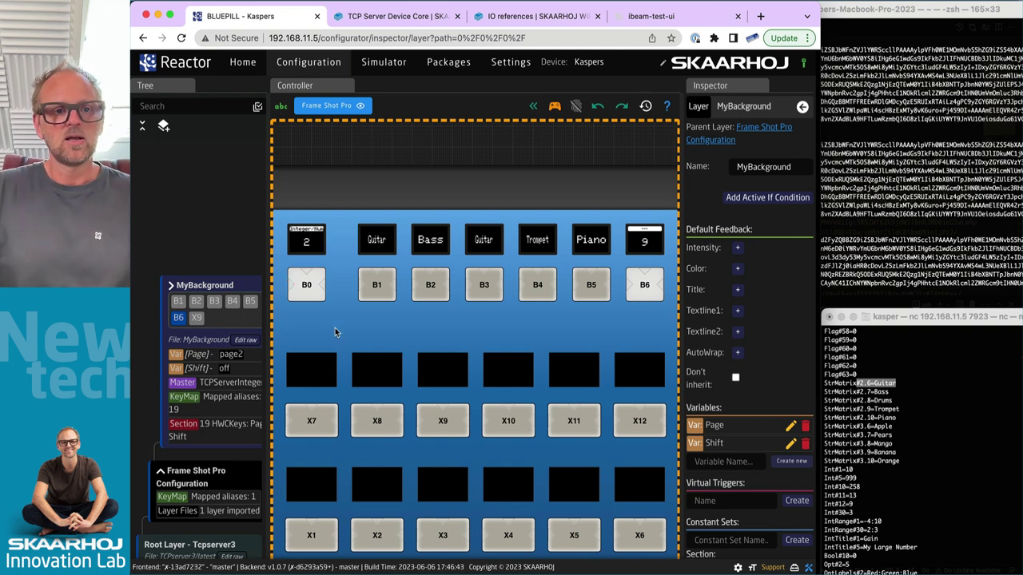
{"action": "left_click", "coordinate": [533, 106]}
{"action": "left_click", "coordinate": [195, 548]}
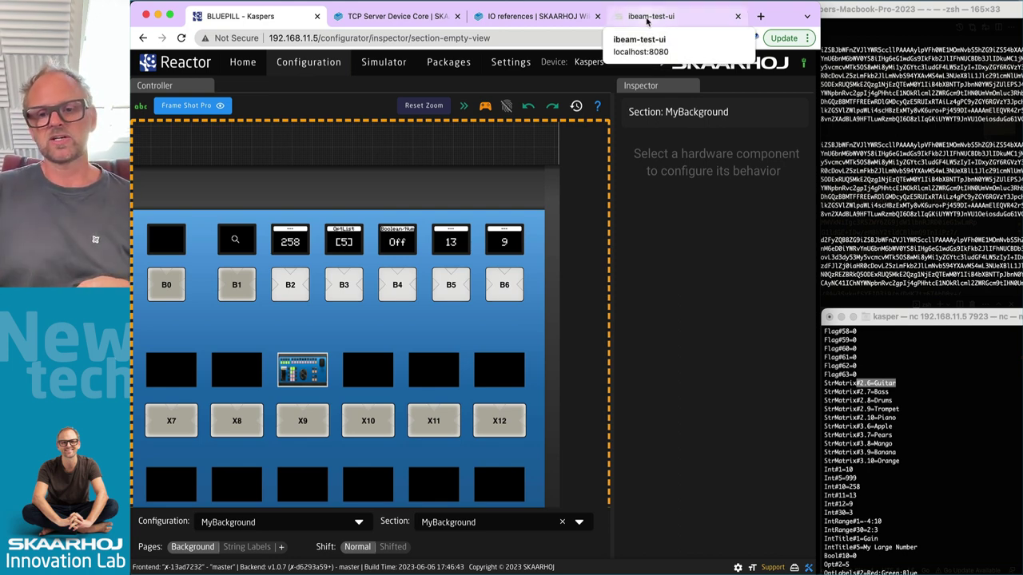
Step: Focus the terminal, then switch the browser to the TCP Server Device Core wiki article
{"action": "left_click", "coordinate": [902, 425]}
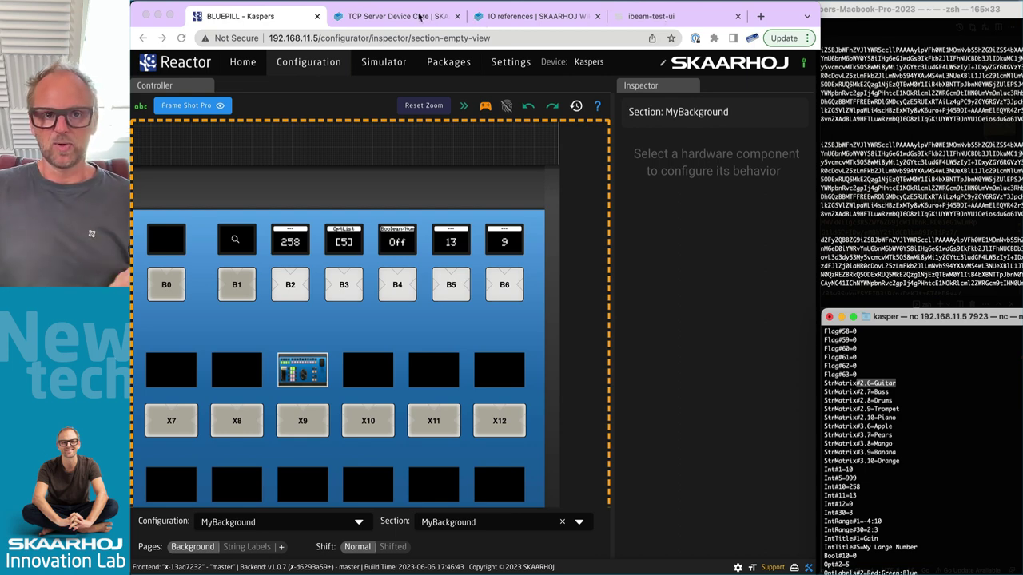
{"action": "left_click", "coordinate": [379, 16]}
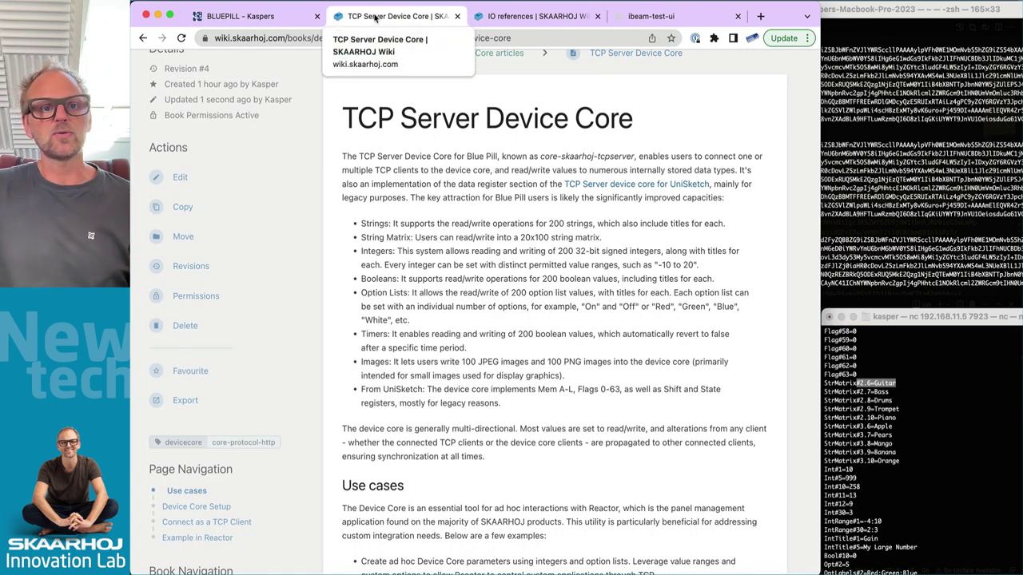
{"action": "scroll", "coordinate": [511, 142], "scroll_direction": "up", "scroll_amount": 2}
{"action": "scroll", "coordinate": [510, 143], "scroll_direction": "up", "scroll_amount": 1}
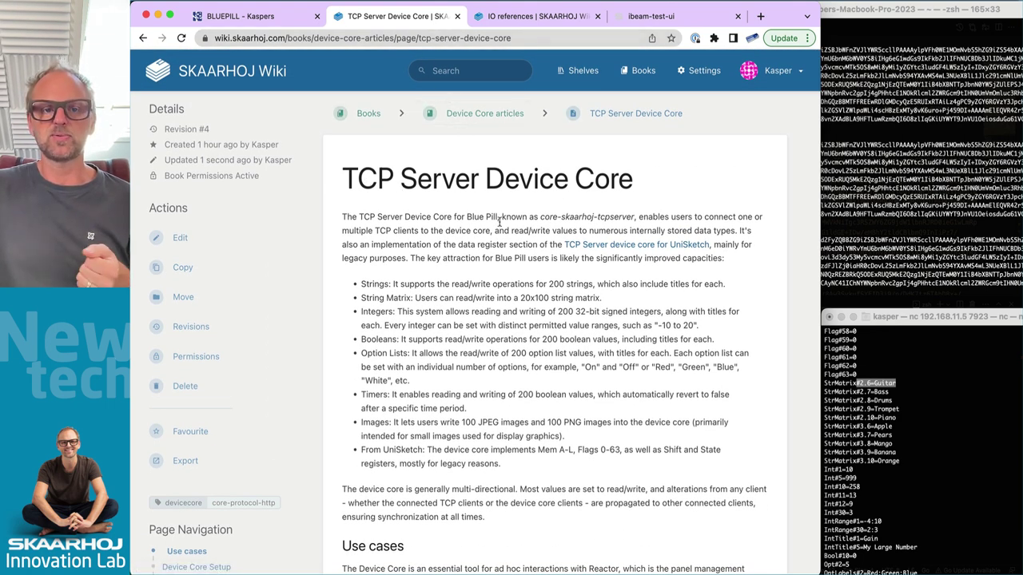
{"action": "scroll", "coordinate": [408, 228], "scroll_direction": "down", "scroll_amount": 5}
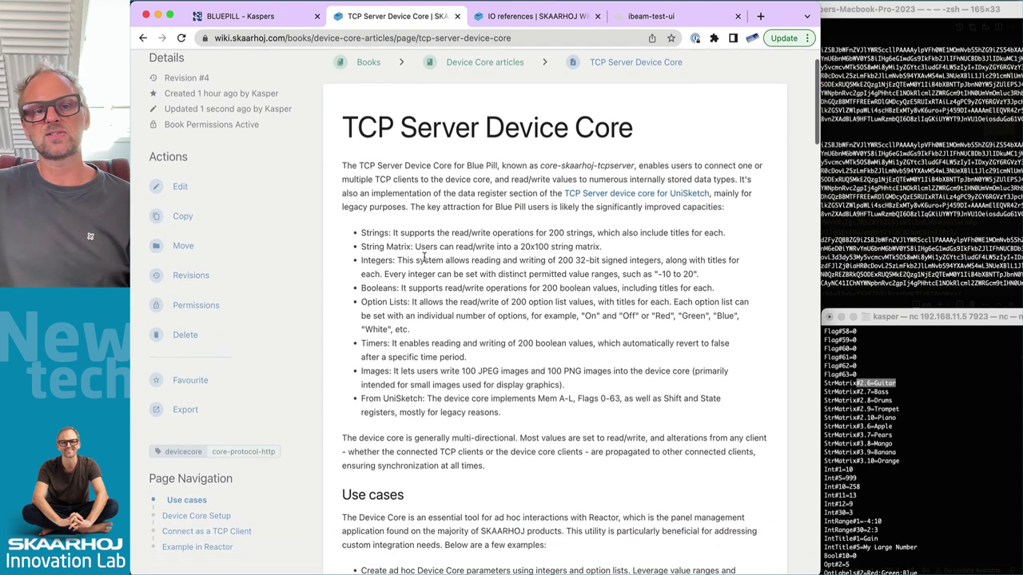
{"action": "scroll", "coordinate": [424, 256], "scroll_direction": "down", "scroll_amount": 8}
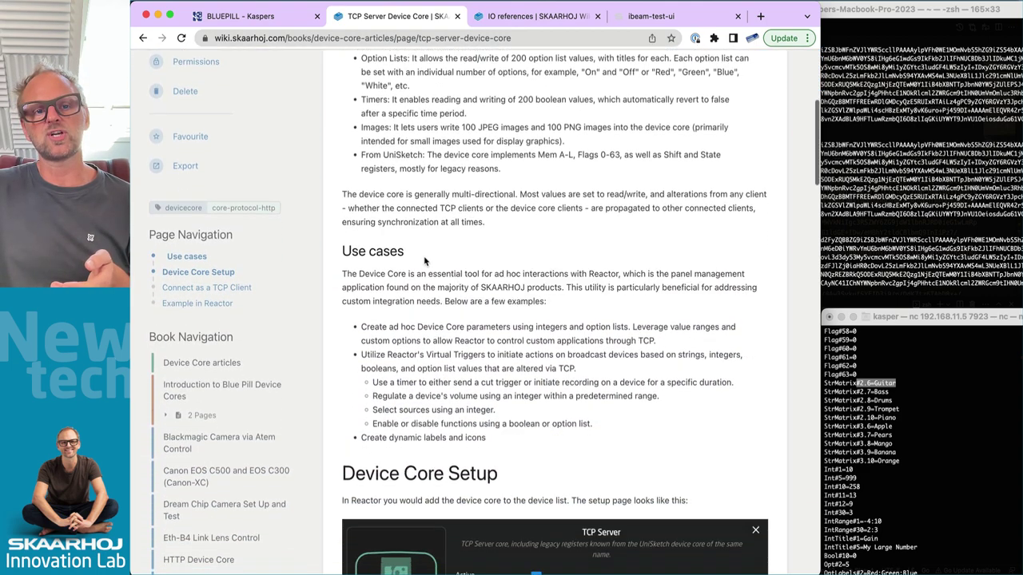
{"action": "scroll", "coordinate": [425, 256], "scroll_direction": "down", "scroll_amount": 6}
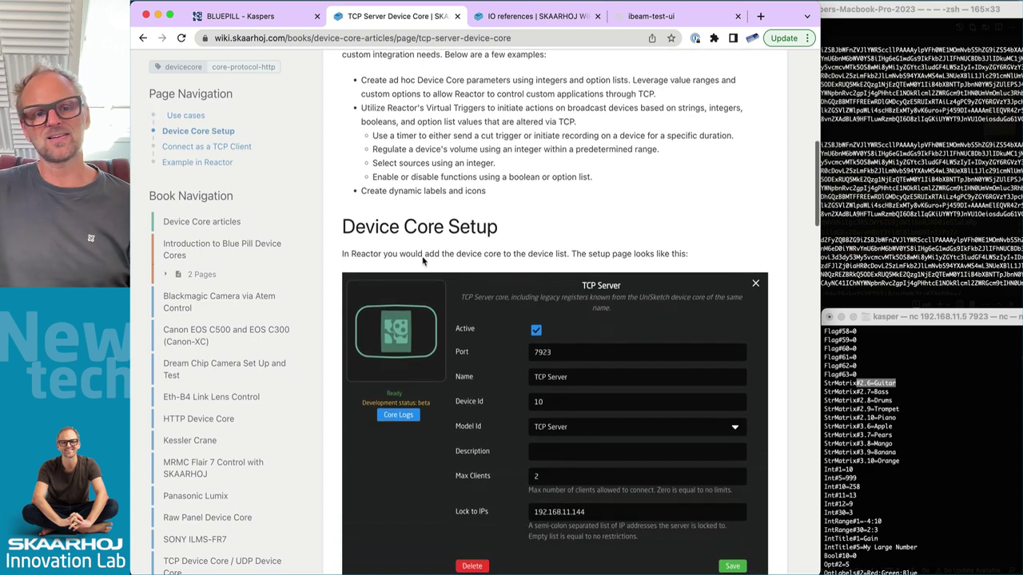
{"action": "scroll", "coordinate": [423, 261], "scroll_direction": "down", "scroll_amount": 20}
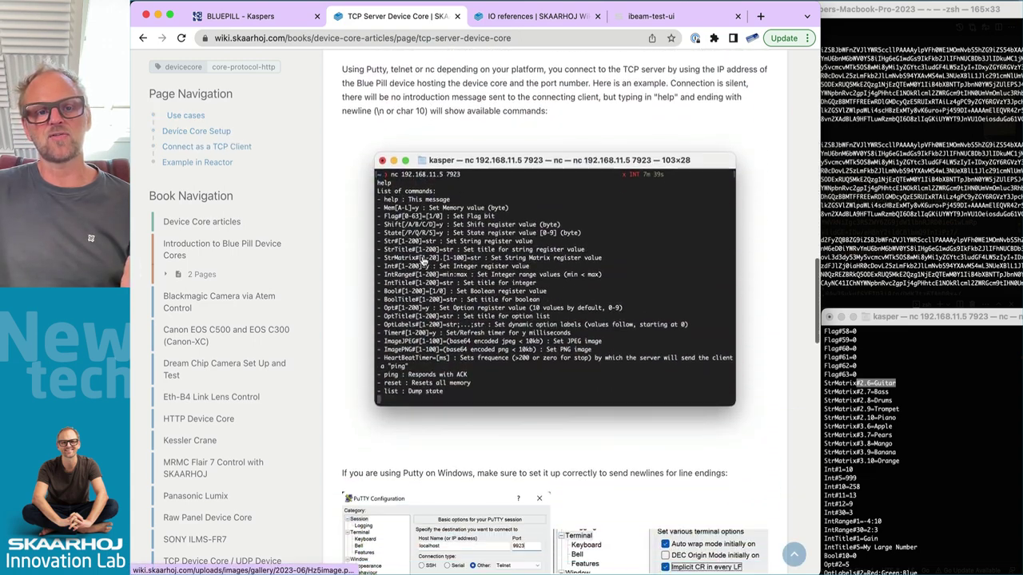
{"action": "scroll", "coordinate": [423, 261], "scroll_direction": "down", "scroll_amount": 20}
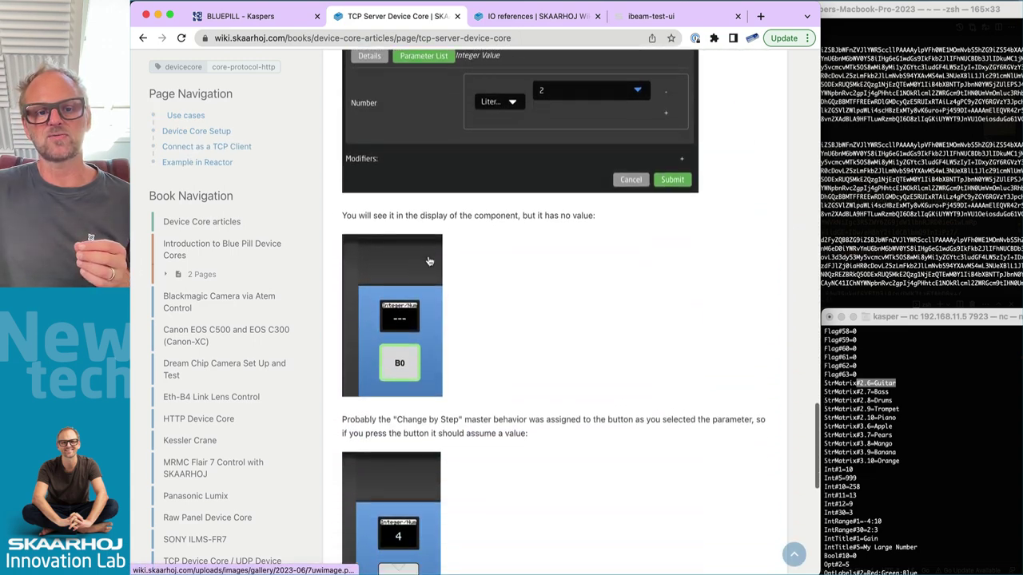
{"action": "scroll", "coordinate": [488, 256], "scroll_direction": "up", "scroll_amount": 20}
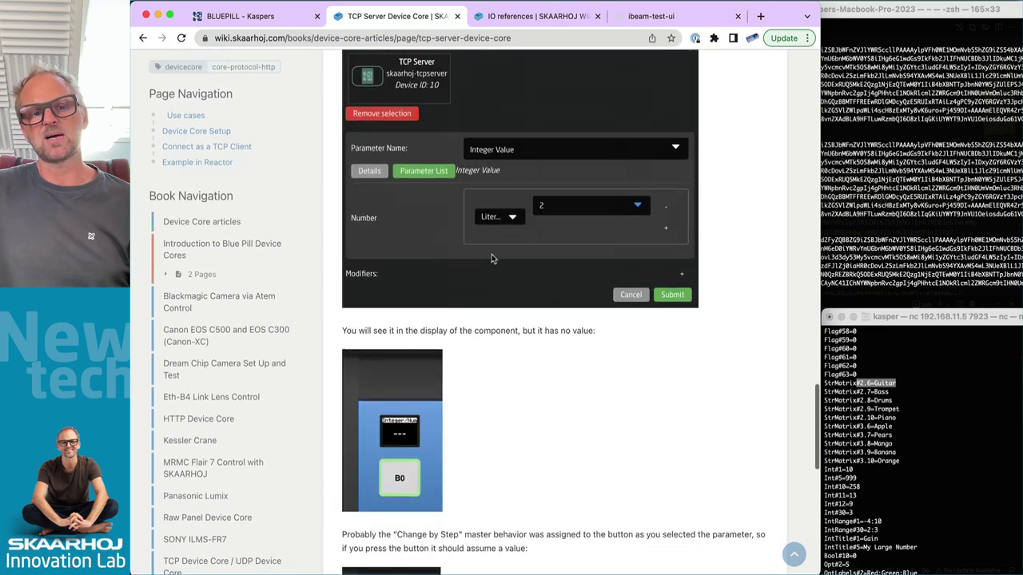
{"action": "scroll", "coordinate": [493, 257], "scroll_direction": "up", "scroll_amount": 2}
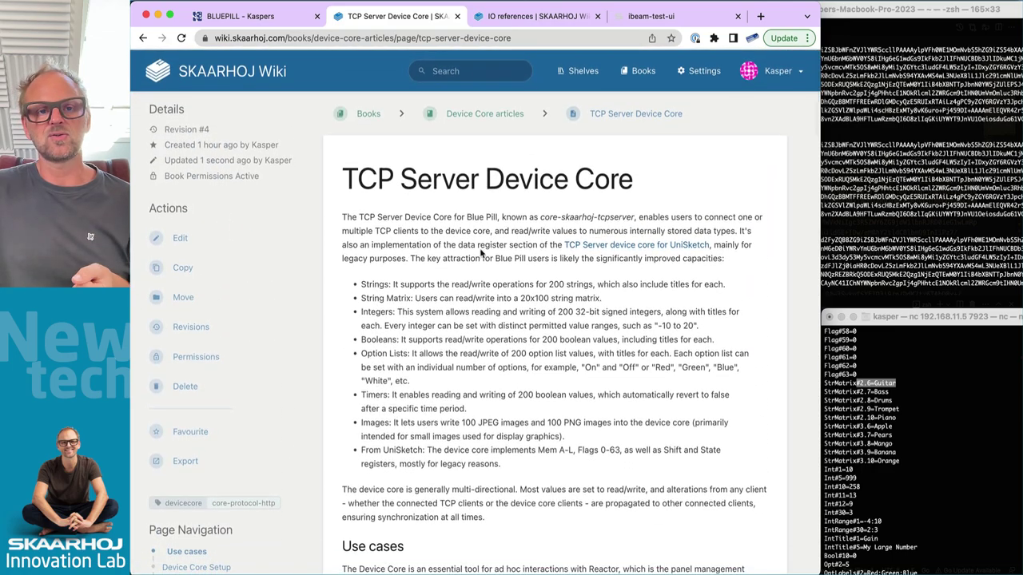